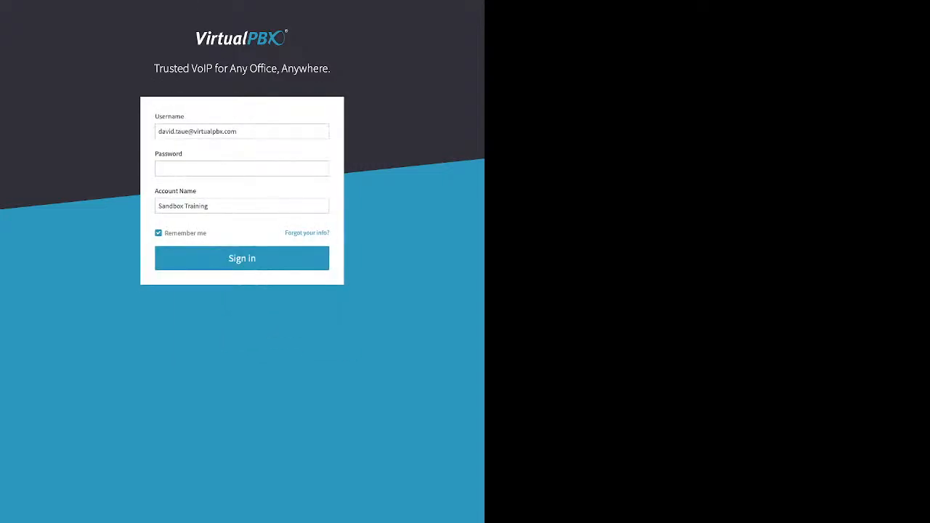
Step: Sign in to the portal by entering the account password
left_click(242, 168)
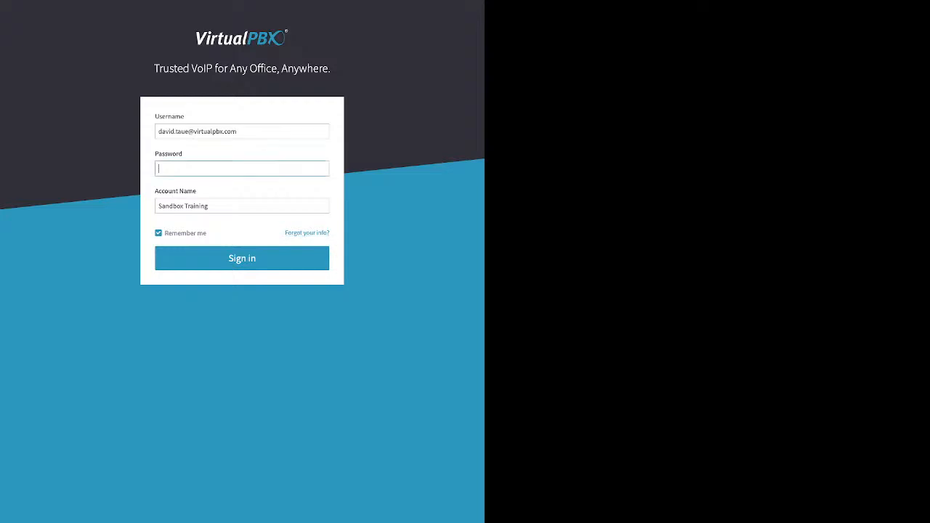
type("•••••••")
triple_click(185, 233)
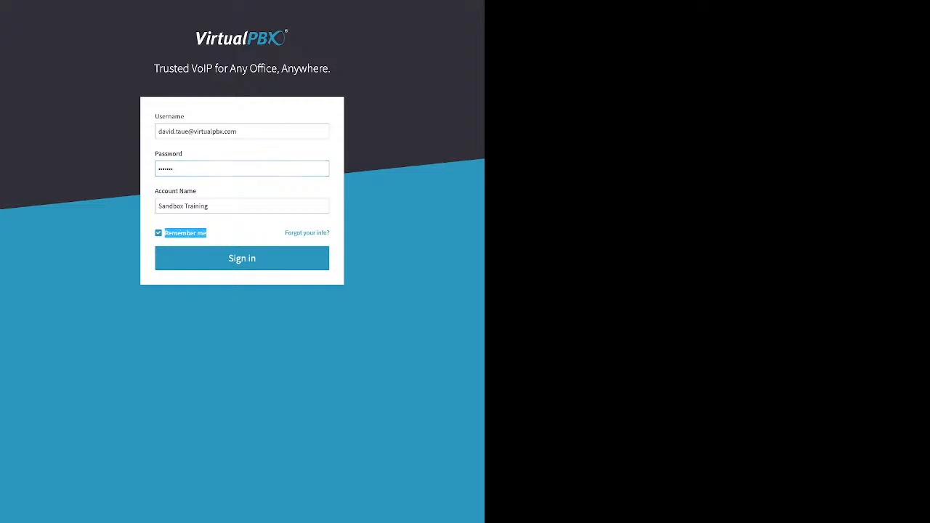
key("Return")
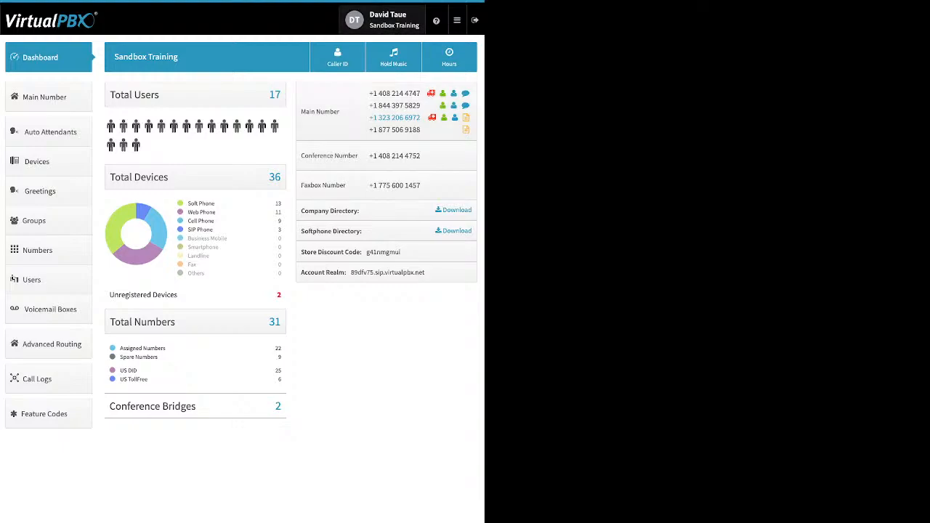
Step: Browse the user and account settings, opening the password and timezone editors, then close settings without changes
left_click(385, 19)
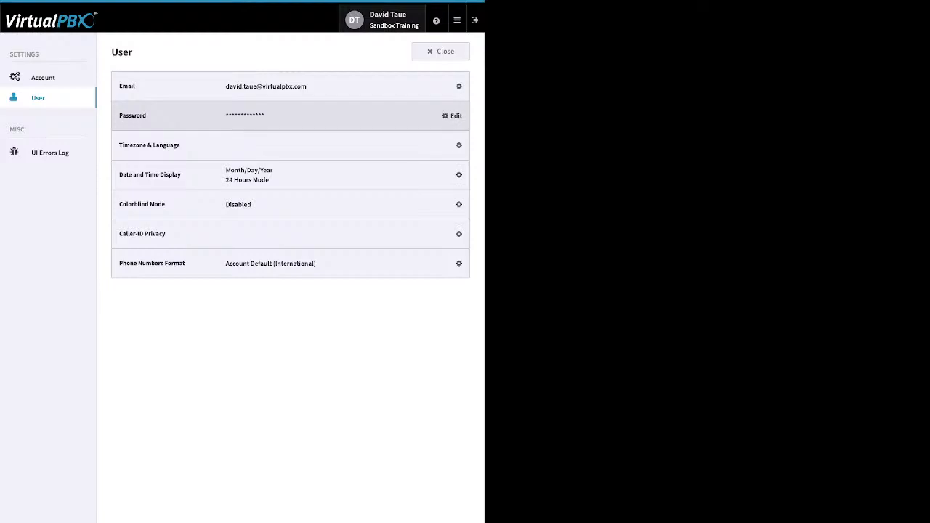
left_click(455, 116)
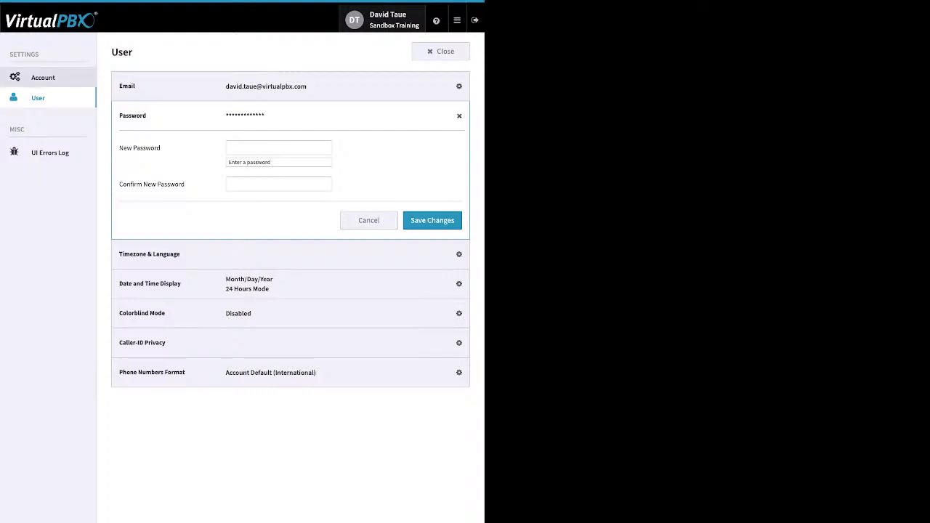
left_click(43, 78)
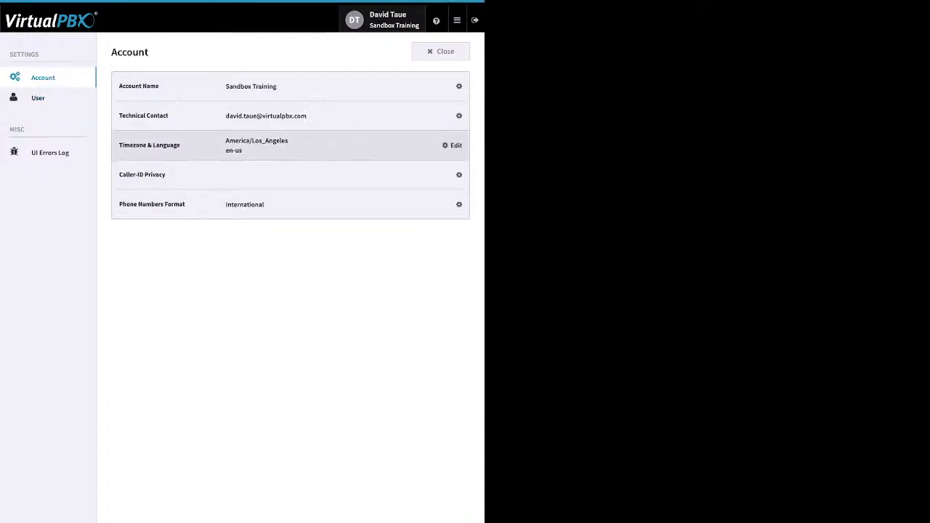
left_click(452, 146)
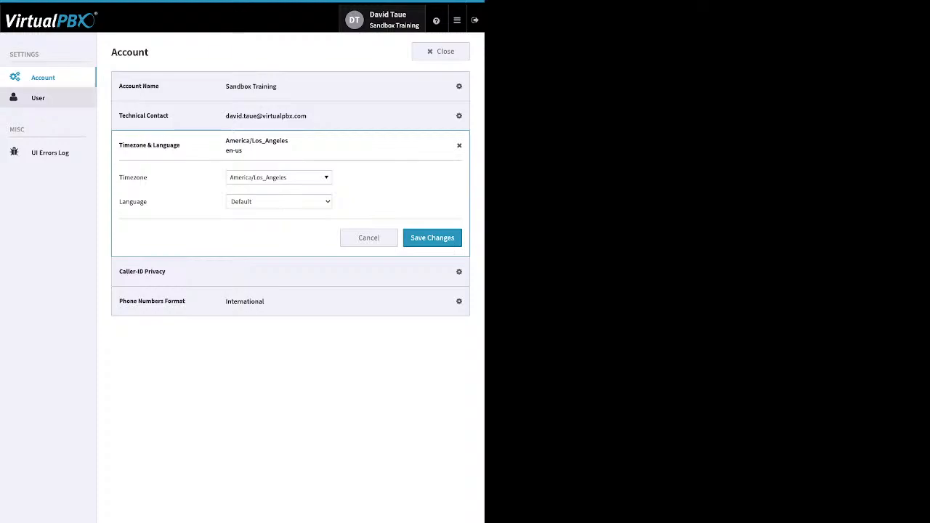
left_click(38, 98)
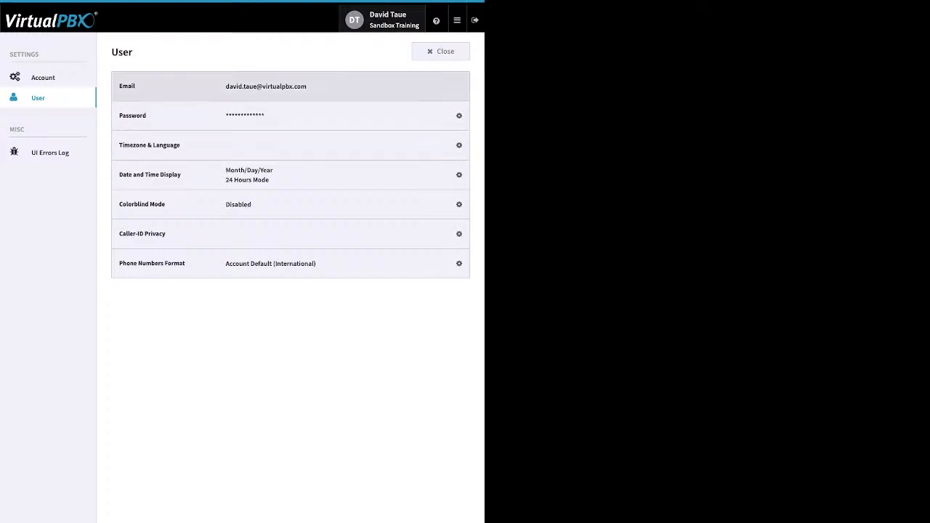
left_click(440, 51)
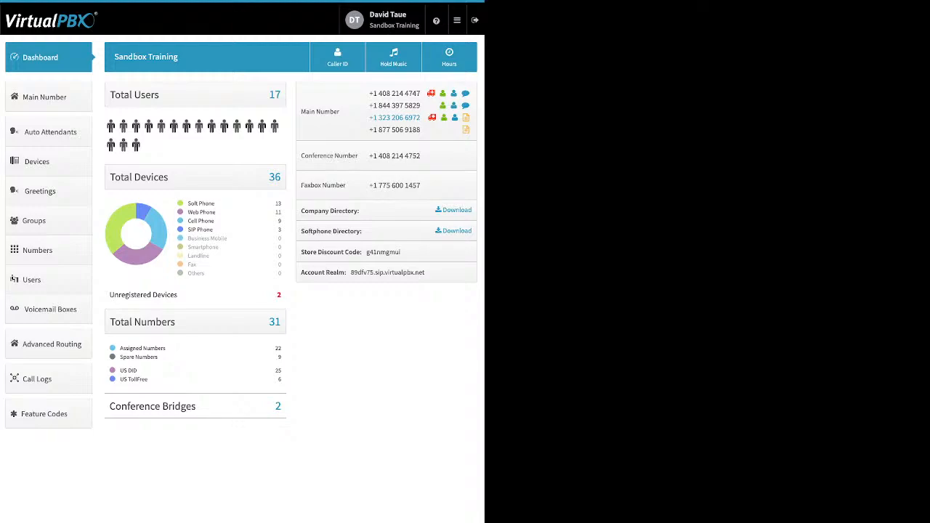
Step: Examine the dashboard's device, number, conference bridge, directory, discount code and account realm information
left_click_drag(215, 204, 186, 204)
left_click_drag(192, 221, 215, 221)
left_click_drag(188, 230, 213, 230)
left_click_drag(110, 295, 158, 295)
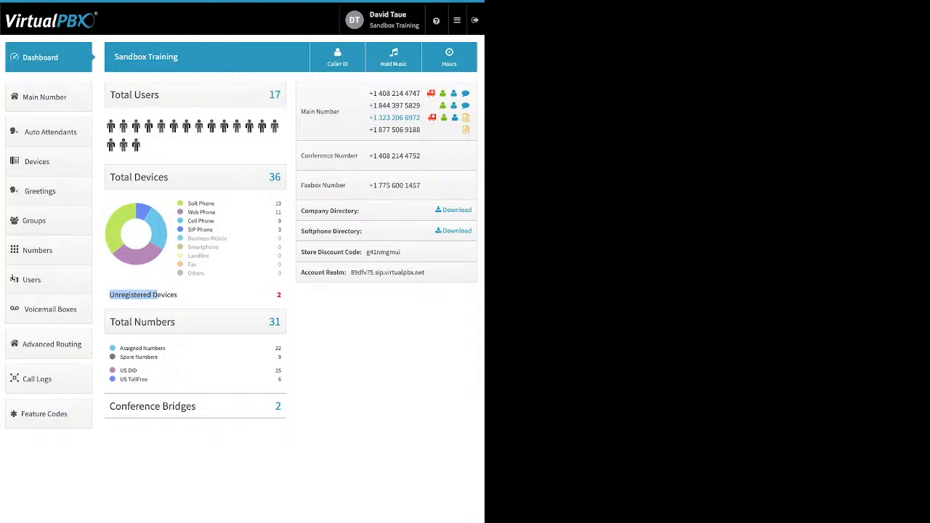
left_click_drag(158, 356, 119, 348)
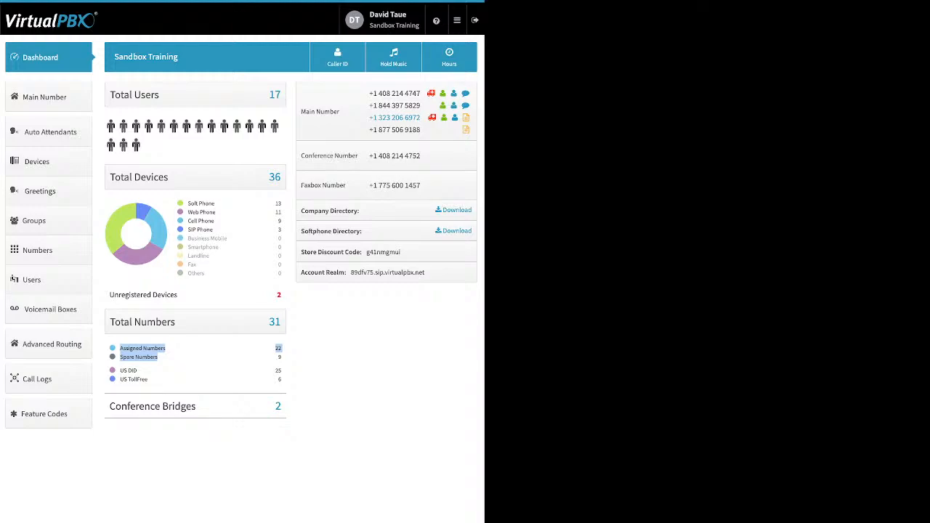
left_click_drag(148, 379, 120, 370)
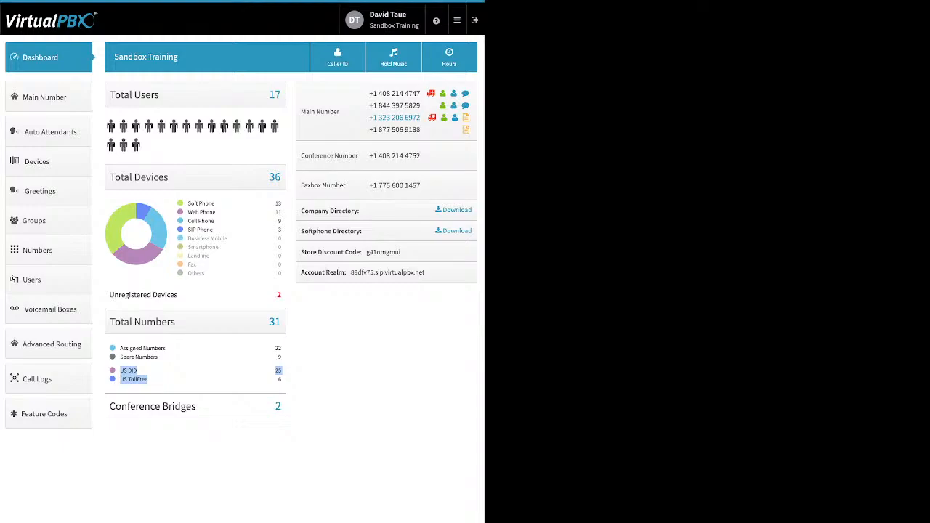
left_click(175, 380)
left_click_drag(196, 406, 150, 406)
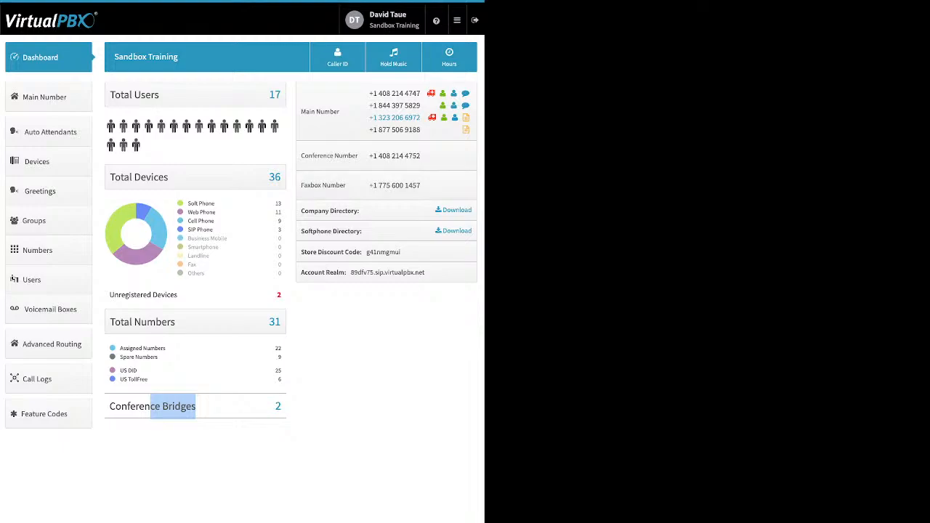
left_click_drag(361, 211, 302, 211)
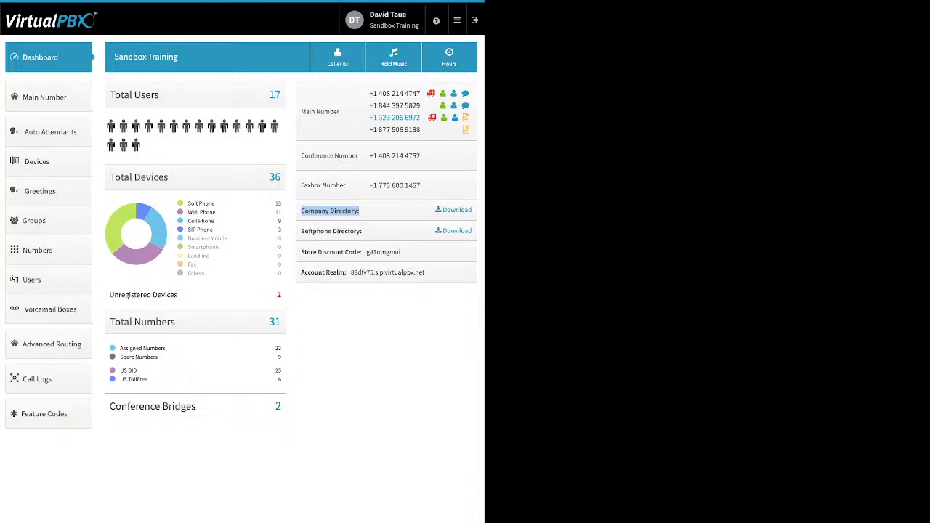
left_click_drag(362, 231, 302, 231)
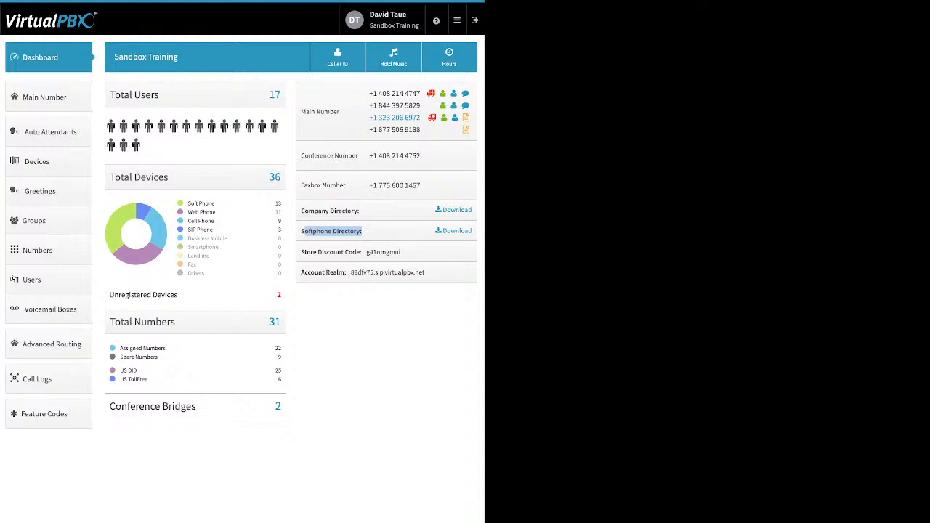
left_click_drag(401, 252, 366, 252)
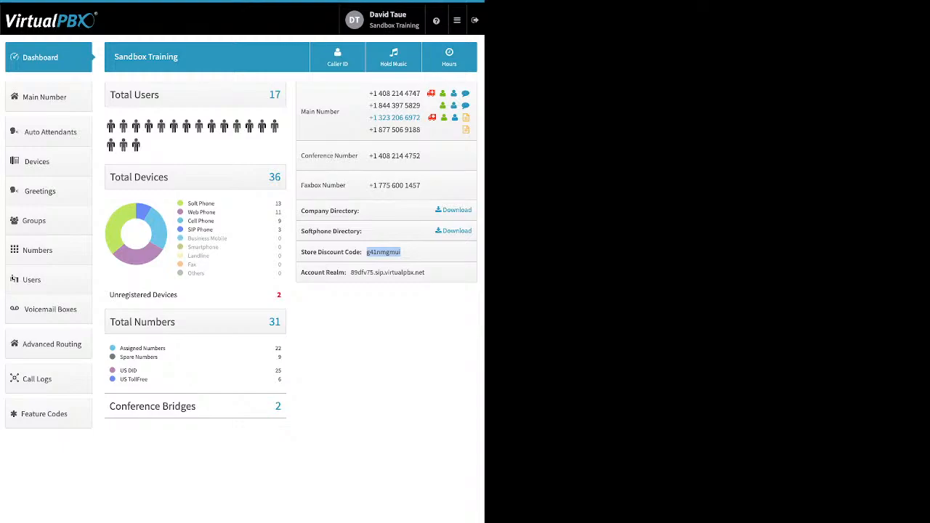
left_click(402, 253)
mouse_move(425, 274)
left_mouse_down()
mouse_move(352, 273)
mouse_move(425, 273)
left_mouse_up()
left_click(352, 273)
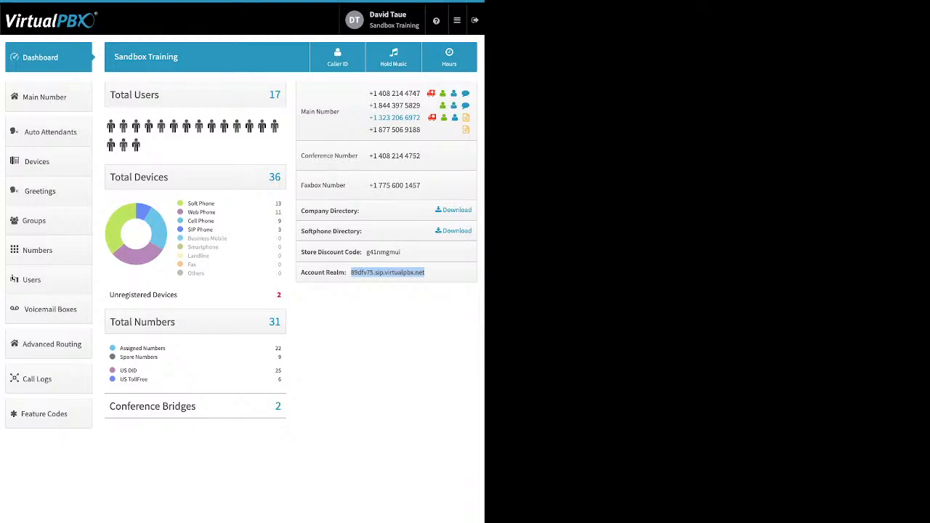
Step: Open the company Caller ID settings, review the caller ID name and emergency information, and close without saving
left_click(337, 58)
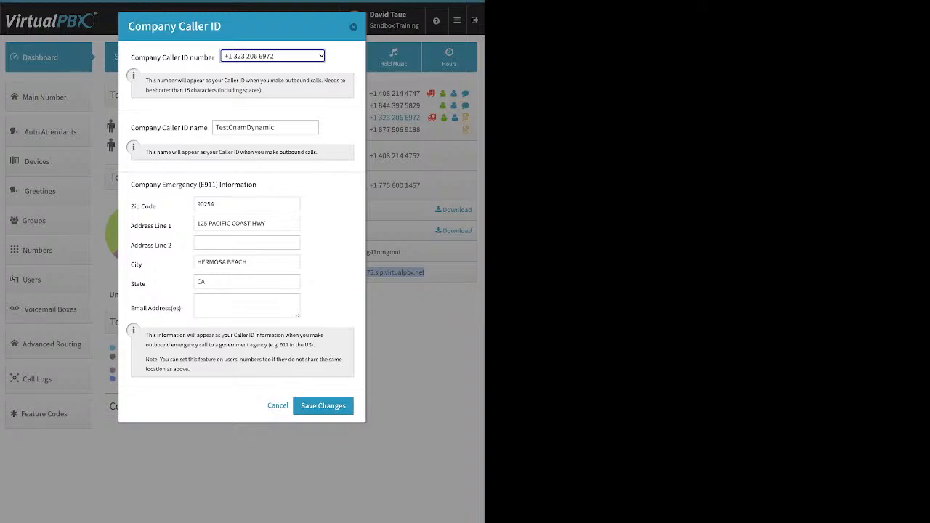
left_click_drag(132, 128, 208, 128)
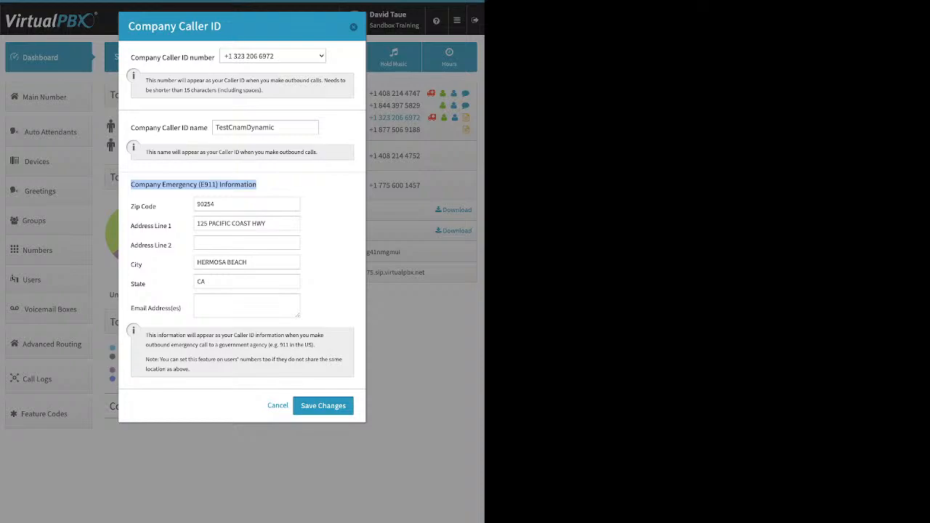
left_click(276, 185)
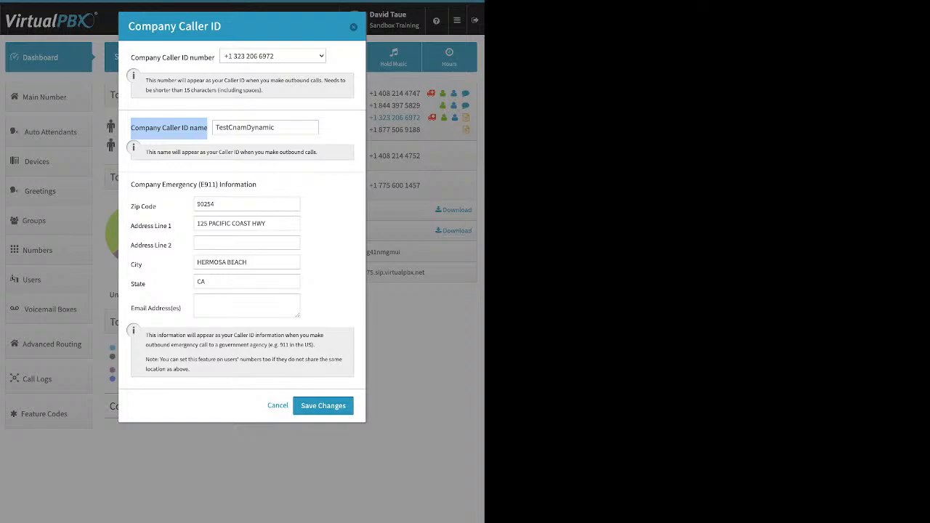
left_click(353, 27)
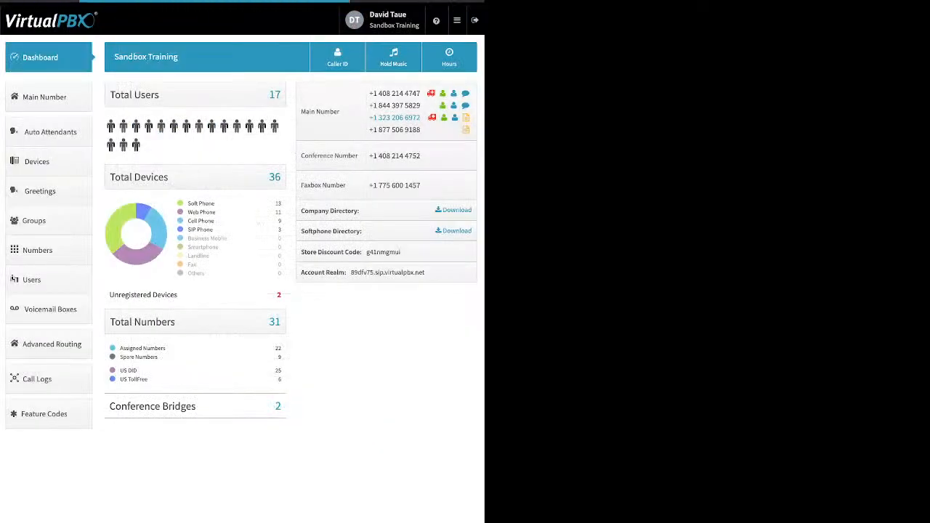
Step: Open the Music-On-Hold settings and its upload file browser, then close the dialog without uploading
left_click(394, 57)
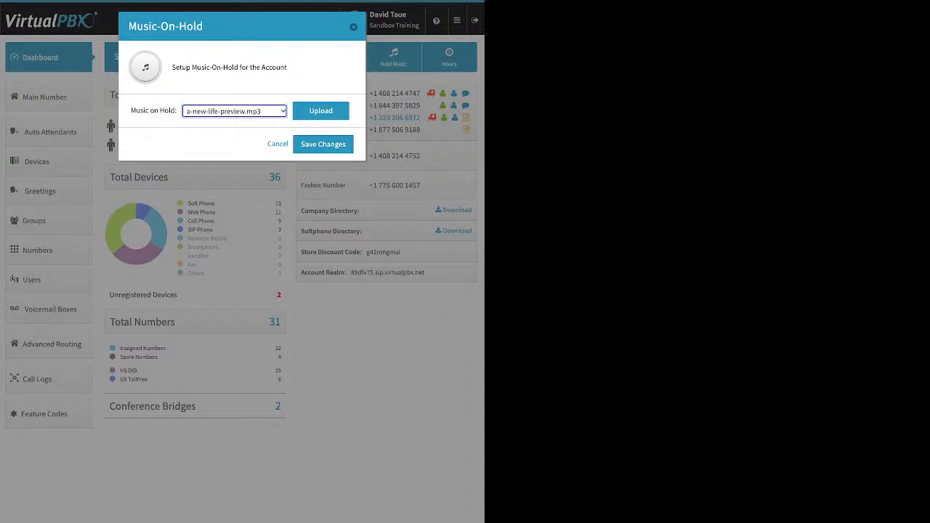
left_click(320, 111)
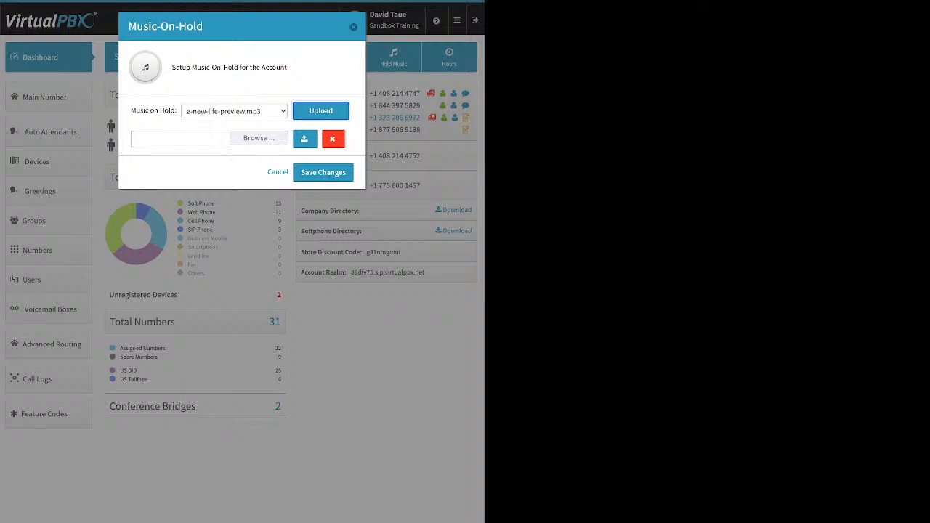
left_click(259, 138)
key("Escape")
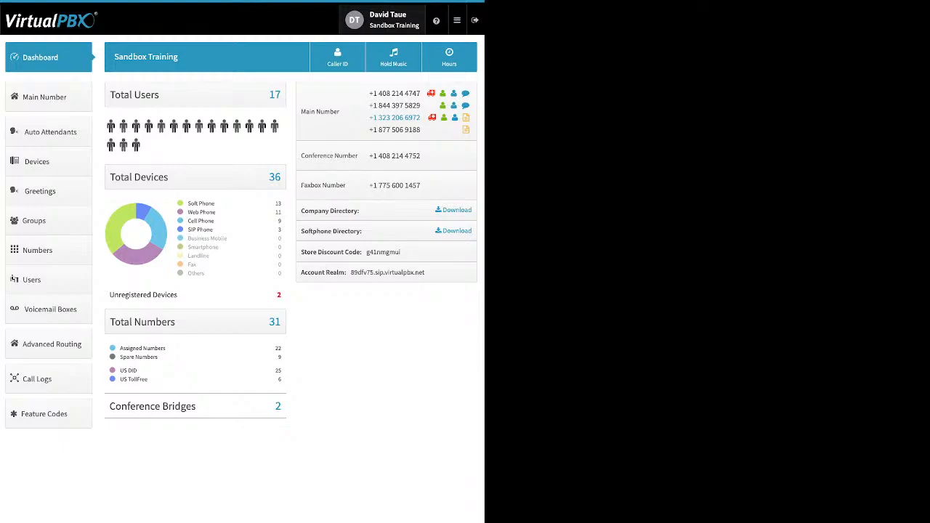
mouse_move(436, 20)
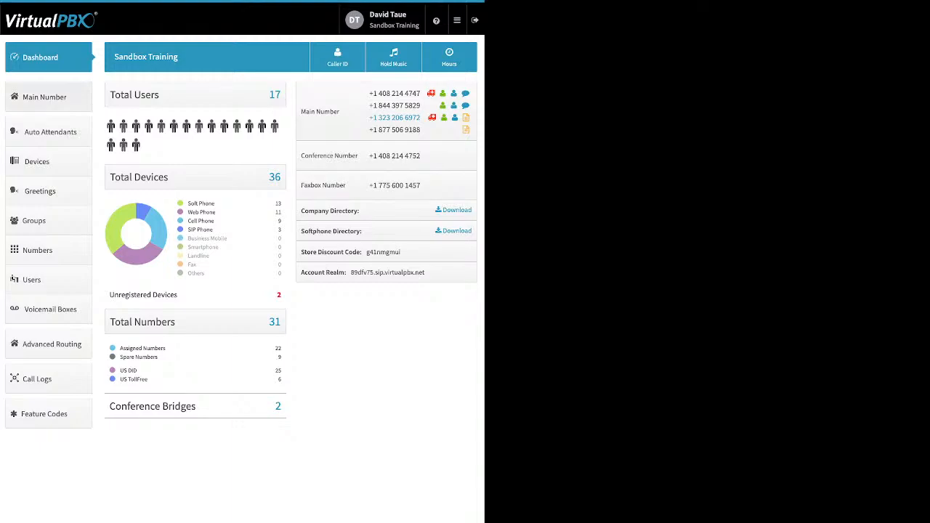
left_click(43, 97)
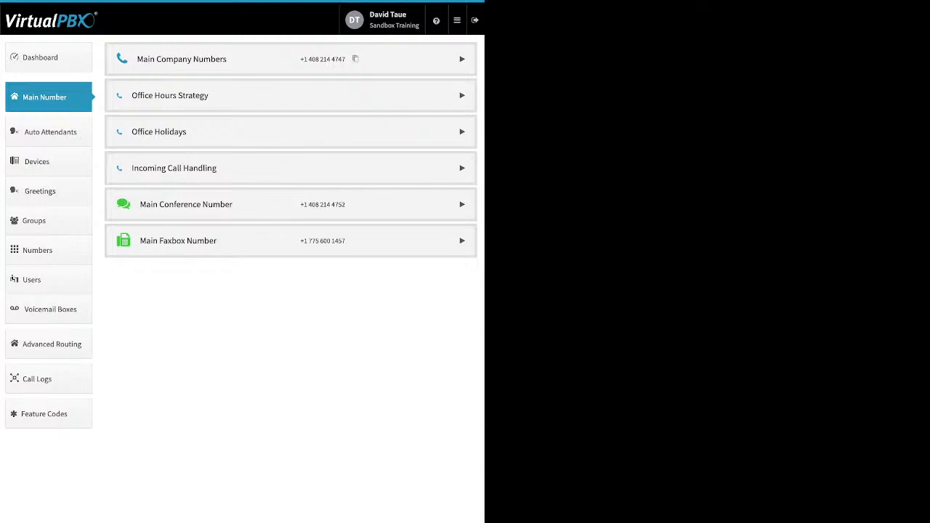
left_click(462, 59)
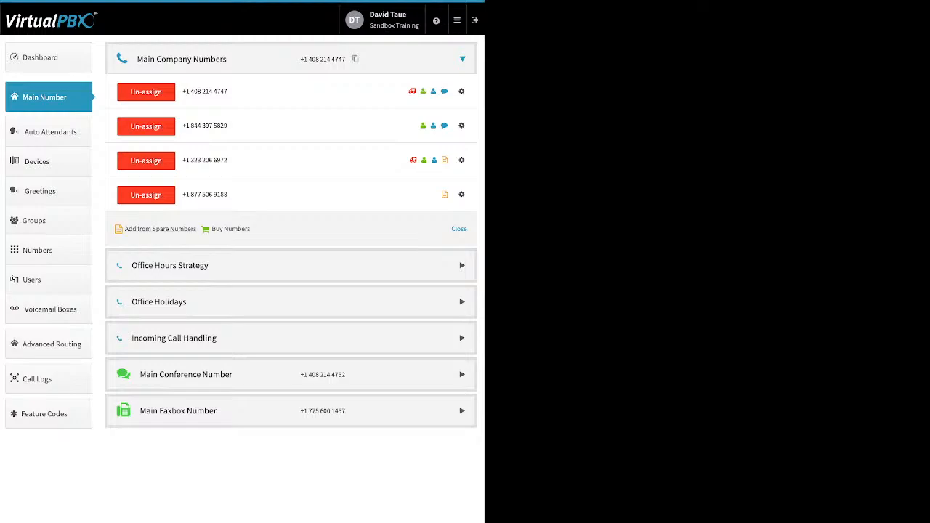
left_click(160, 229)
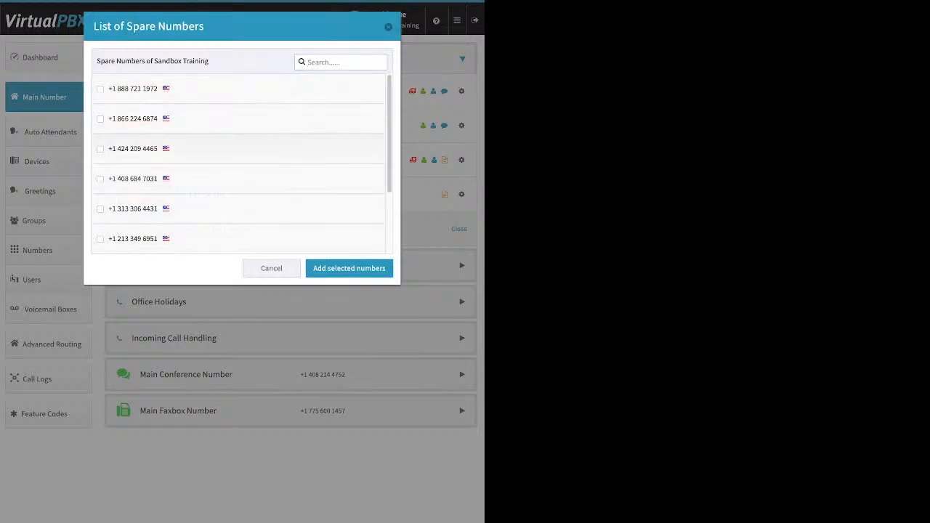
left_click(100, 149)
left_click(349, 269)
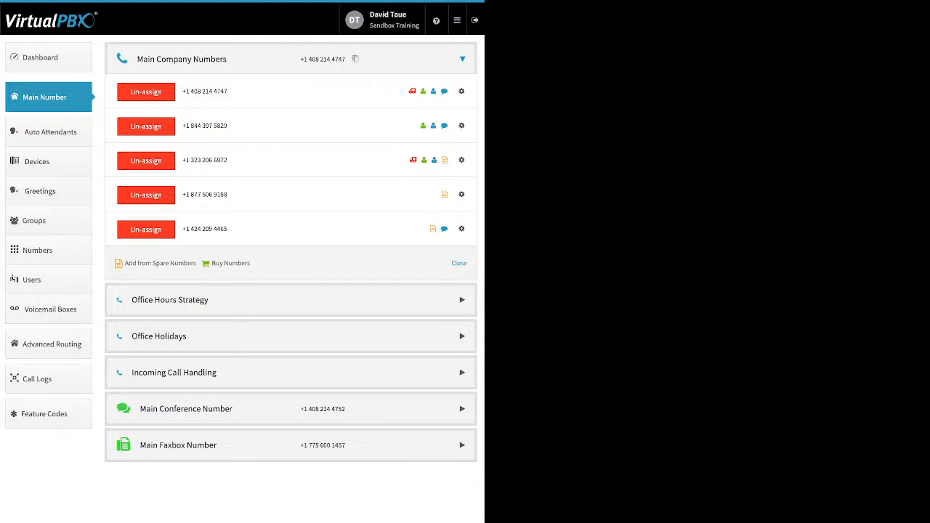
left_click(230, 263)
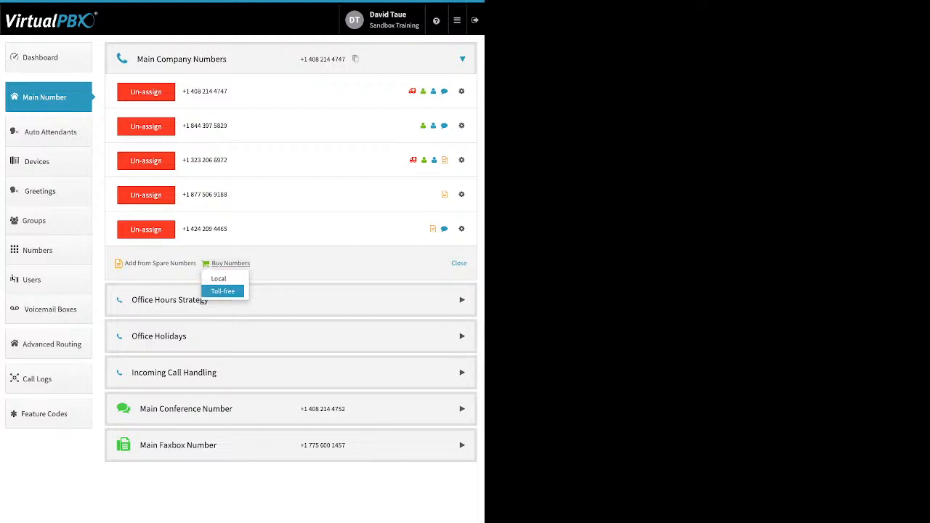
left_click(223, 290)
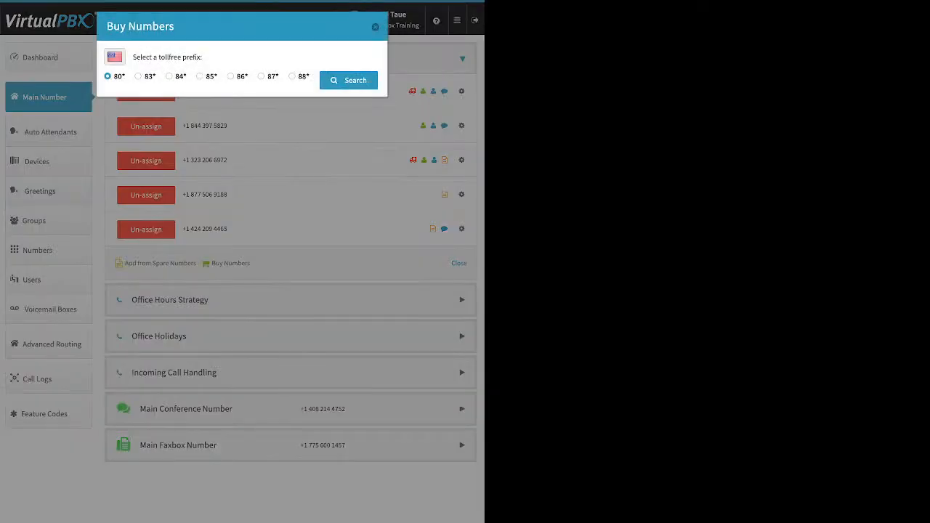
left_click(292, 76)
left_click(349, 81)
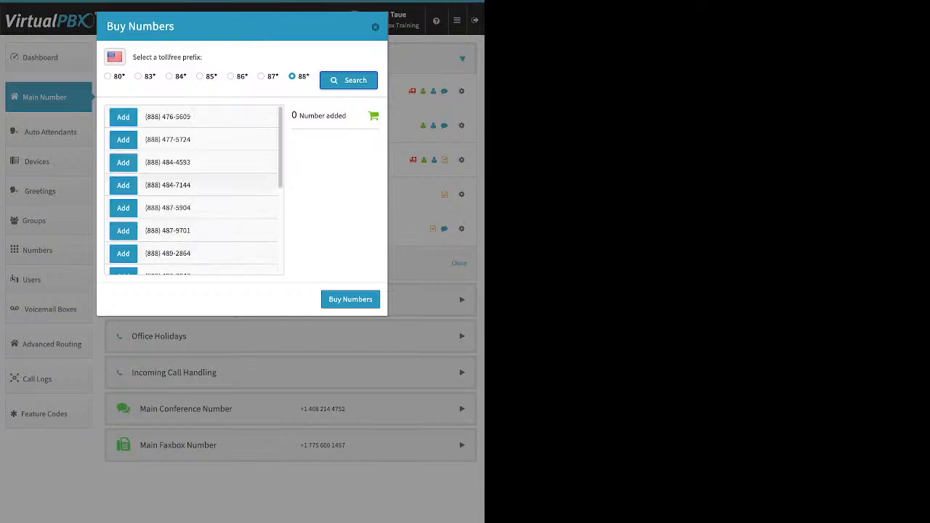
scroll(194, 190, "down", 5)
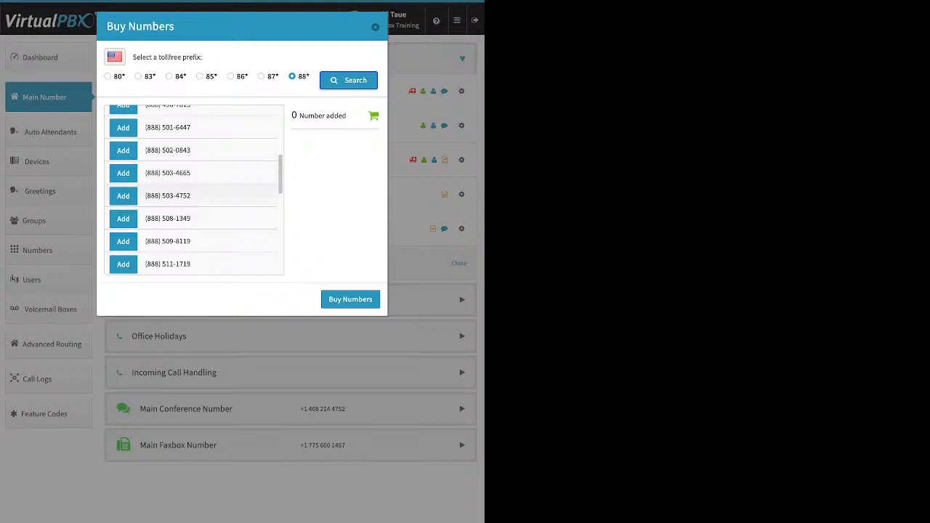
left_click(123, 150)
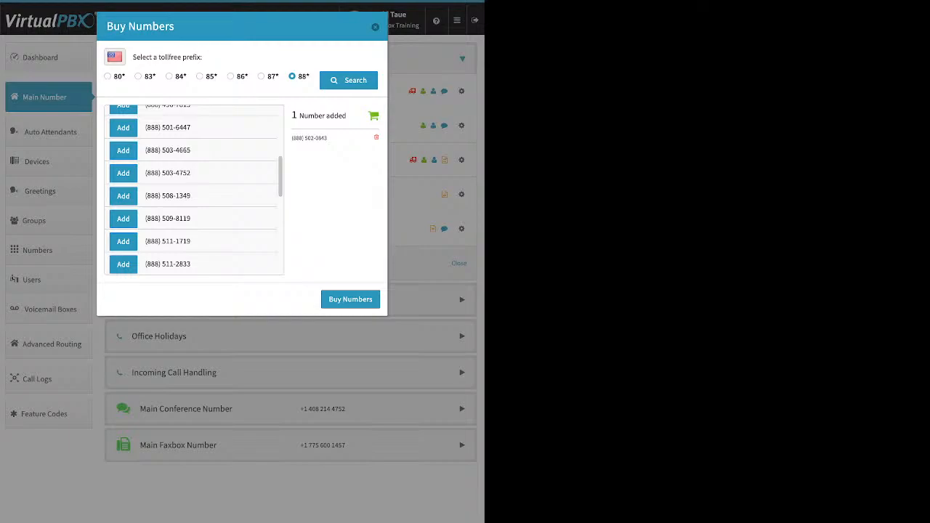
left_click(375, 27)
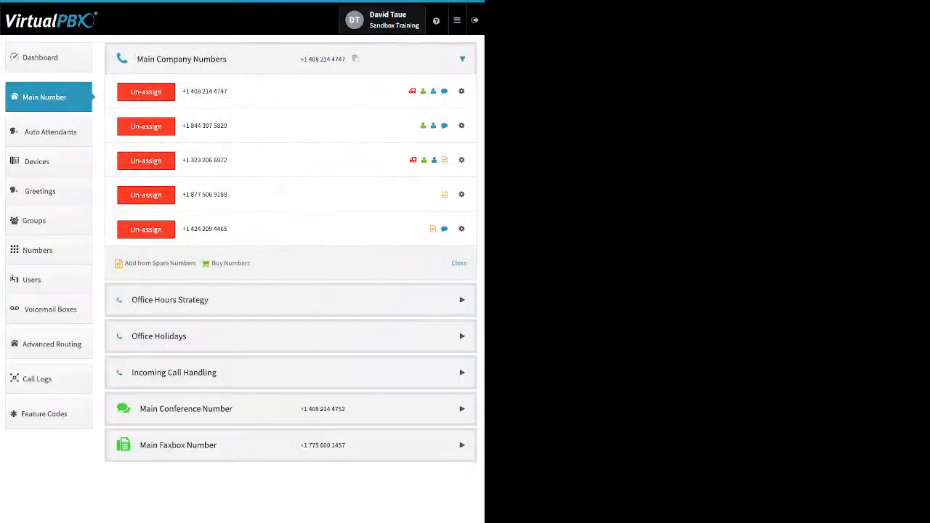
Step: Open Buy Numbers and search for local United States numbers with area code 310
left_click(231, 264)
left_click(218, 279)
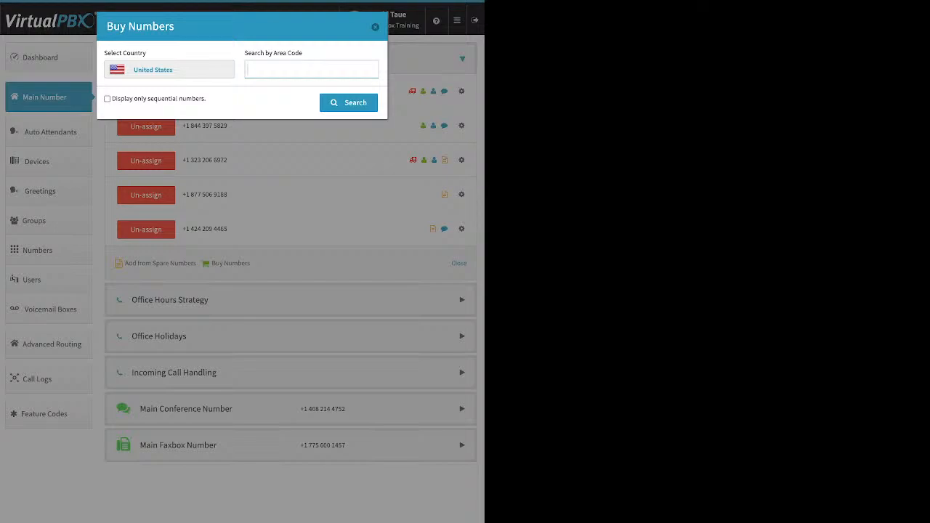
type("310")
key("Return")
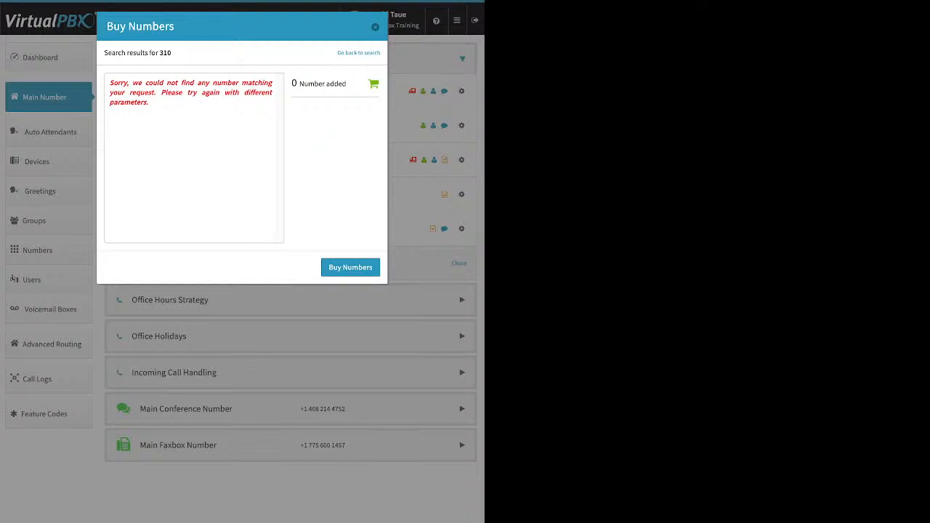
left_click(358, 53)
left_click_drag(273, 70, 246, 70)
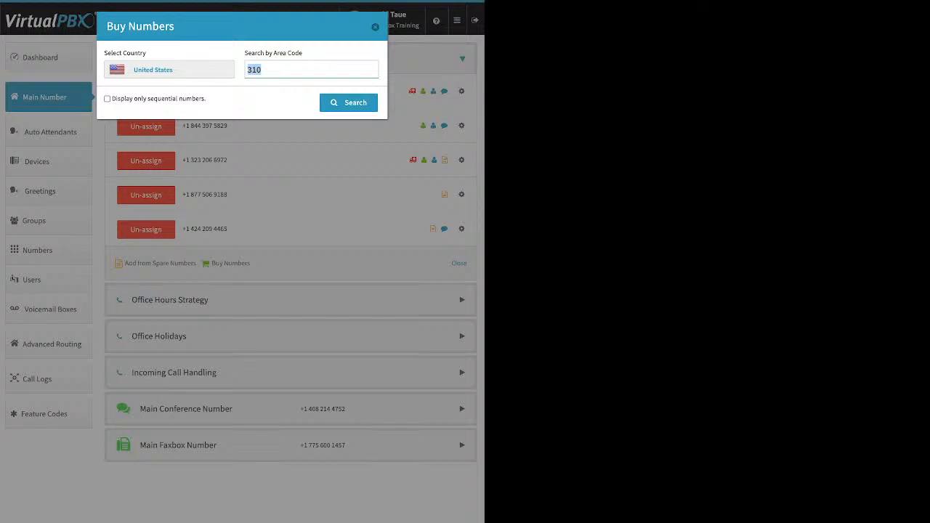
type("424")
key("Return")
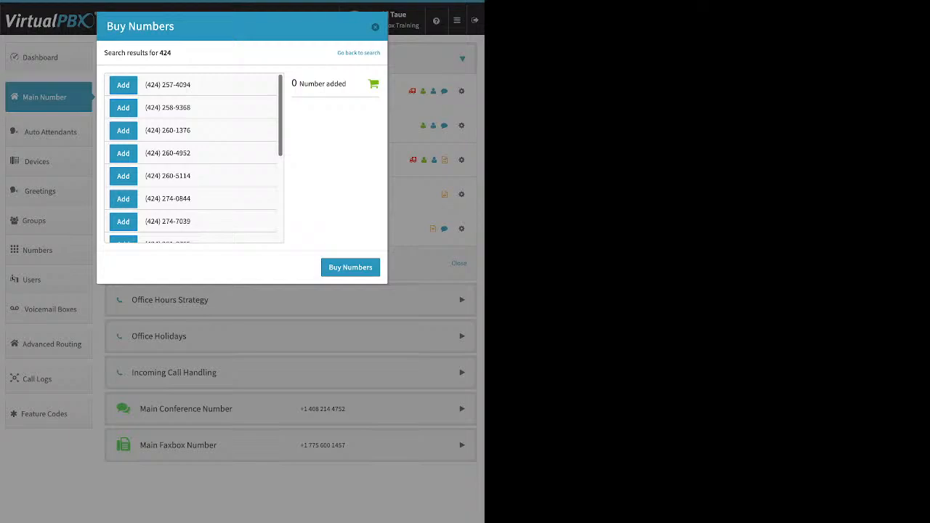
scroll(194, 159, "down", 5)
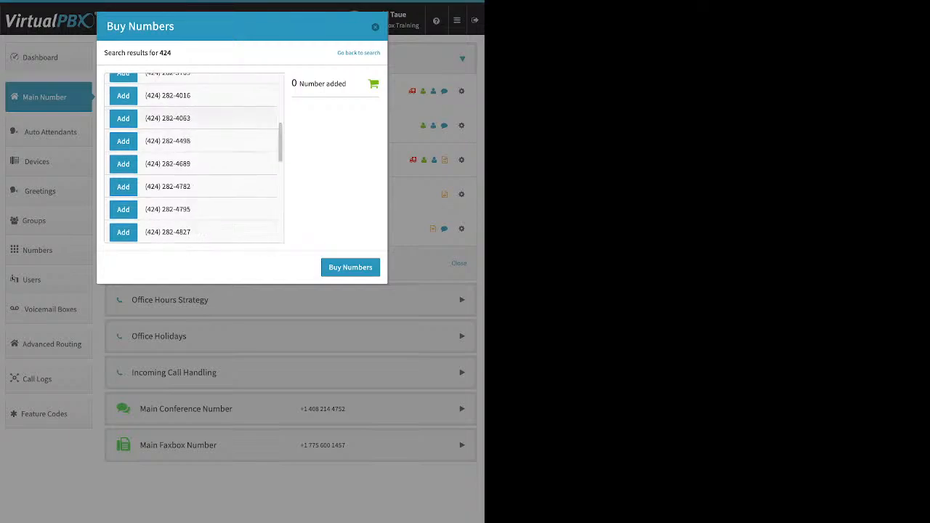
left_click(122, 141)
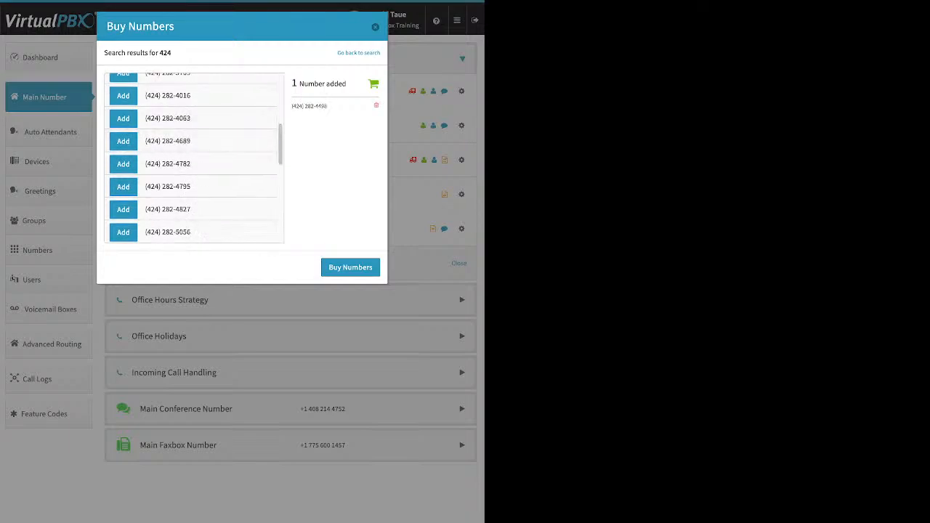
left_click(350, 267)
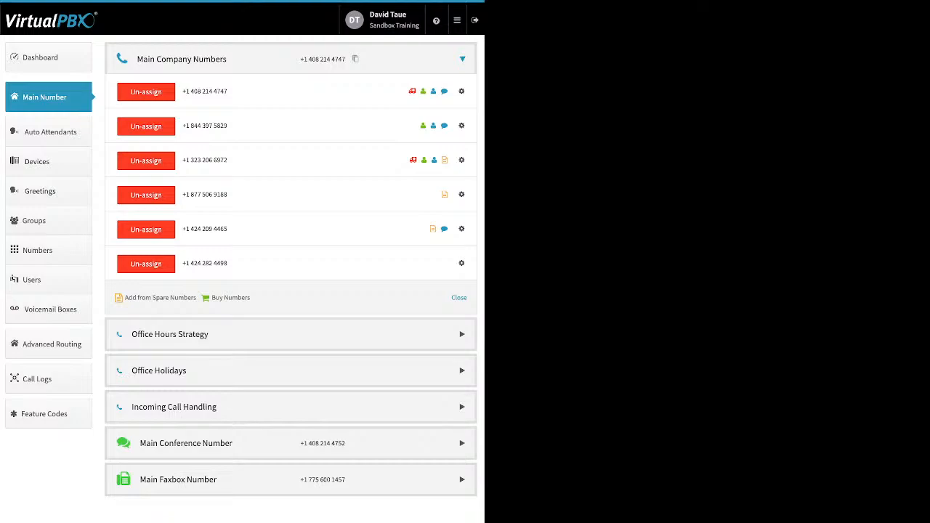
left_click(146, 195)
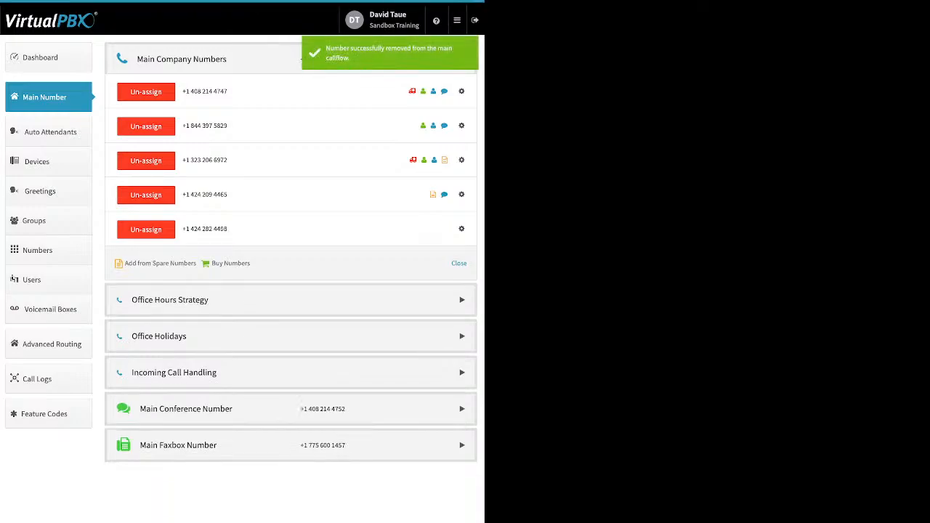
left_click(146, 229)
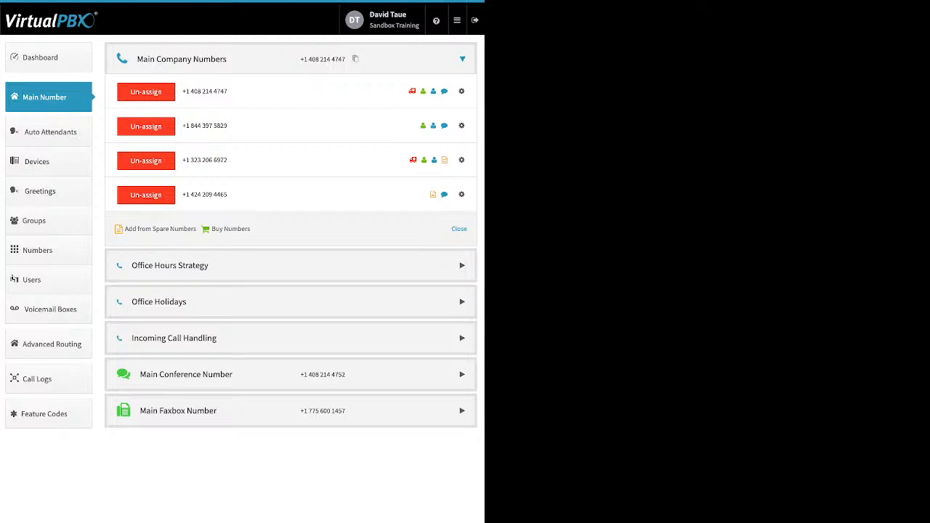
left_click(462, 195)
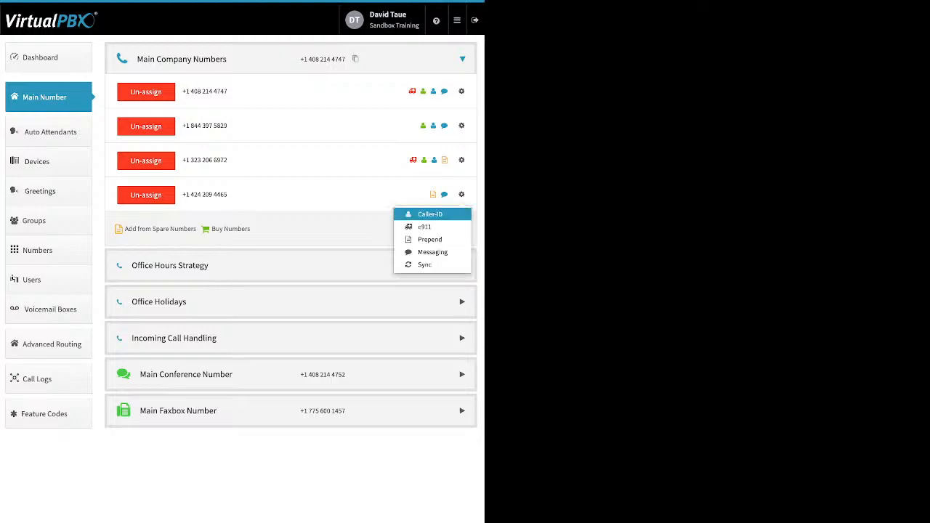
left_click(430, 214)
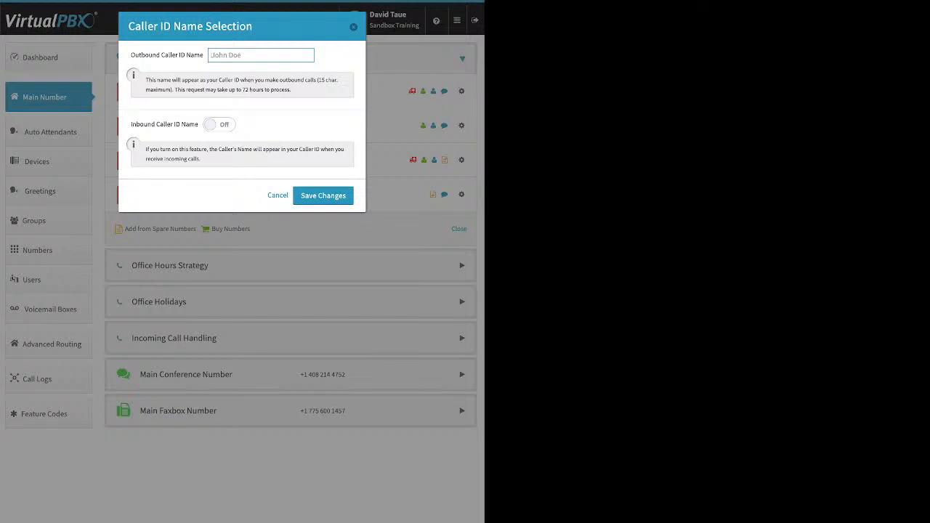
left_click(219, 124)
left_click_drag(130, 124, 144, 125)
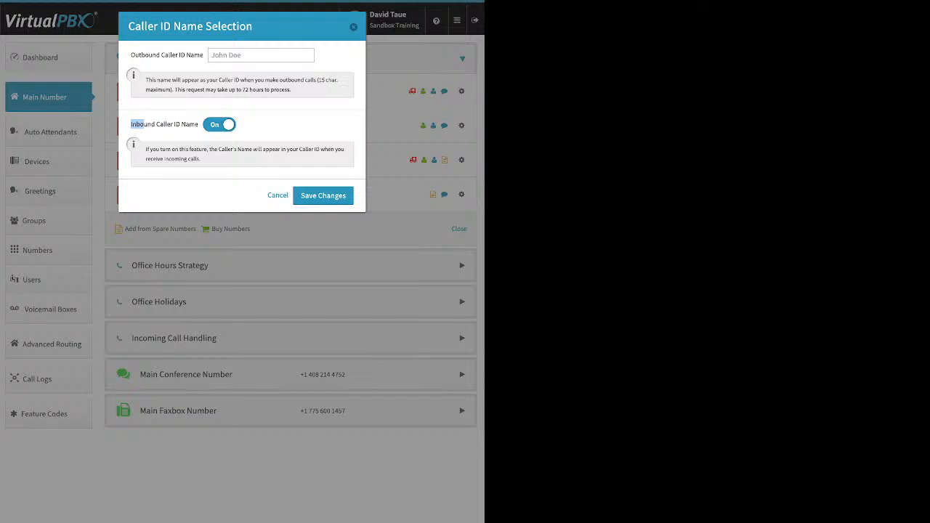
key("Escape")
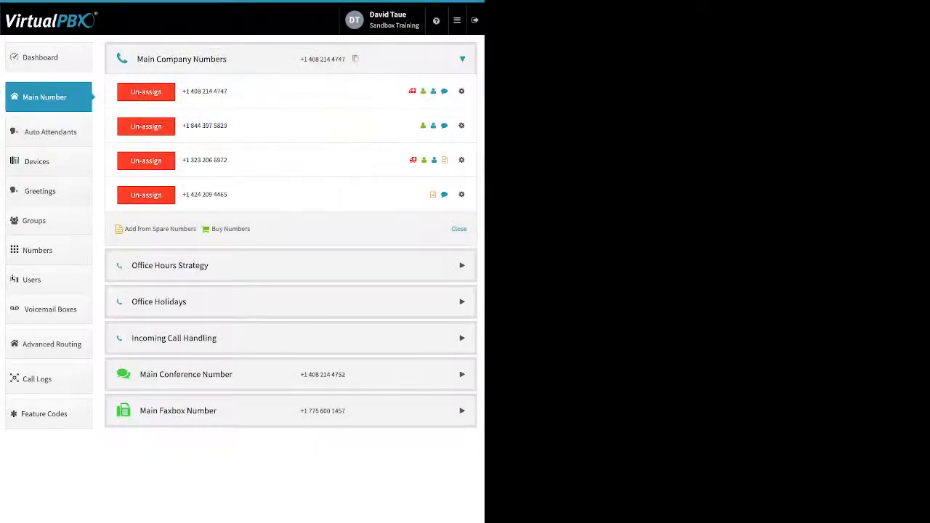
left_click(462, 194)
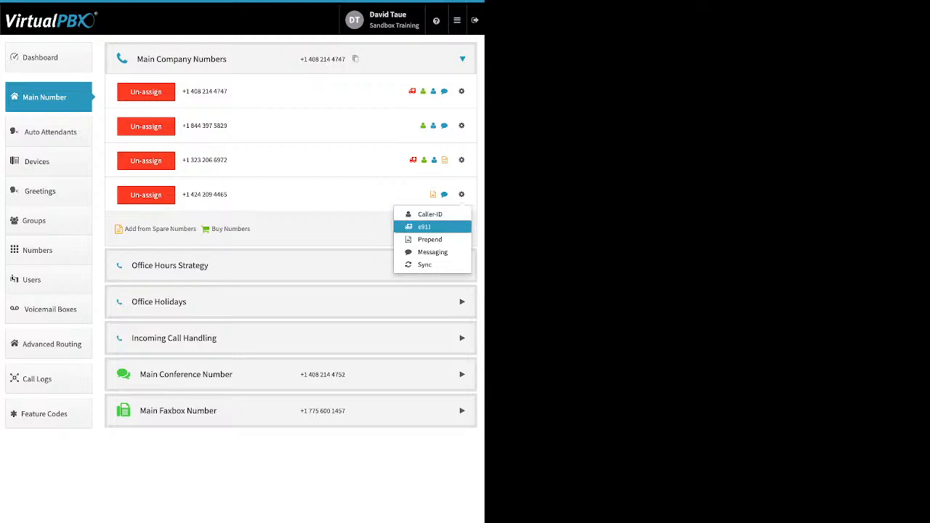
left_click(427, 226)
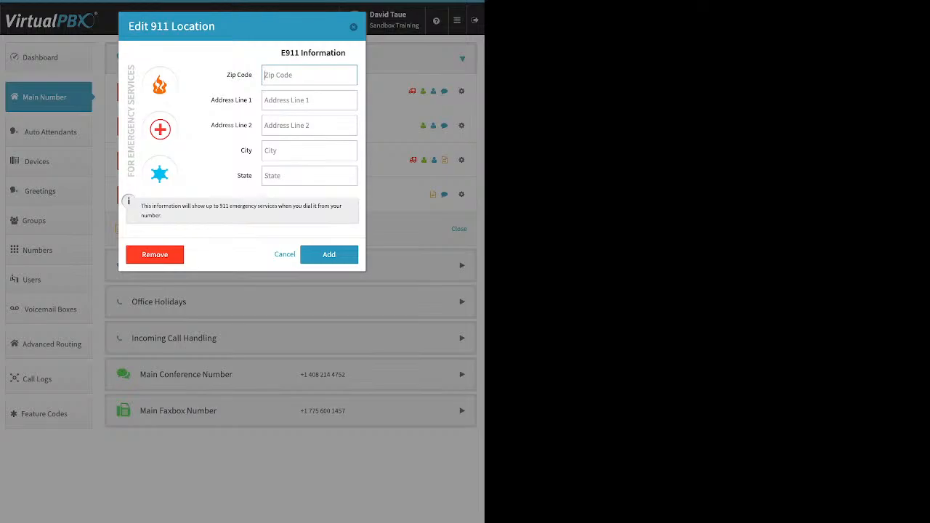
key("Escape")
left_click(461, 195)
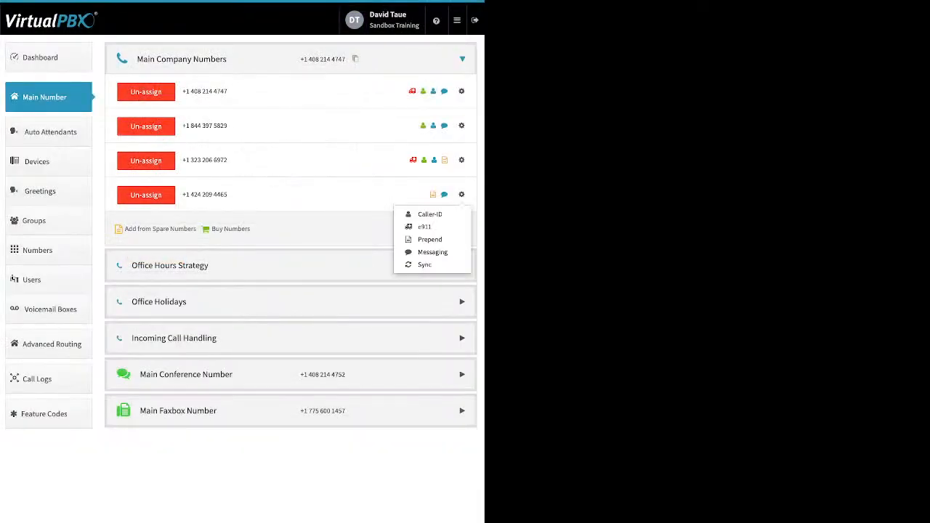
left_click(429, 240)
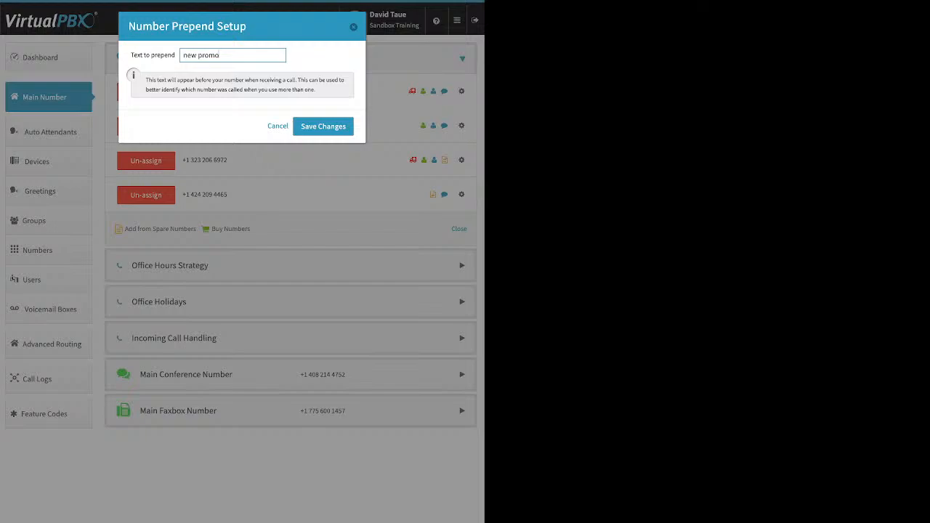
key("Escape")
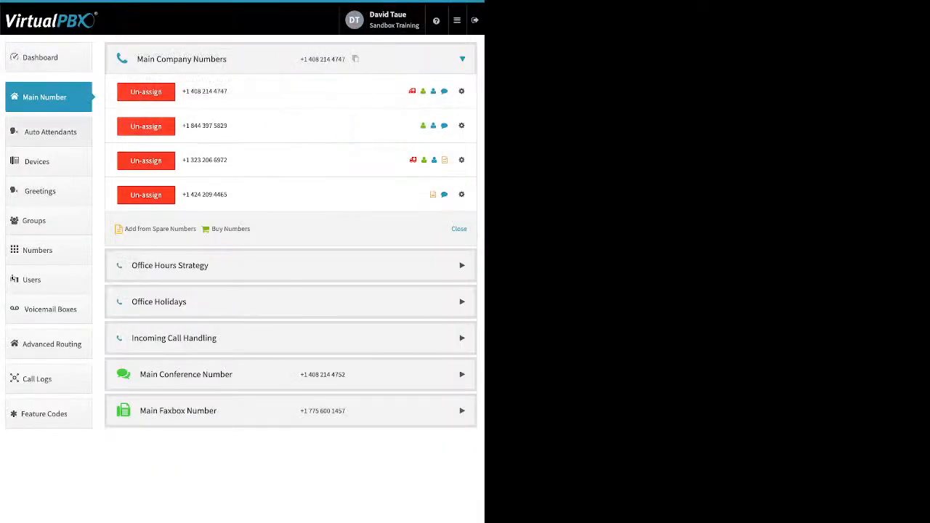
Step: Open the Office Hours Strategy and review the Monday hours and the lunch-hours option without changing them
left_click(290, 265)
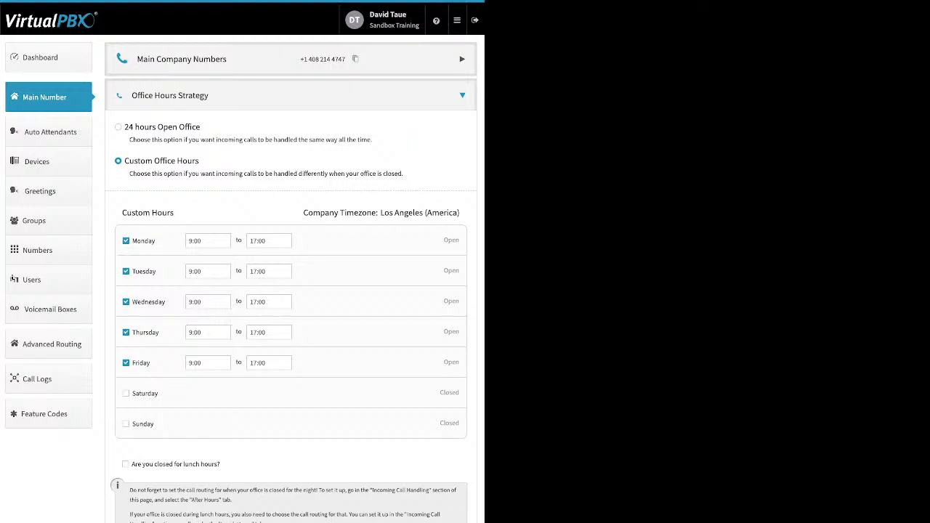
left_click_drag(200, 162, 153, 161)
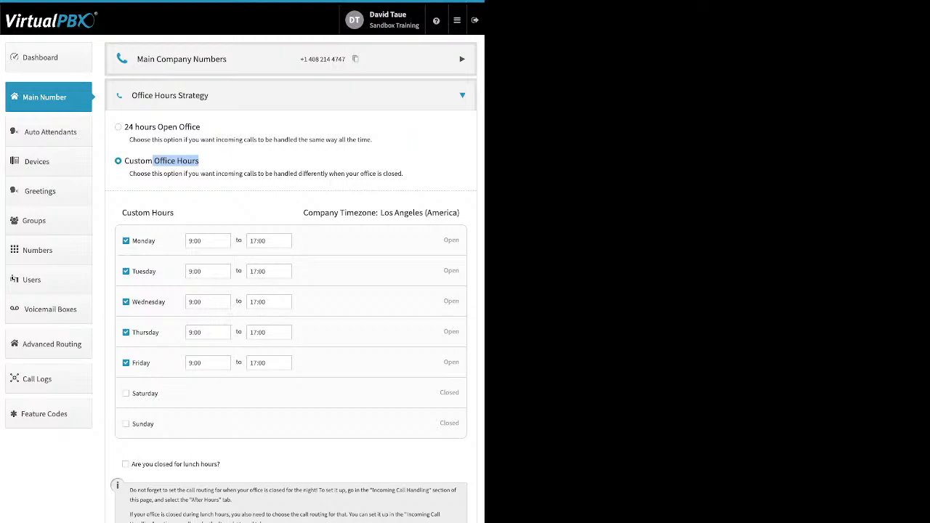
left_click_drag(133, 240, 155, 241)
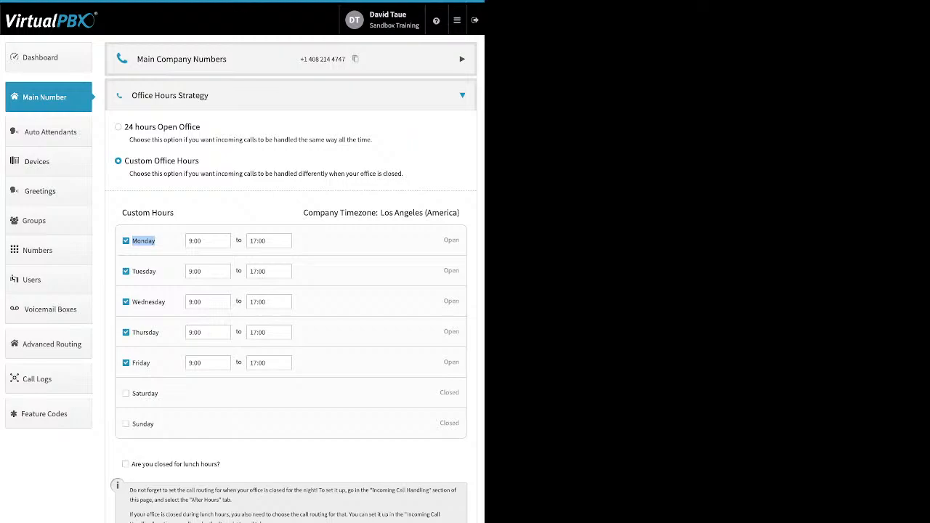
left_click(208, 241)
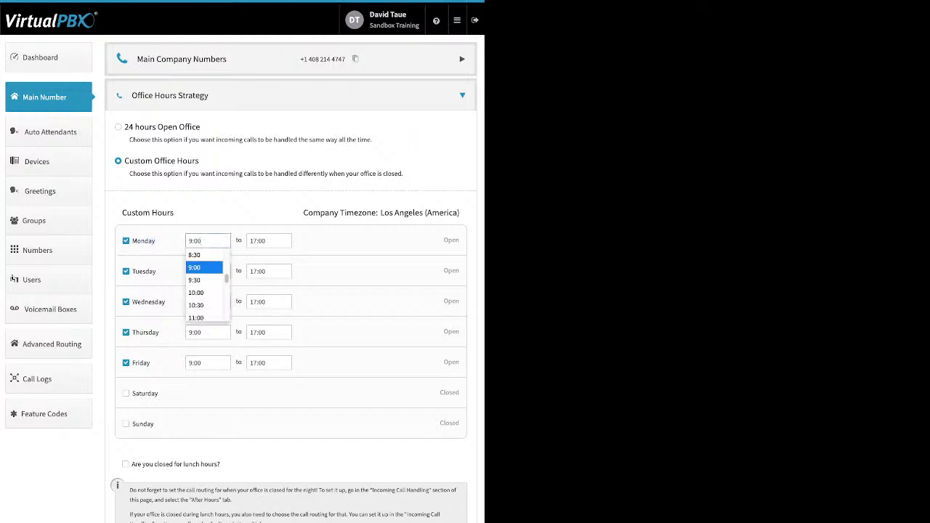
left_click(269, 240)
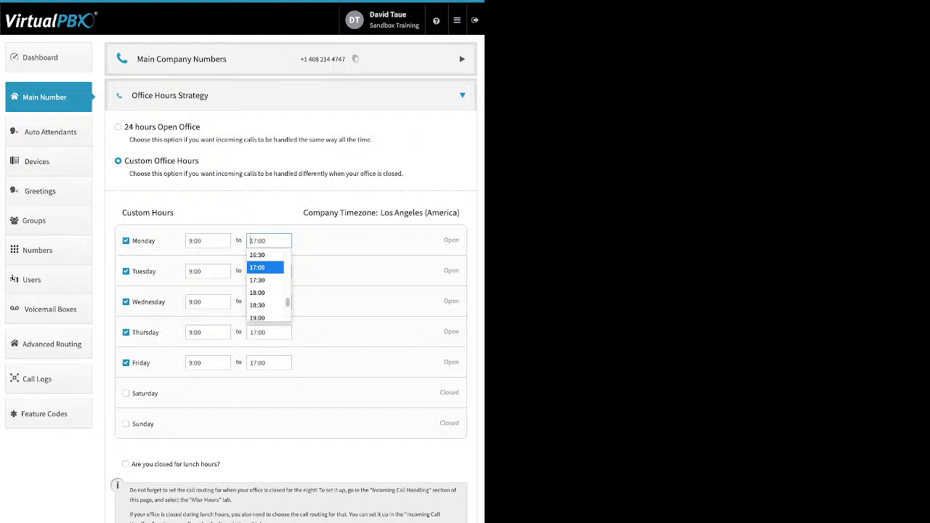
left_click(264, 267)
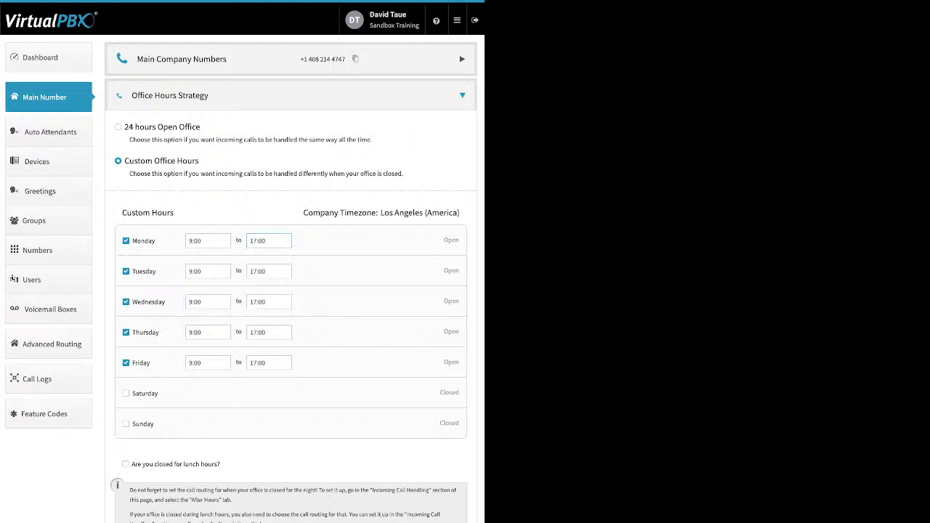
left_click_drag(220, 464, 154, 464)
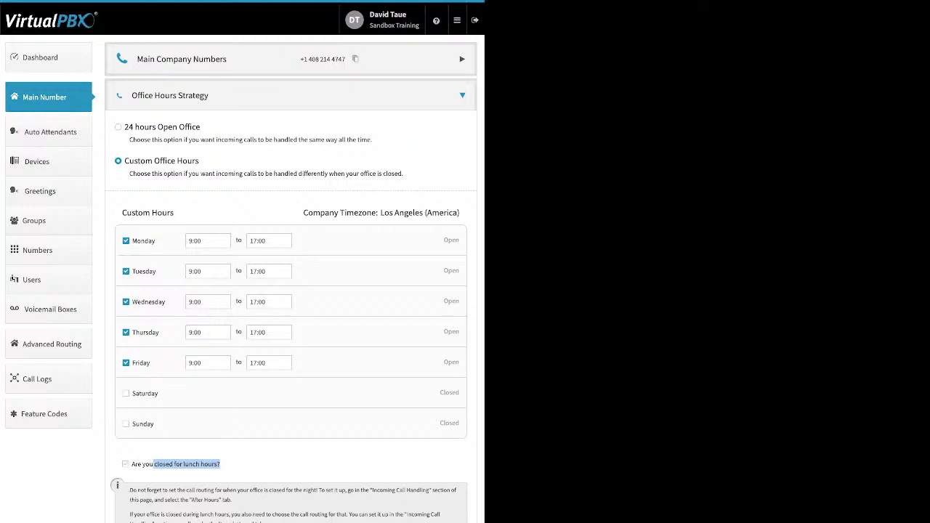
left_click(125, 464)
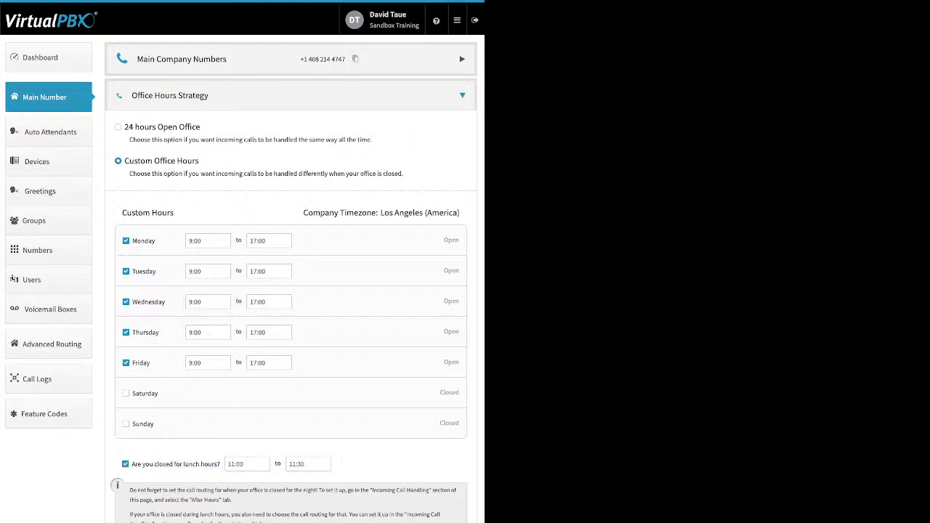
left_click(125, 464)
Step: Open Office Holidays and review the holiday entries and the Add Holiday choices without adding one
left_click(48, 97)
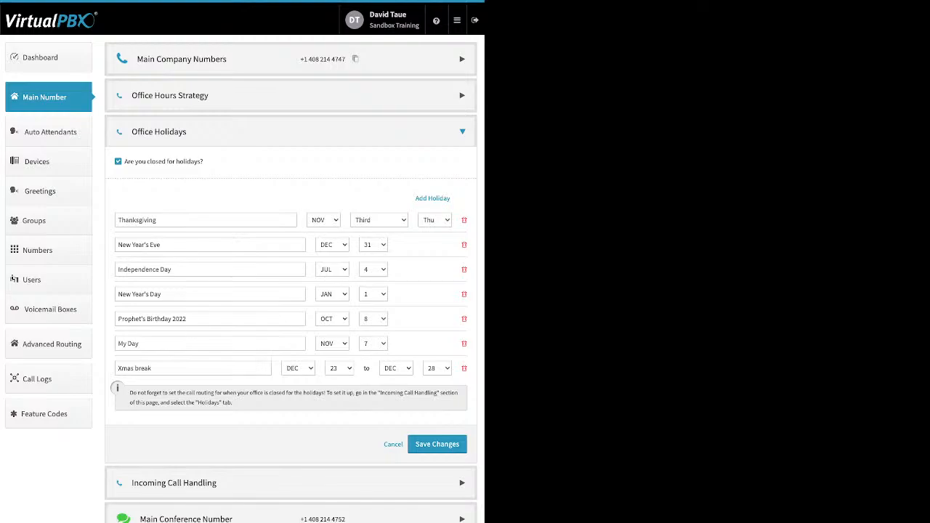
left_click_drag(203, 162, 135, 161)
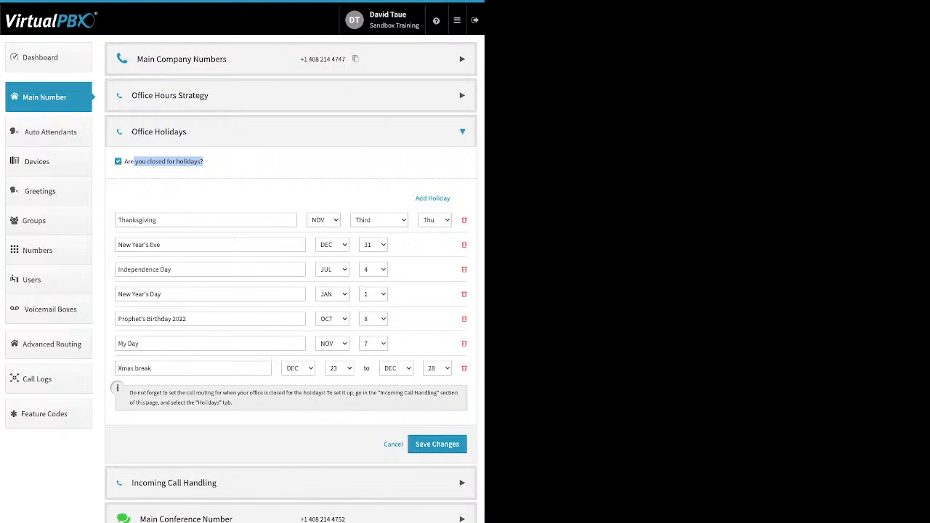
left_click(432, 199)
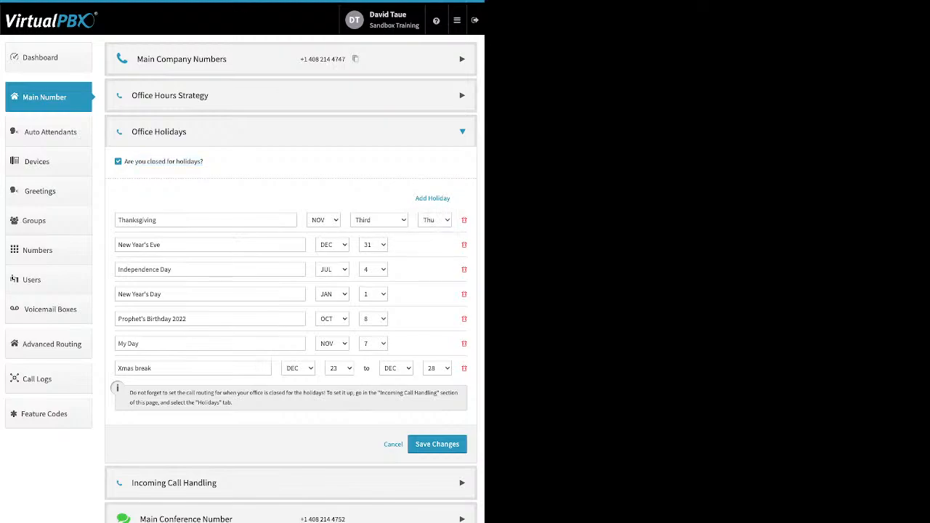
left_click_drag(415, 198, 447, 198)
left_click(414, 198)
left_click(441, 198)
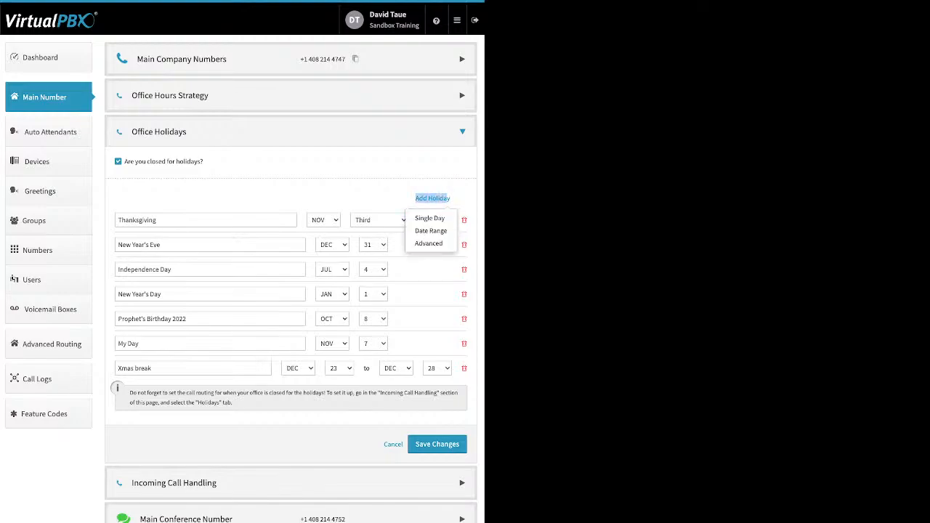
left_click(429, 270)
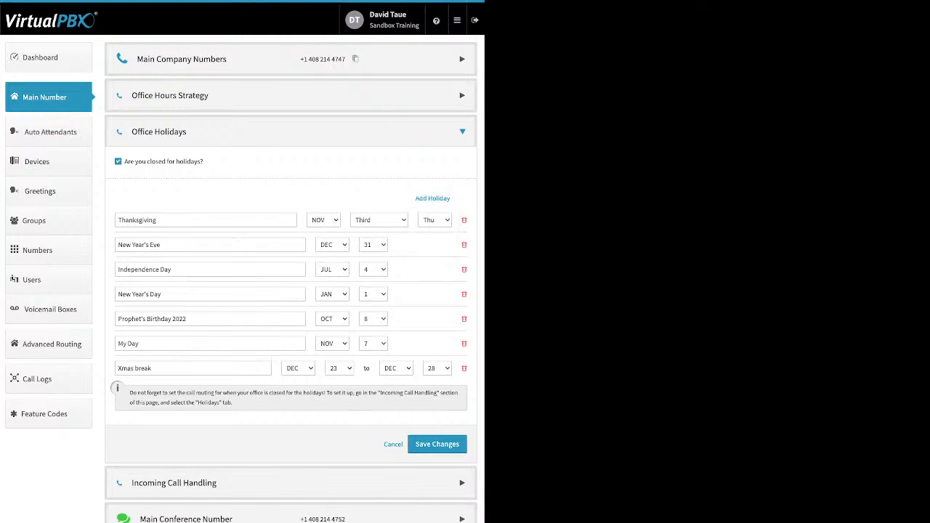
left_click_drag(161, 245, 116, 245)
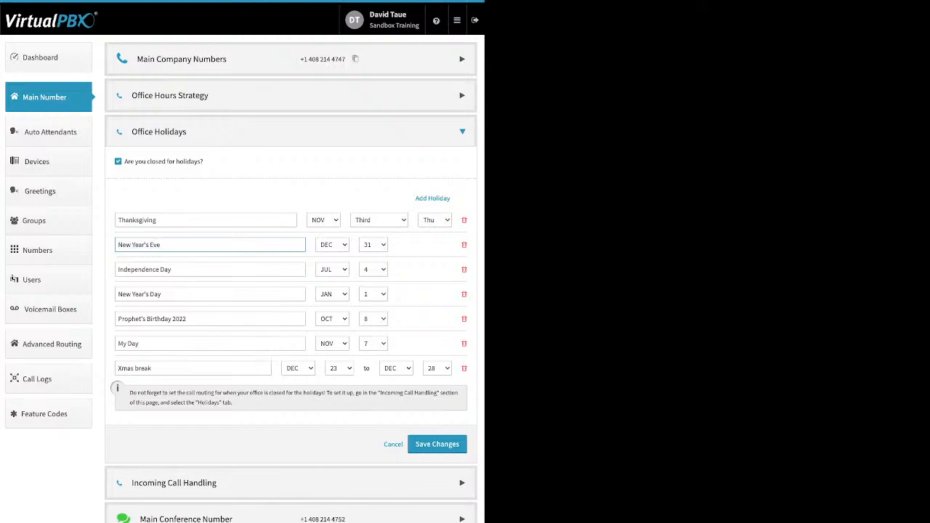
left_click_drag(152, 368, 117, 369)
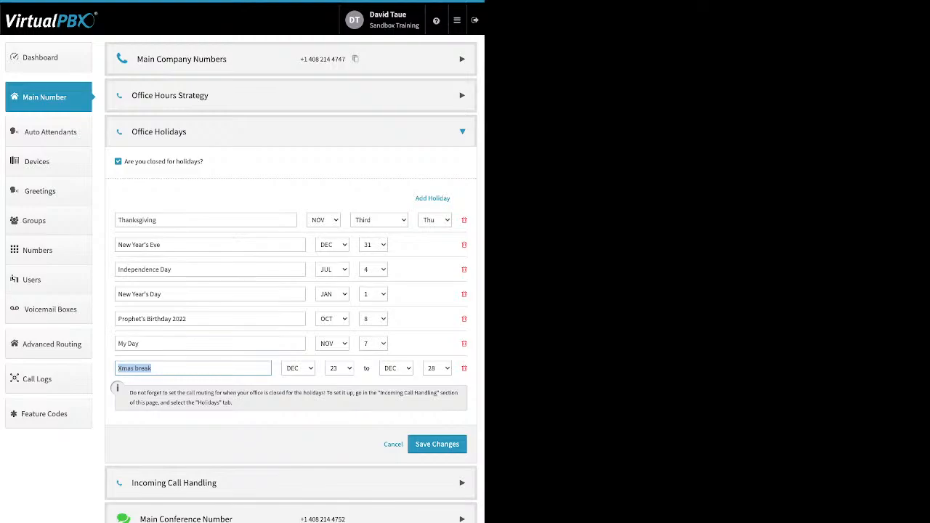
left_click(247, 428)
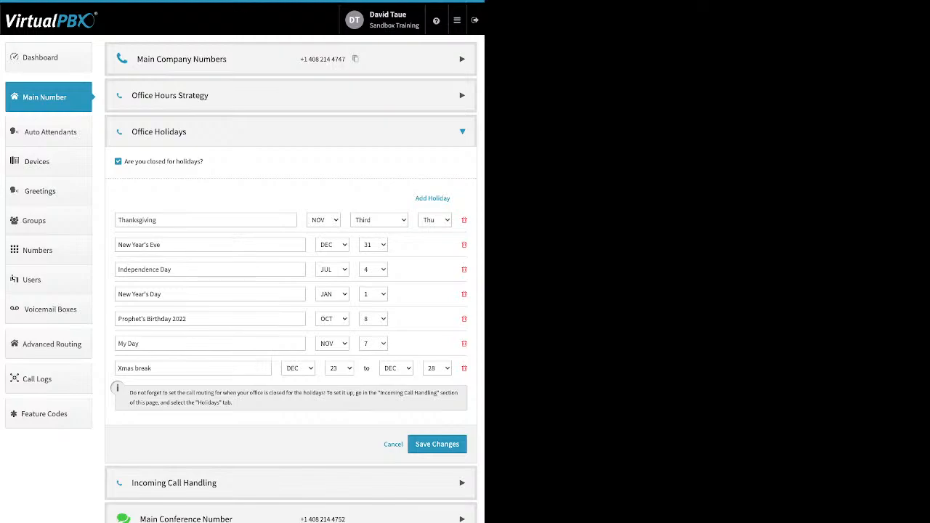
double_click(138, 221)
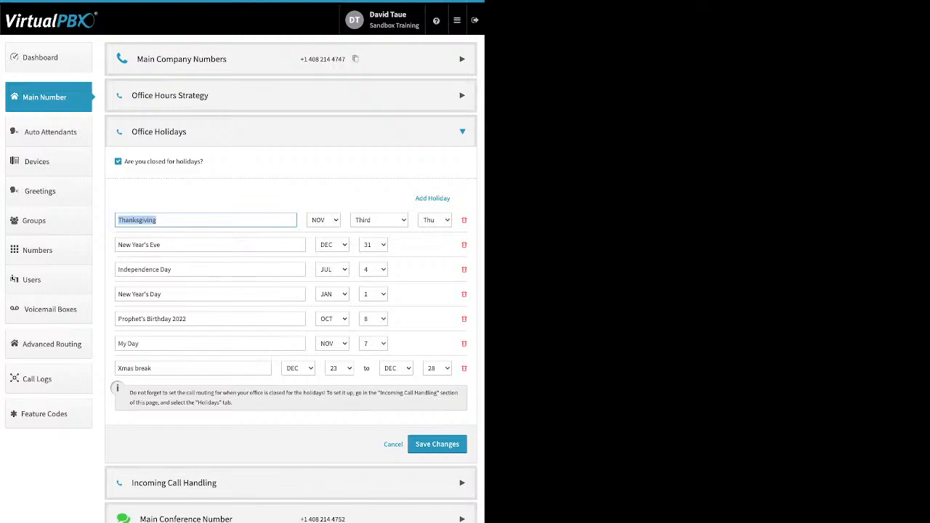
Step: Close Office Holidays and open Incoming Call Handling to review the Open Hours, After Hours and Holidays routing choices
left_click(393, 445)
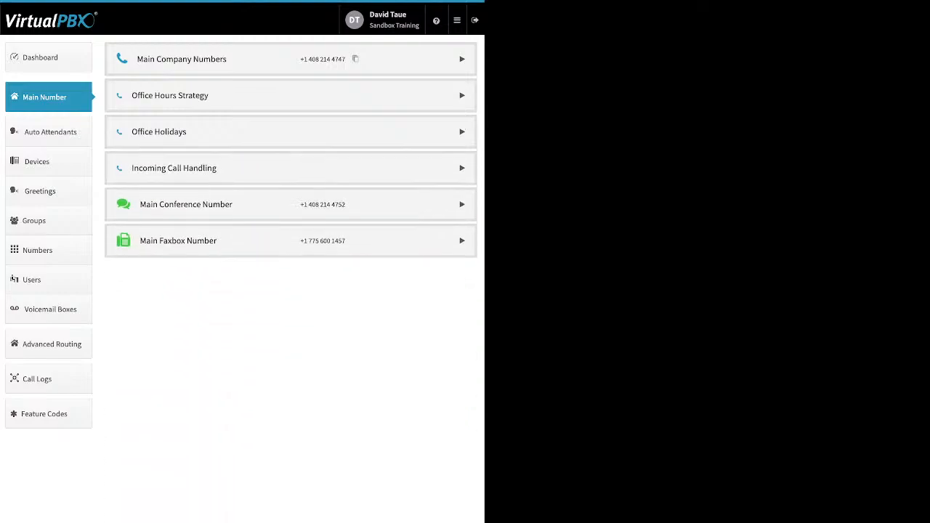
left_click(290, 168)
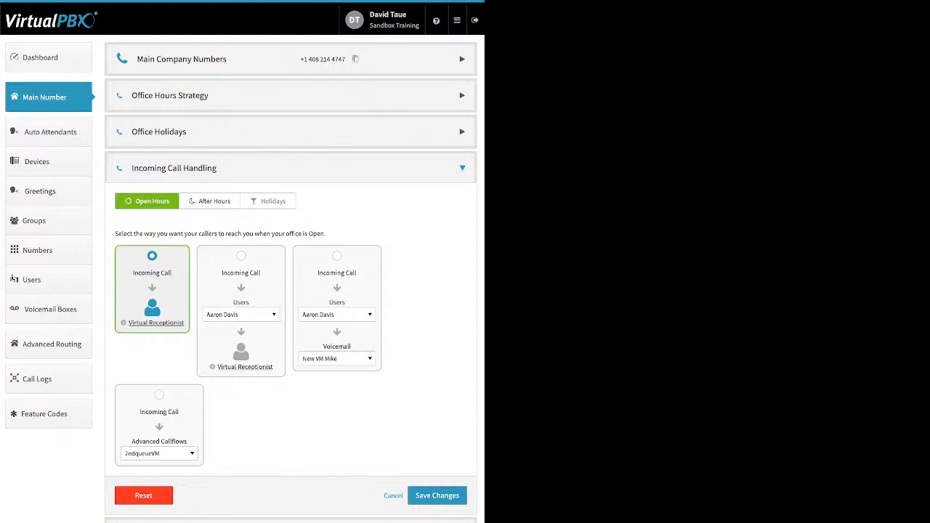
left_click(210, 201)
left_click(268, 201)
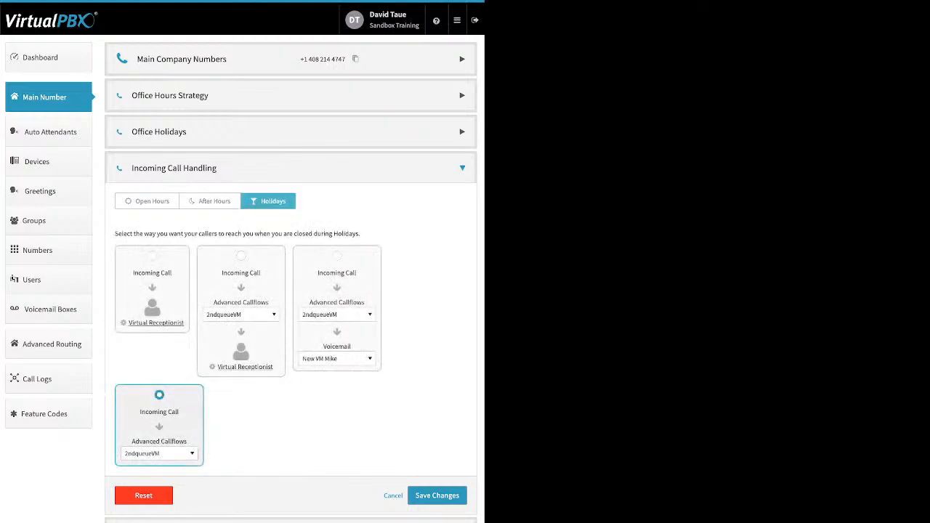
left_click(148, 202)
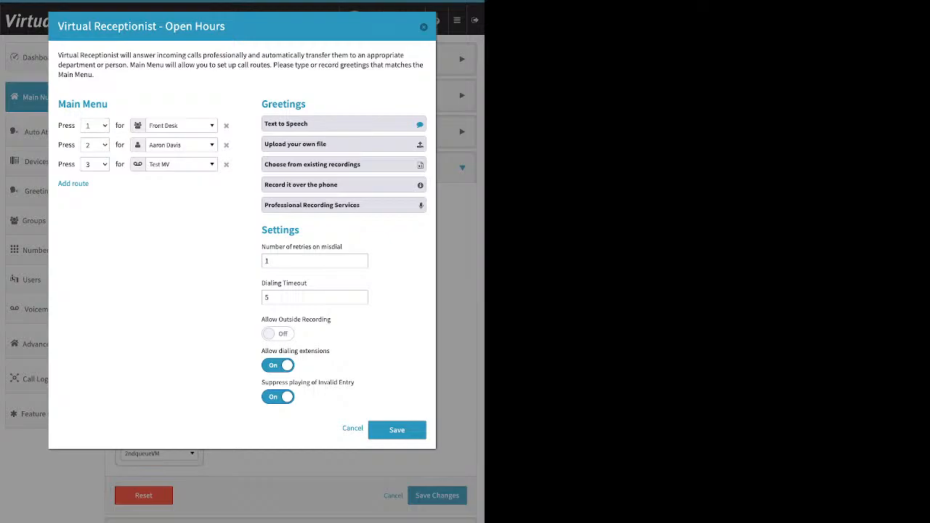
Step: In the Open Hours Virtual Receptionist, add a new main-menu route and set option 1's destination to the account owner's voicemail box
left_click_drag(108, 103, 58, 104)
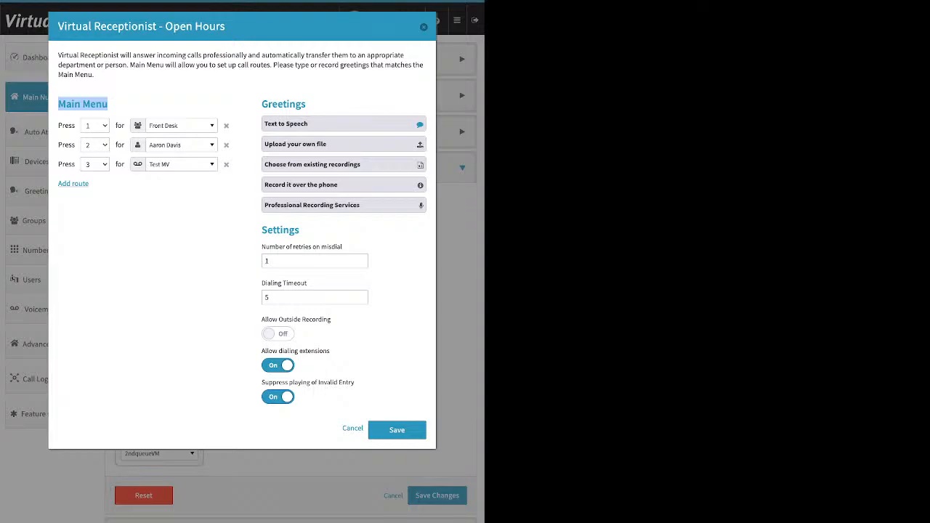
left_click(73, 184)
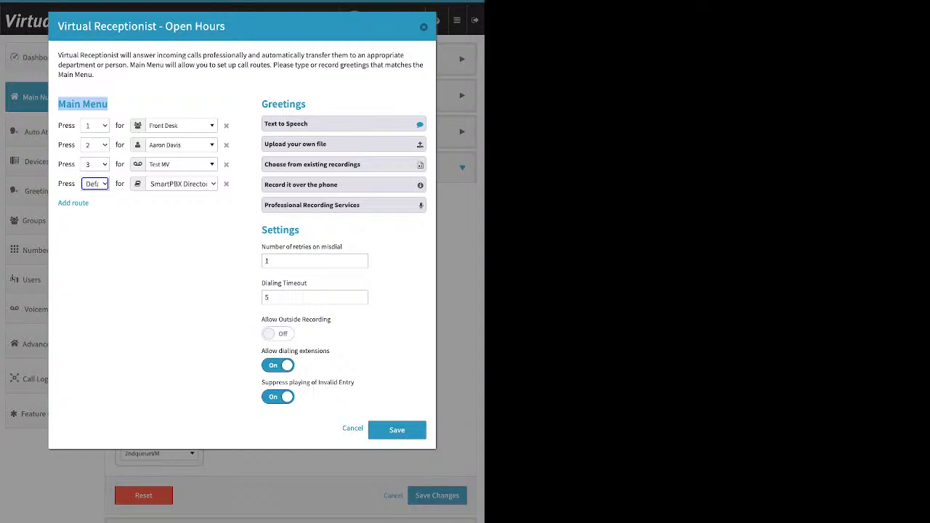
left_click(182, 125)
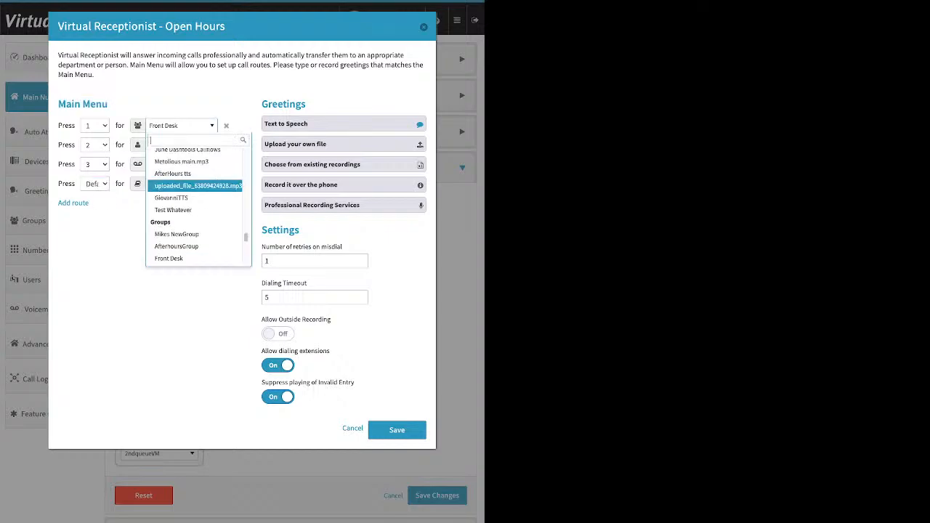
scroll(194, 248, "up", 10)
scroll(195, 248, "up", 5)
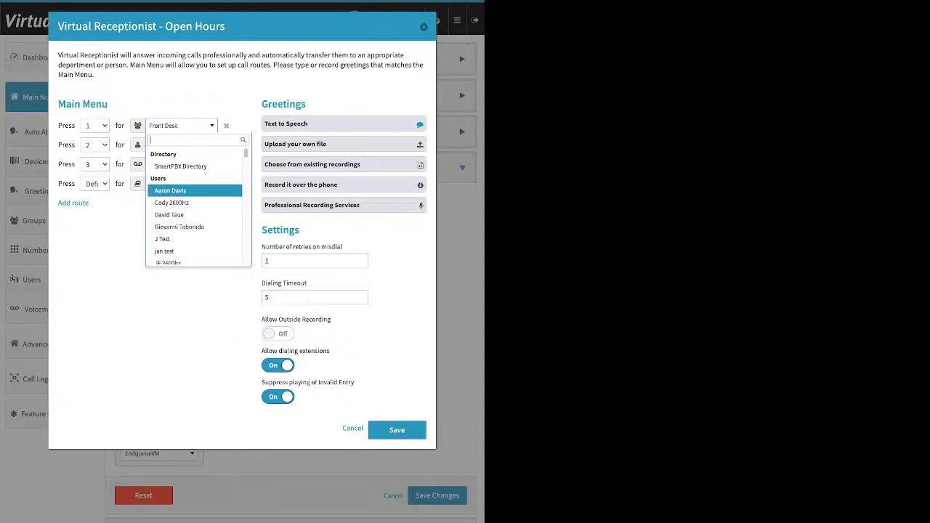
scroll(195, 192, "down", 3)
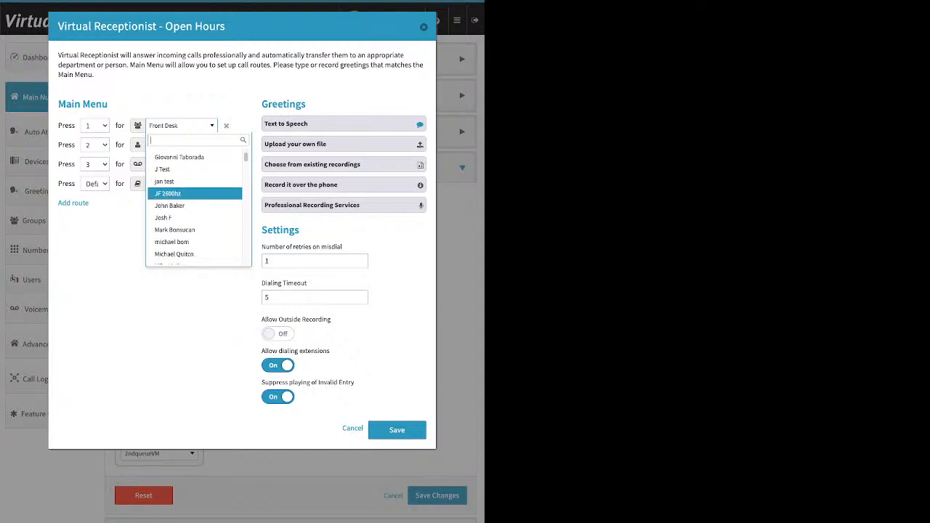
scroll(195, 192, "down", 5)
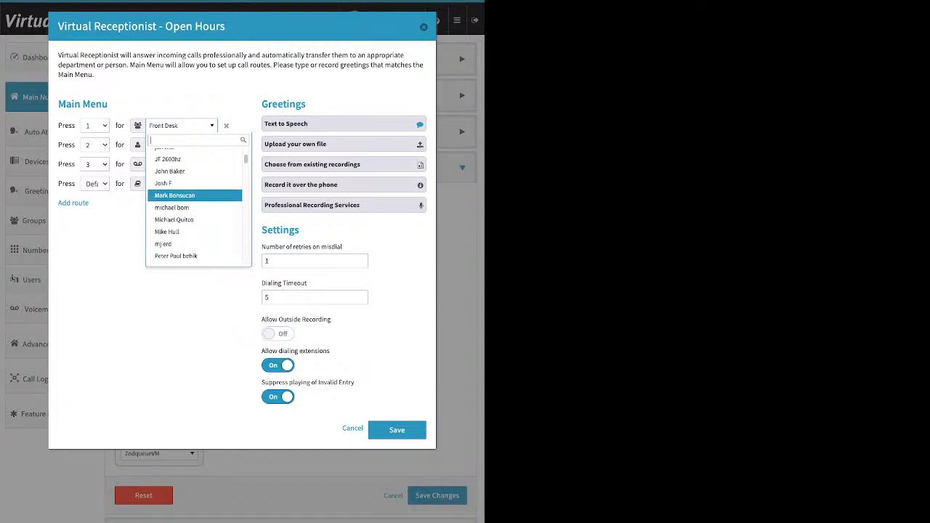
scroll(194, 191, "down", 1)
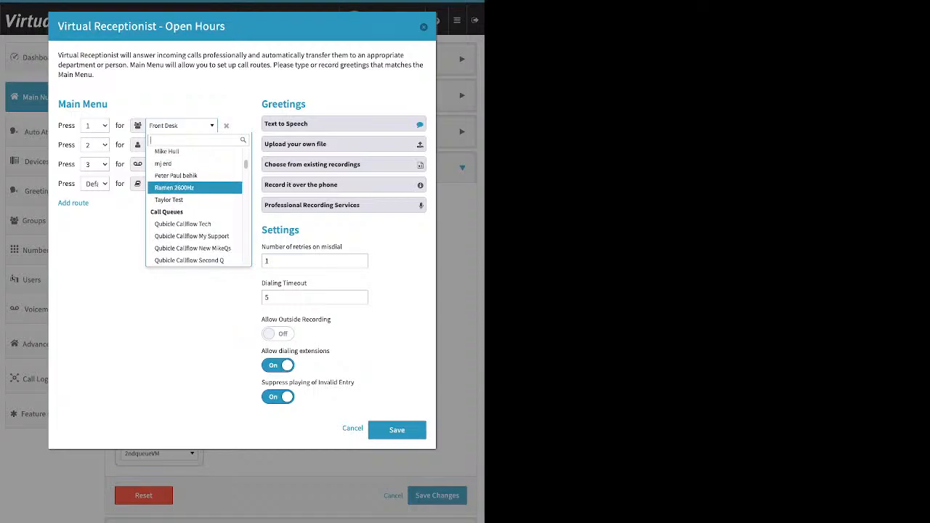
scroll(195, 192, "down", 3)
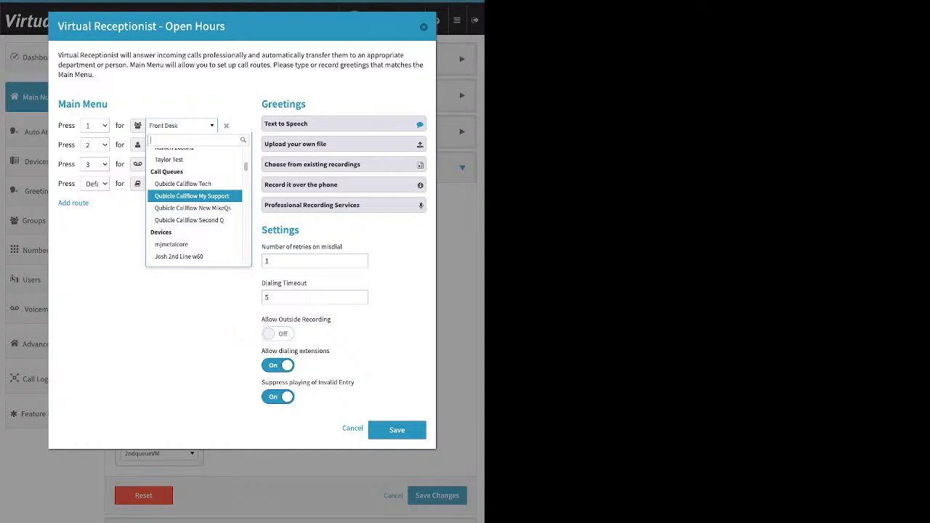
scroll(195, 192, "down", 1)
scroll(195, 192, "down", 5)
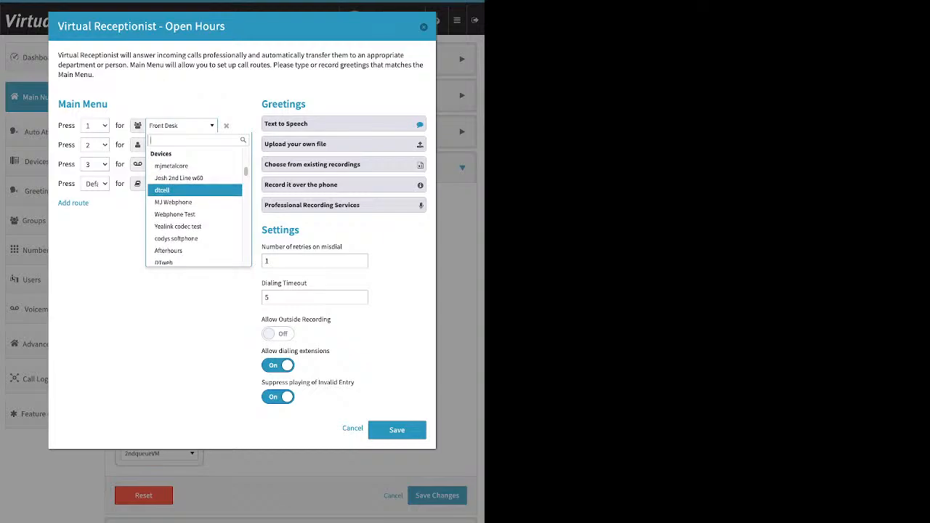
scroll(195, 192, "down", 5)
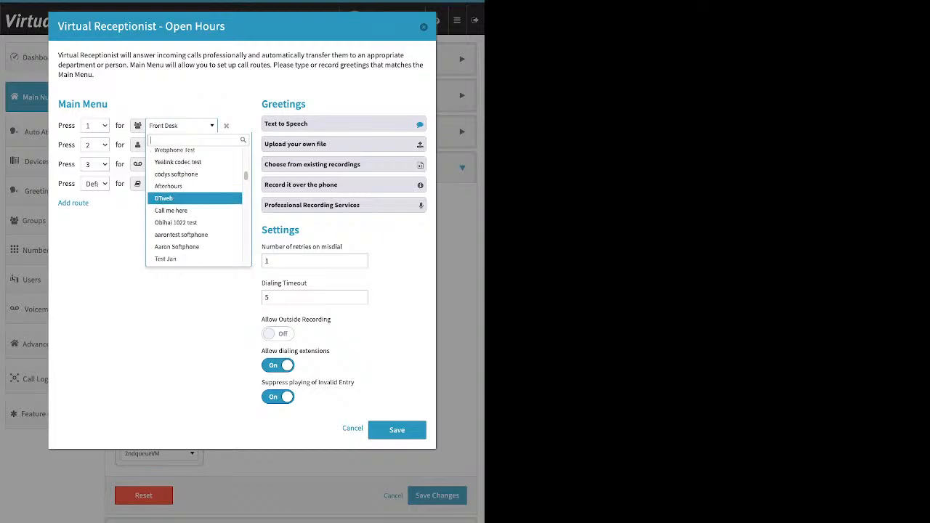
scroll(195, 192, "down", 4)
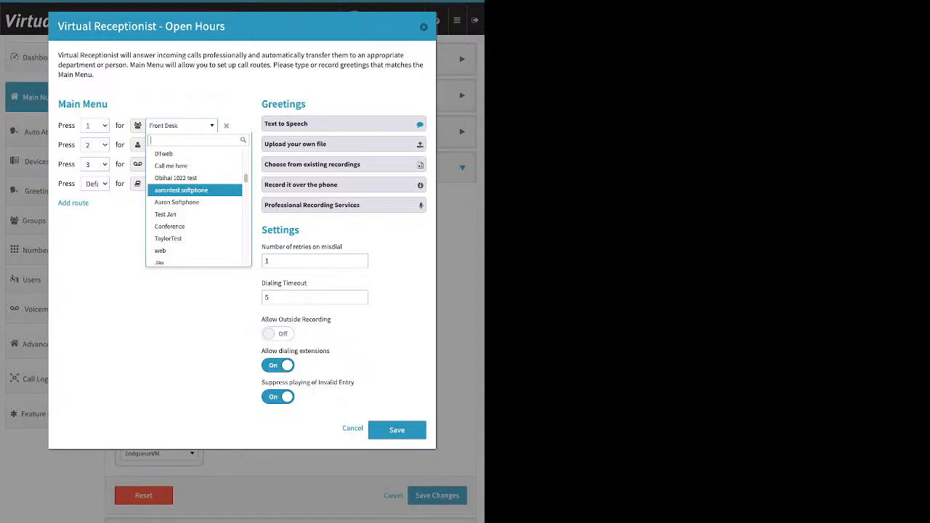
key("Down")
key("Down")
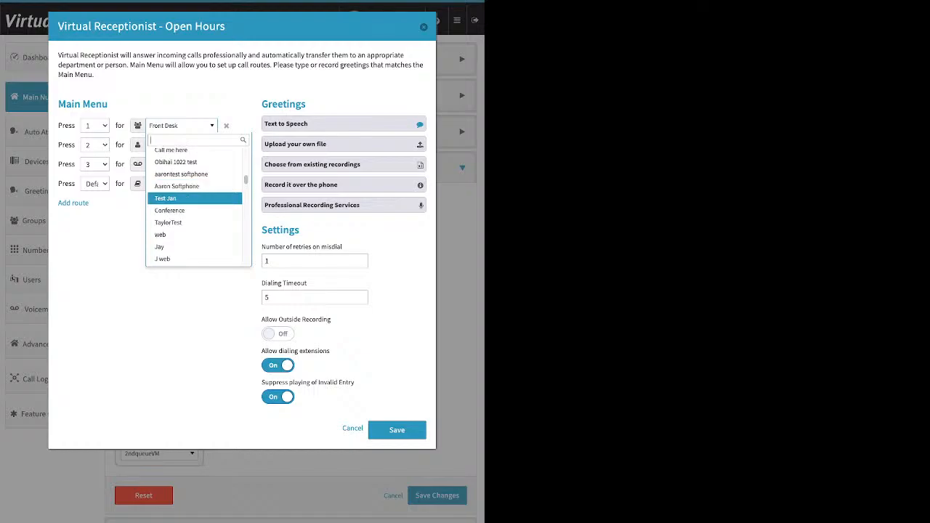
key("Down")
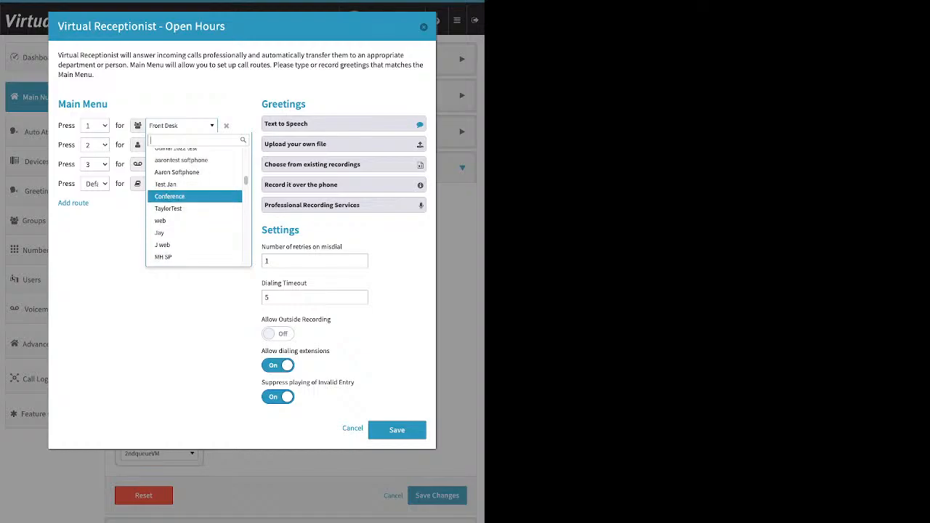
key("Down")
key("Down")
key("Down")
key("Down")
key("Down")
key("Down")
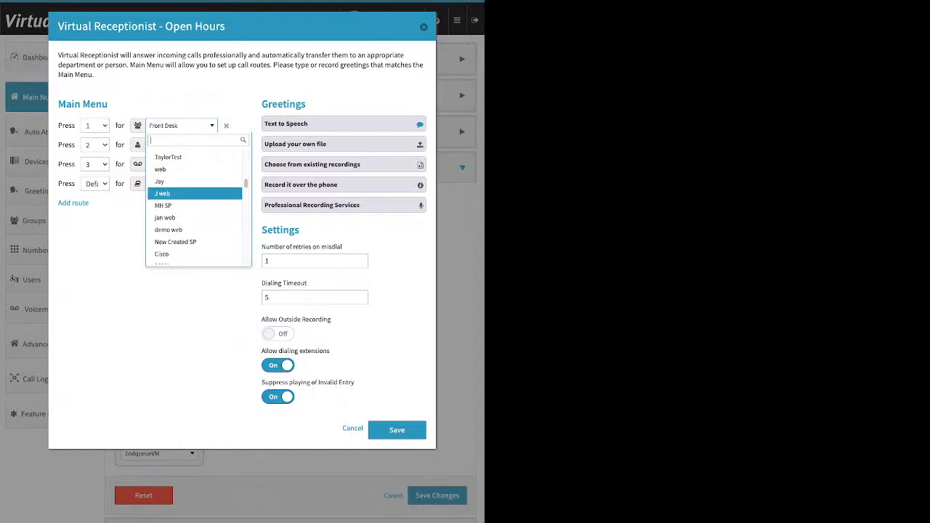
key("Down")
key("Down")
key("Down")
key("Down")
key("Down")
key("Down")
key("Down")
key("Down")
key("Down")
key("Down")
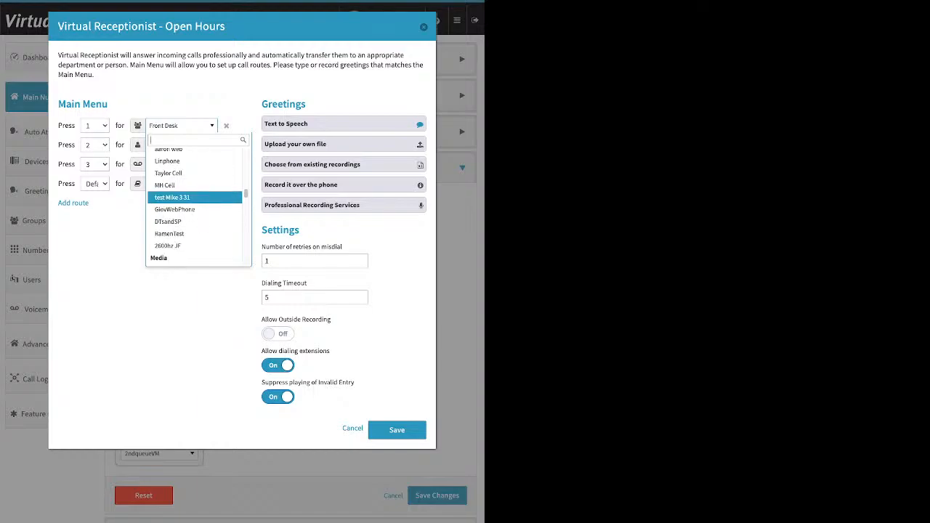
key("Down")
key("Down")
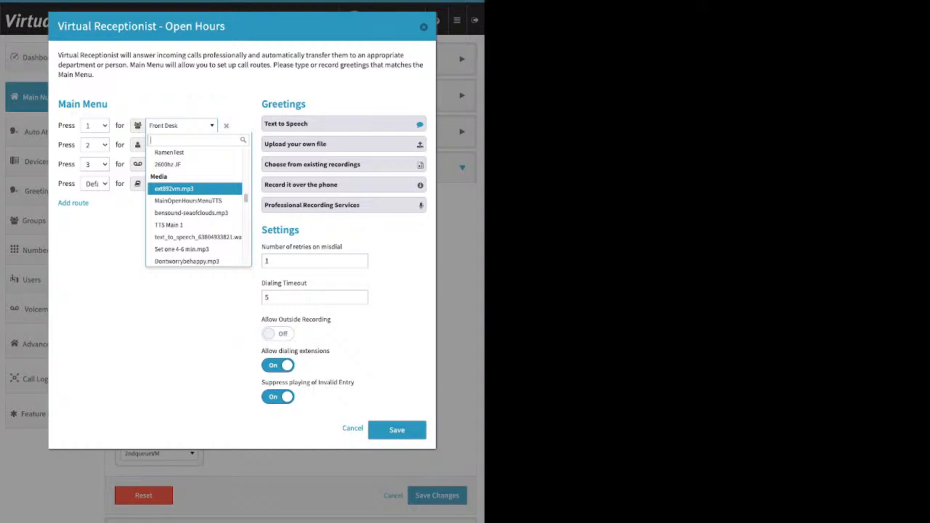
key("Down")
key("Down")
key("Down")
key("Down")
key("Down")
key("Down")
key("Down")
key("Down")
key("Down")
key("Down")
key("Down")
key("Down")
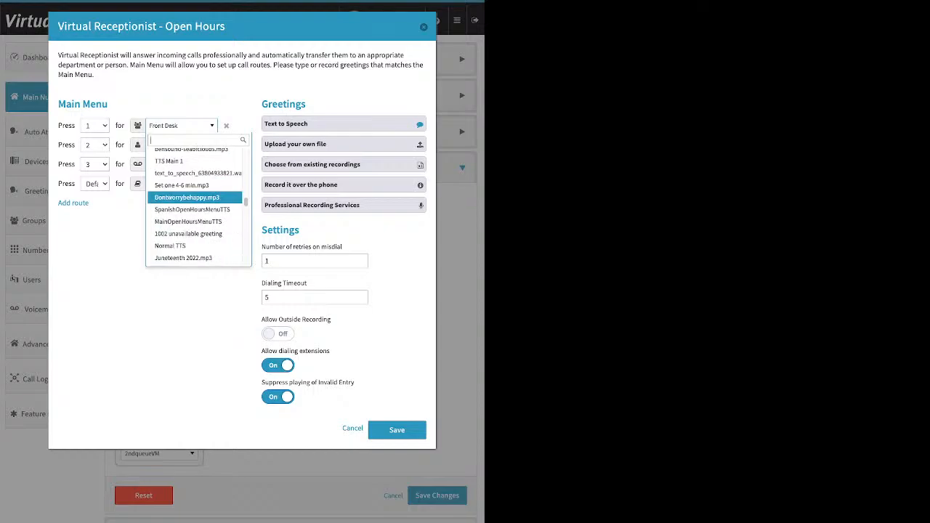
key("Down")
key("Down")
key("Down")
key("Down")
key("Down")
key("Down")
key("Down")
key("Down")
key("Down")
key("Down")
key("Down")
key("Down")
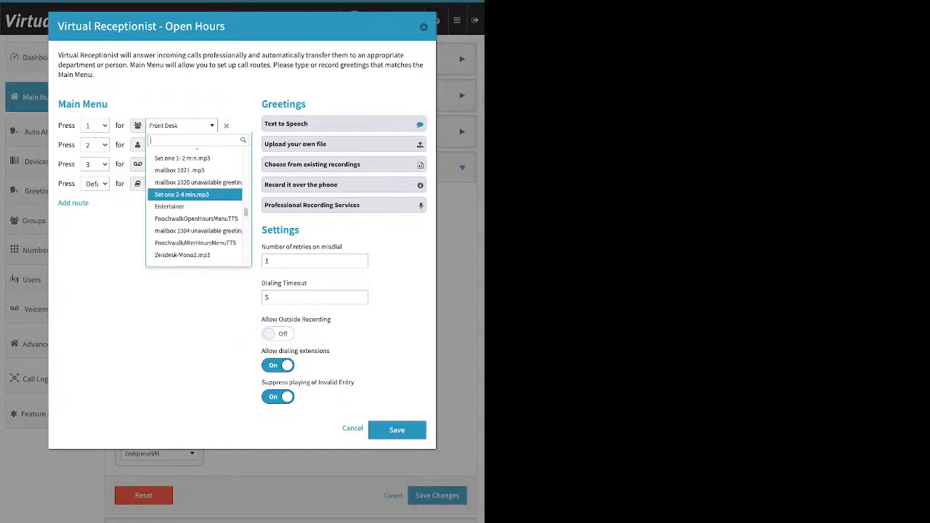
key("Down")
key("Down")
key("Down")
key("Down")
key("Down")
key("Down")
key("Down")
key("Down")
key("Down")
key("Down")
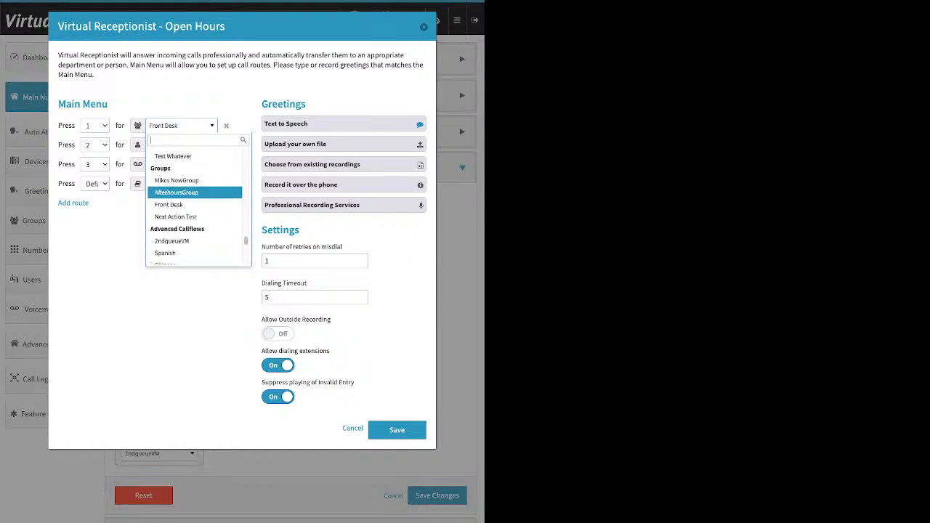
key("Up")
key("Down")
key("Down")
key("Down")
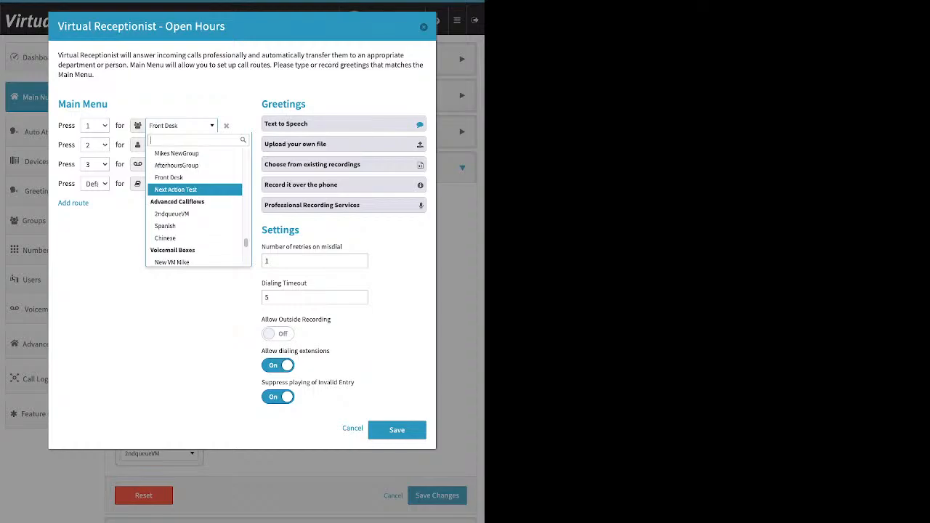
scroll(195, 188, "down", 1)
key("Down")
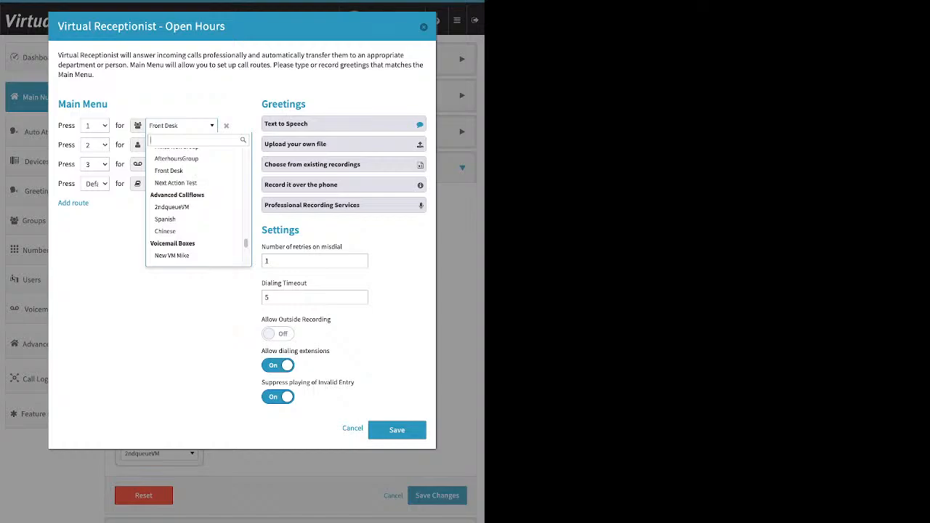
key("Down")
key("Up")
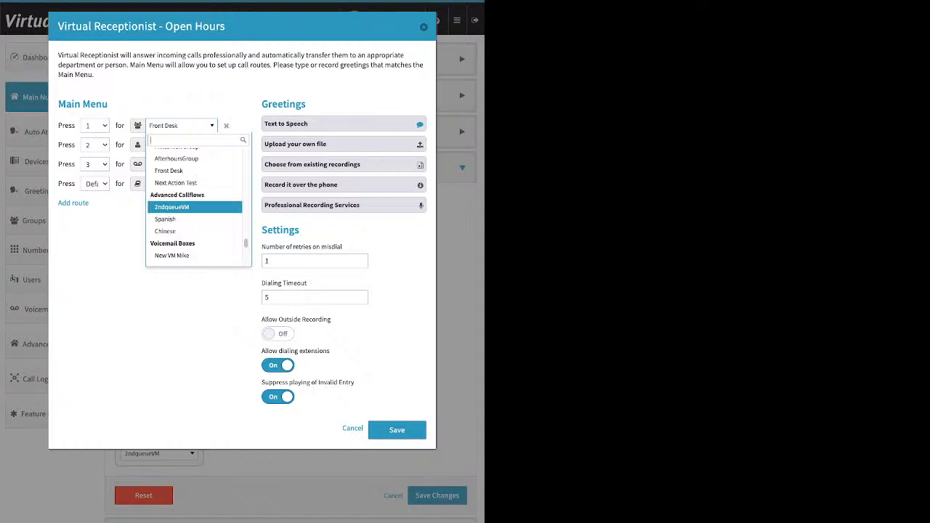
key("Down")
key("Down")
key("Down")
key("Down")
key("Down")
key("Down")
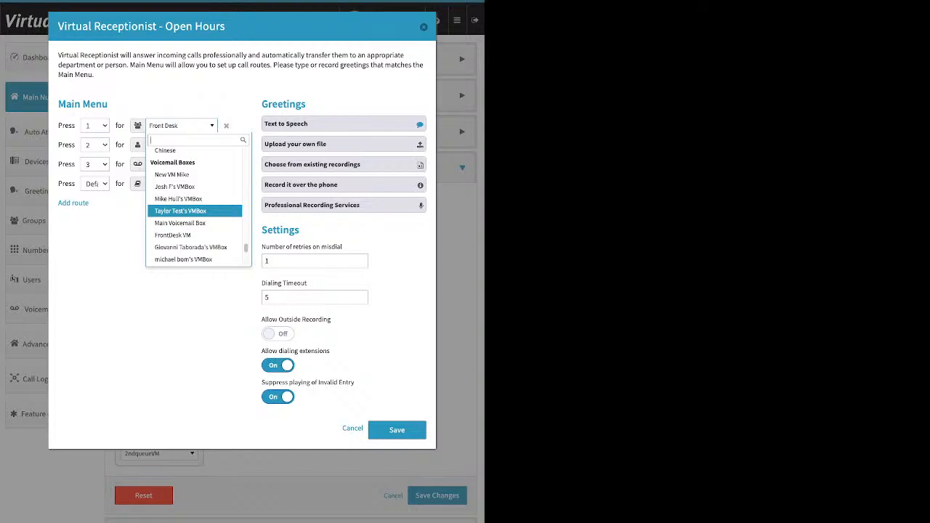
key("Down")
key("Down")
key("Down")
key("Down")
key("Down")
key("Down")
key("Down")
key("Down")
key("Down")
key("Down")
key("Down")
key("Down")
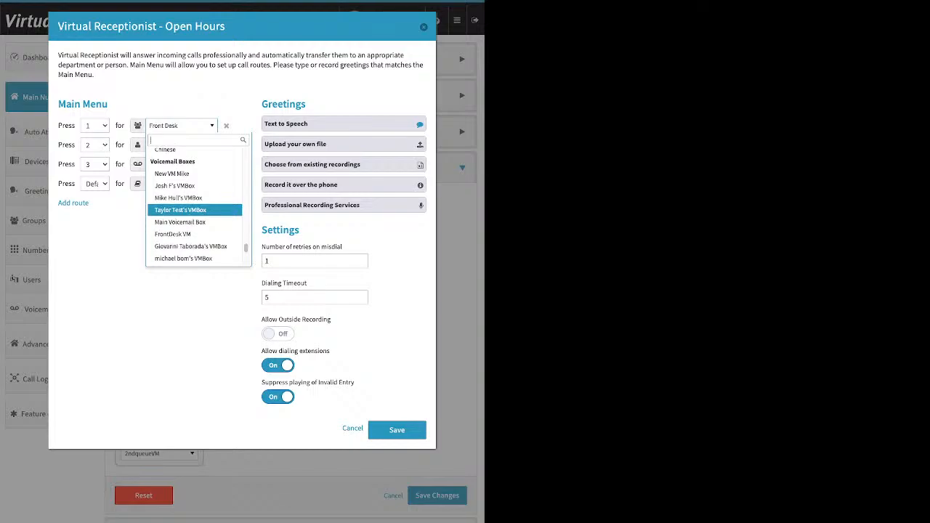
key("Down")
key("Down")
key("Down")
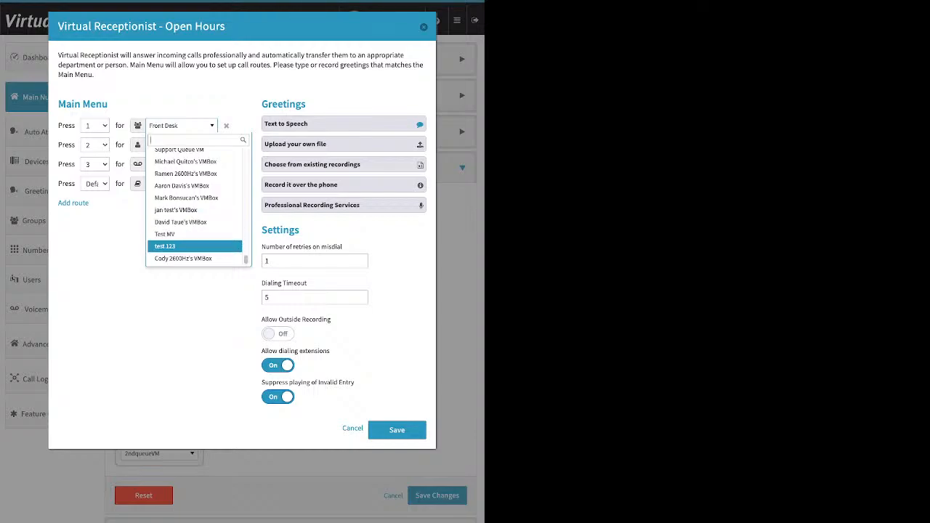
key("Up")
key("Up")
key("Return")
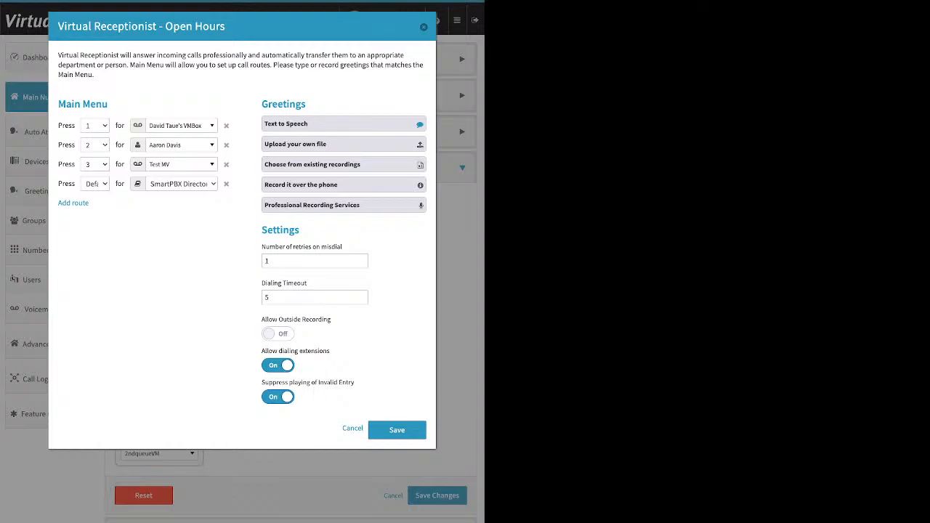
Step: Open the Text to Speech greeting and then the Upload your own file greeting option
left_click_drag(306, 104, 267, 104)
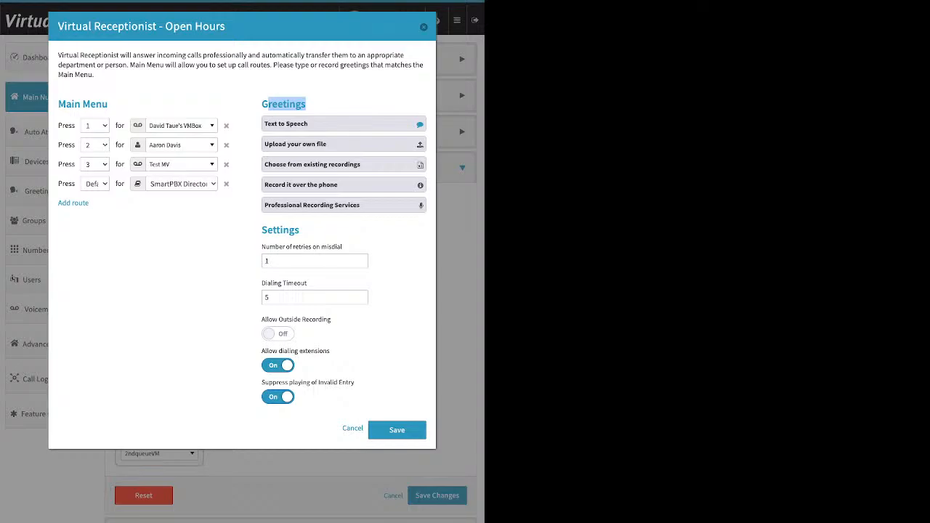
left_click(314, 124)
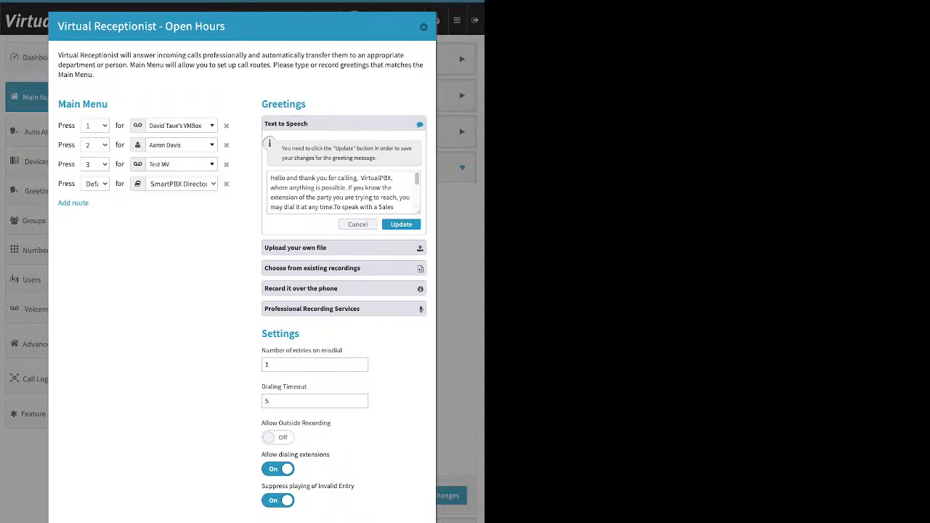
left_click_drag(225, 26, 179, 26)
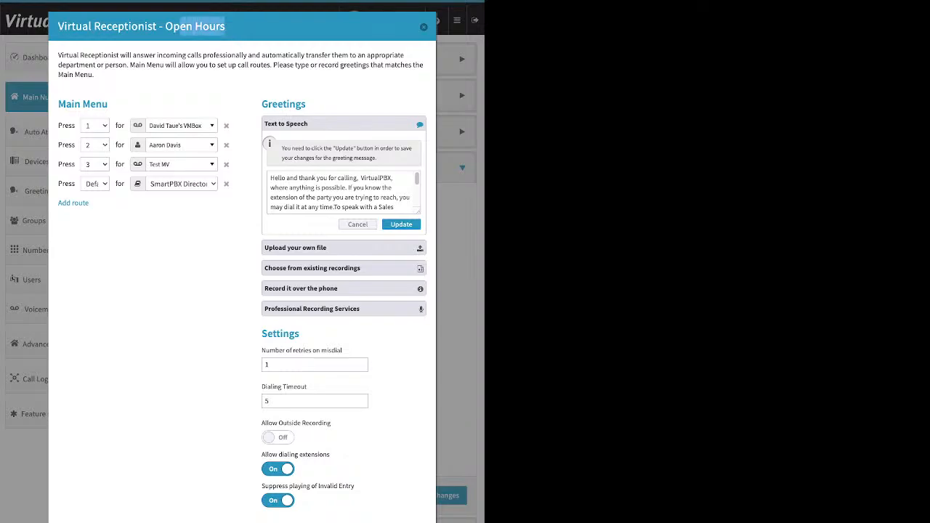
left_click_drag(108, 104, 102, 104)
left_click(108, 104)
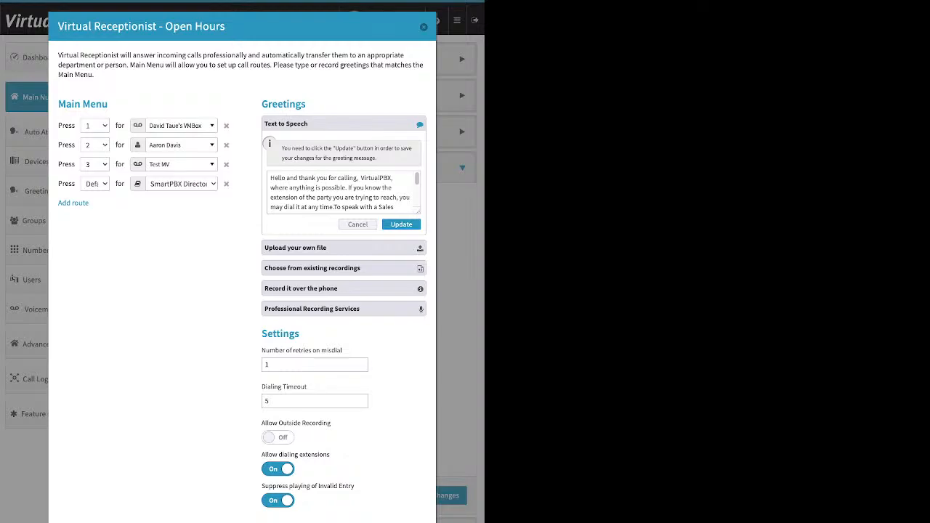
left_click(343, 248)
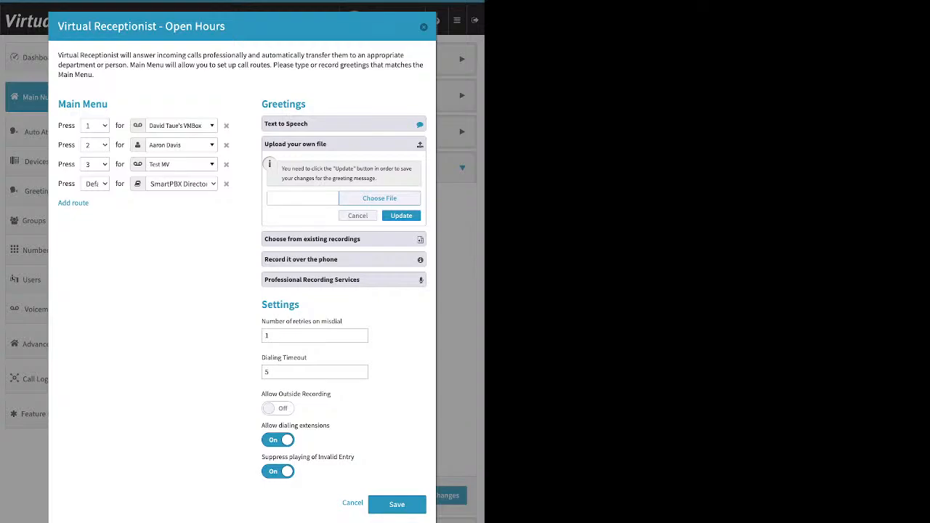
Step: Open the Choose from existing recordings and Record it over the phone greeting options
left_click(343, 239)
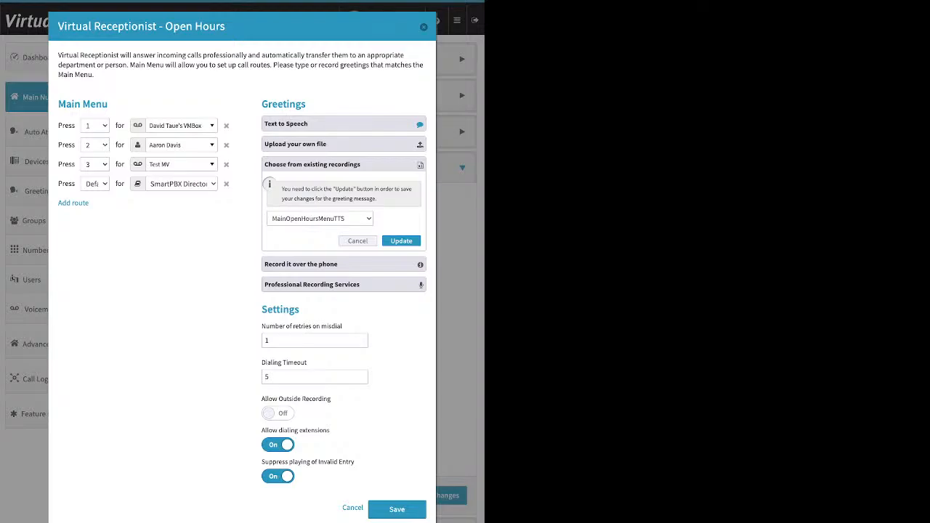
left_click(344, 265)
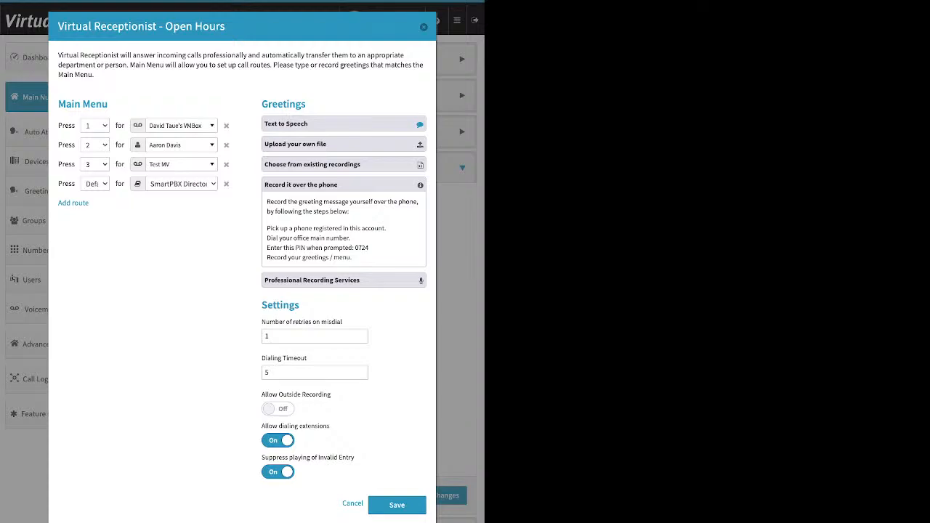
Step: Turn on Allow Outside Recording and turn off Suppress playing of Invalid Entry in the settings
left_click_drag(299, 305, 261, 305)
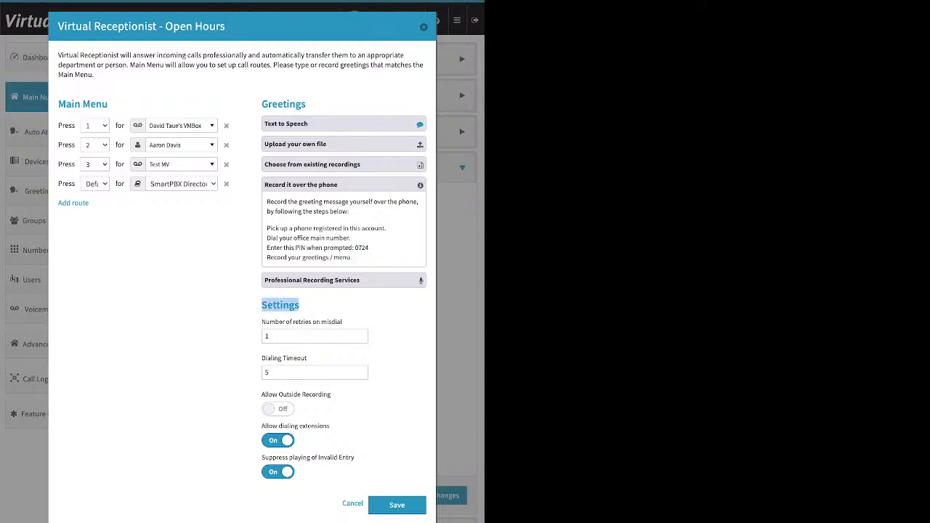
left_click_drag(331, 395, 261, 394)
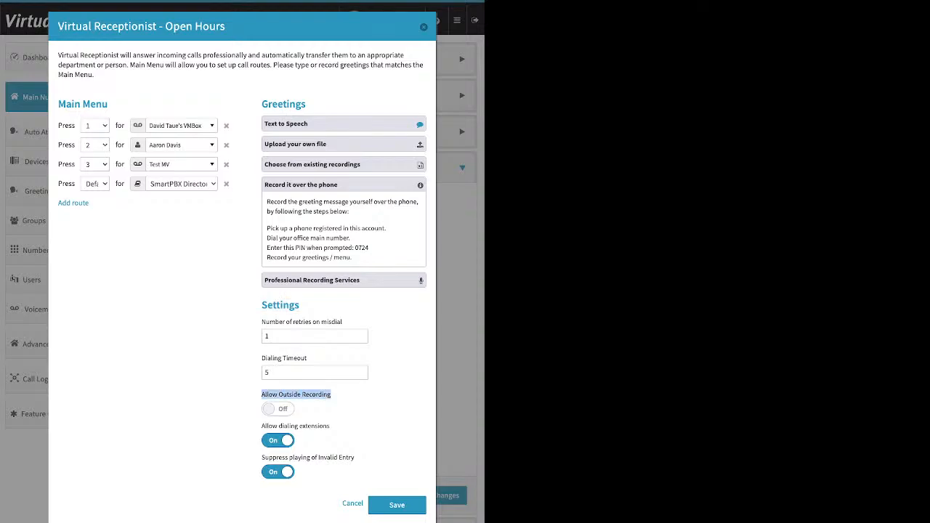
left_click(278, 409)
left_click(278, 472)
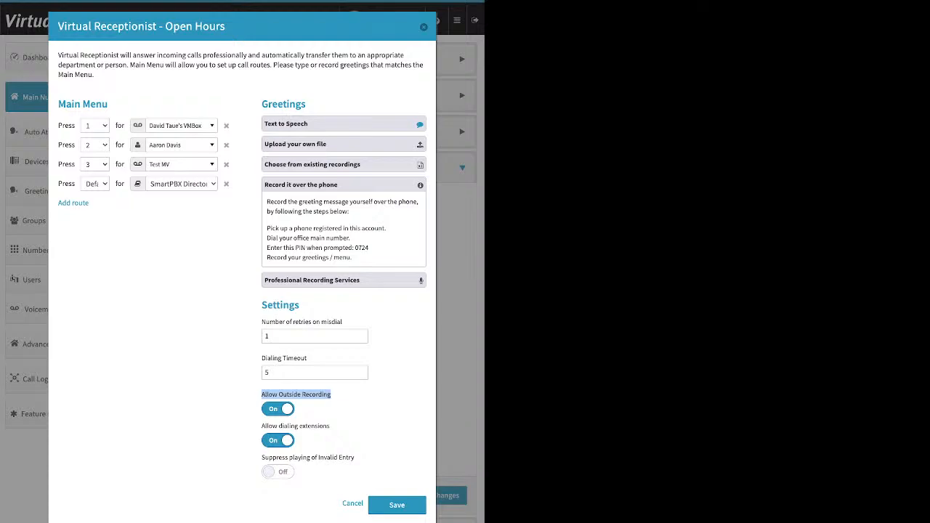
Step: Review the phone recording instructions, collapse that section and check the Professional Recording Services option
left_click_drag(369, 247, 353, 248)
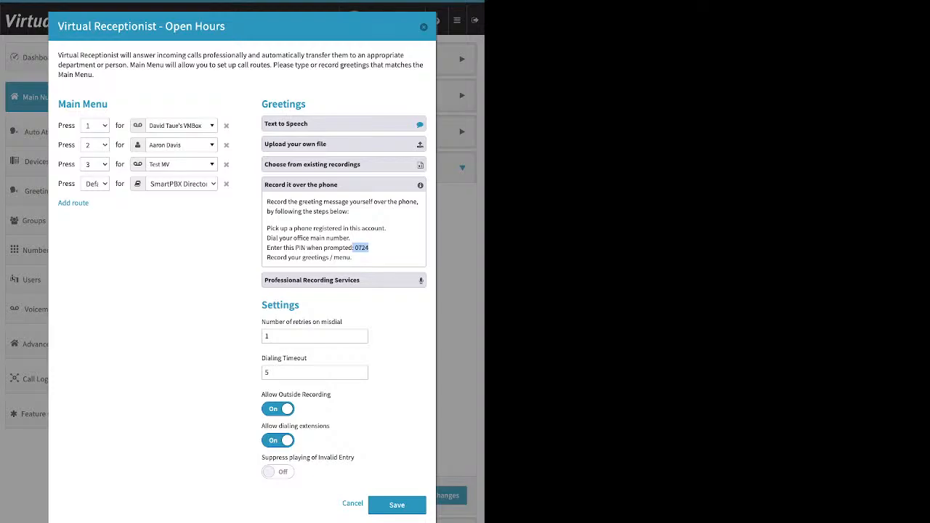
left_click(343, 185)
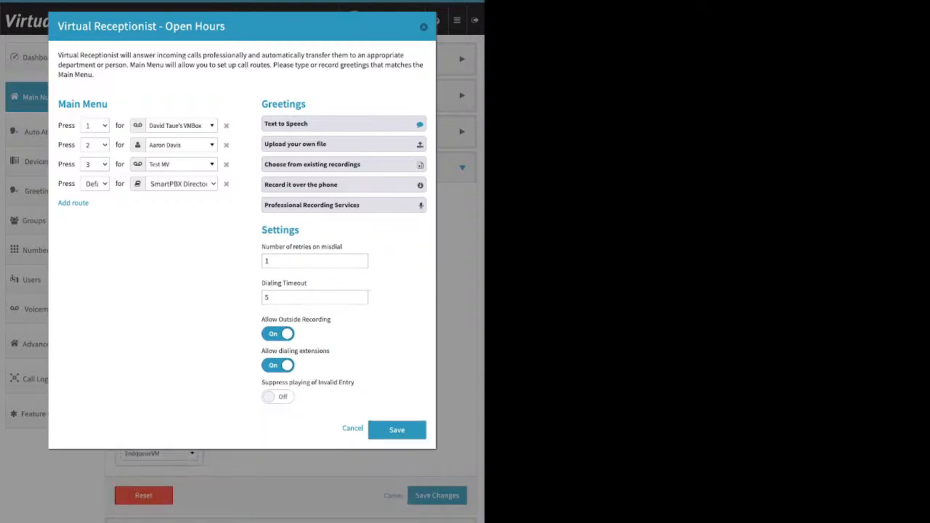
left_click(343, 205)
left_click_drag(262, 247, 307, 282)
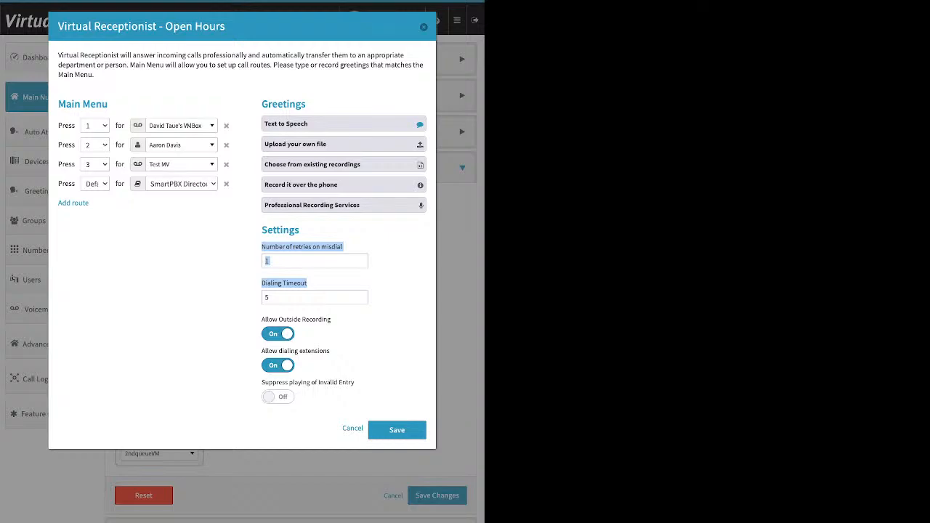
Step: Delete the Default route from the main menu and turn Allow Outside Recording off
left_click(226, 184)
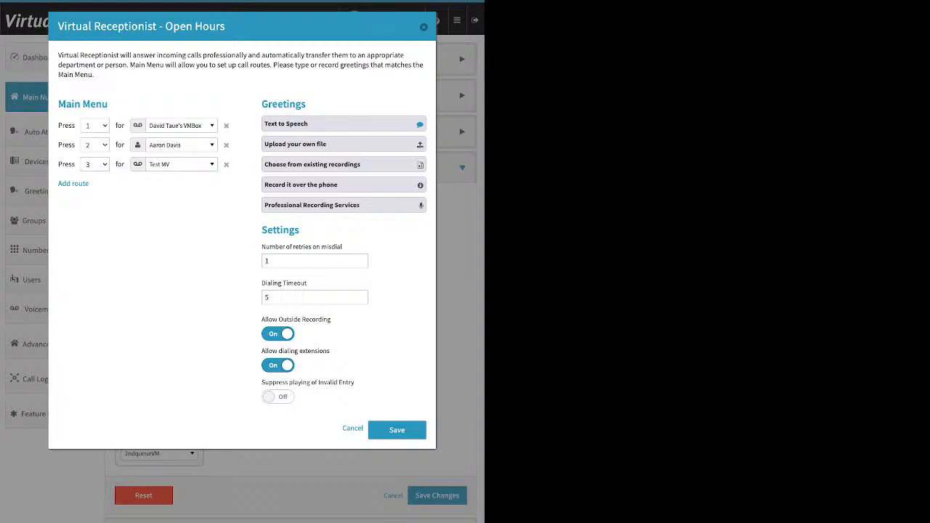
left_click(278, 335)
Step: Check the Allow dialing extensions and Suppress playing of Invalid Entry toggles, then save the Open Hours Virtual Receptionist
left_click_drag(262, 351, 330, 351)
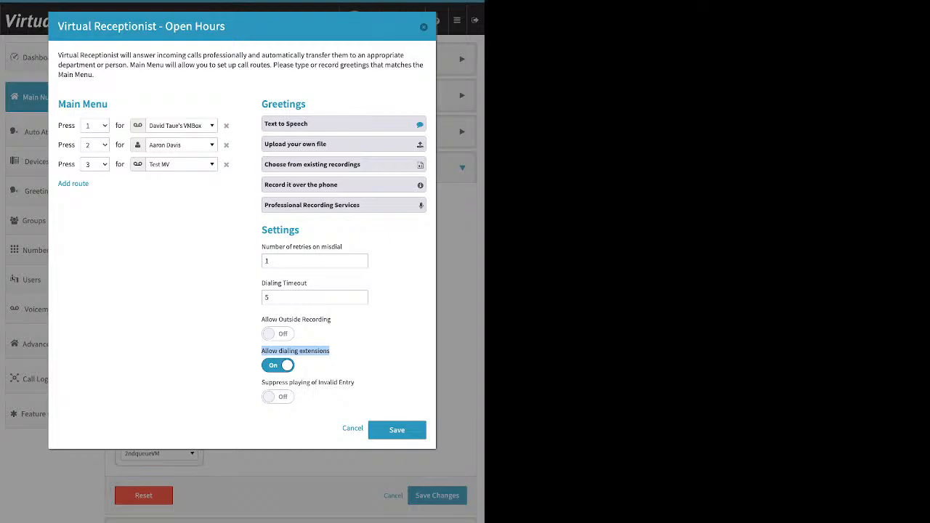
left_click(279, 365)
left_click(317, 365)
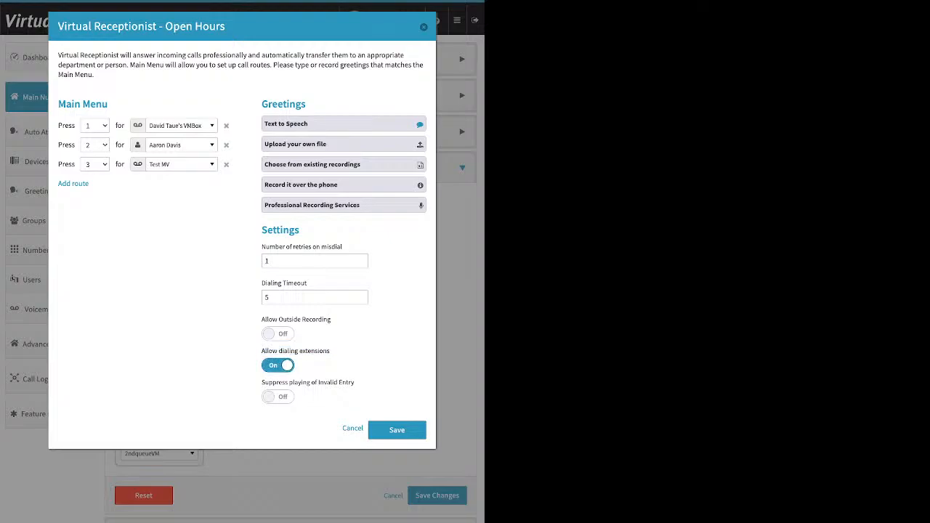
left_click_drag(262, 383, 355, 383)
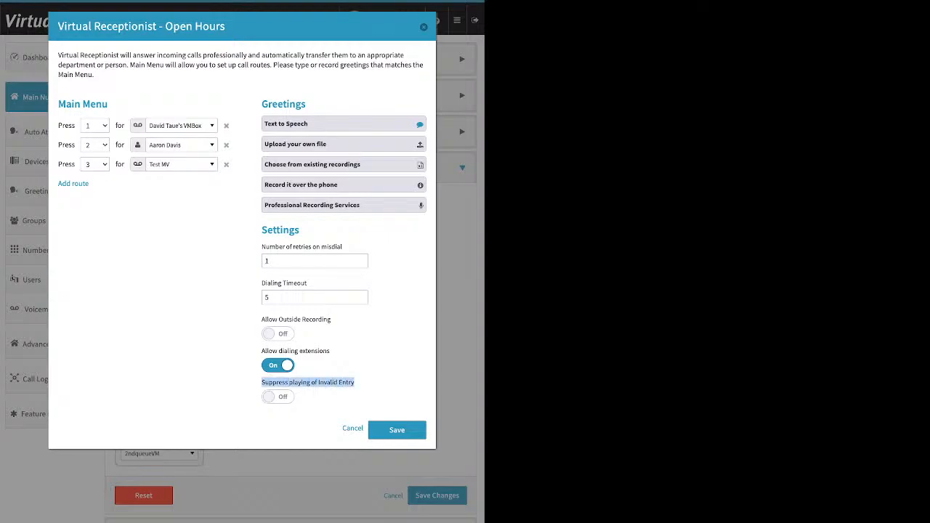
left_click(277, 397)
left_click(397, 429)
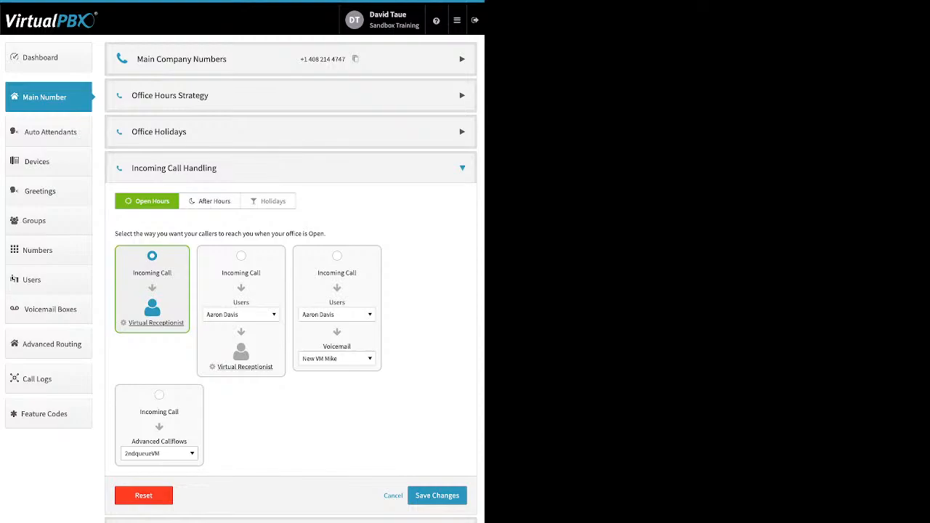
Step: Switch among the Open Hours, Holidays and After Hours routing tabs, ending on After Hours
left_click(210, 201)
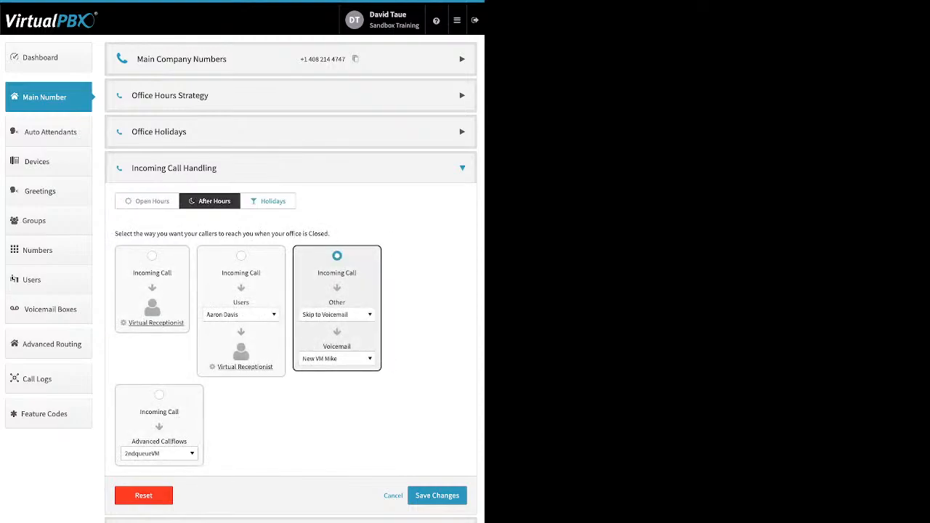
left_click(148, 202)
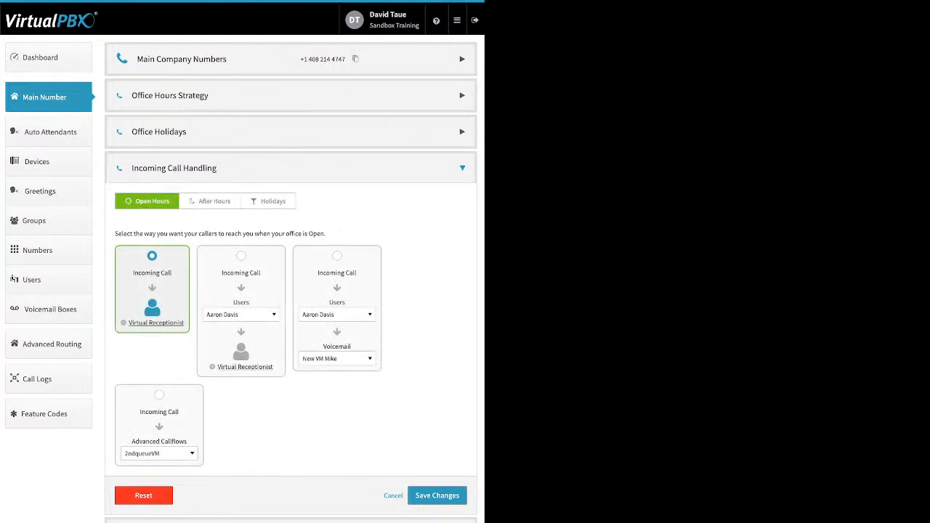
left_click(268, 201)
left_click(147, 201)
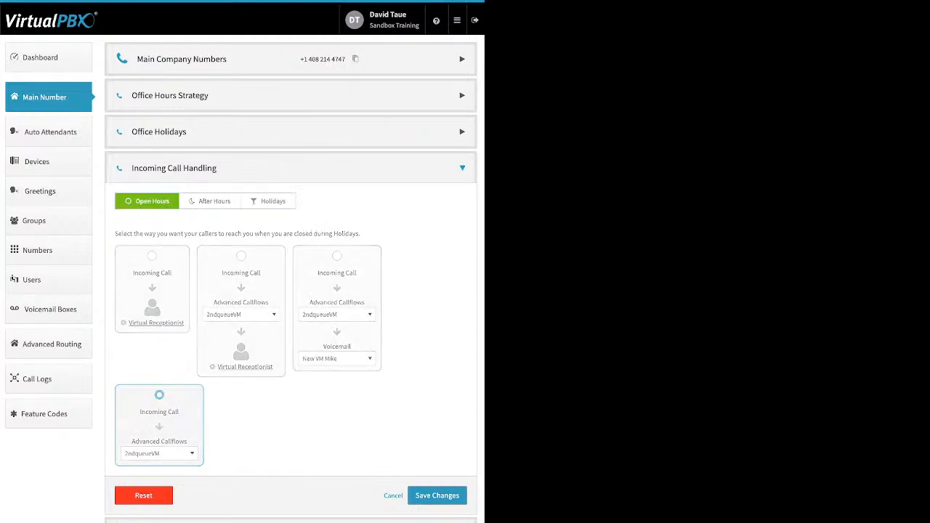
left_click(210, 201)
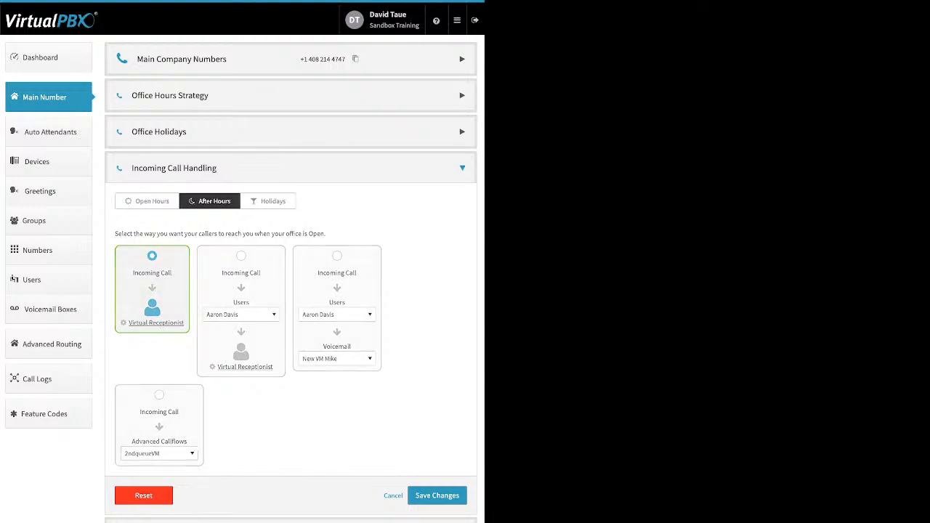
Step: Open the After Hours Virtual Receptionist settings and close them without changes
left_click(156, 323)
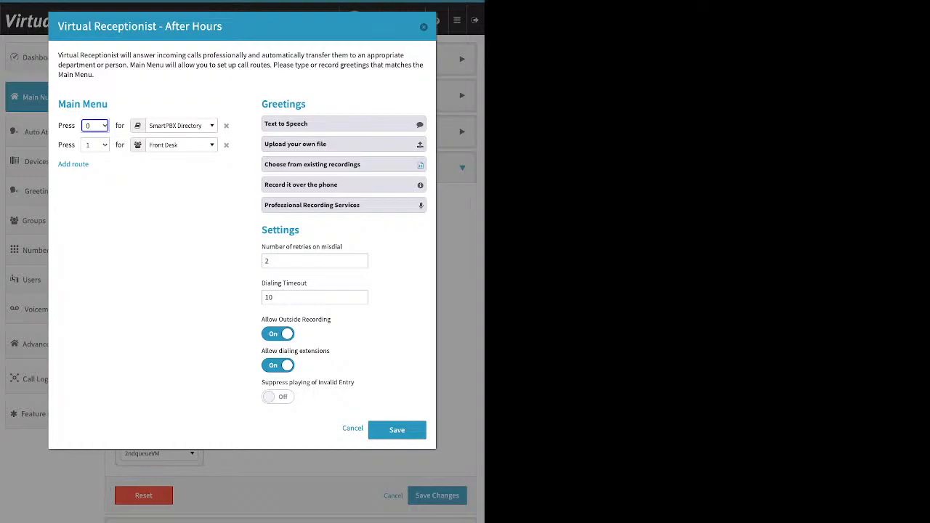
left_click(424, 27)
Step: Select the user-then-Virtual-Receptionist routing for After Hours and browse its user destination list
left_click(241, 256)
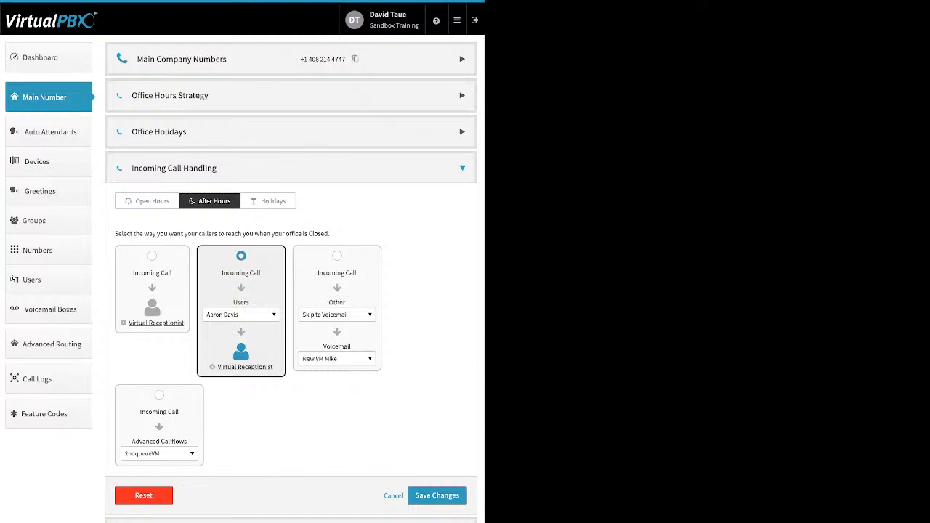
left_click(241, 315)
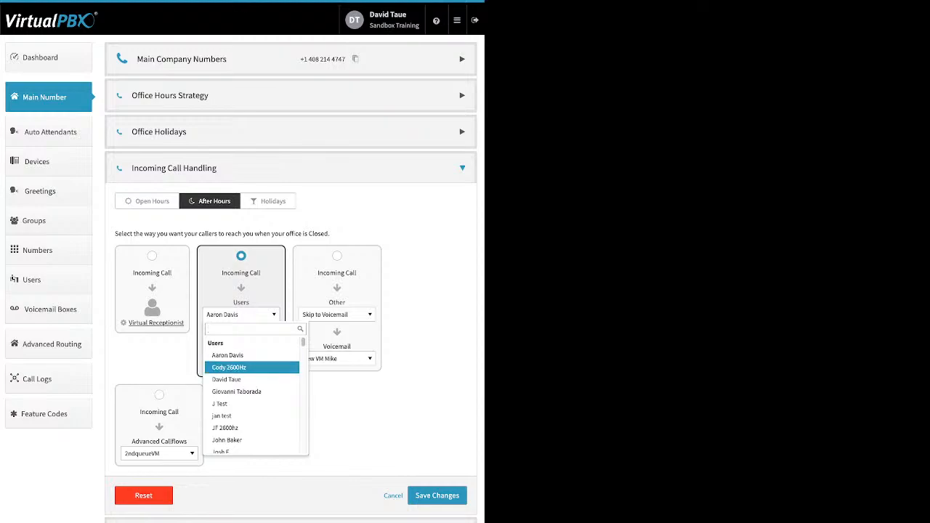
scroll(251, 364, "down", 5)
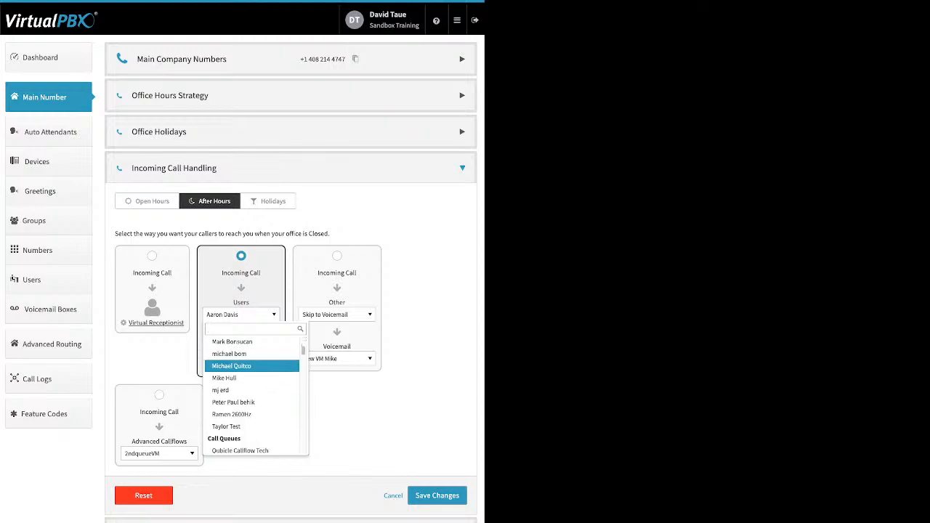
scroll(251, 363, "down", 1)
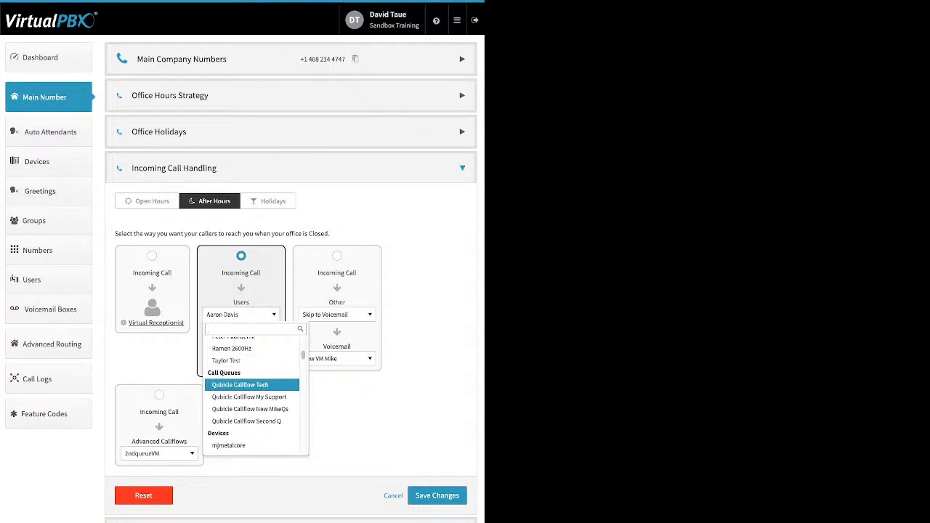
scroll(251, 385, "down", 3)
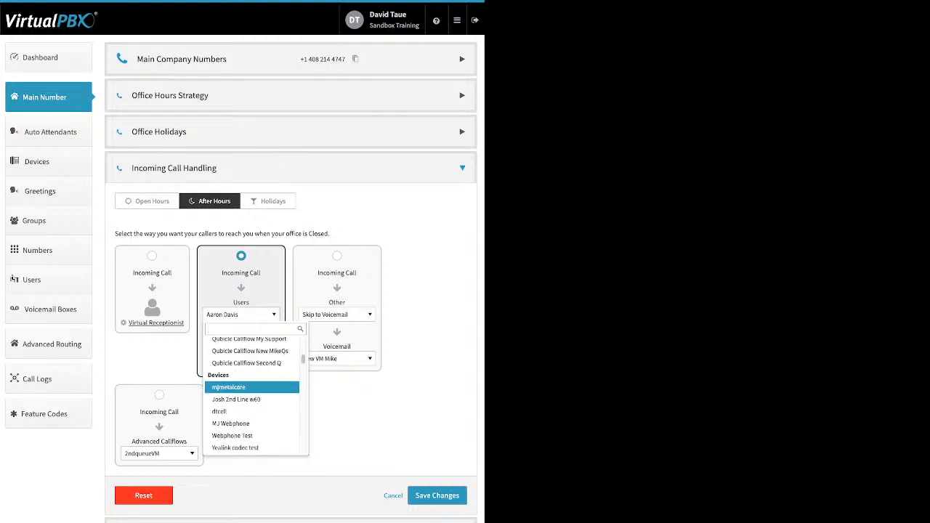
scroll(251, 385, "down", 2)
scroll(252, 386, "down", 2)
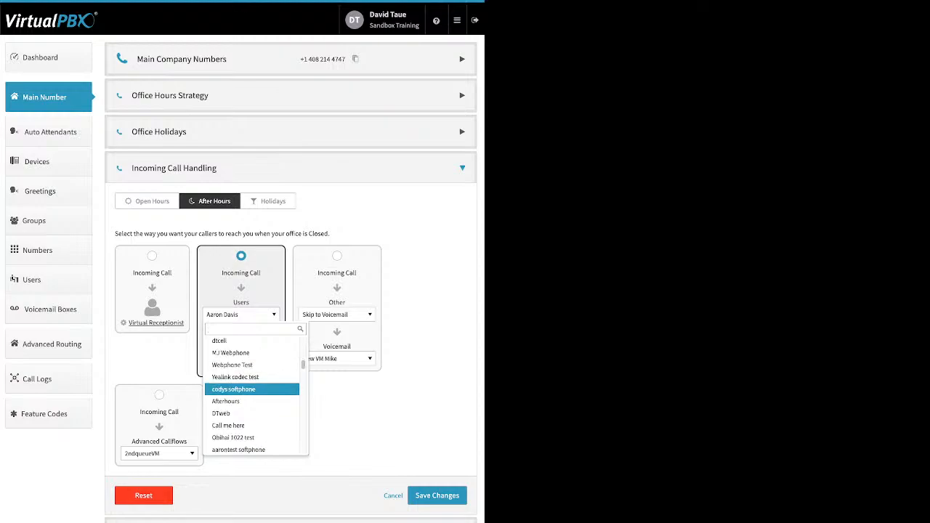
scroll(251, 384, "down", 2)
scroll(252, 385, "down", 8)
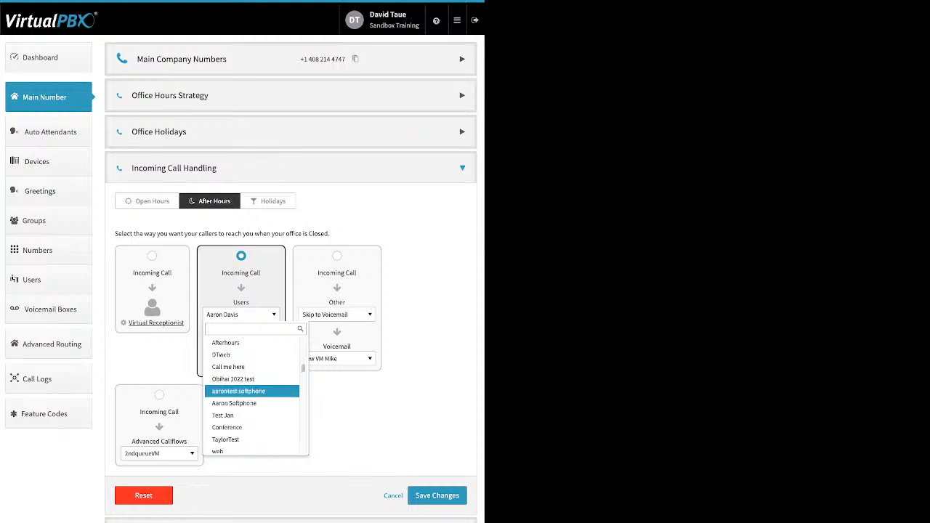
scroll(252, 387, "down", 10)
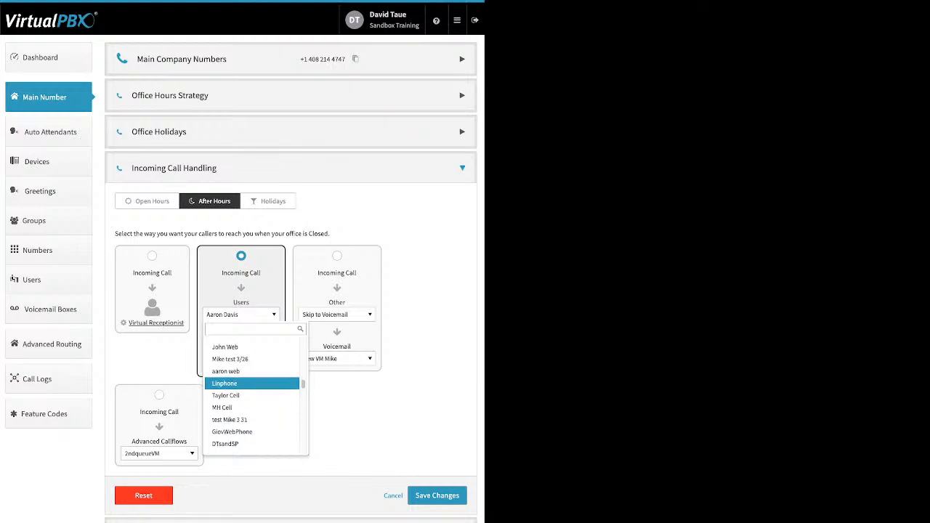
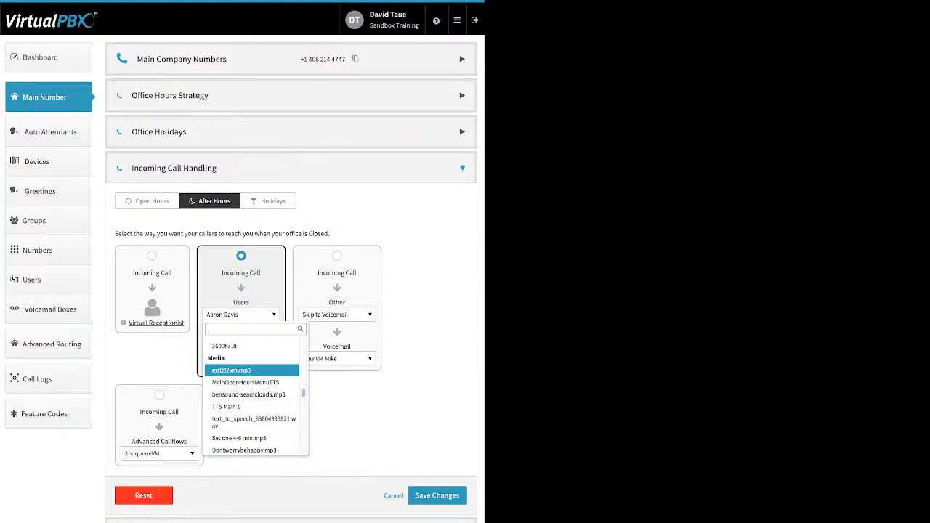
Step: Scroll through the rest of the After Hours user destination list and close it without choosing
scroll(250, 393, "down", 5)
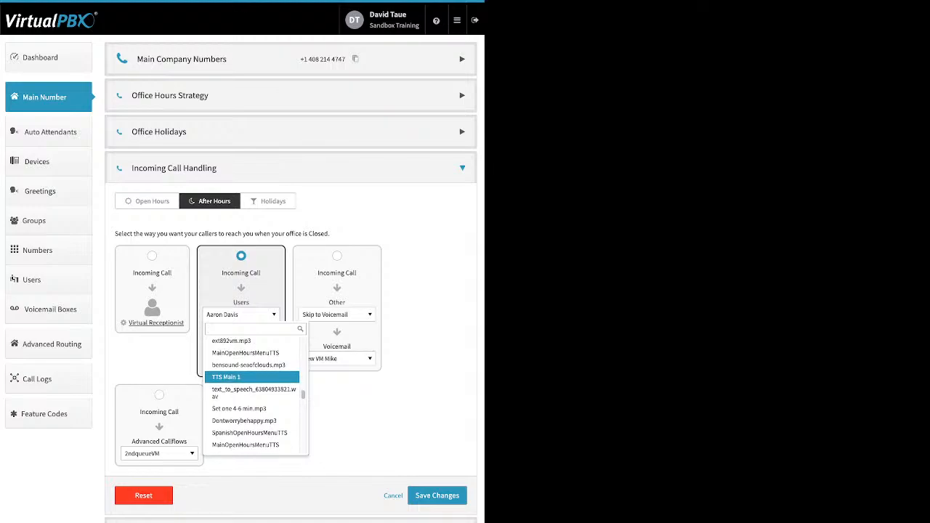
scroll(251, 392, "down", 8)
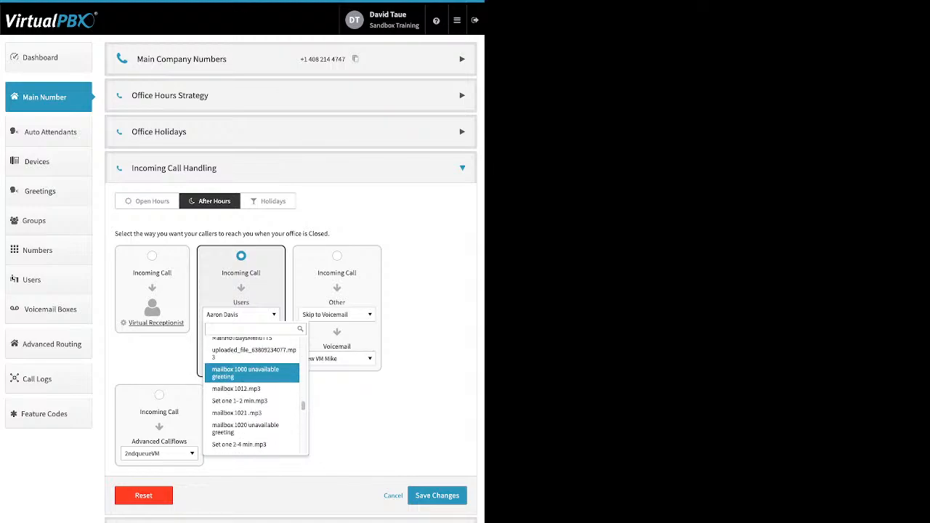
scroll(251, 392, "down", 8)
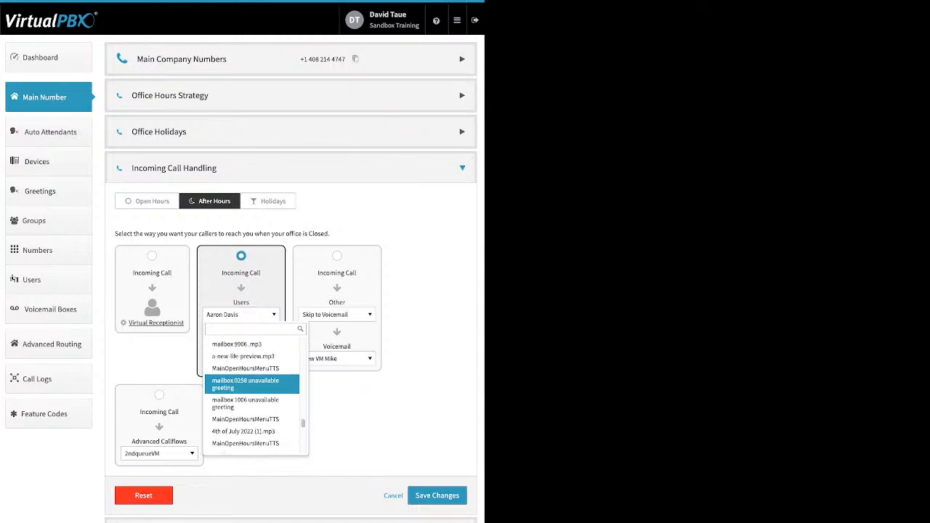
scroll(251, 373, "down", 6)
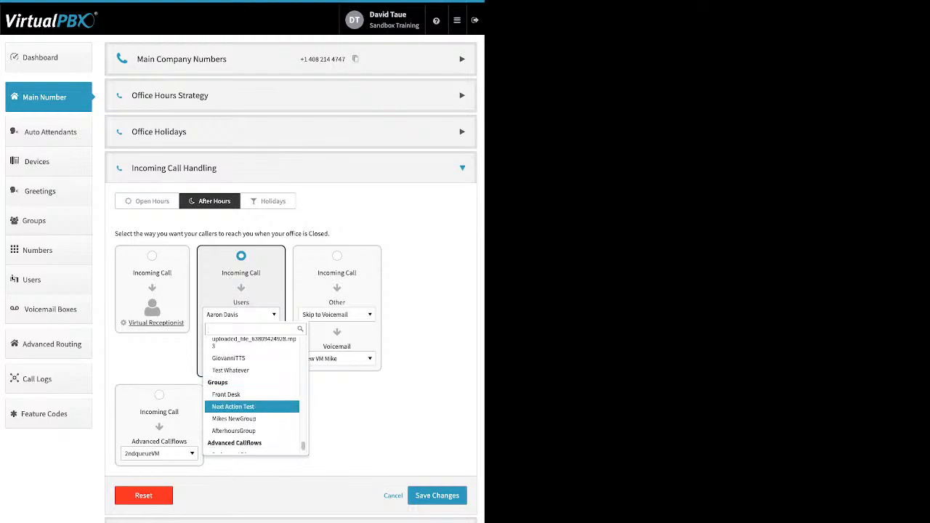
scroll(251, 399, "down", 1)
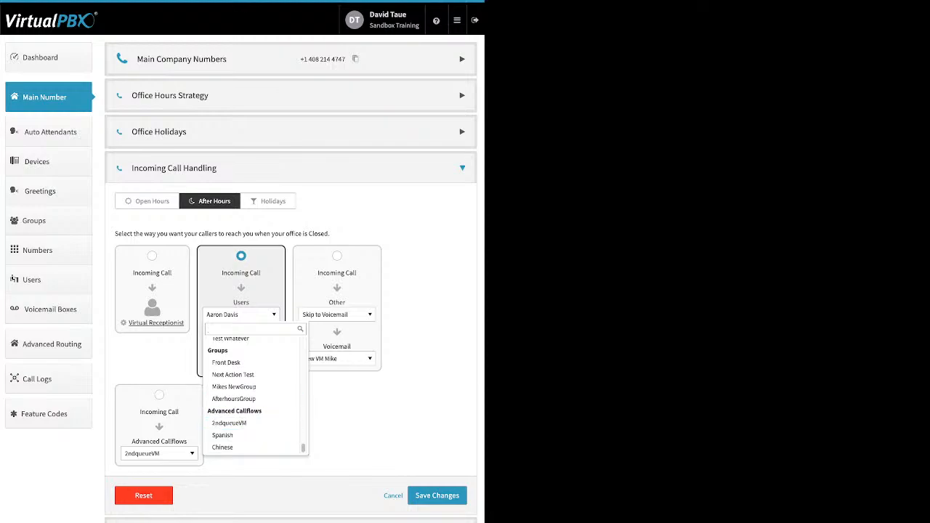
key("Escape")
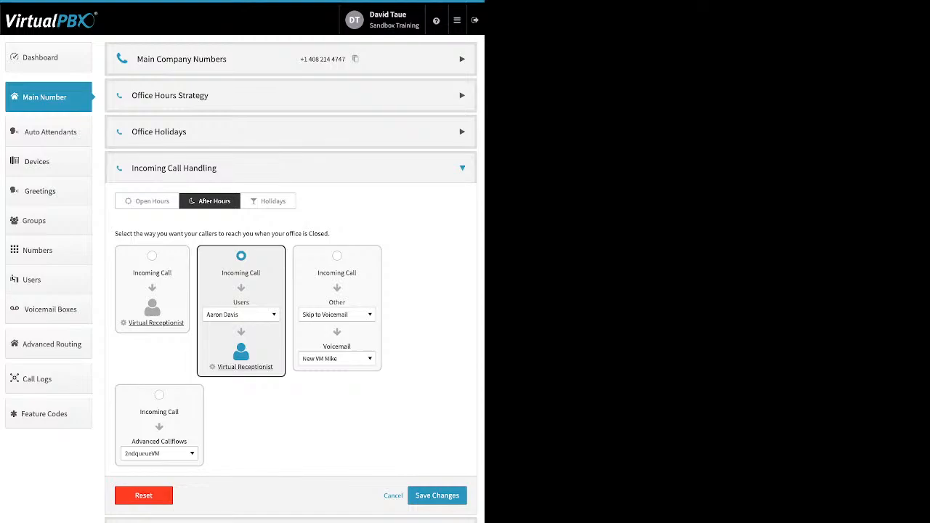
Step: Select the Other-then-Voicemail routing for After Hours and browse its Other destination and Voicemail box lists
left_click(337, 255)
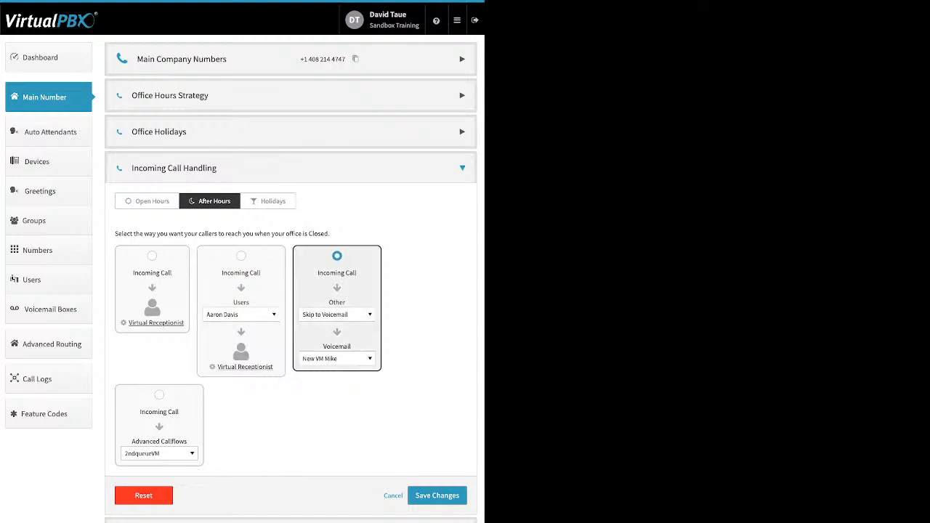
left_click(337, 314)
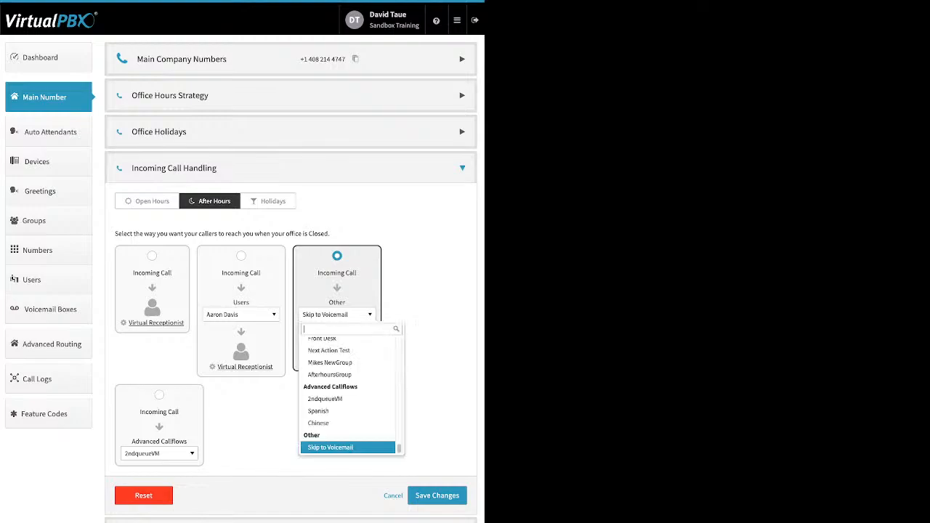
scroll(348, 407, "up", 10)
scroll(348, 407, "up", 5)
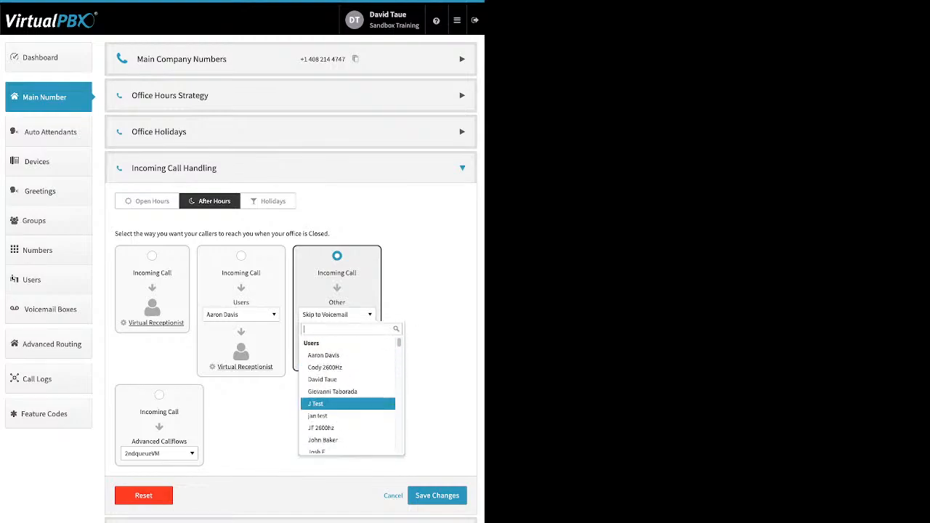
scroll(348, 355, "down", 5)
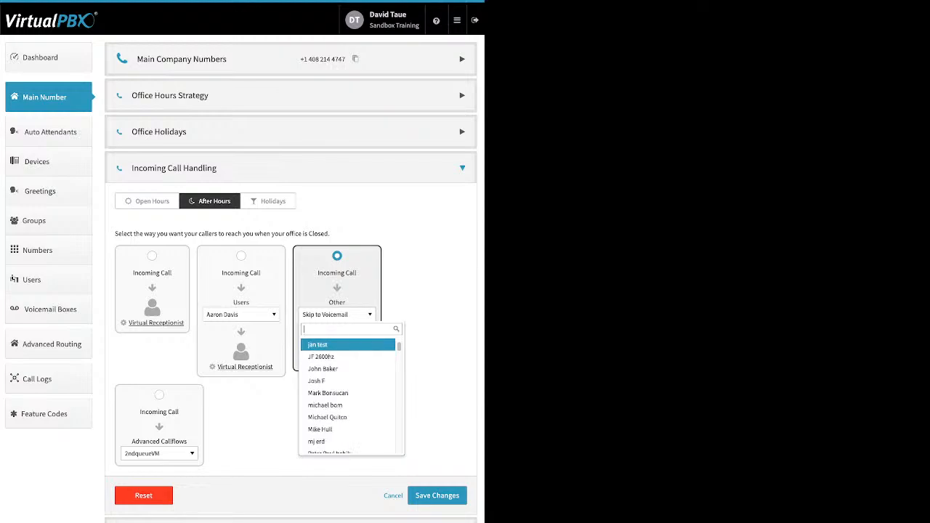
scroll(349, 352, "down", 2)
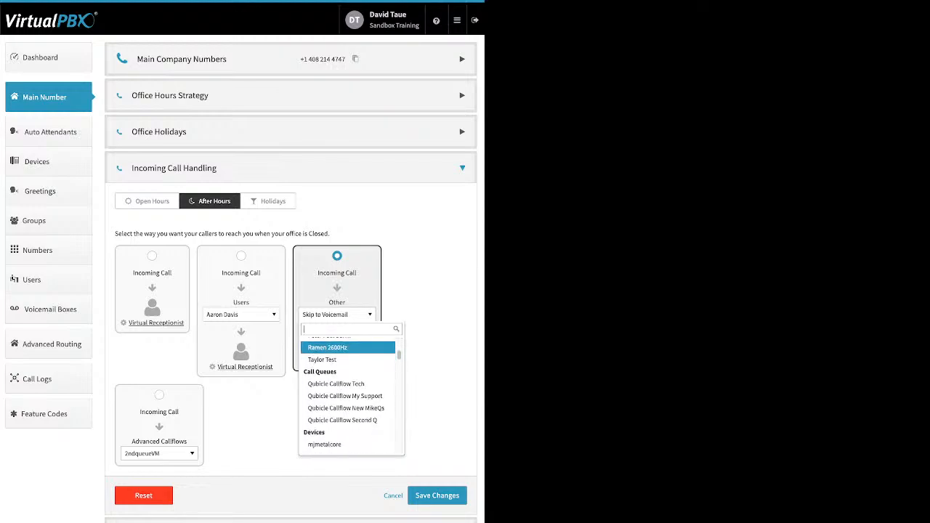
scroll(348, 350, "down", 5)
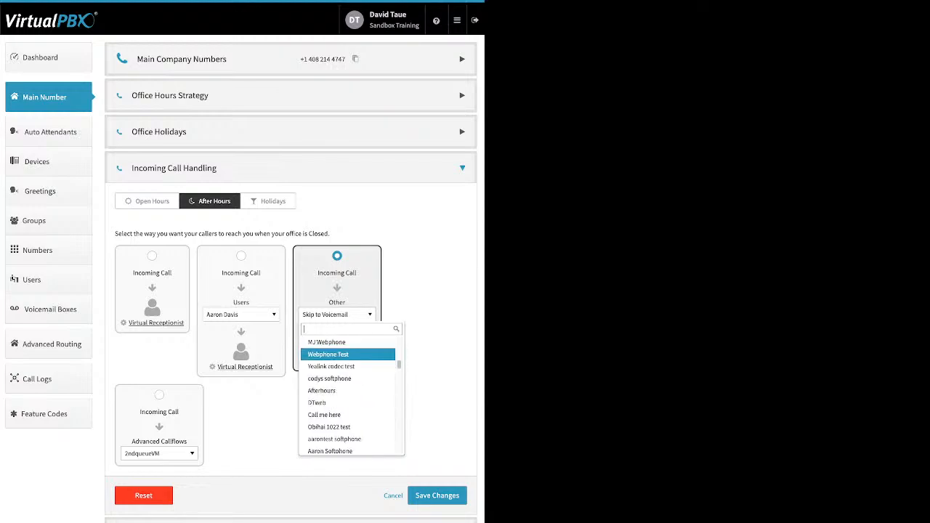
scroll(348, 350, "down", 6)
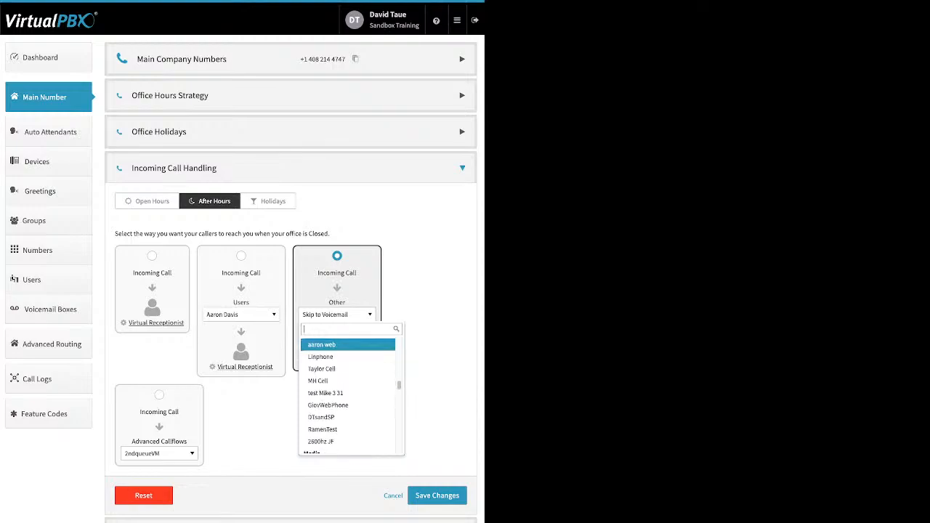
scroll(348, 351, "down", 3)
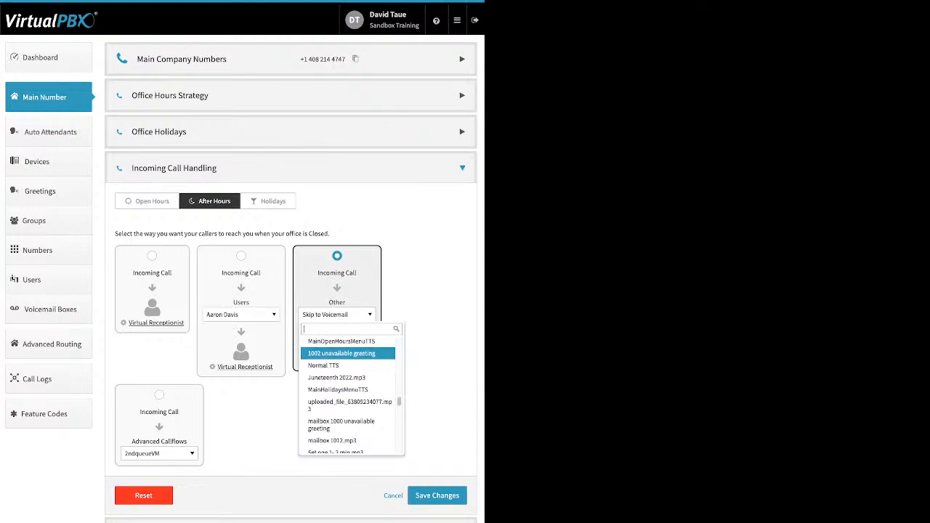
key("Escape")
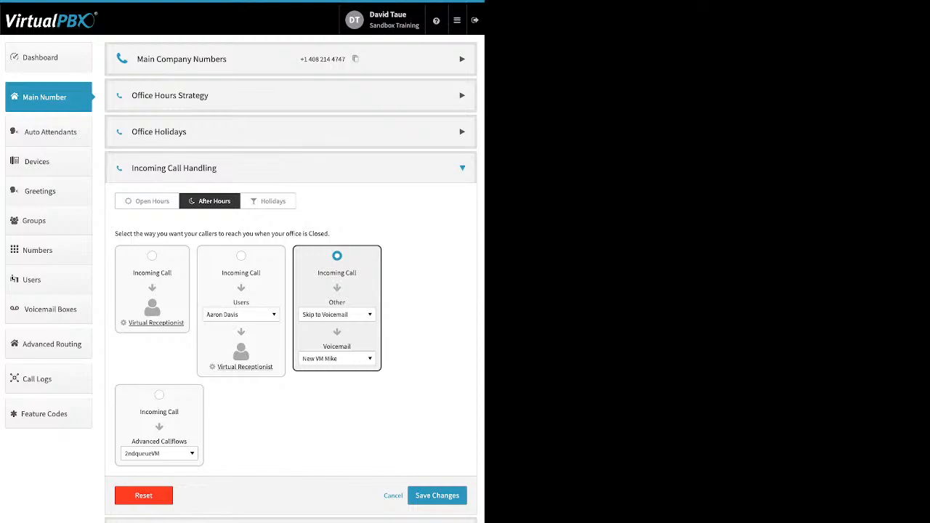
left_click(337, 358)
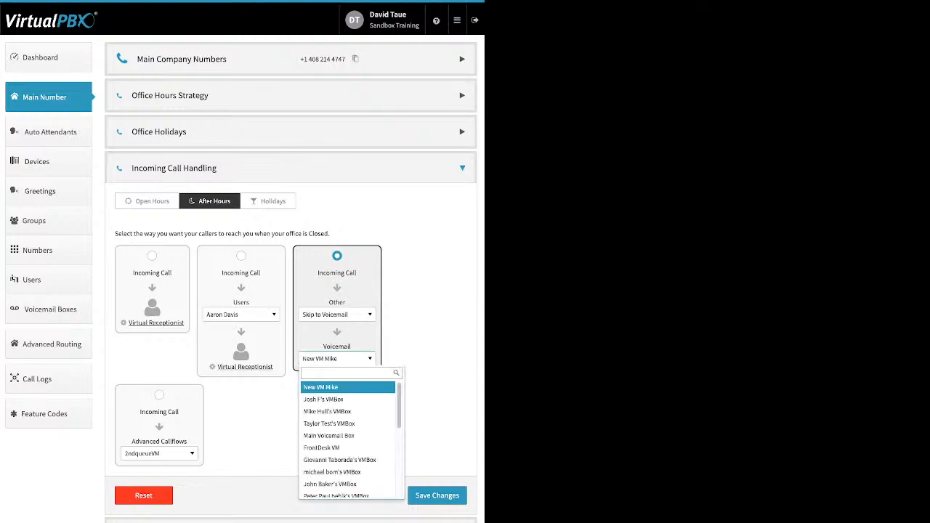
key("Escape")
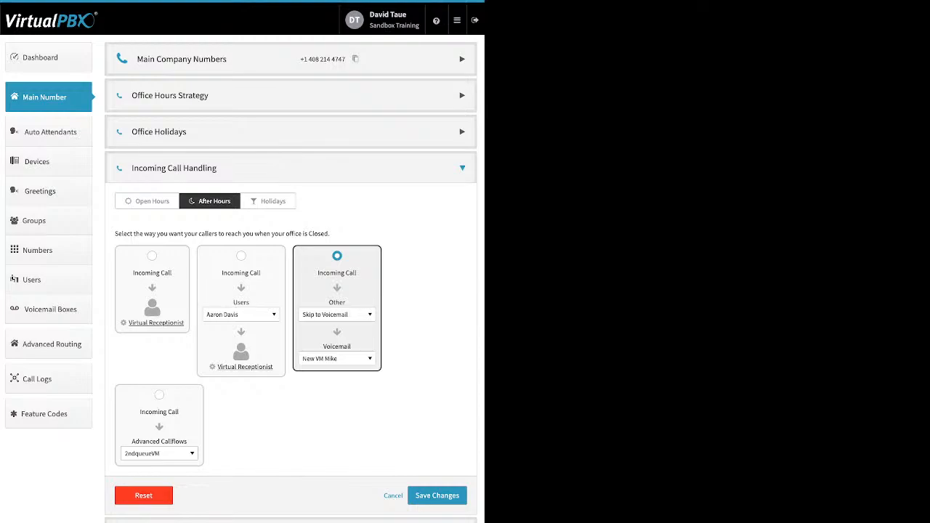
Step: Route After Hours calls to the 2ndqueueVM advanced callflow and switch to the Holidays routing tab
left_click(159, 395)
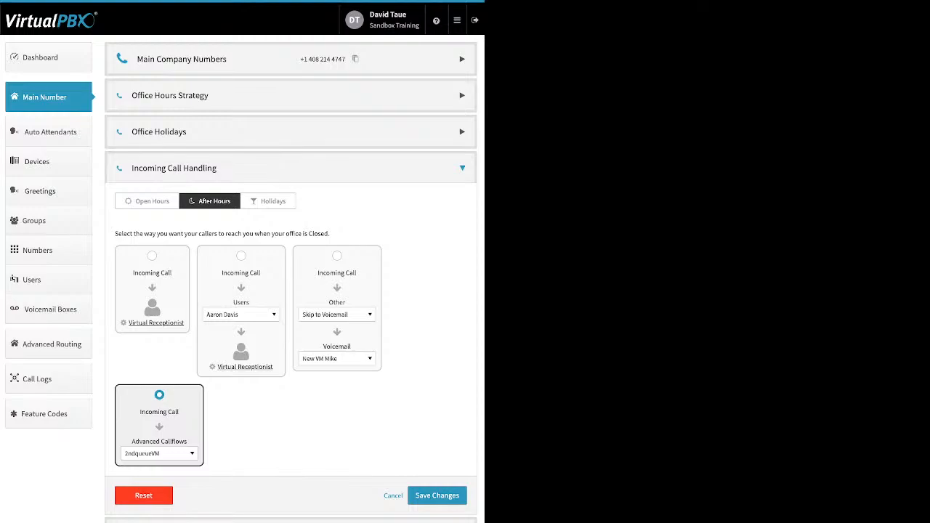
left_click(268, 201)
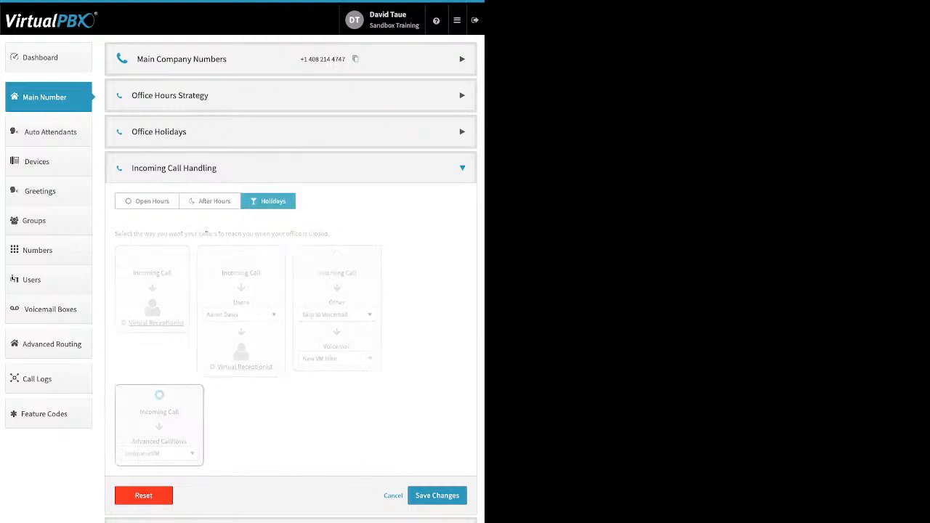
Step: Set the Holidays routing's third option destination to Skip to Voicemail and save the call handling changes
left_click(337, 315)
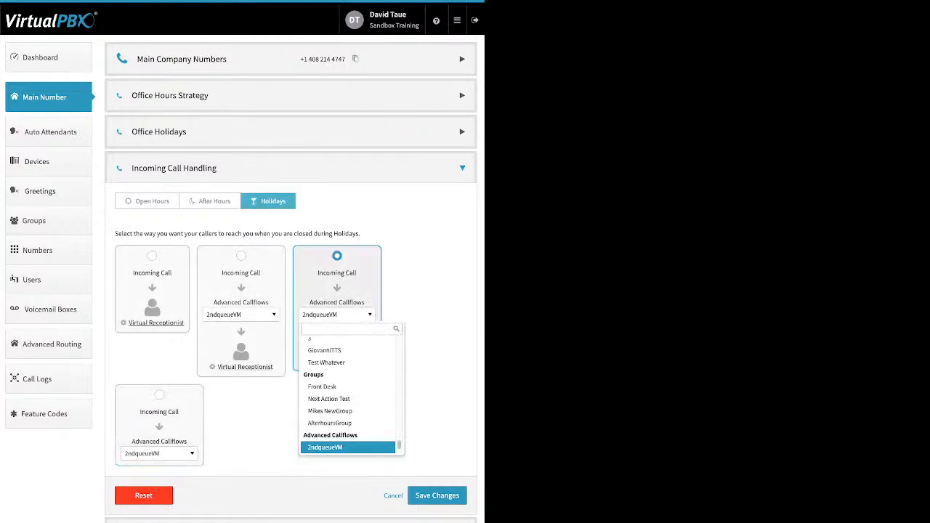
left_click(337, 314)
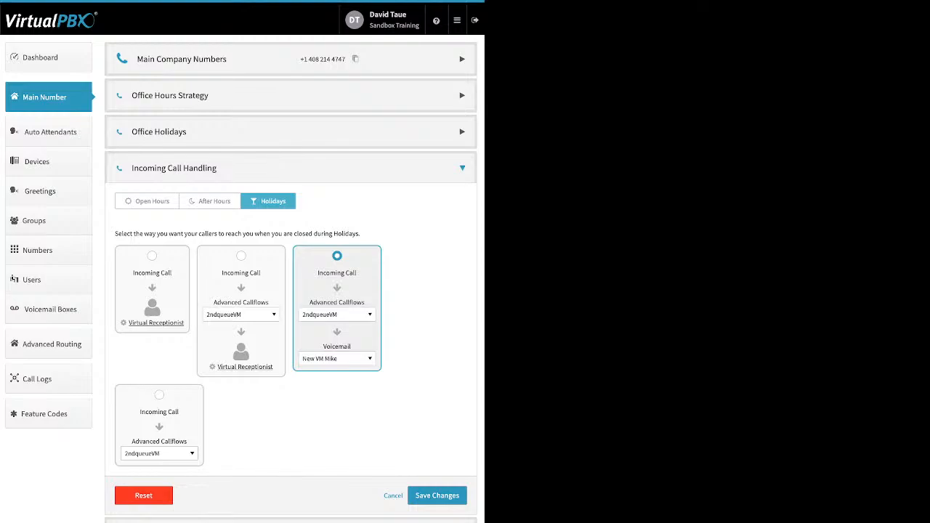
left_click(337, 315)
scroll(347, 363, "down", 2)
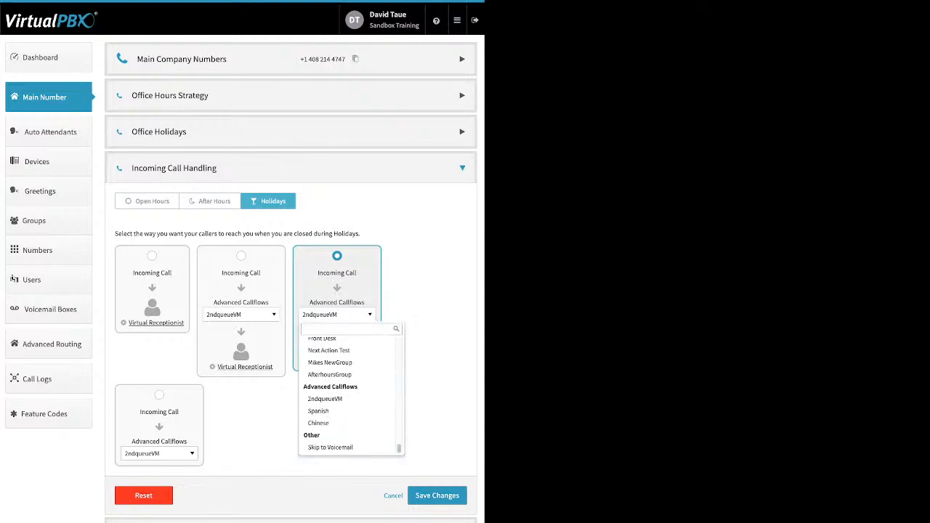
left_click(347, 447)
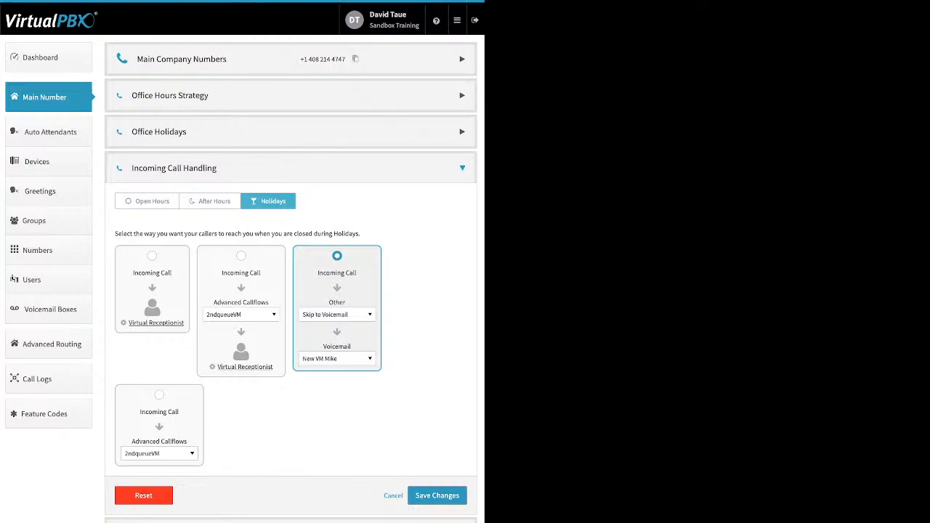
left_click(437, 495)
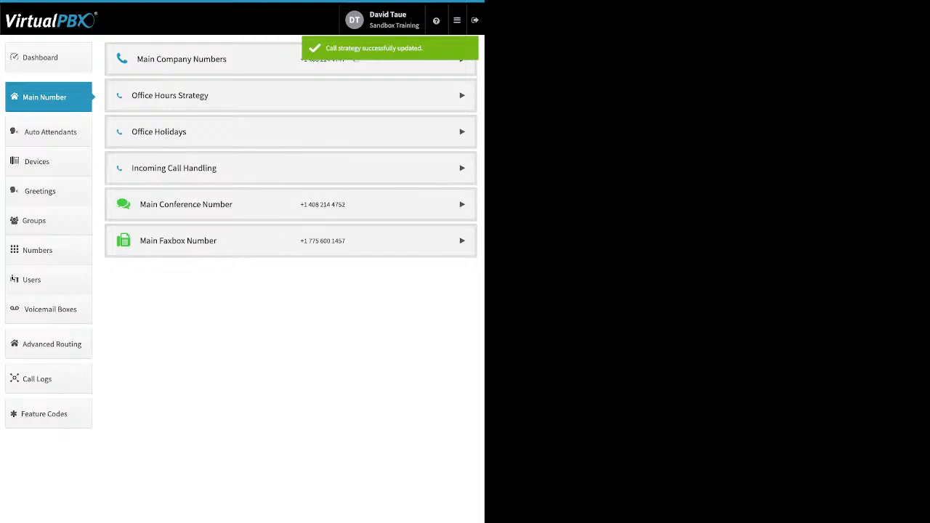
Step: Open the Main Conference Number's custom greeting, enable it, and cancel the dialog
left_click(462, 204)
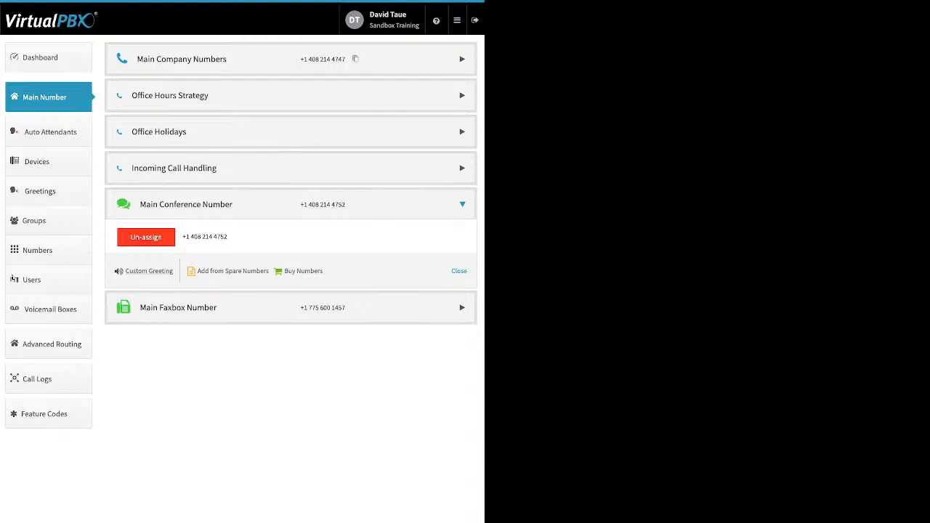
left_click(149, 271)
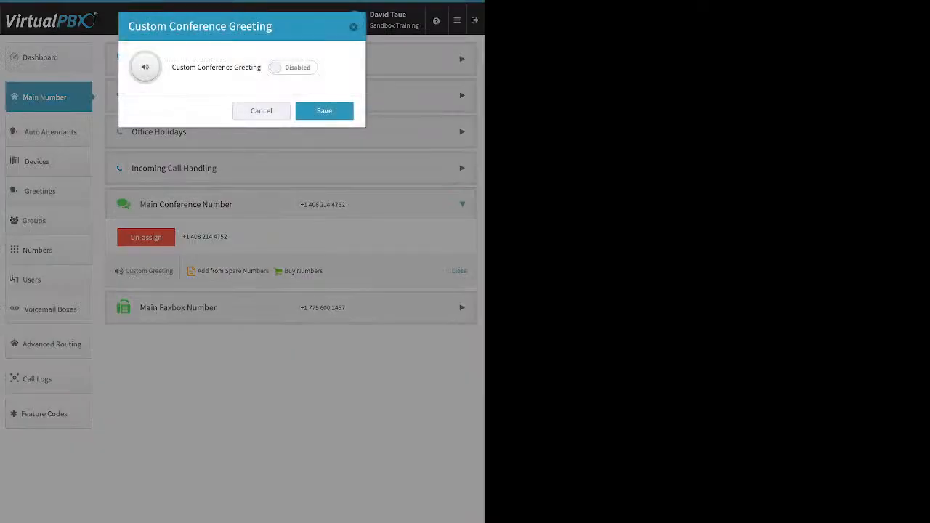
left_click(293, 68)
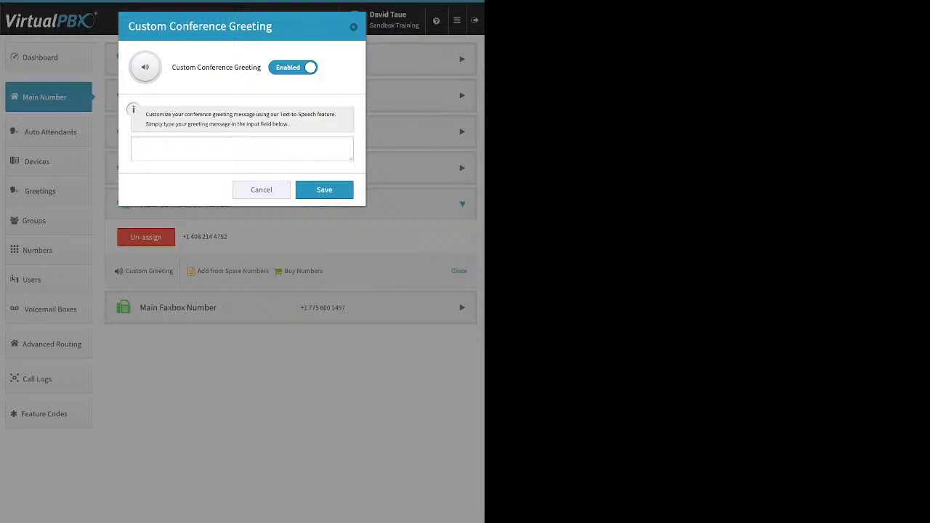
left_click(262, 190)
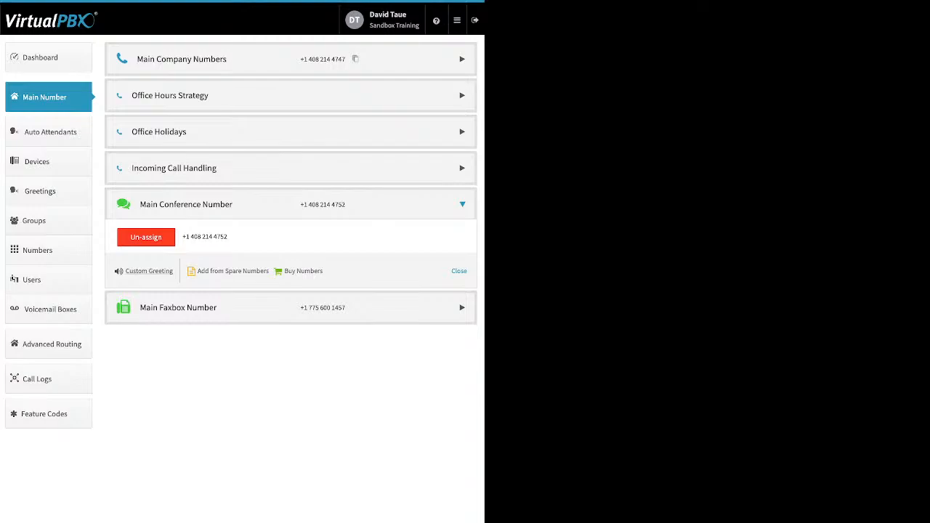
Step: Expand the Main Faxbox Number and review its inbound notification e-mail and permissions settings, closing without saving
left_click(463, 307)
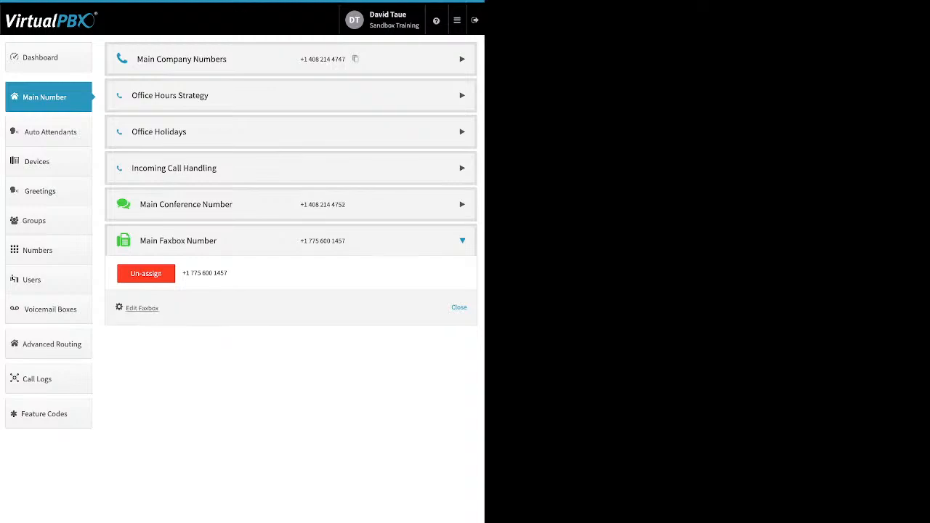
left_click(142, 308)
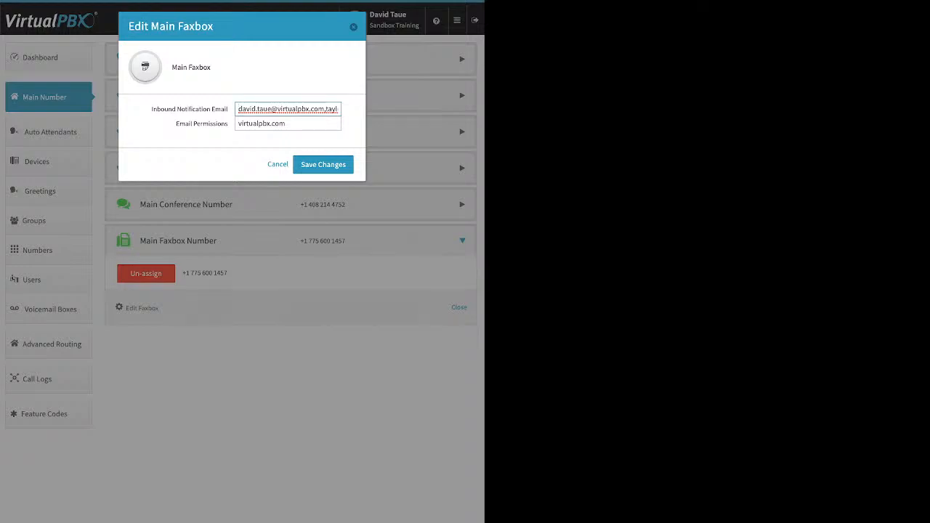
left_click_drag(151, 109, 228, 109)
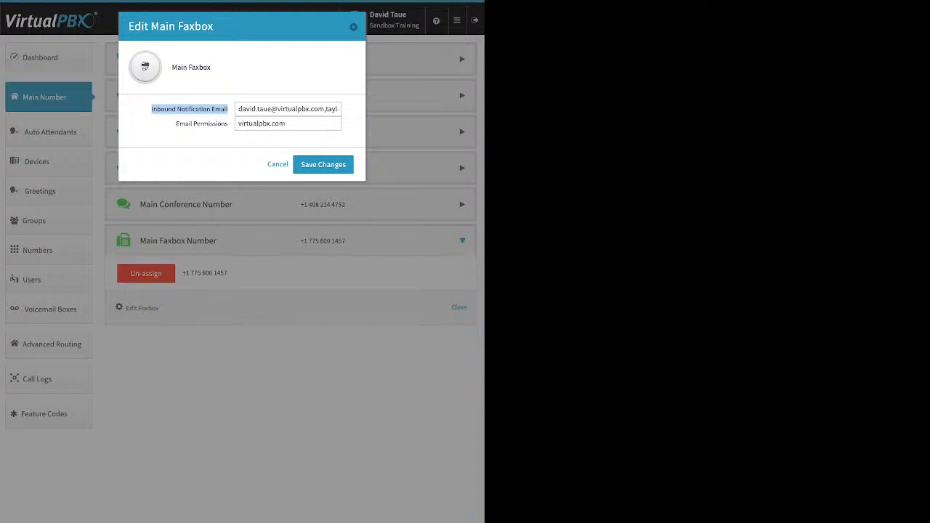
left_click(191, 110)
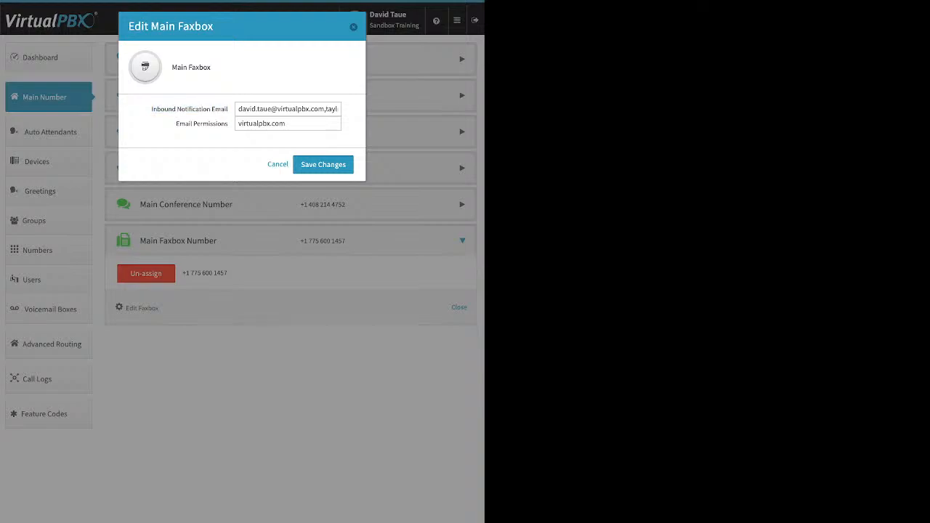
left_click_drag(175, 124, 228, 123)
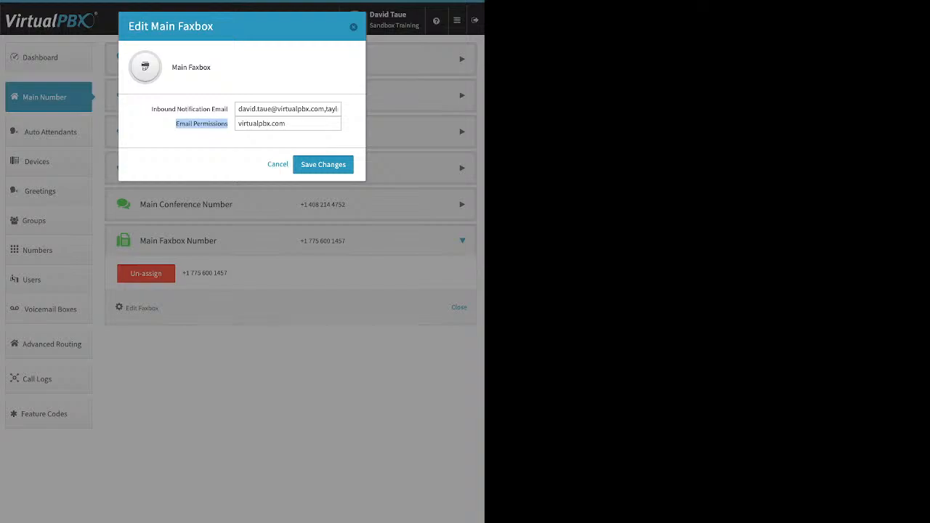
left_click(354, 27)
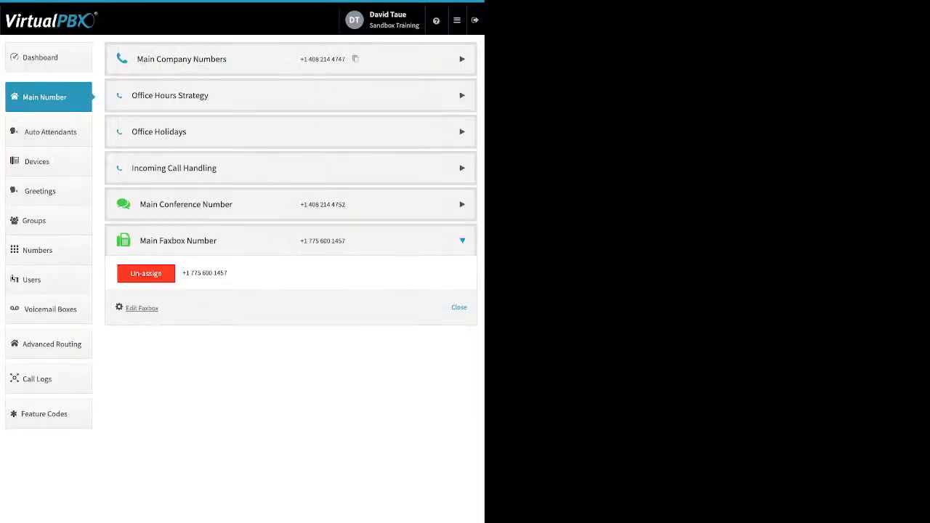
Step: Open the Auto Attendants page
left_click(50, 131)
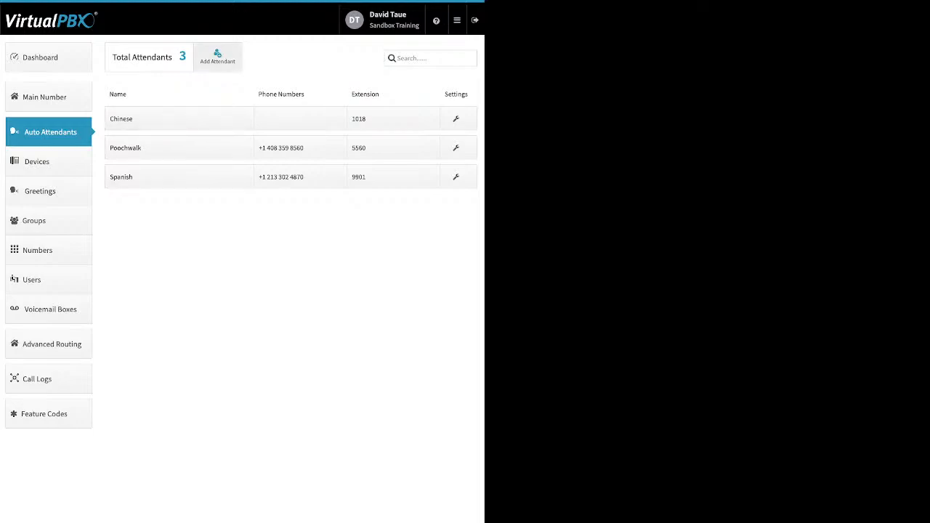
Step: Open the new attendant creation dialog and close it without creating an attendant
left_click(218, 57)
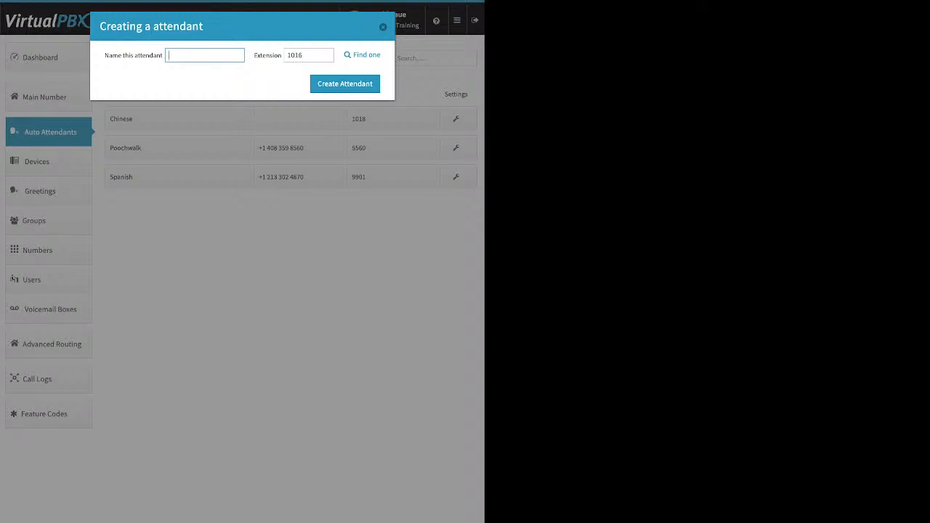
left_click(383, 26)
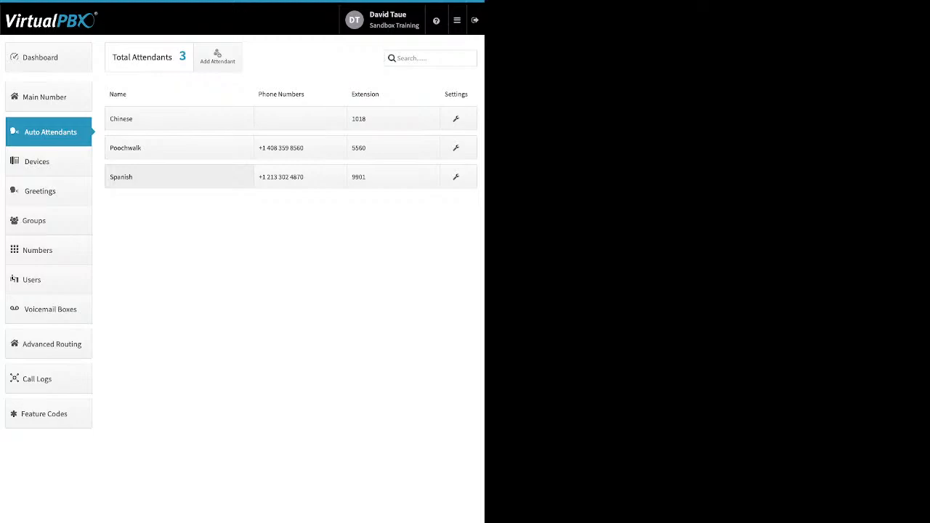
Step: Switch the Poochwalk attendant to Available in Main Menu, then cancel the change
left_click(179, 147)
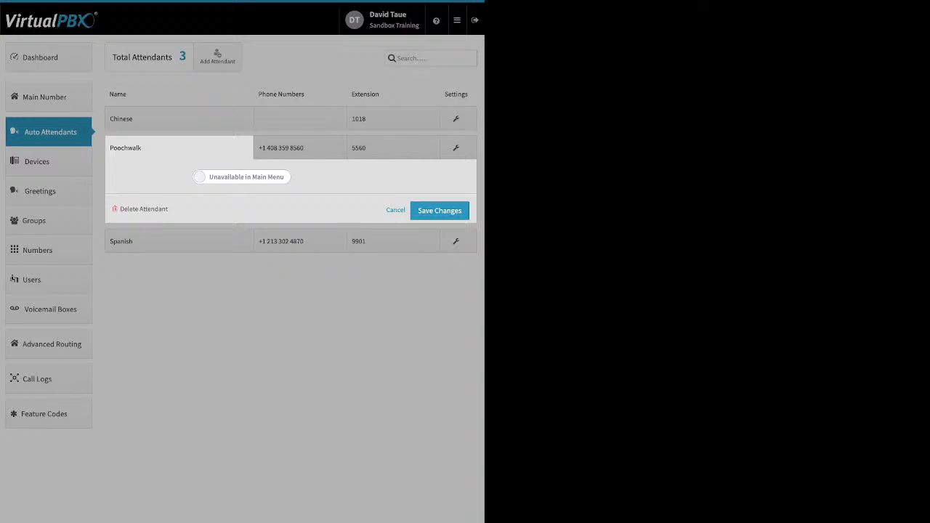
left_click(242, 176)
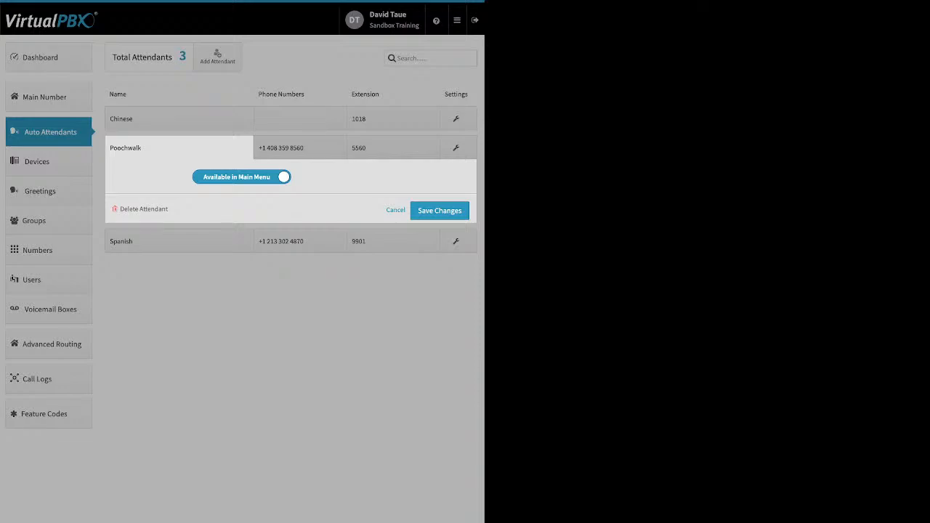
left_click(395, 210)
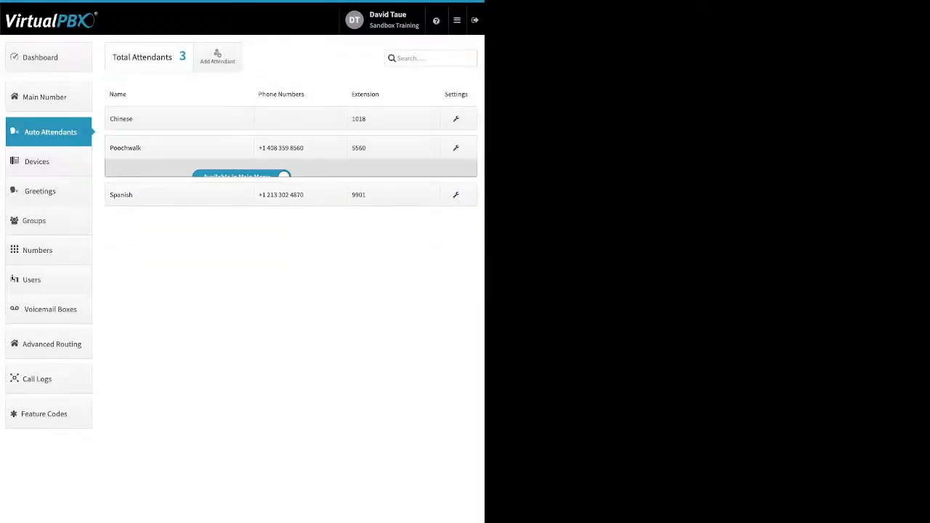
left_click(178, 177)
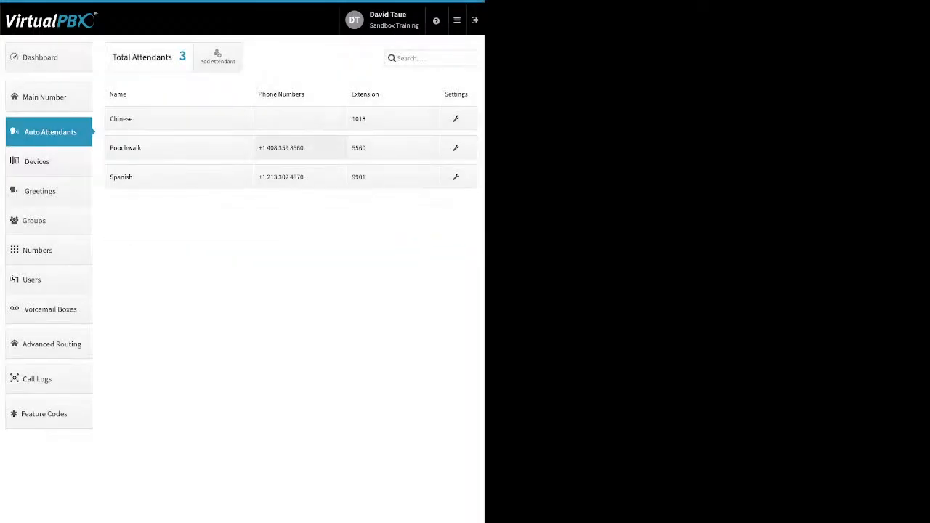
Step: Review the Poochwalk attendant's phone number and extension assignments, cancelling each panel without changes
left_click(300, 148)
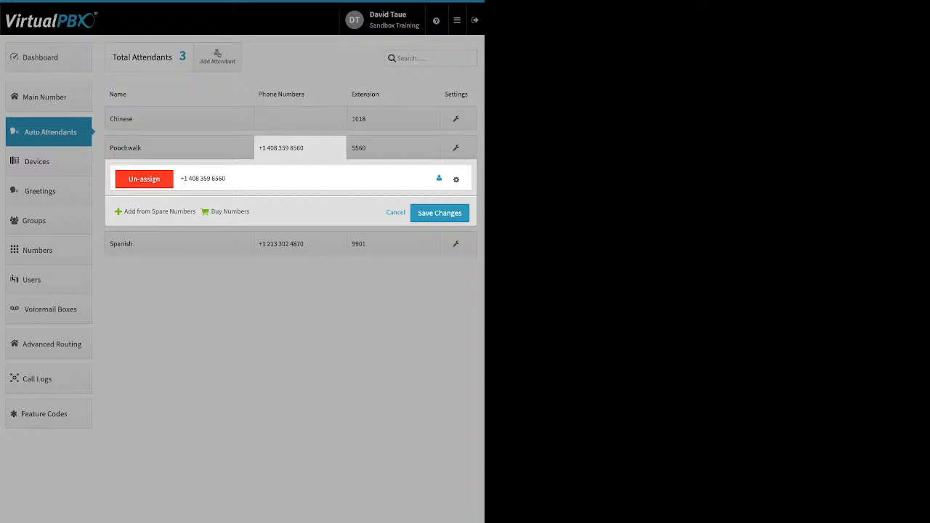
left_click(456, 180)
left_click(407, 283)
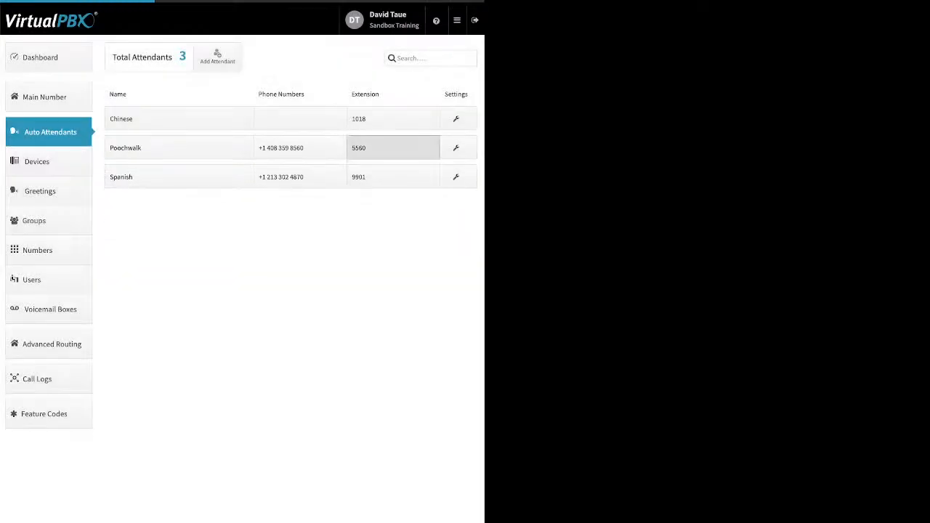
left_click(392, 148)
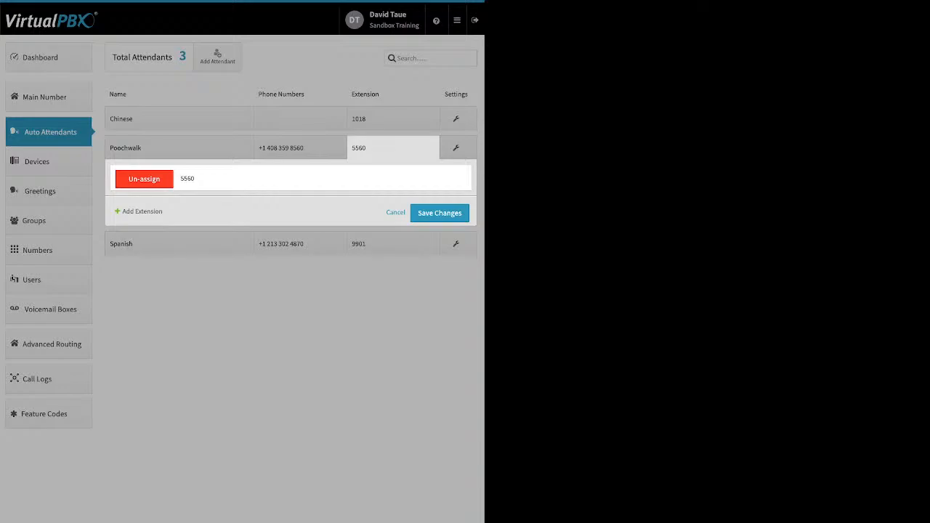
left_click(395, 212)
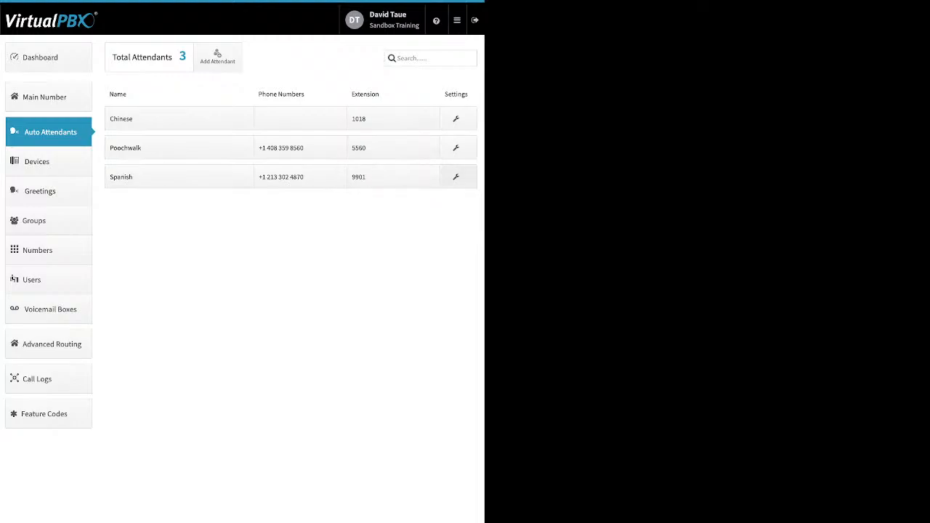
Step: Open the Spanish attendant's call strategy, view its Open Hours virtual receptionist menu, close it, and save changes
left_click(457, 177)
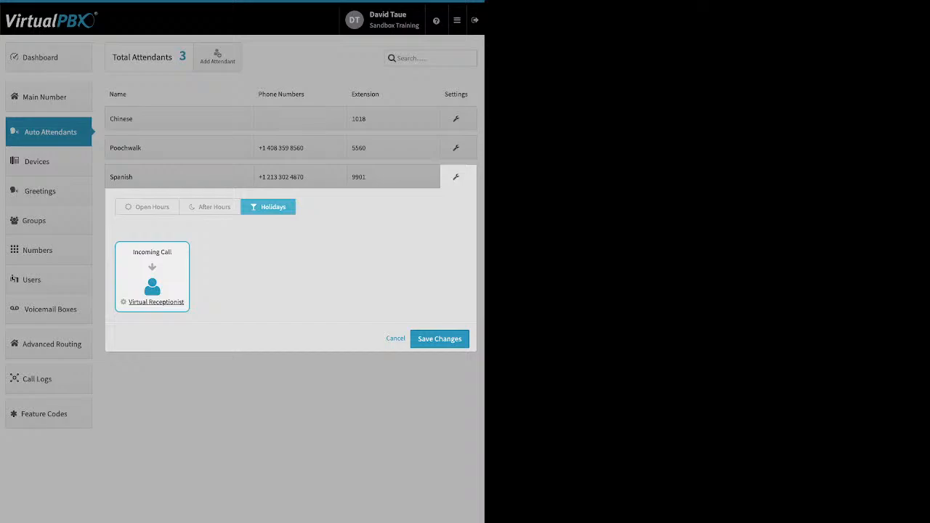
left_click(148, 208)
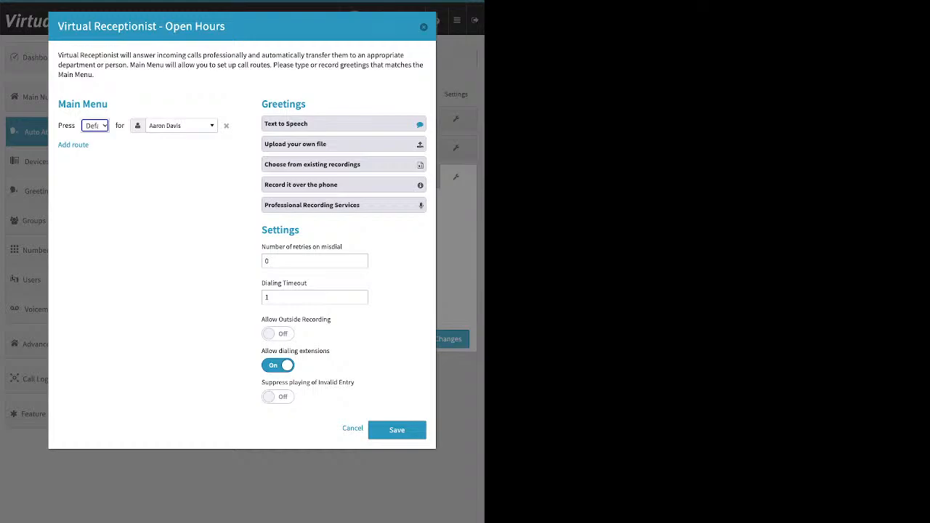
left_click(153, 189)
key("Escape")
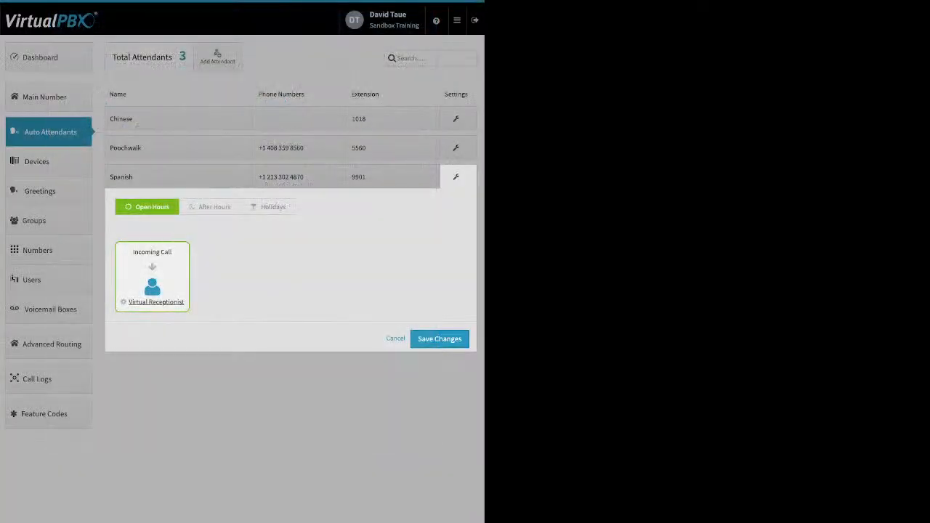
left_click(440, 339)
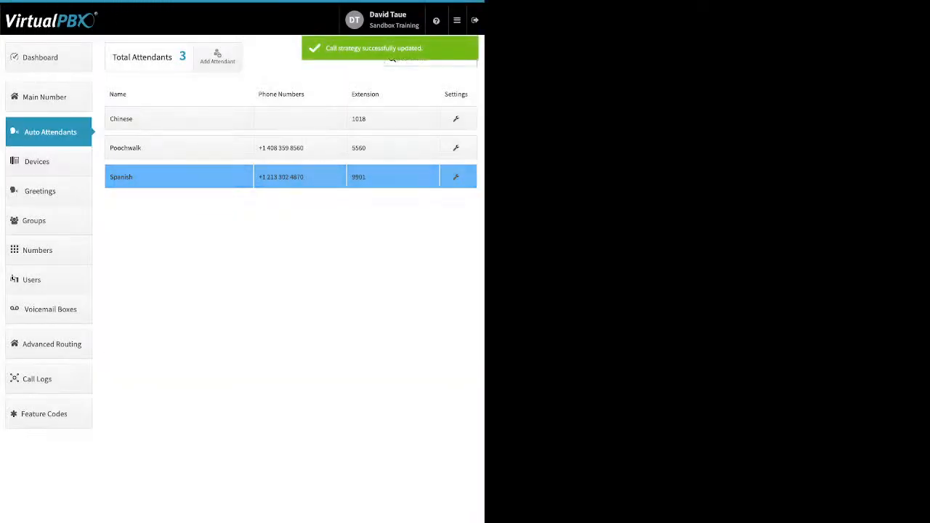
Step: Open the Devices page and switch the 2600hz JF device on and back off
left_click(48, 162)
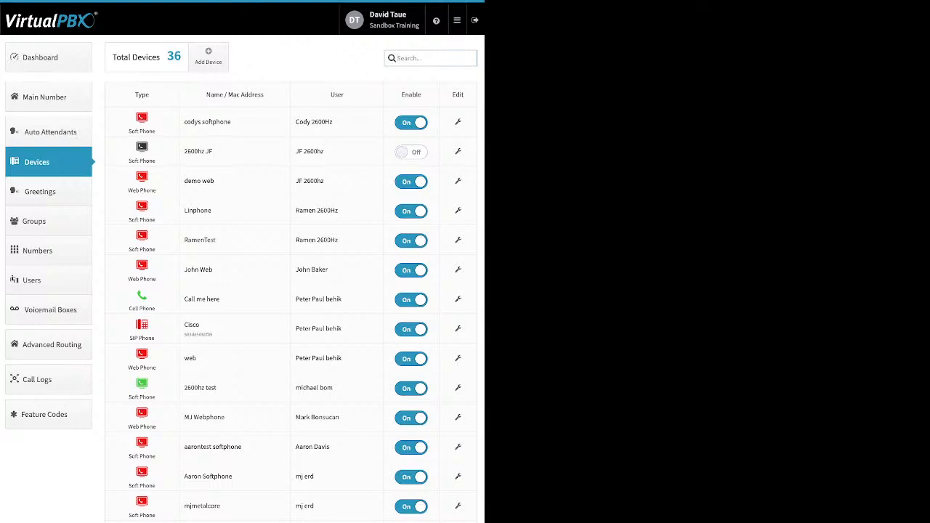
left_click(411, 152)
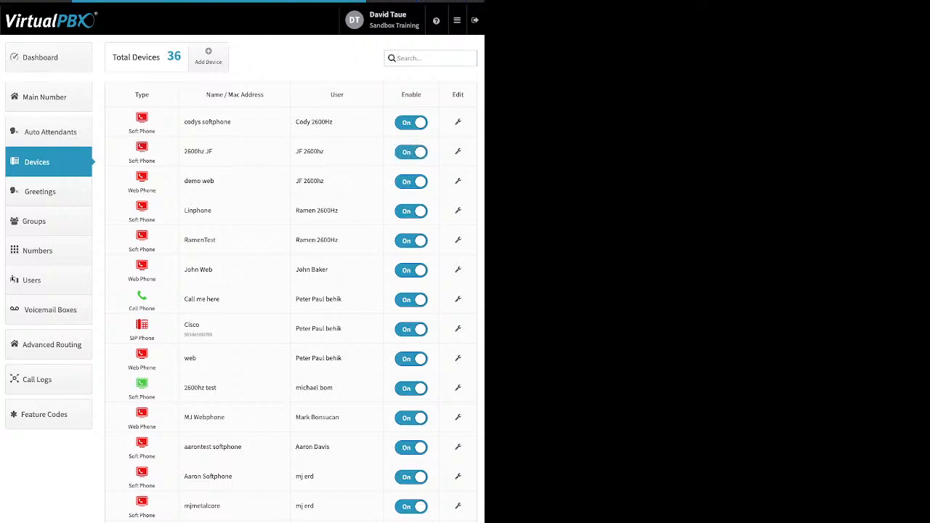
left_click(411, 152)
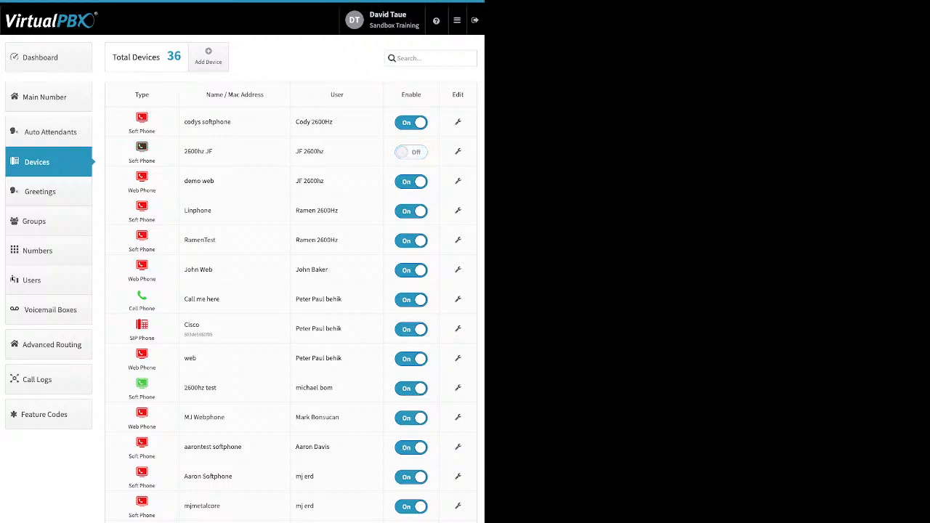
Step: Start adding a SIP phone, browsing Yealink, Obihai and Cisco models and picking Cisco 525g, then close without creating
left_click(209, 57)
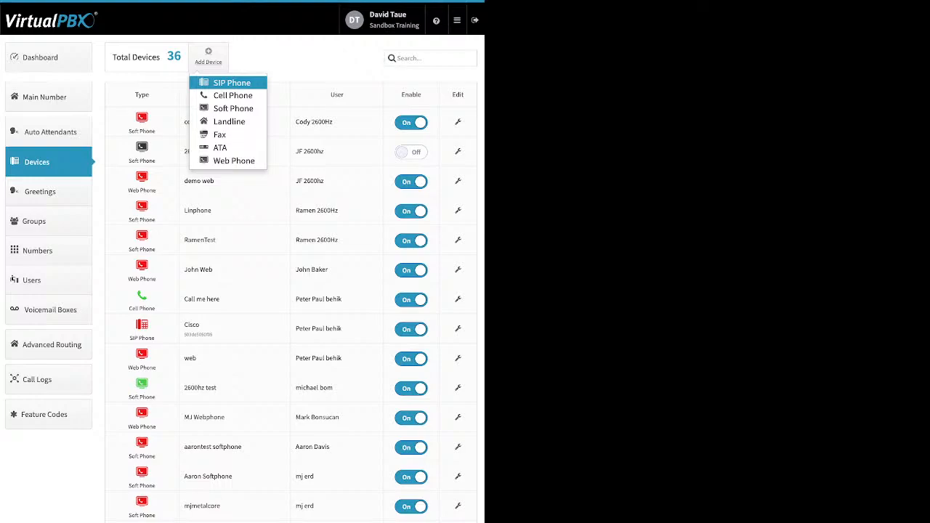
left_click(232, 83)
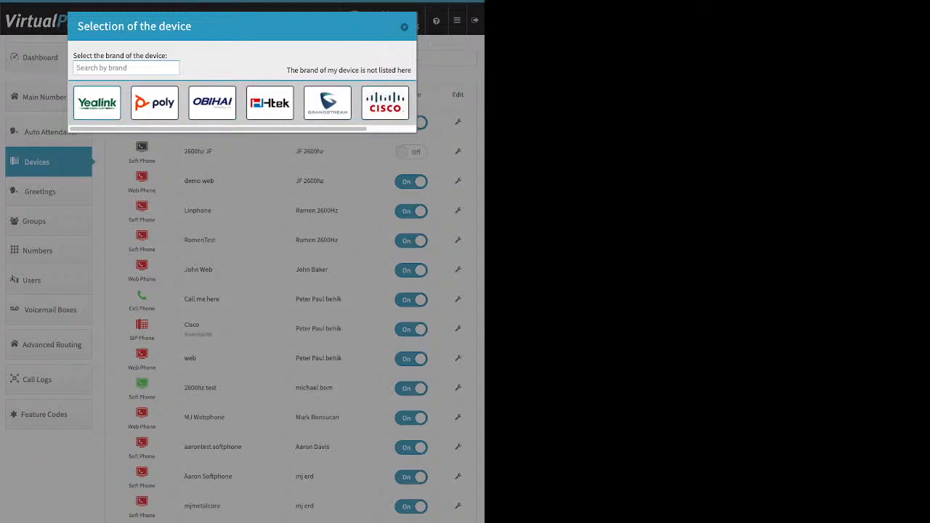
left_click(97, 103)
scroll(260, 318, "down", 3)
scroll(260, 313, "up", 3)
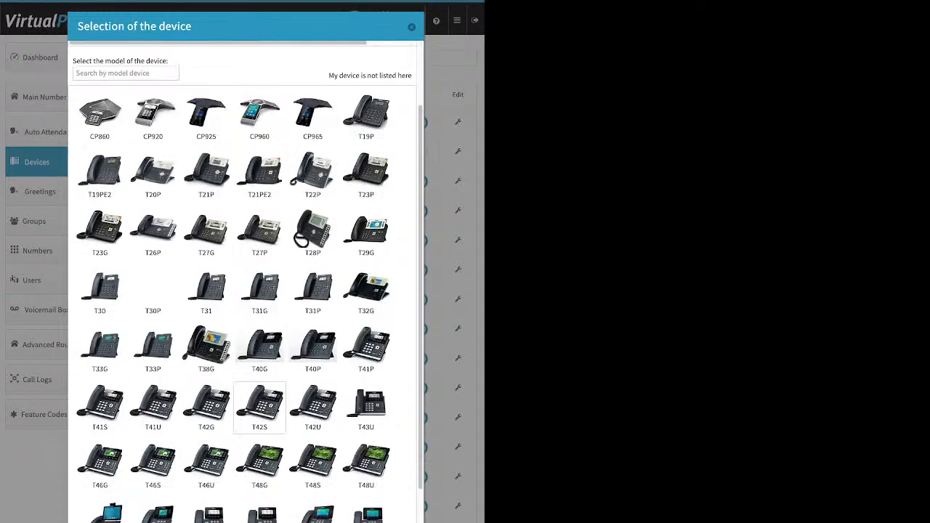
left_click(97, 103)
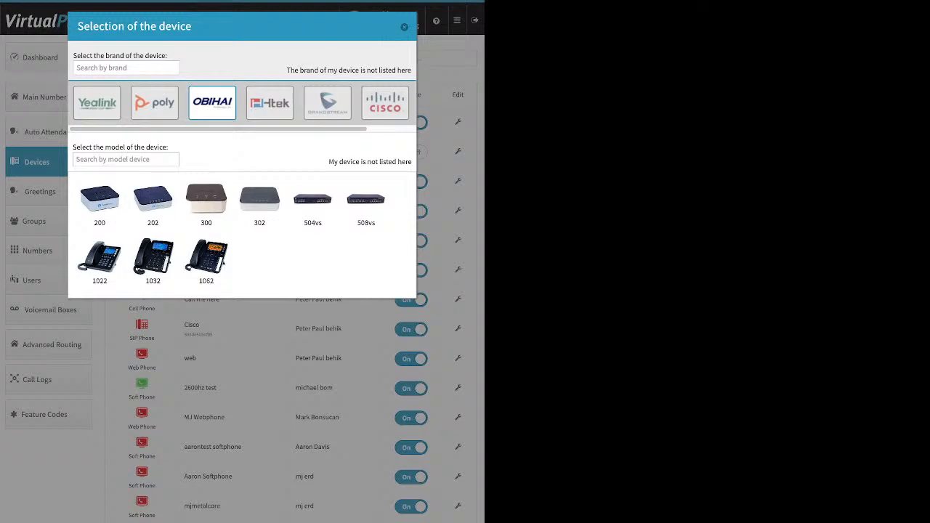
left_click(385, 103)
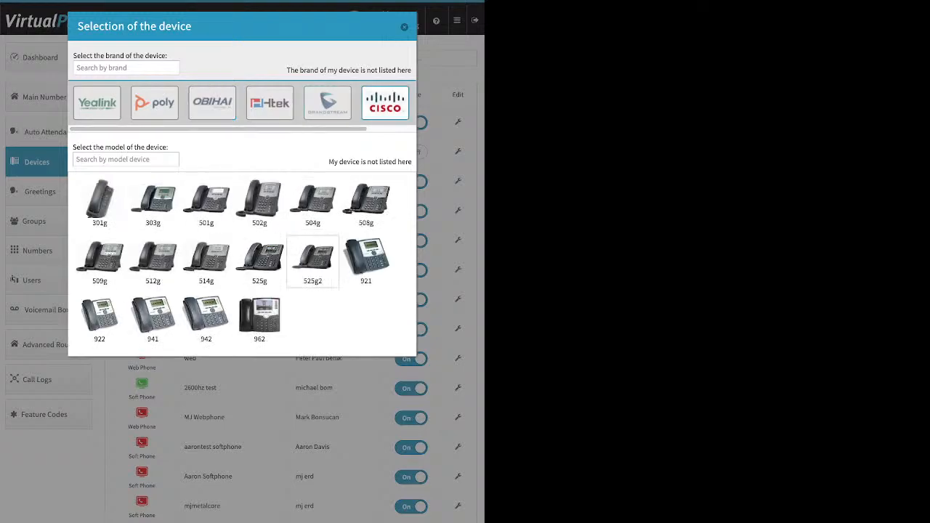
left_click(260, 262)
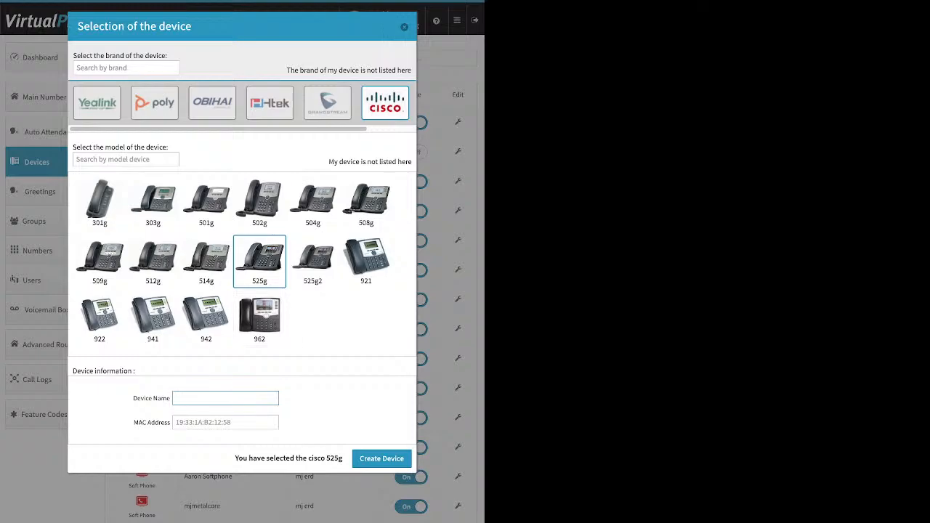
left_click(226, 422)
left_click_drag(134, 423, 165, 423)
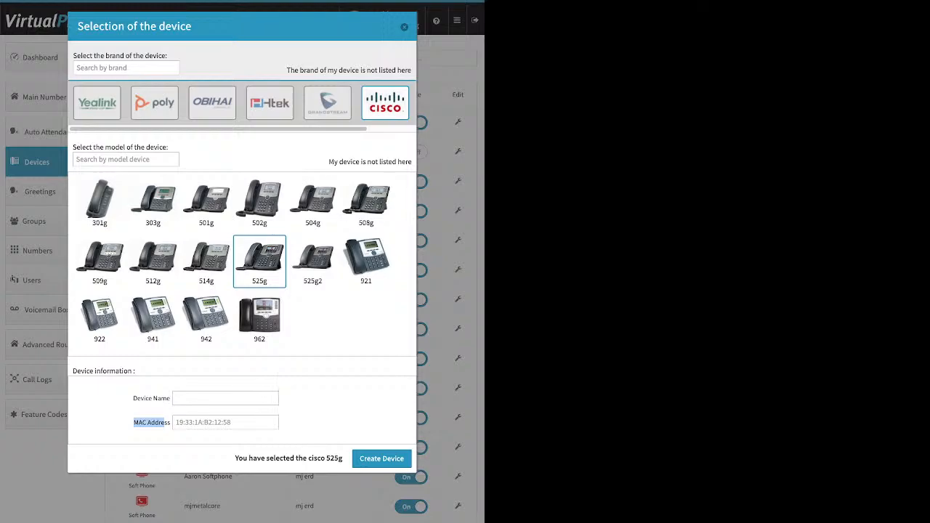
left_click(164, 423)
left_click(404, 27)
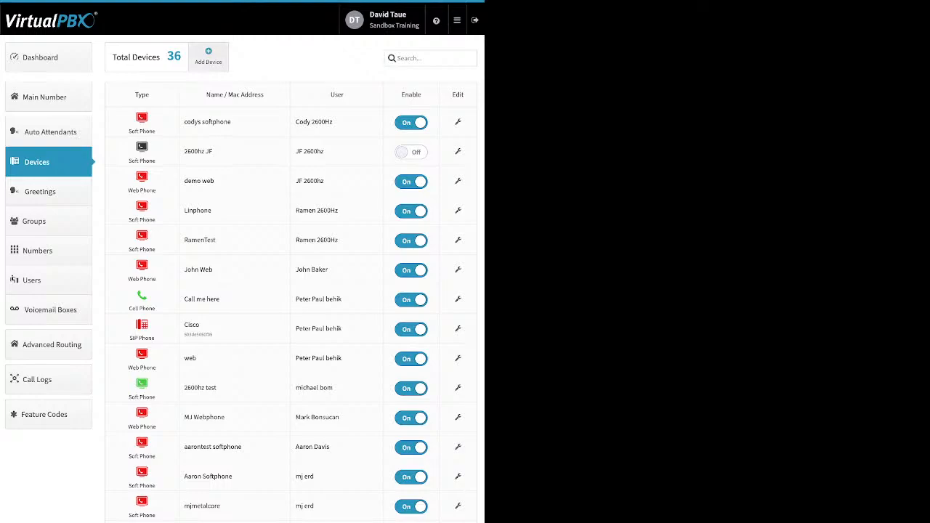
Step: Open the new cell phone device form, inspect its name and number fields, and close it
left_click(208, 57)
left_click(231, 96)
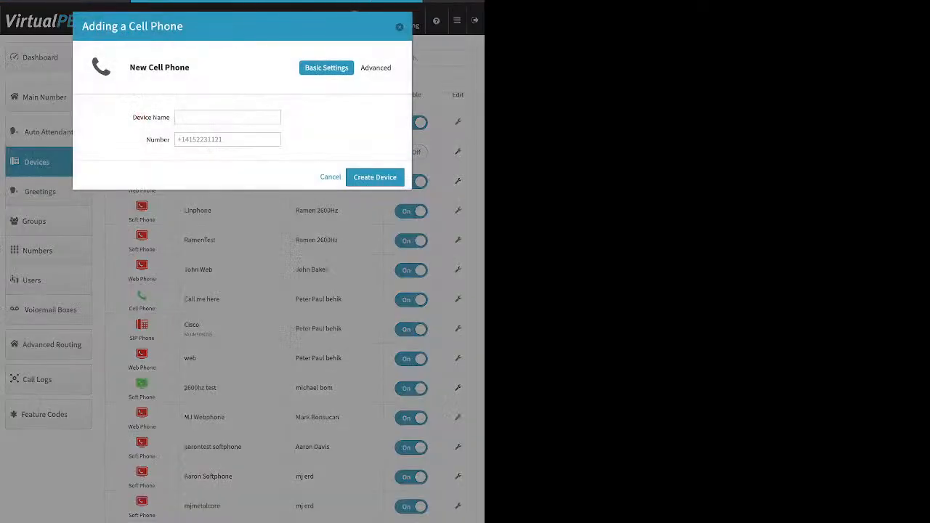
left_click(228, 117)
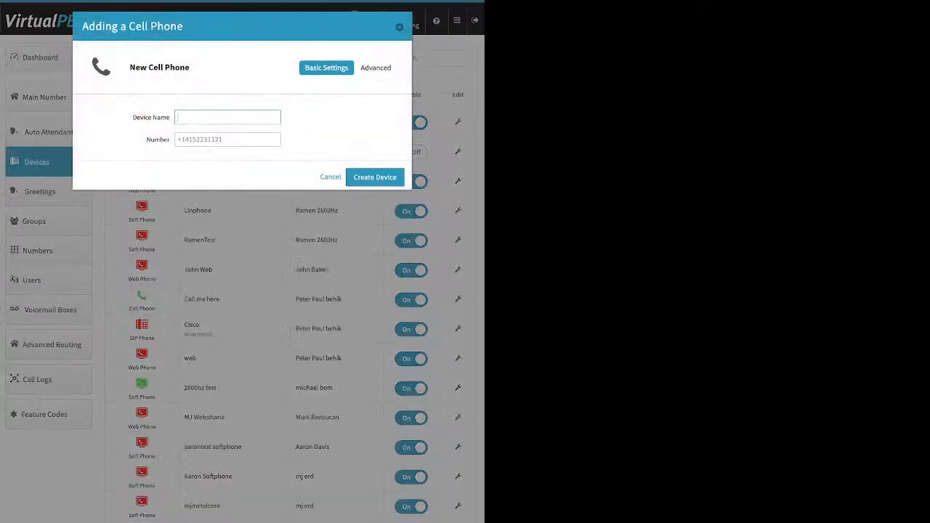
left_click(227, 139)
left_click(399, 27)
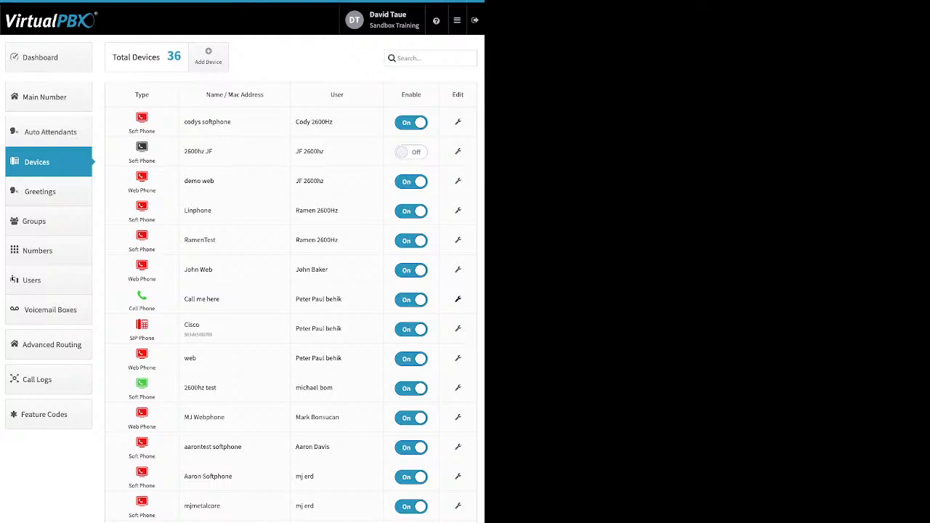
Step: Open the Call me here cell phone's advanced options and toggle Allow use of cellphone's voicemail on and back off
left_click(458, 299)
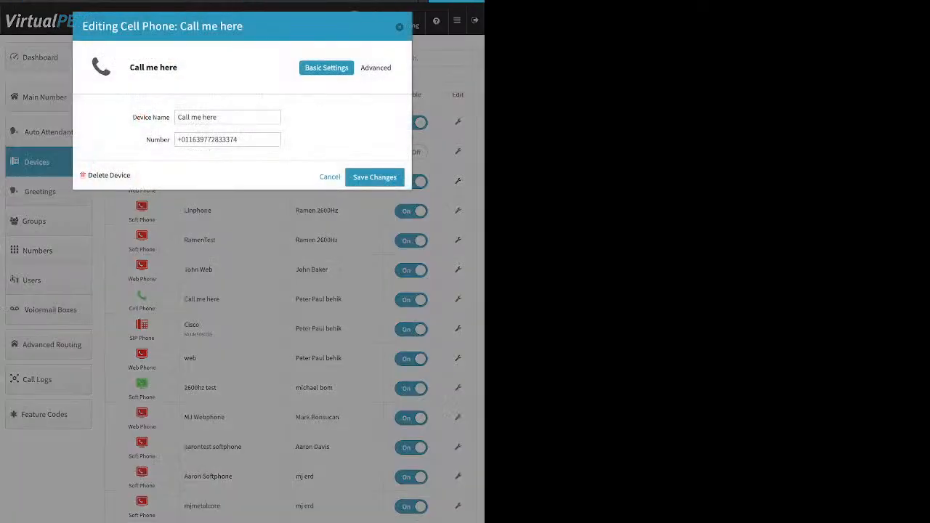
left_click(375, 68)
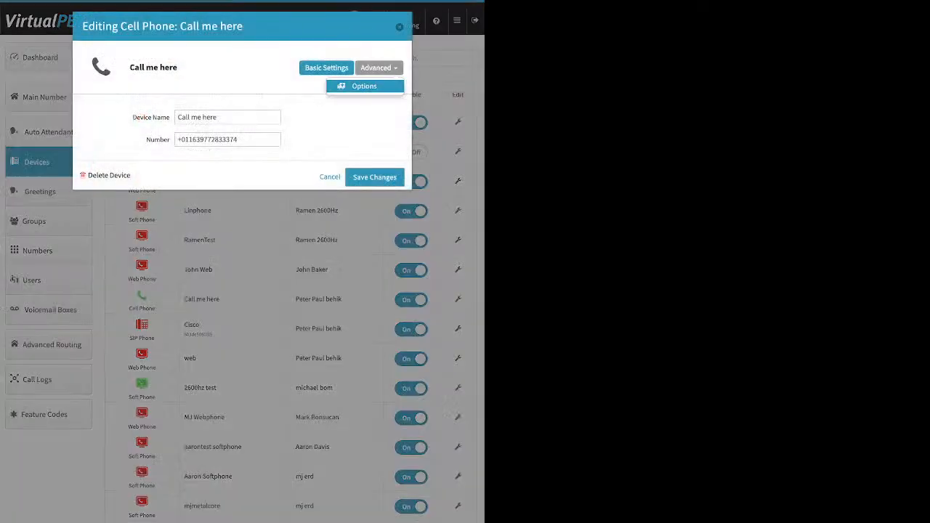
left_click(364, 85)
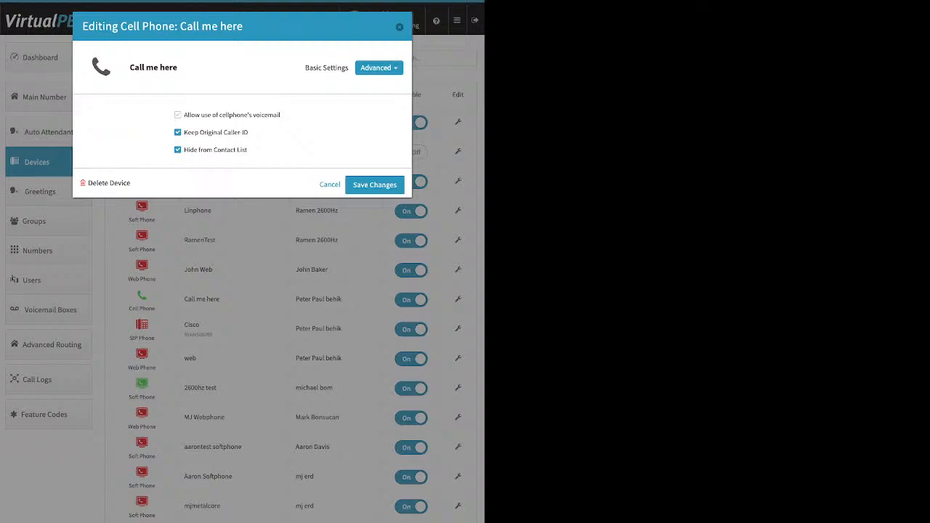
left_click(178, 114)
left_click_drag(280, 114, 184, 115)
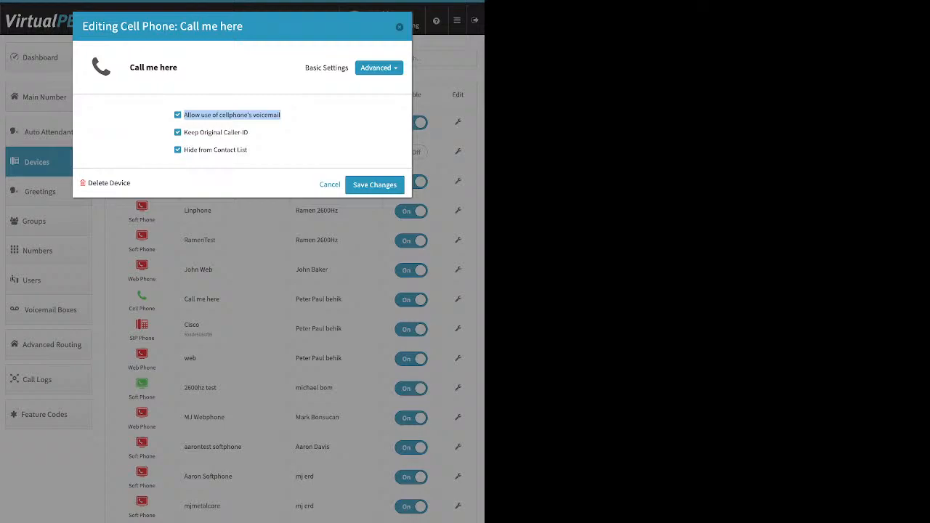
left_click(281, 115)
left_click(281, 115)
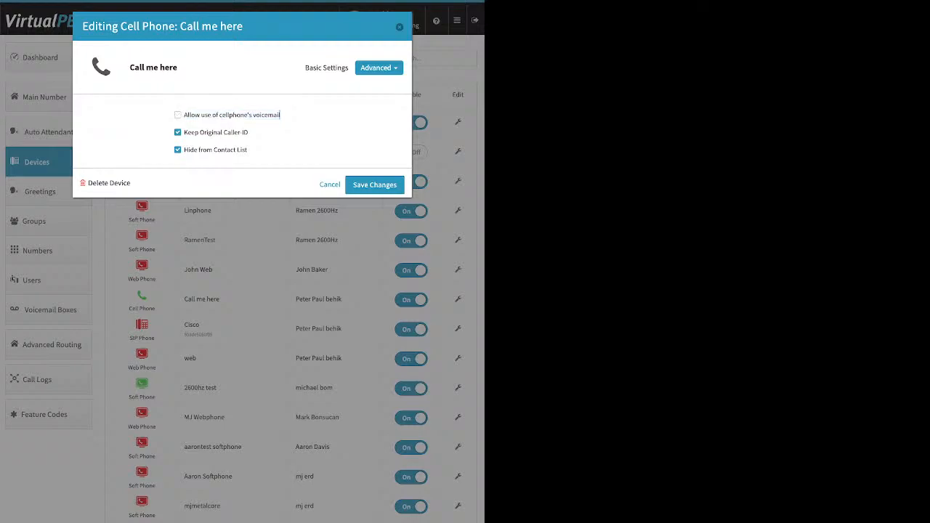
Step: Uncheck Keep Original Caller-ID for the Call me here cell phone
left_click_drag(248, 132, 184, 132)
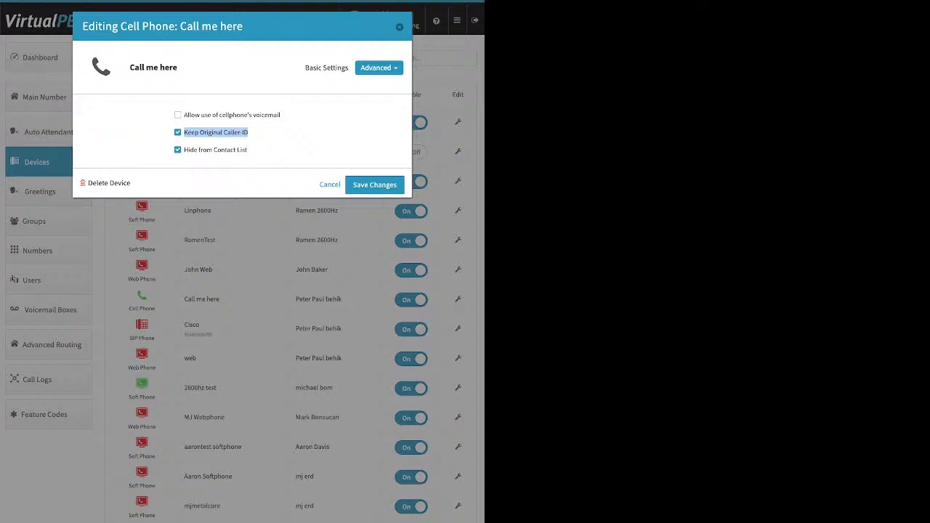
left_click(178, 132)
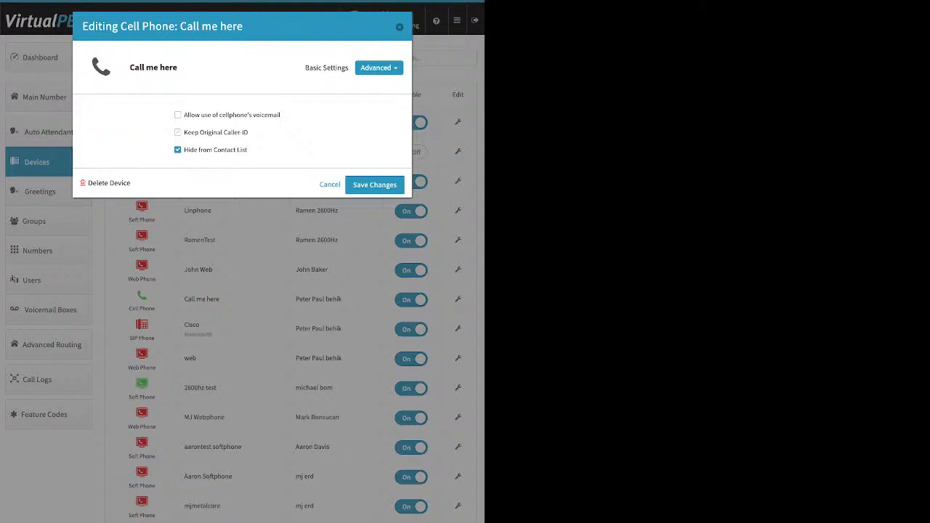
Step: Close the cell phone editor and open the dashboard's Company Caller ID settings, then dismiss them unchanged
left_click(400, 27)
left_click(40, 57)
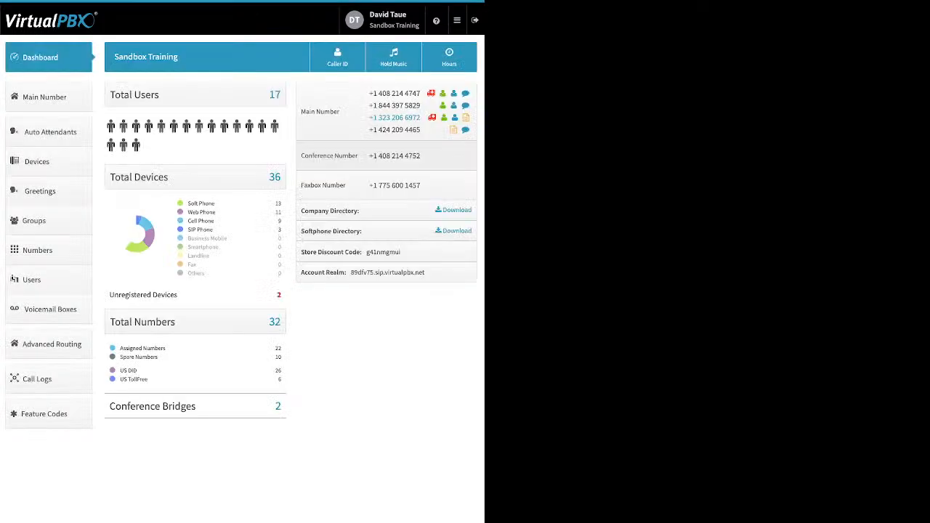
left_click(338, 57)
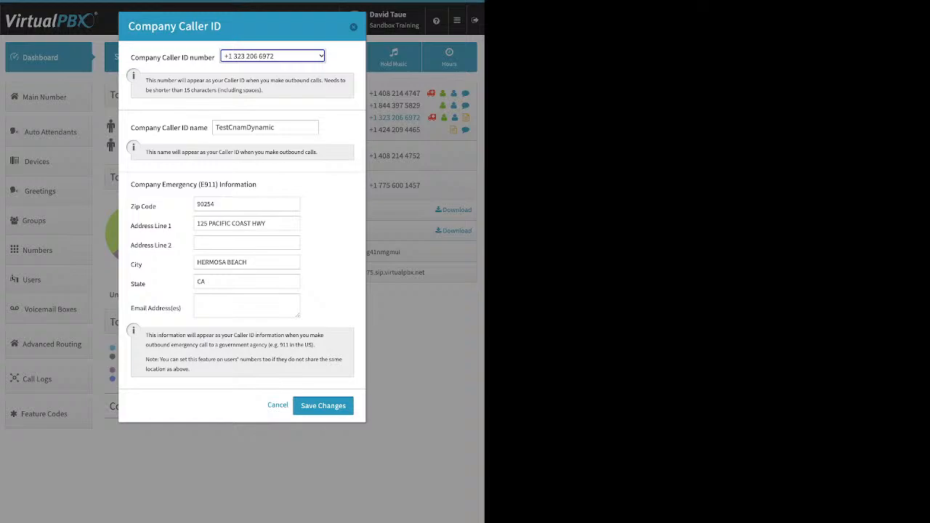
key("Escape")
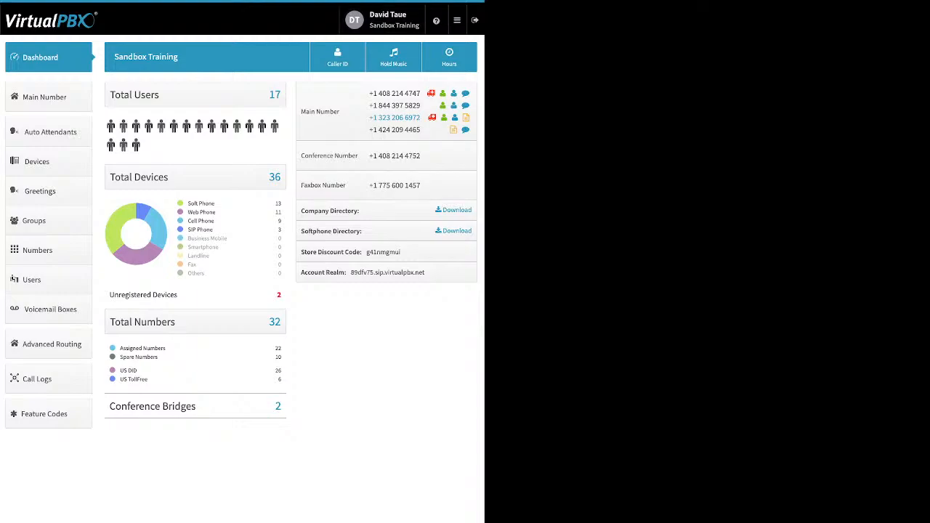
Step: Start adding a softphone device and inspect its device name, SIP username, SIP password and realm fields, then close without creating
left_click(36, 161)
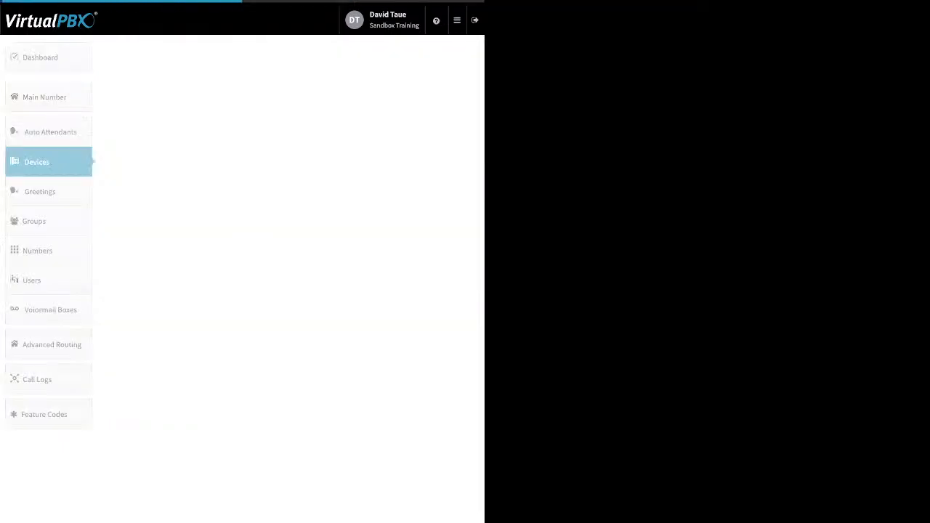
left_click(207, 56)
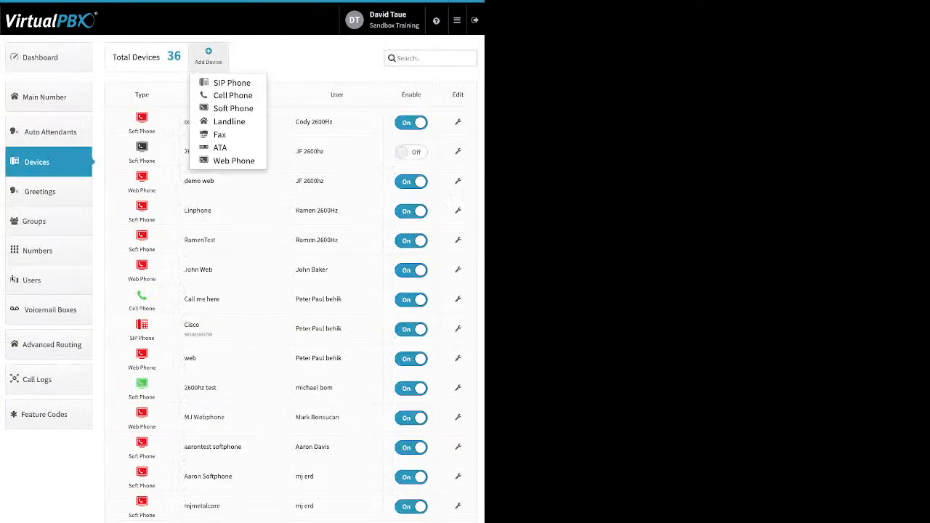
left_click(233, 109)
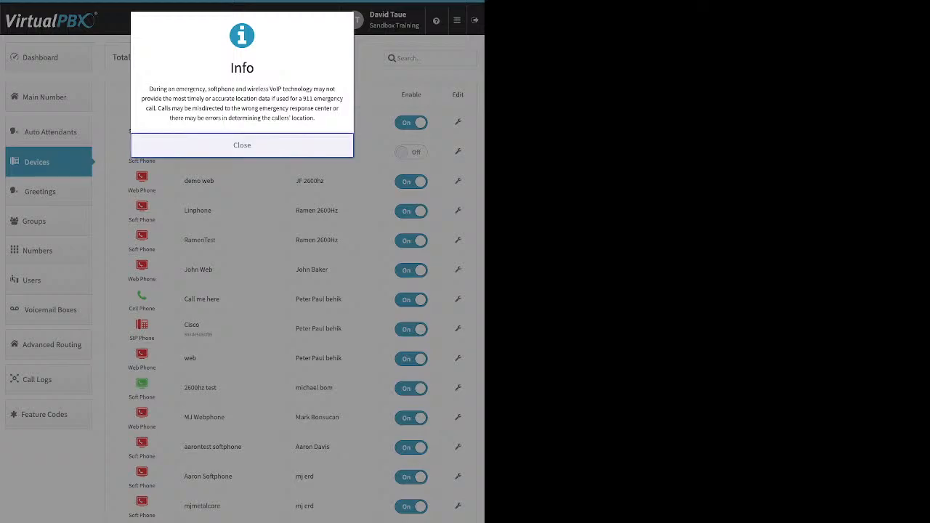
left_click(242, 145)
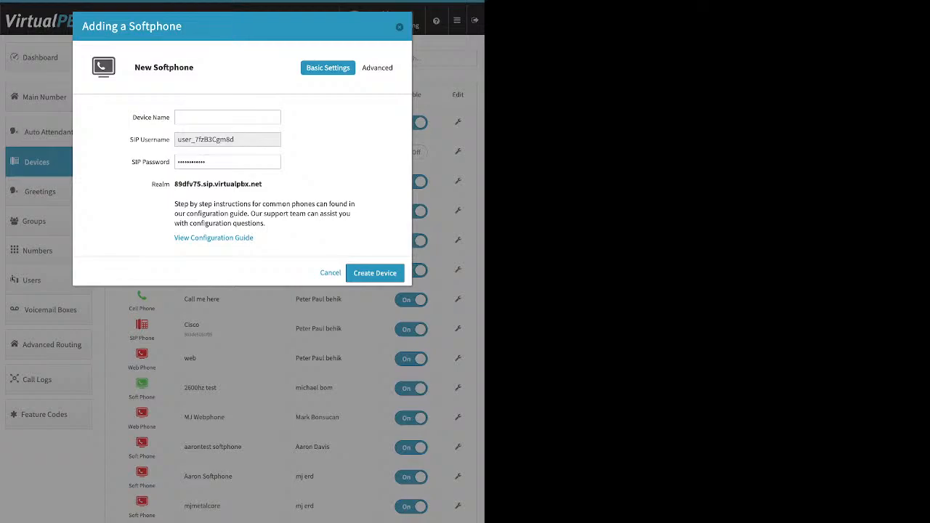
left_click(227, 117)
key("Tab")
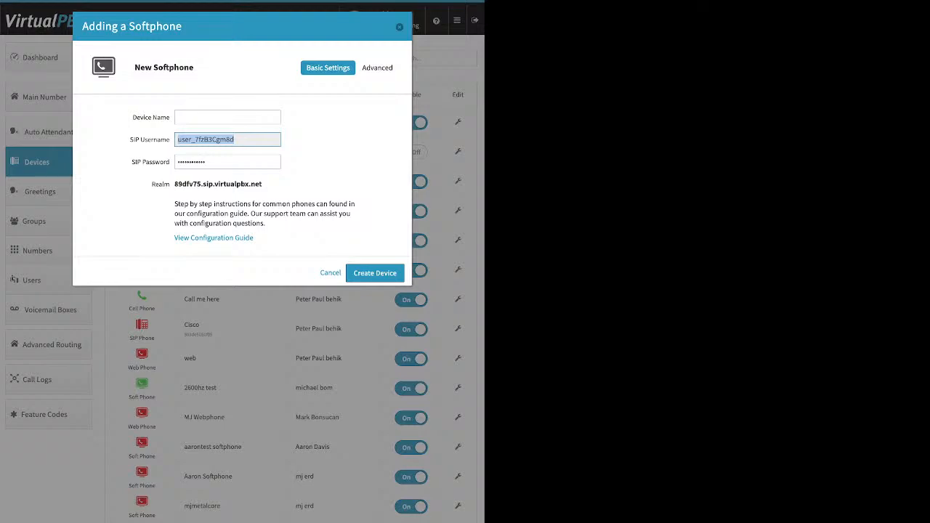
left_click(227, 162)
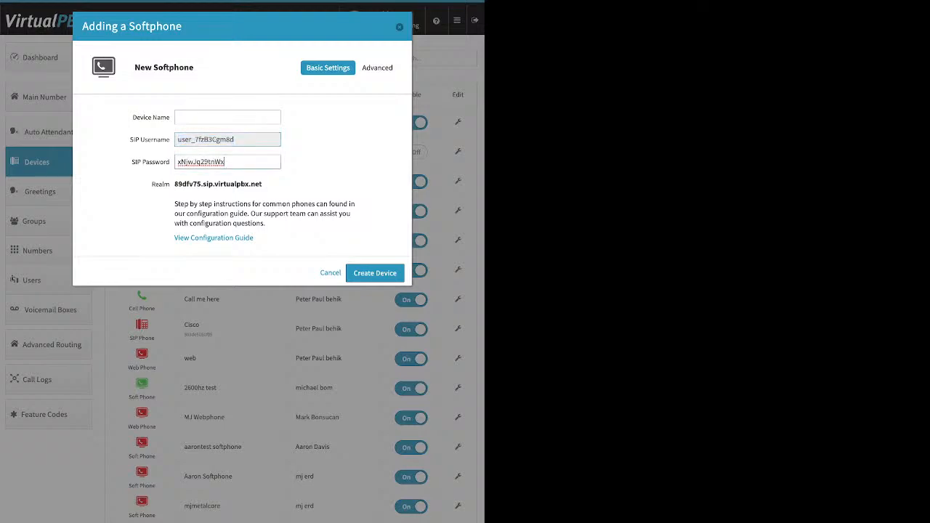
double_click(202, 162)
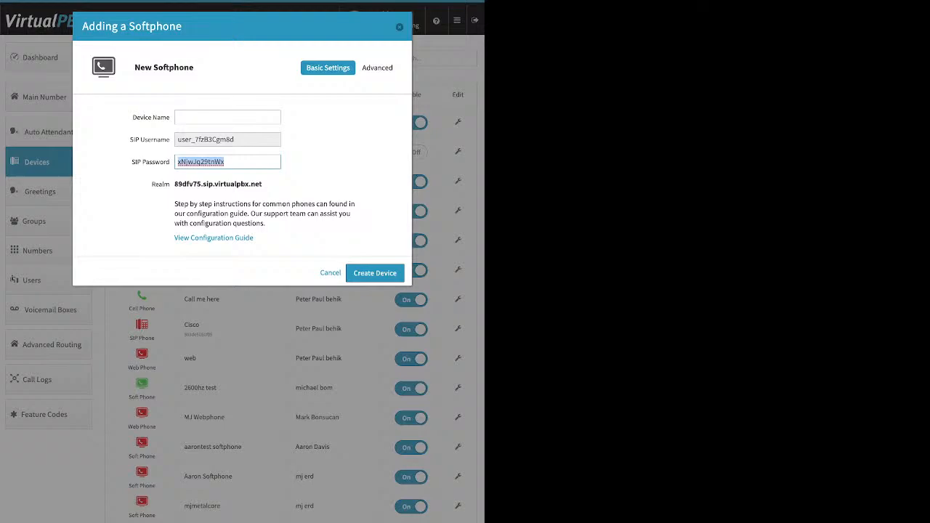
left_click_drag(263, 184, 164, 184)
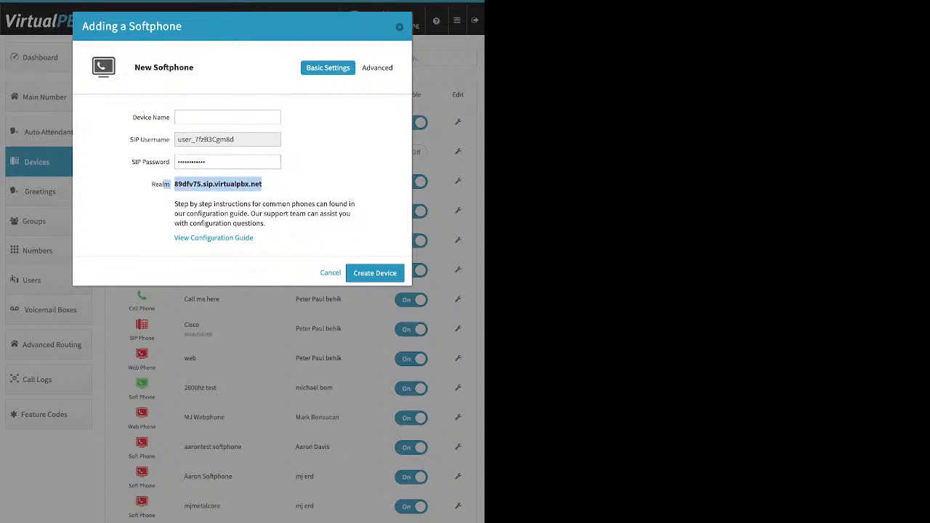
left_click(218, 185)
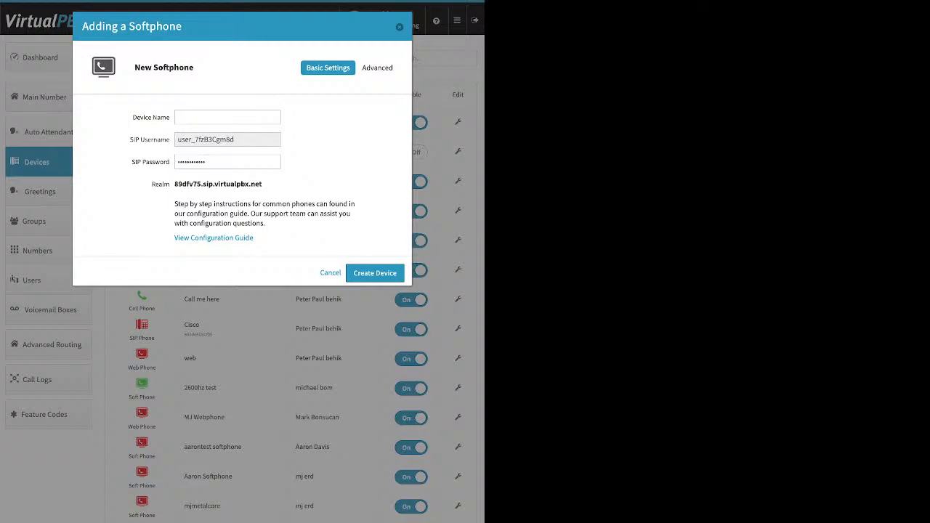
left_click(399, 27)
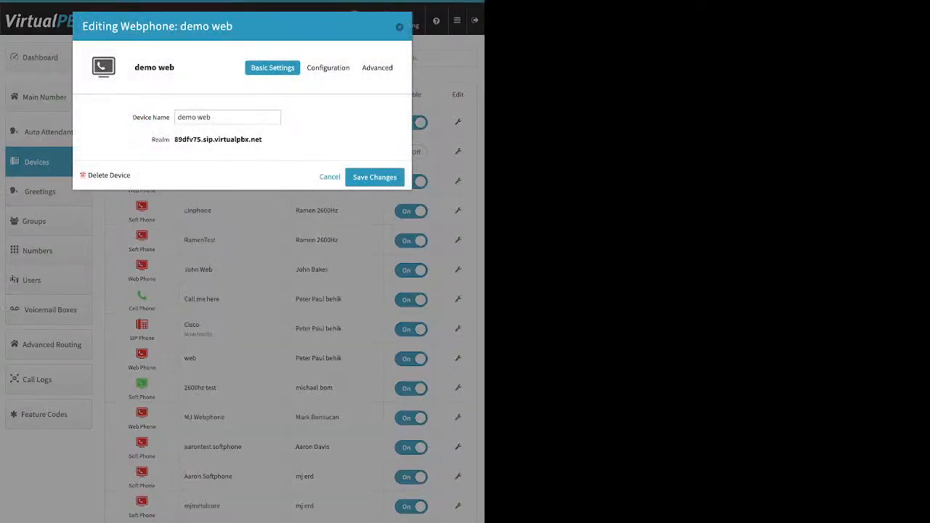
Step: Open the advanced options list of the demo web webphone and close its editor
left_click(379, 67)
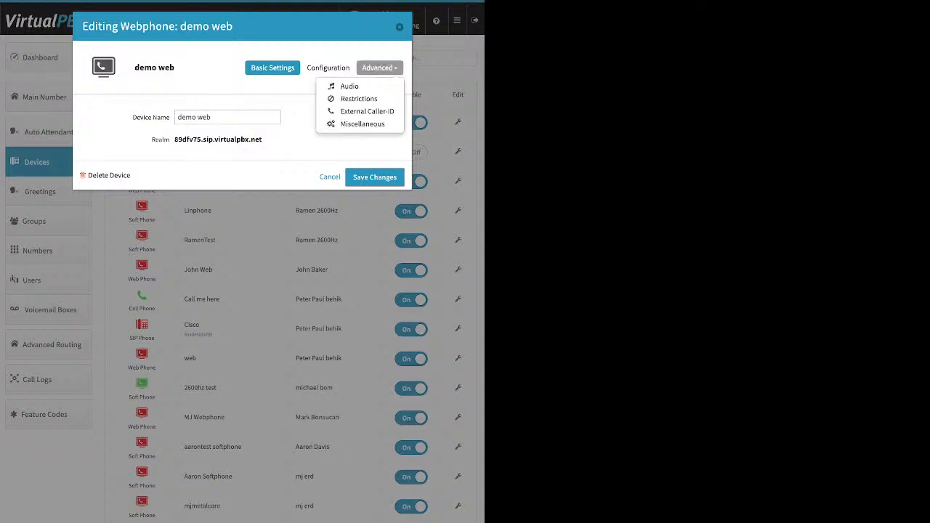
key("Escape")
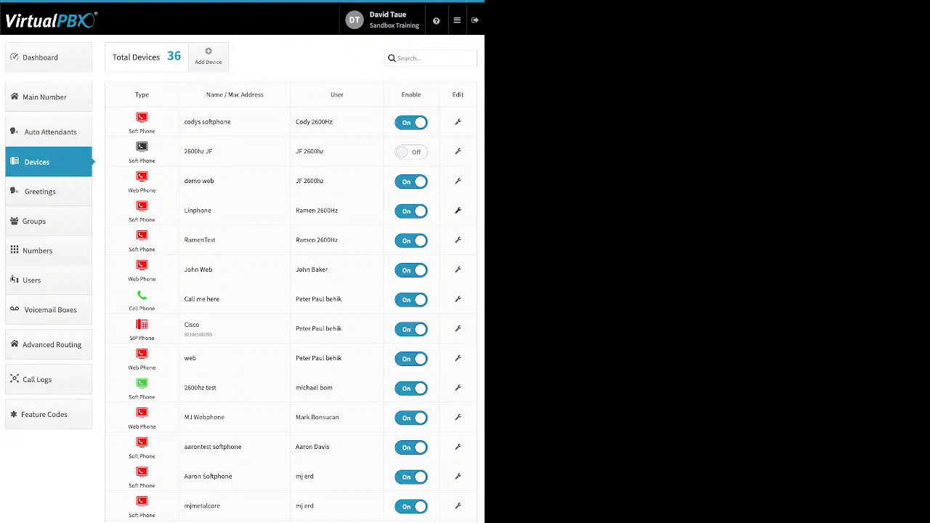
Step: Open the Linphone softphone and review its Audio, External Caller-ID and Emergency Caller-ID advanced settings, then cancel
left_click(458, 210)
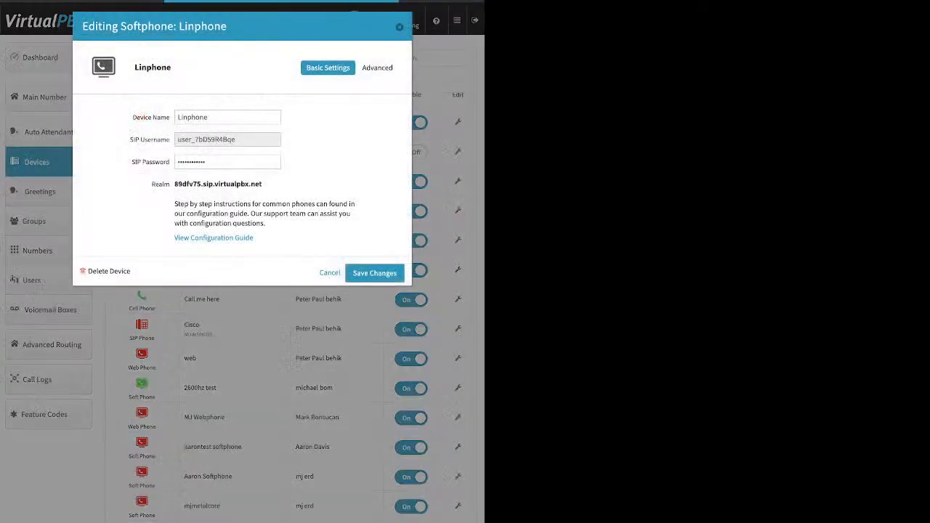
left_click(379, 67)
left_click(341, 85)
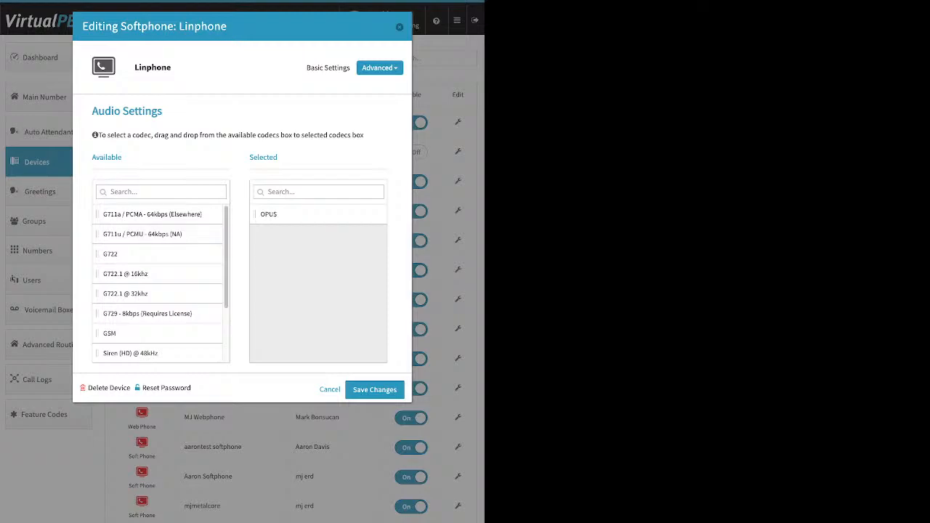
left_click(380, 67)
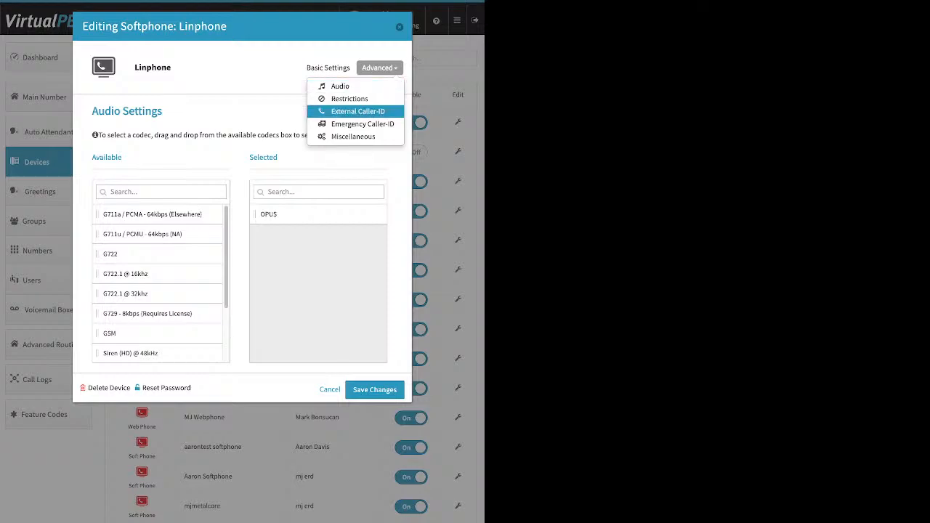
left_click(358, 112)
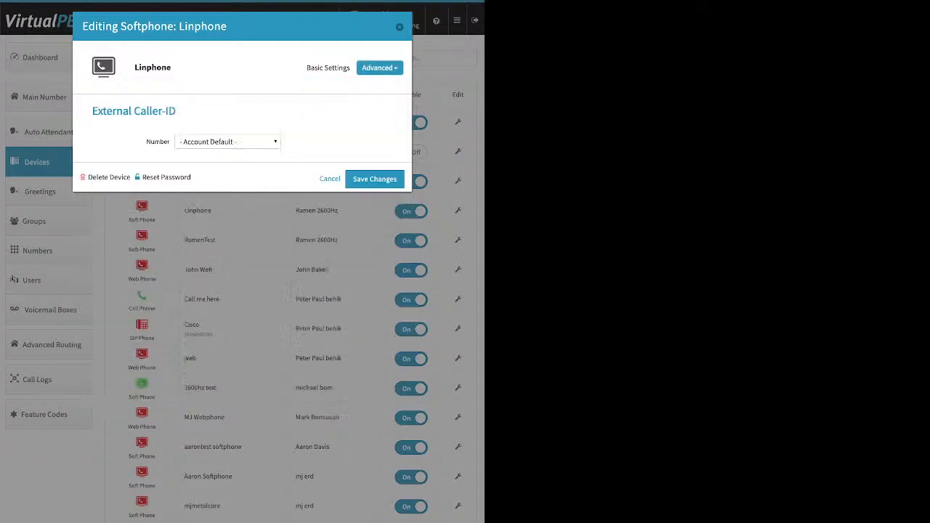
left_click(380, 68)
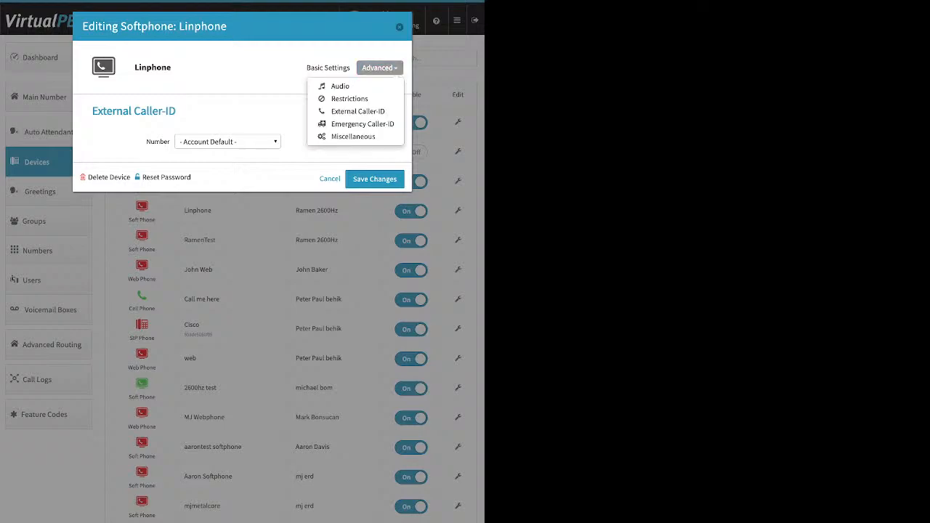
left_click(359, 124)
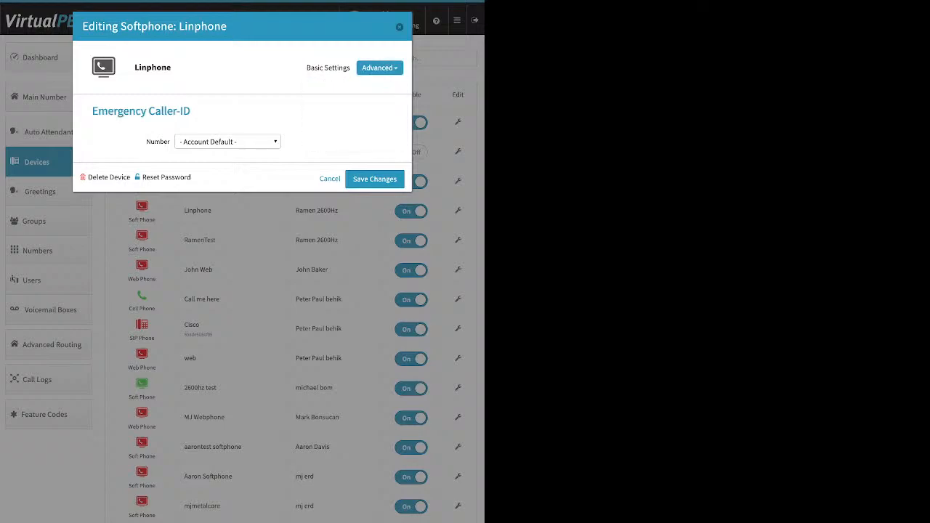
left_click(227, 142)
left_click(227, 142)
left_click(329, 179)
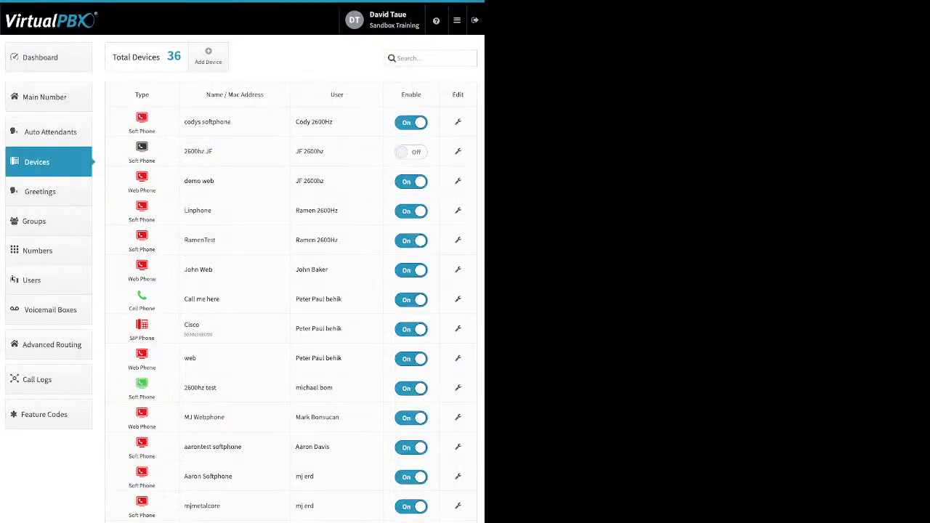
Step: Go to Greetings and start adding a new greeting with a file browse, then close the form
left_click(40, 192)
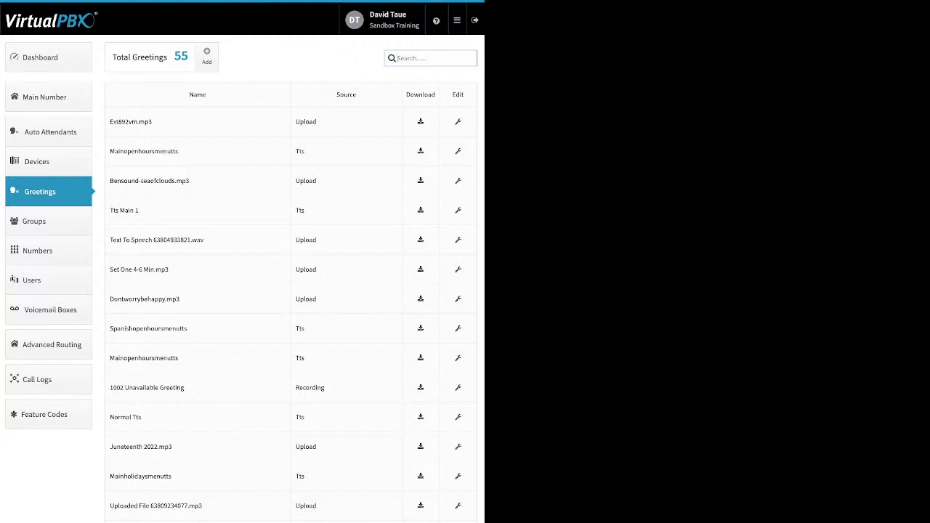
left_click(207, 56)
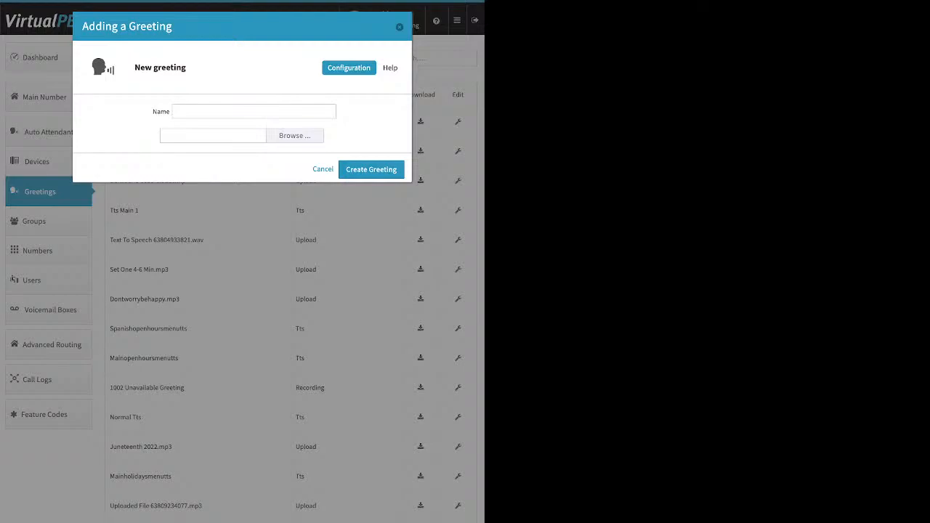
left_click(295, 135)
left_click(400, 27)
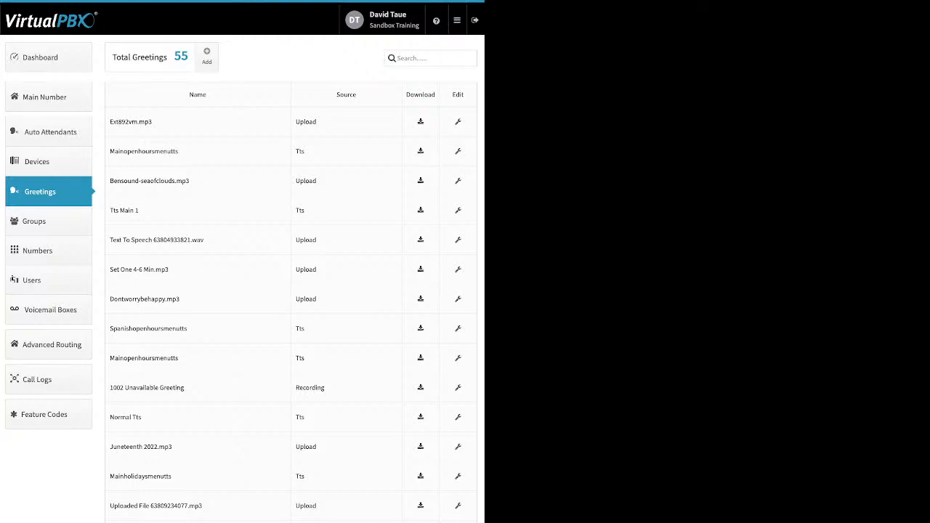
Step: Examine the greetings list's names and sources, and open the ext892vm.mp3 greeting's editor before closing it
left_click_drag(180, 151, 115, 151)
left_click_drag(306, 151, 296, 151)
double_click(306, 122)
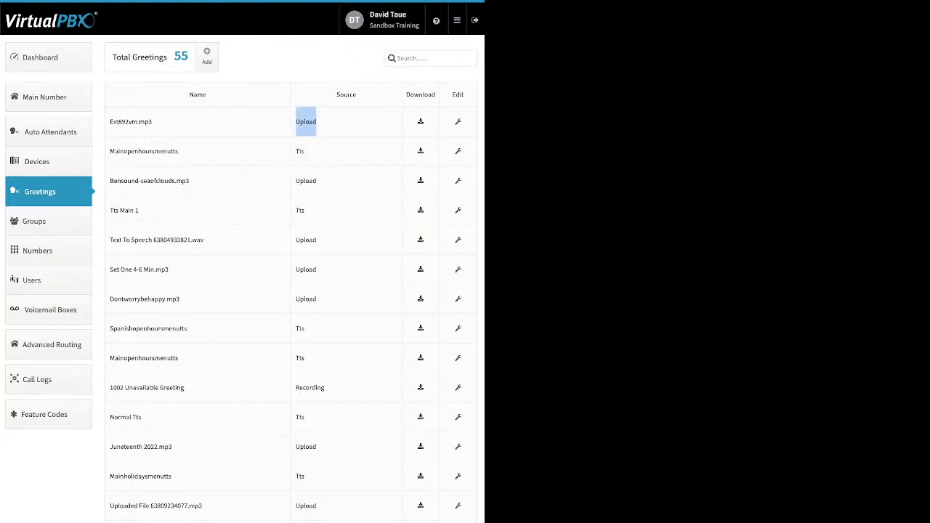
double_click(310, 388)
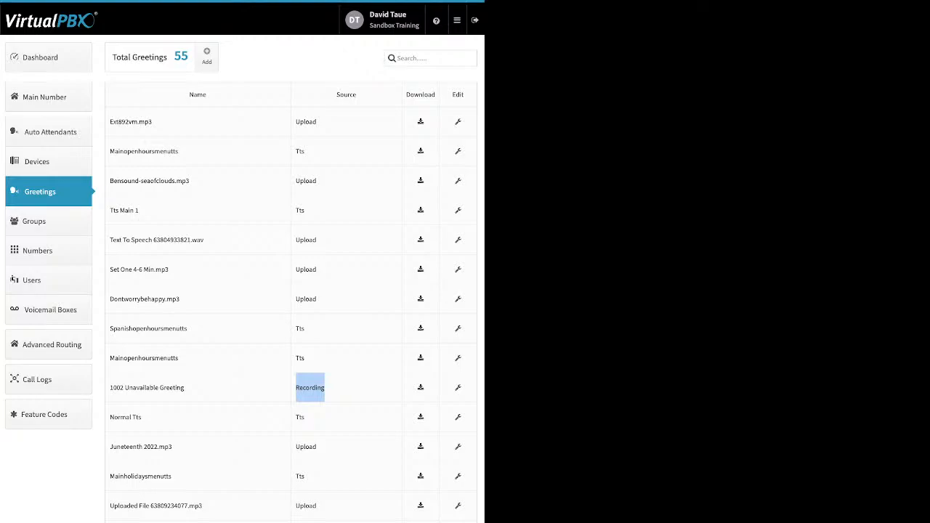
left_click(458, 122)
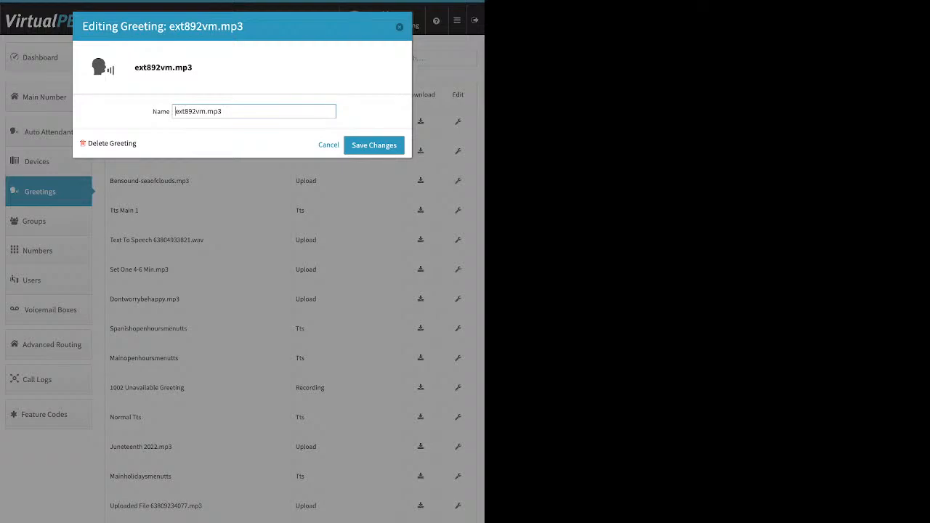
key("Escape")
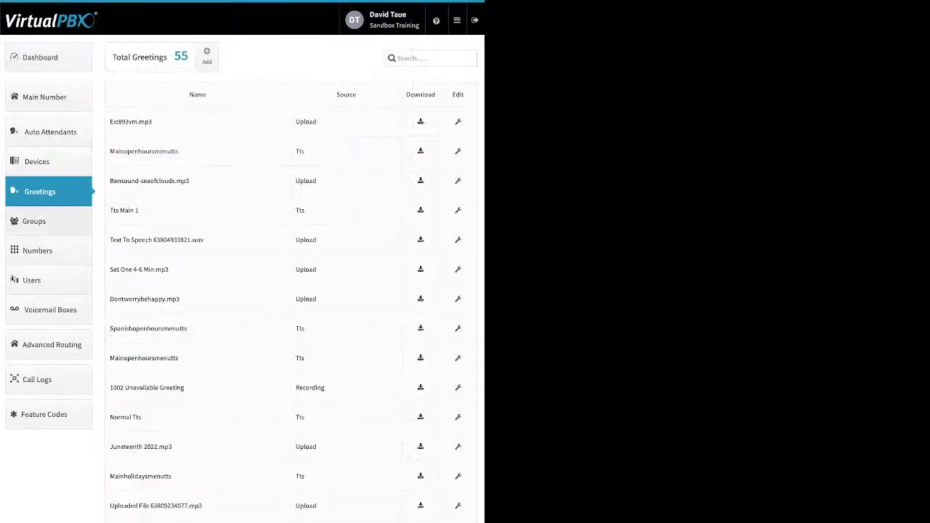
left_click(34, 221)
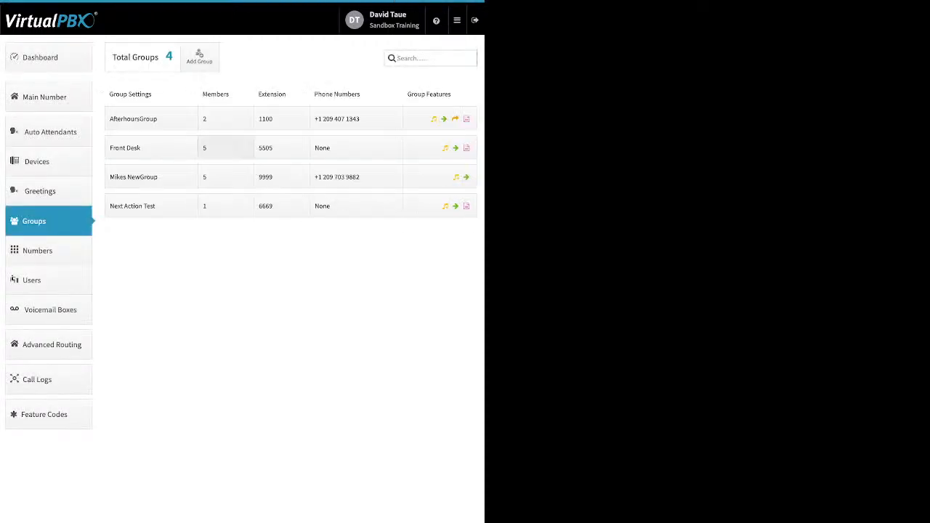
left_click(199, 57)
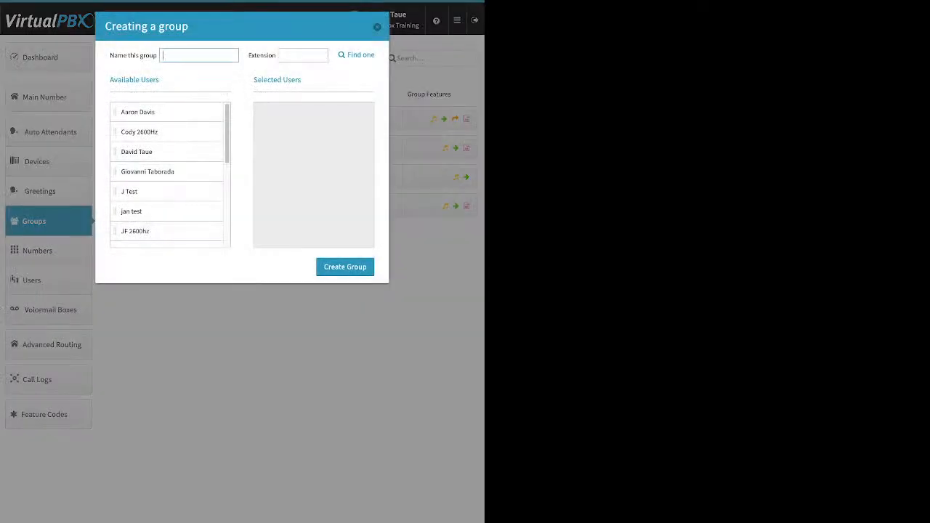
left_click_drag(166, 112, 301, 141)
left_click_drag(167, 152, 308, 116)
left_click_drag(166, 172, 308, 132)
left_click_drag(166, 191, 308, 151)
left_click_drag(167, 211, 309, 171)
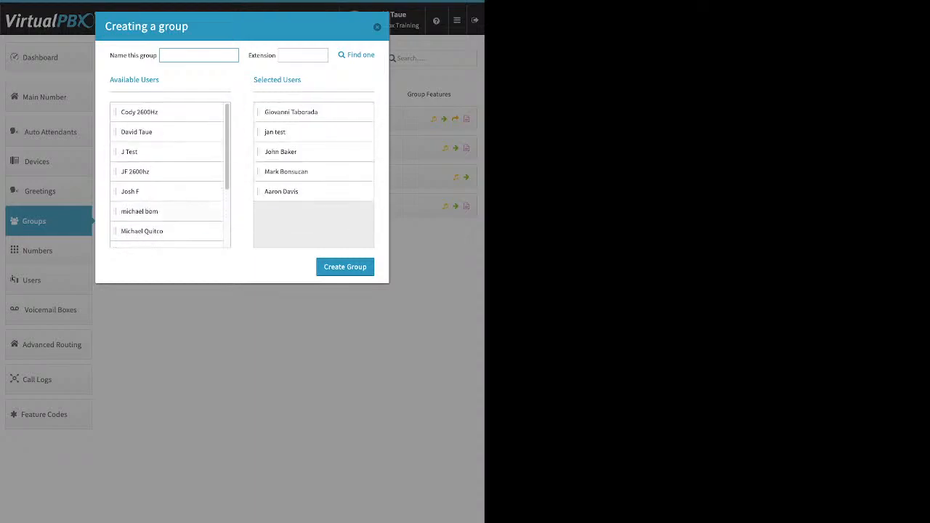
left_click_drag(167, 231, 308, 191)
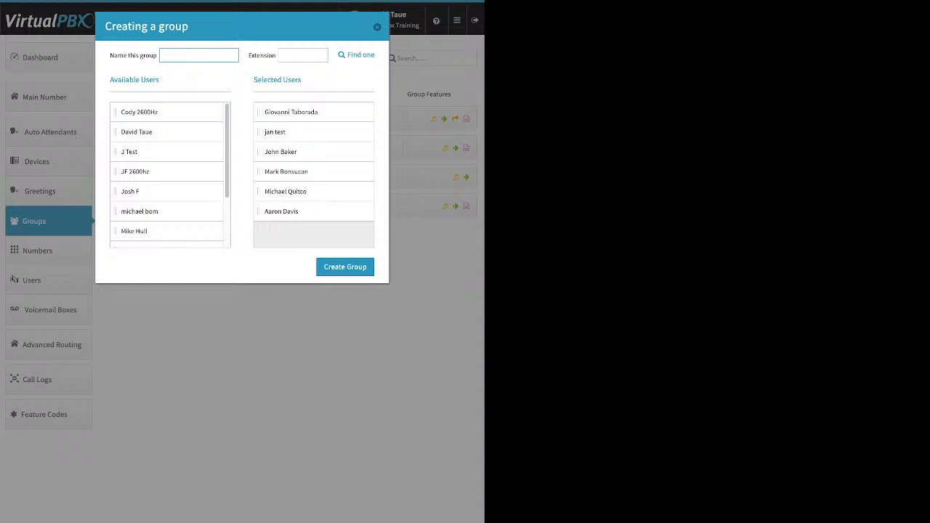
left_click(377, 27)
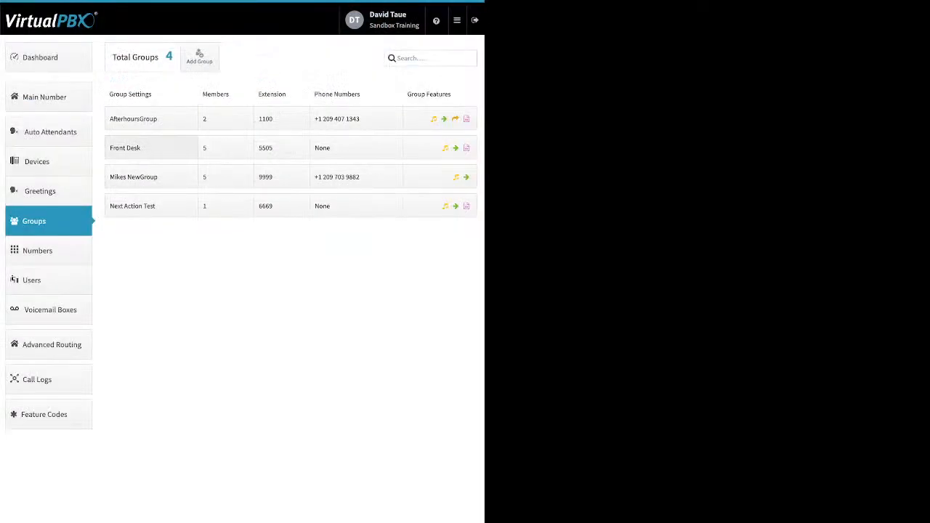
Step: Expand the Front Desk group's settings
left_click(151, 147)
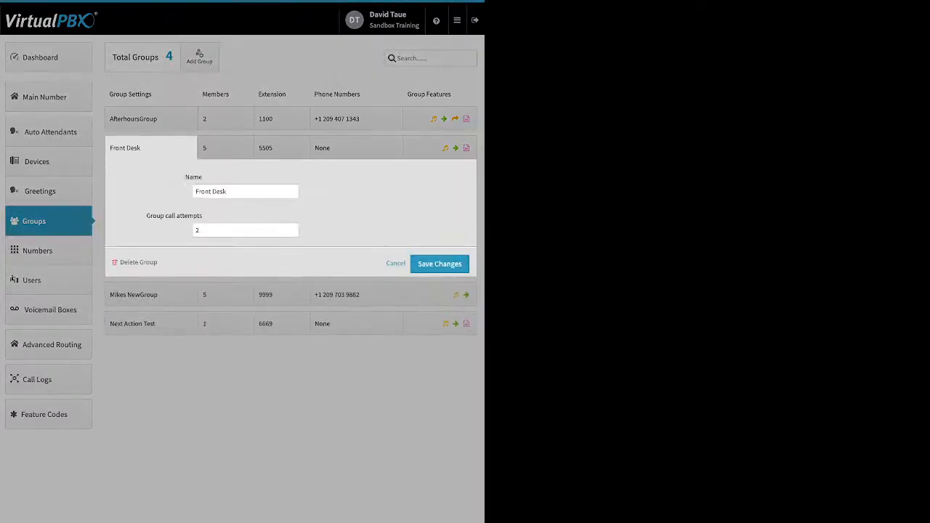
Step: Adjust the Front Desk group's call attempts with the number spinner
left_click_drag(195, 192, 201, 192)
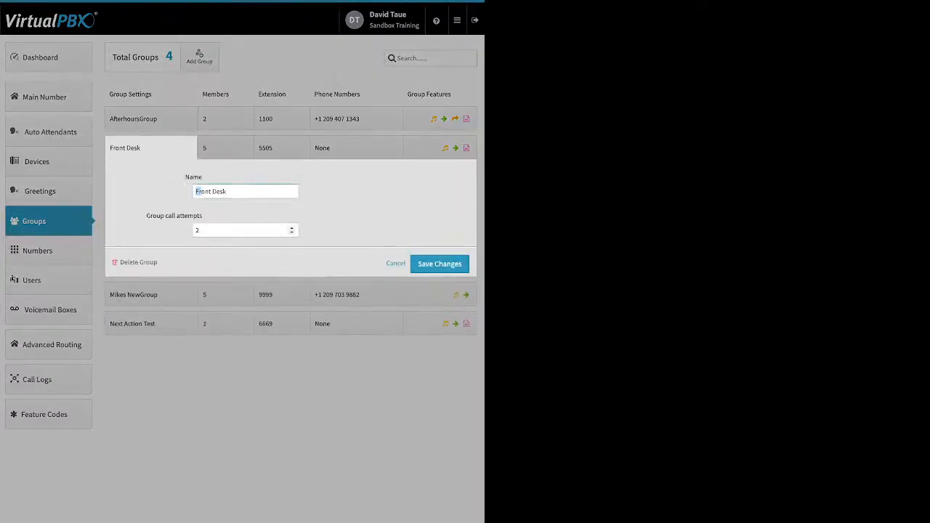
left_click_drag(147, 215, 202, 215)
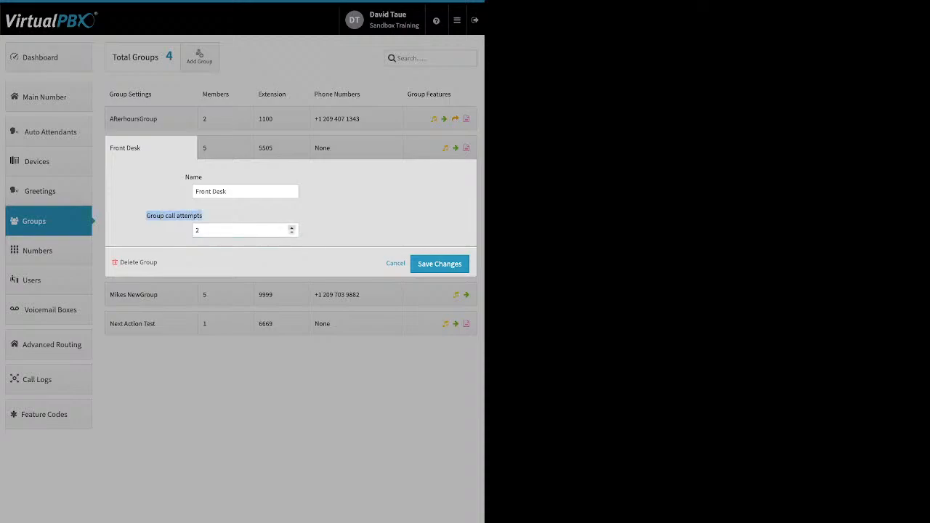
left_click(292, 227)
left_click(291, 232)
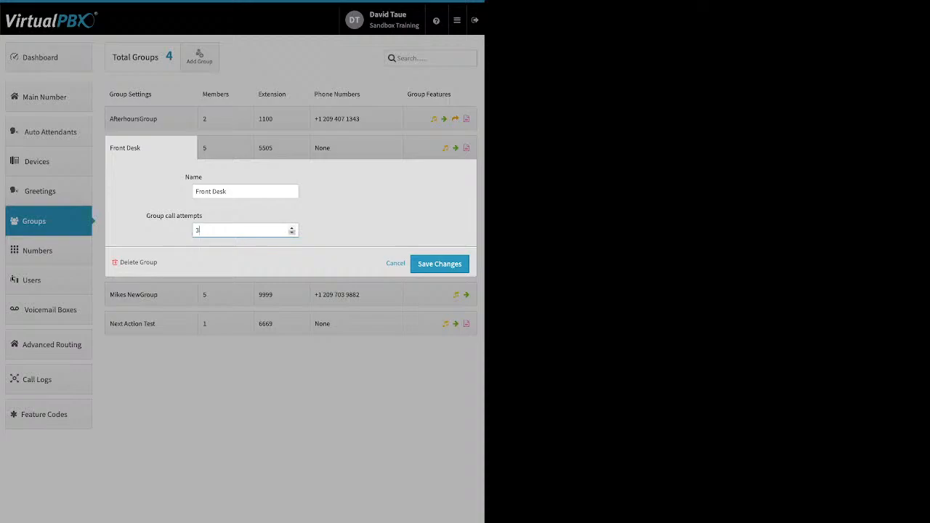
left_click(291, 233)
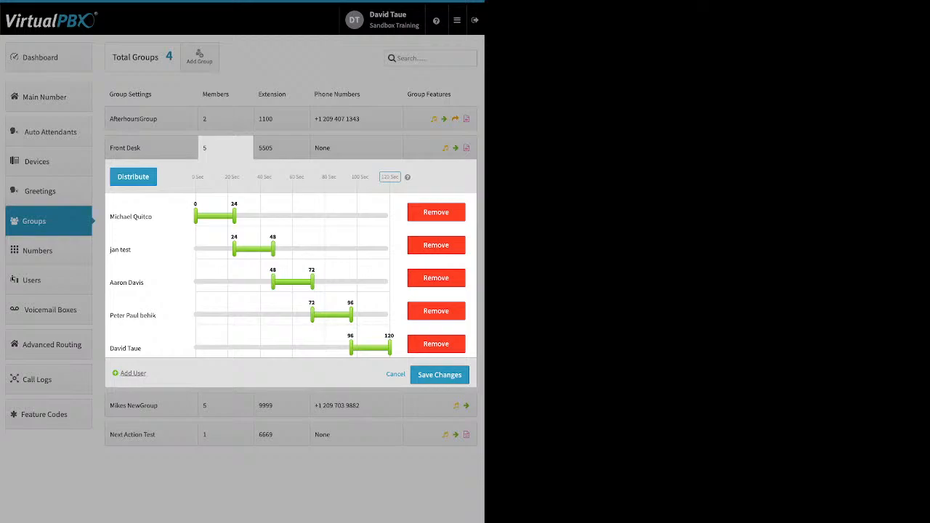
left_click(133, 372)
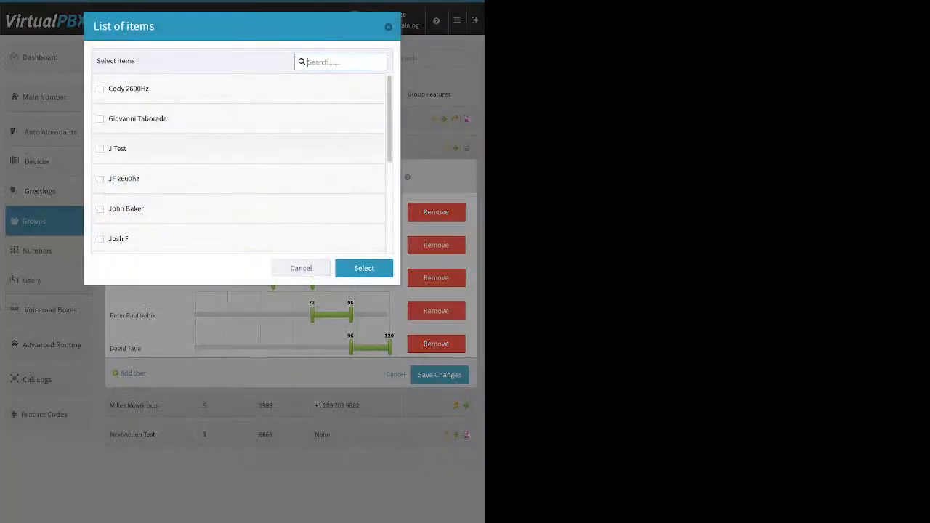
left_click(101, 118)
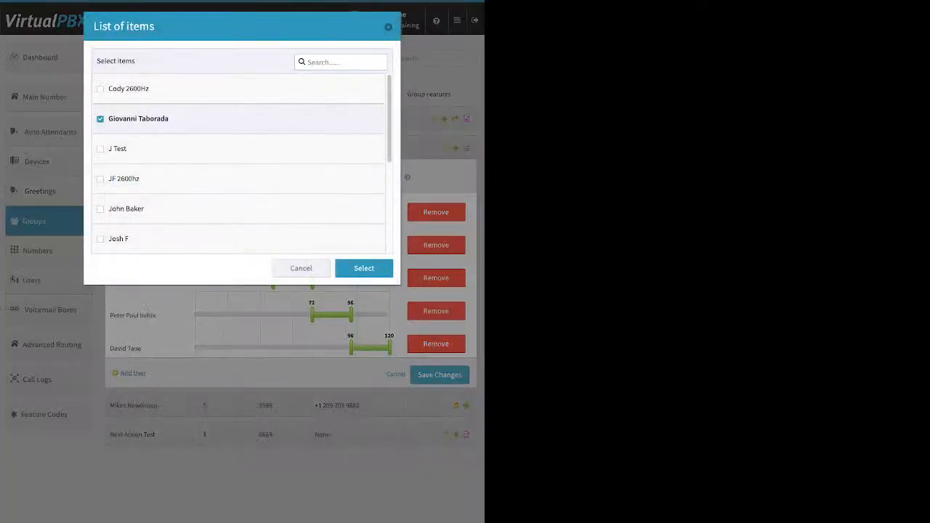
left_click(364, 268)
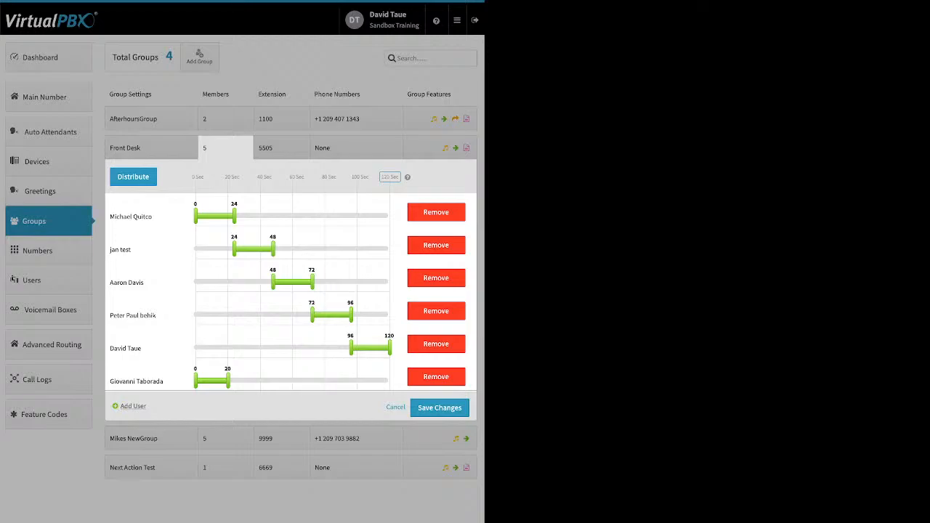
Step: Distribute the members' ring windows evenly across a 120-second timeline
left_click_drag(207, 176, 327, 177)
left_click(391, 176)
left_click(133, 177)
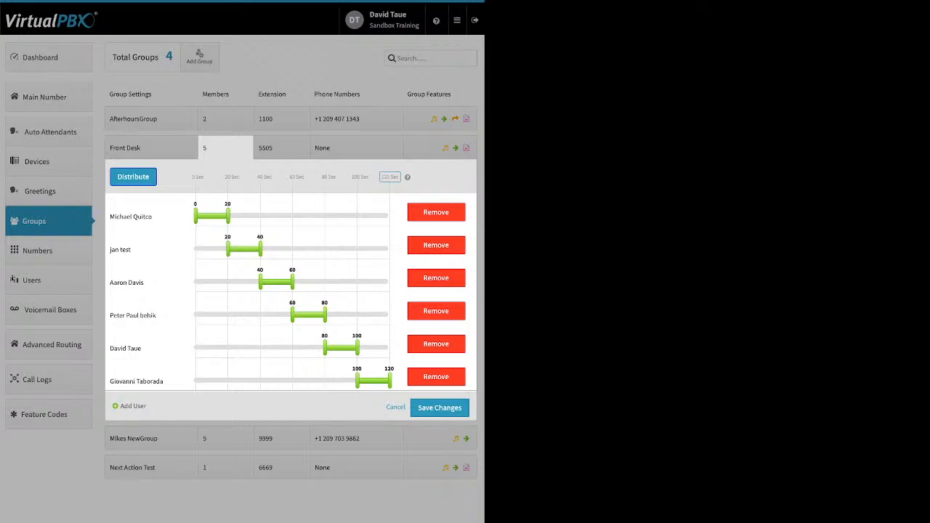
Step: Stretch every member's ring window to span 0 to 120 seconds so all ring together
left_click_drag(228, 216, 390, 216)
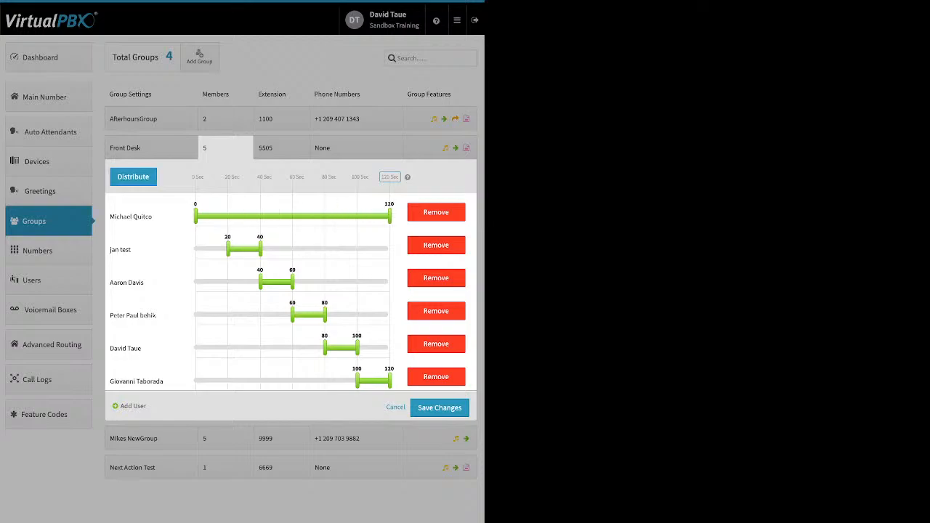
left_click_drag(228, 250, 195, 249)
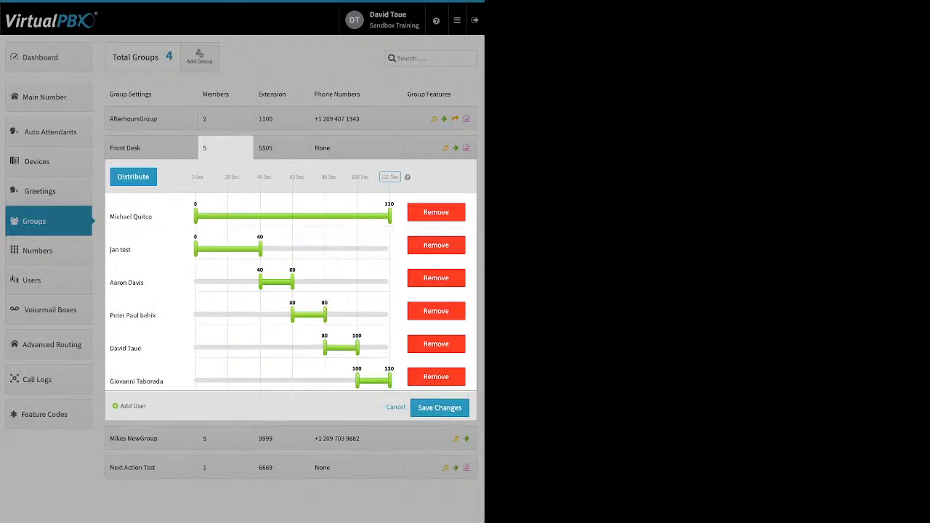
left_click_drag(260, 249, 390, 249)
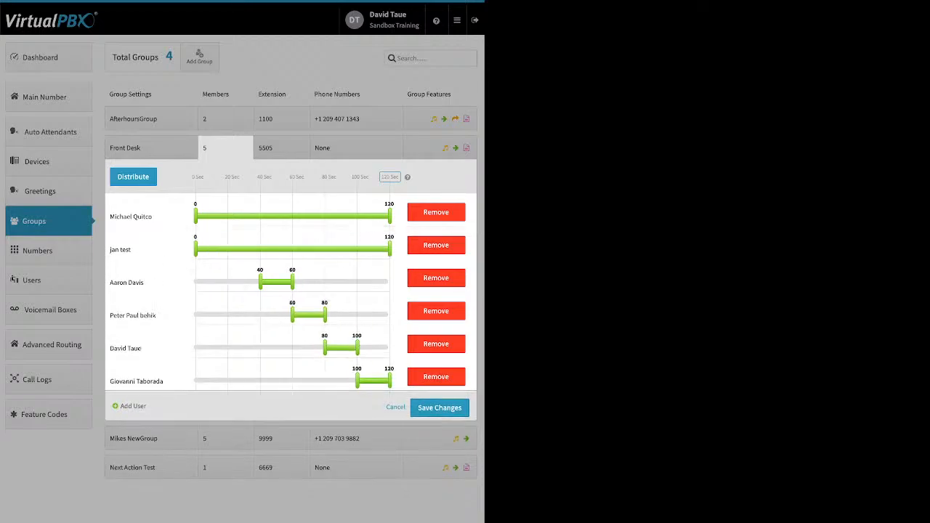
left_click_drag(260, 282, 195, 282)
left_click_drag(292, 282, 318, 282)
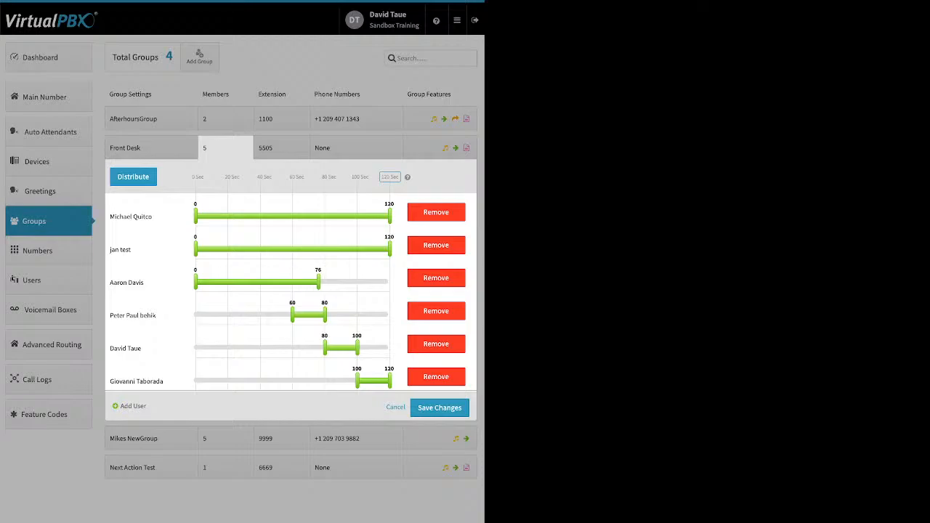
left_click_drag(292, 314, 195, 315)
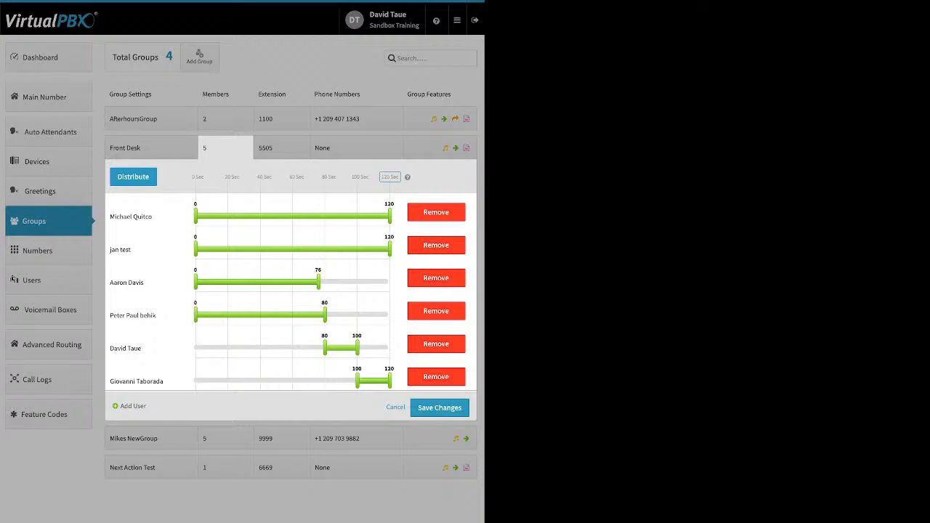
left_click_drag(325, 347, 285, 347)
left_click_drag(357, 380, 243, 381)
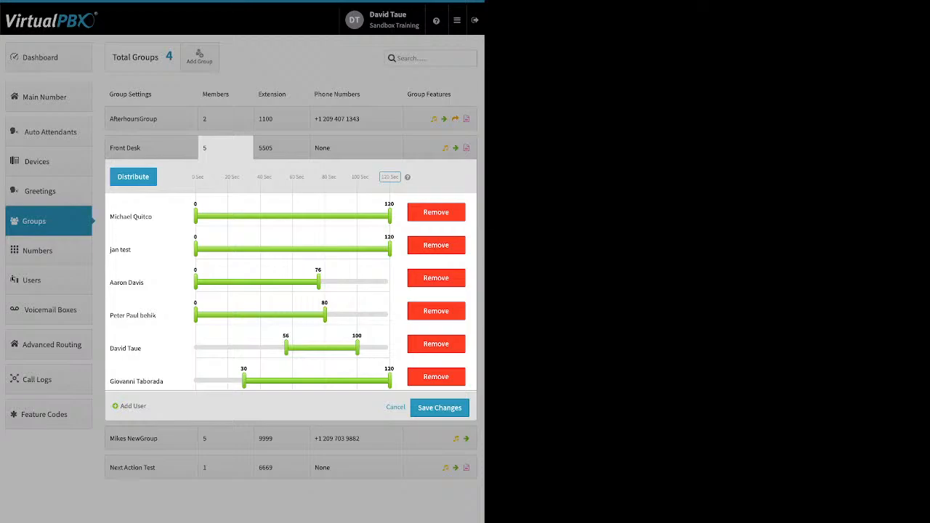
left_click_drag(322, 282, 378, 290)
left_click_drag(318, 282, 390, 282)
left_click_drag(325, 314, 390, 314)
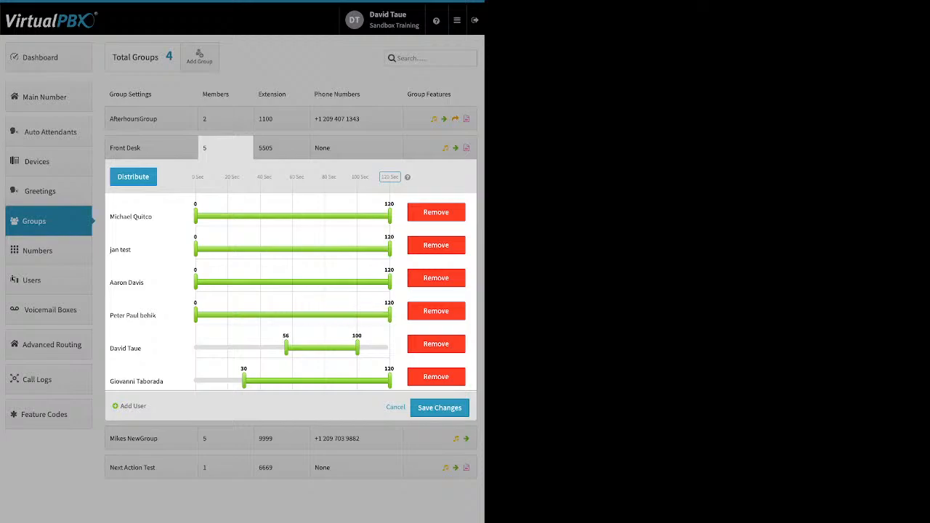
left_click_drag(286, 348, 195, 348)
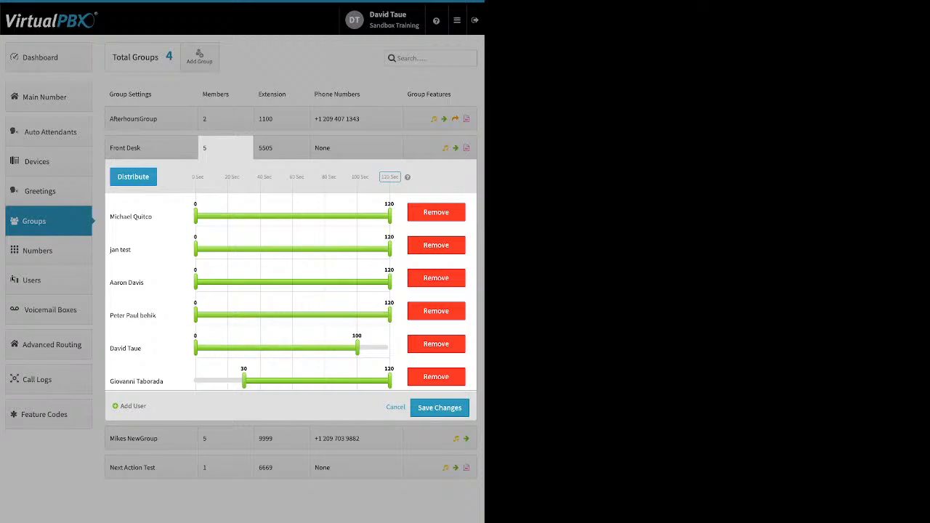
left_click_drag(357, 348, 390, 348)
left_click_drag(244, 381, 194, 381)
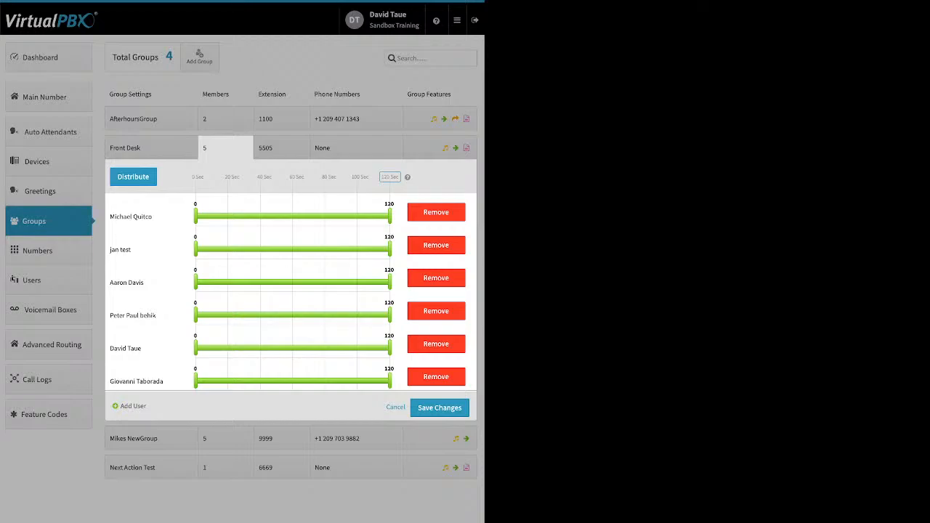
left_click(133, 177)
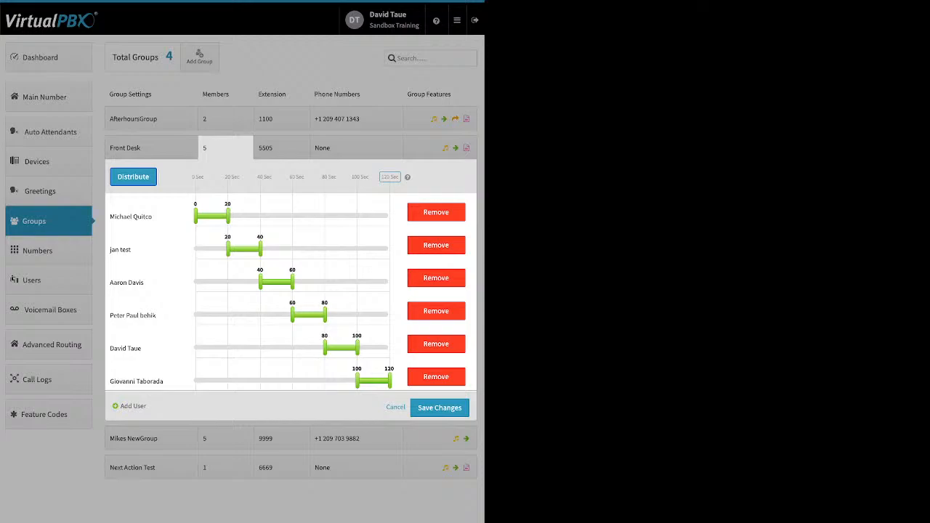
left_click_drag(136, 381, 146, 211)
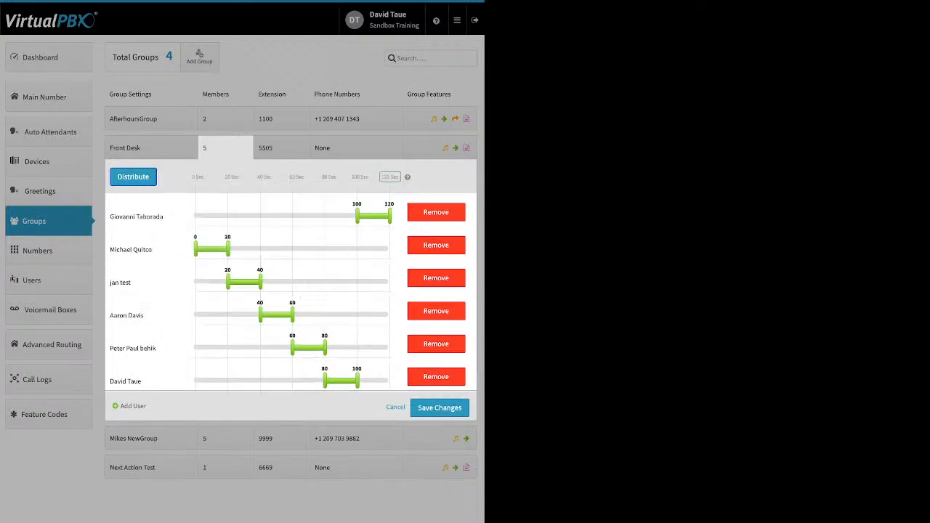
left_click_drag(131, 250, 146, 348)
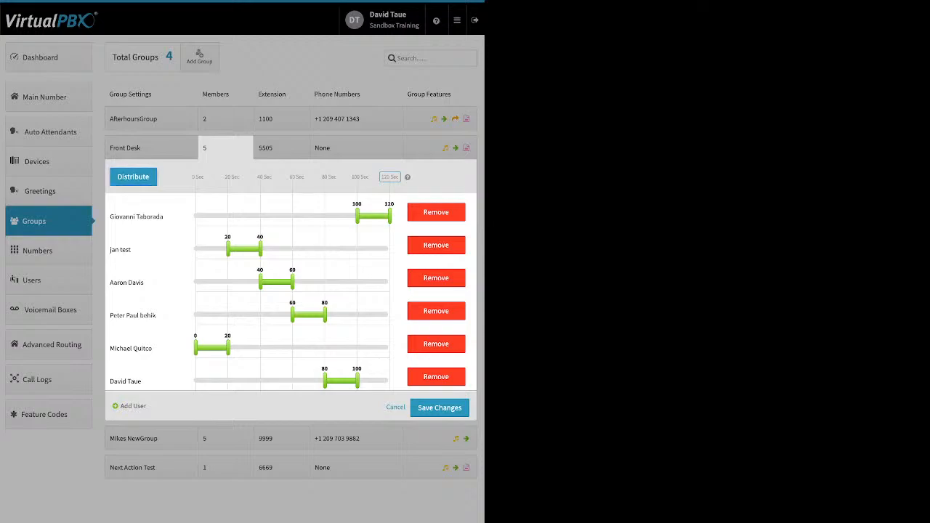
left_click(133, 177)
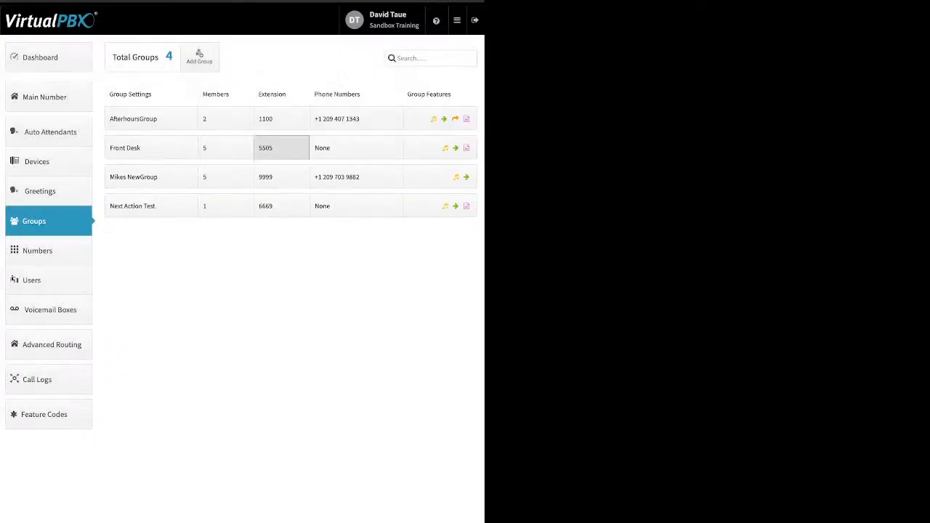
Step: Open the Front Desk group's features and view its Ringback settings, then close the dialog
left_click(281, 148)
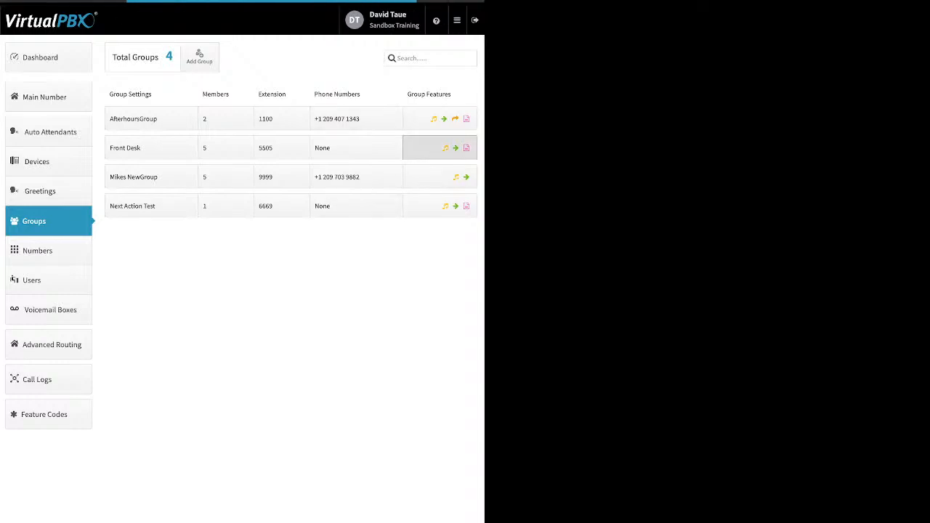
left_click(440, 147)
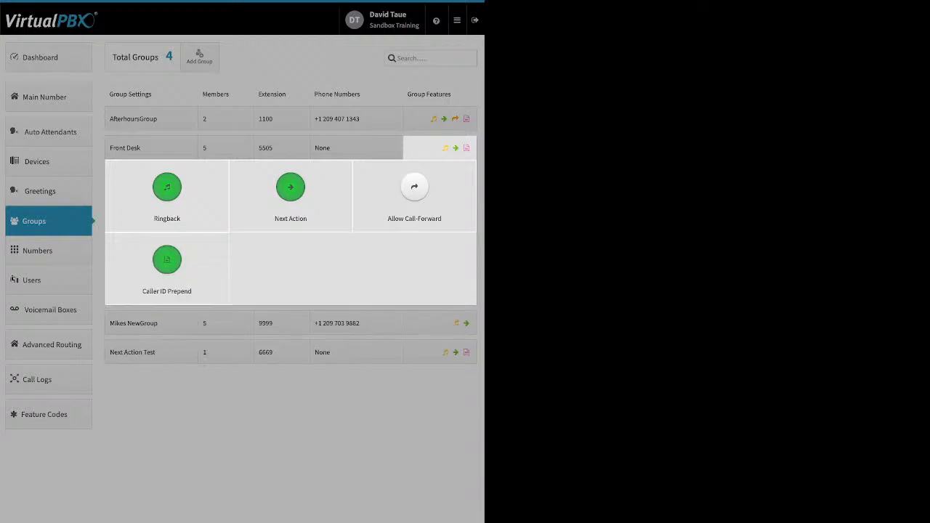
left_click(167, 191)
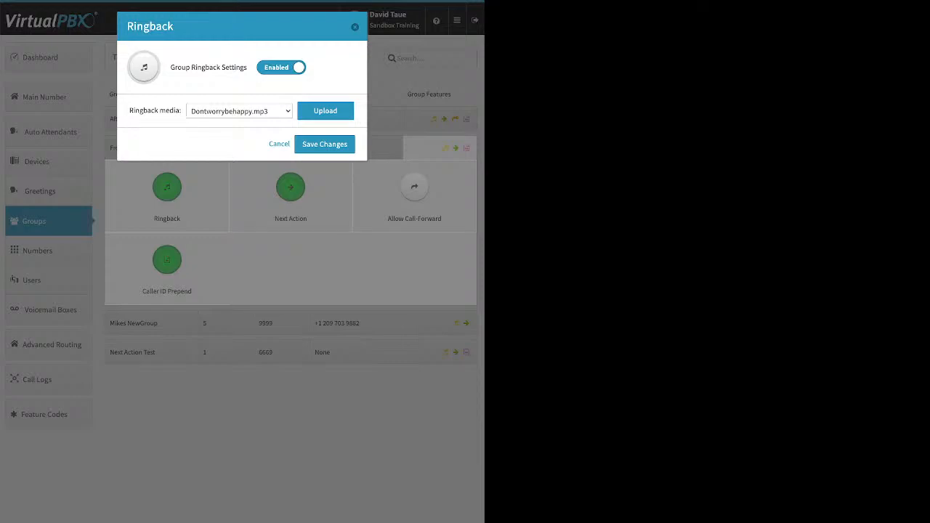
key("Escape")
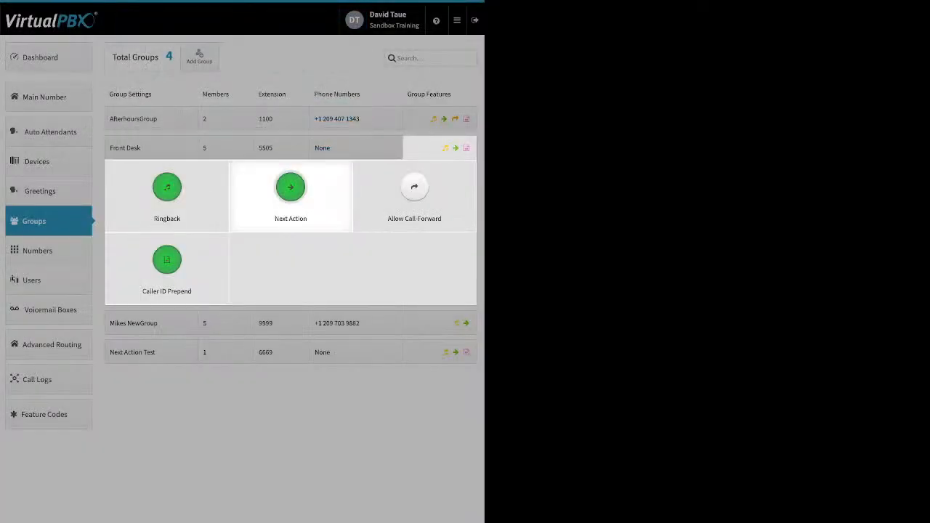
Step: Set the Front Desk group's Next Action to forward unanswered calls to jan test's VMBox and save
left_click(291, 187)
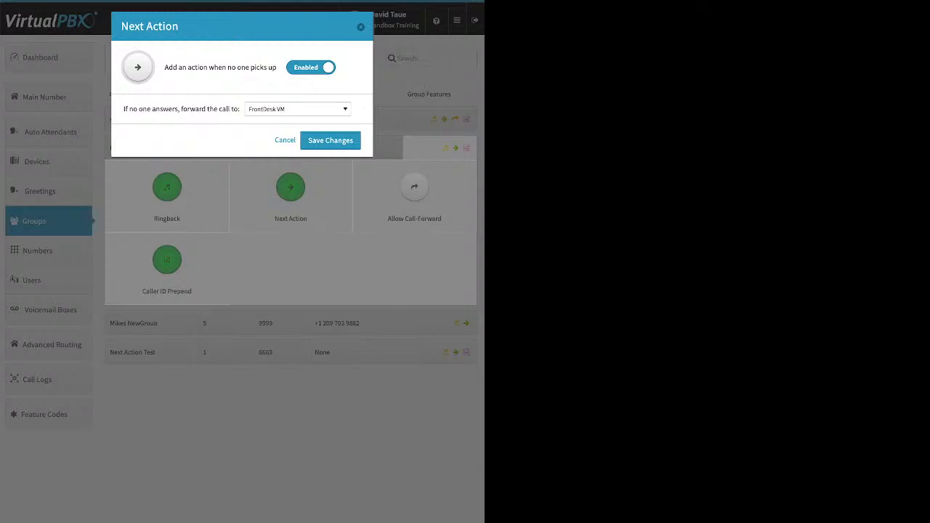
left_click_drag(124, 109, 241, 109)
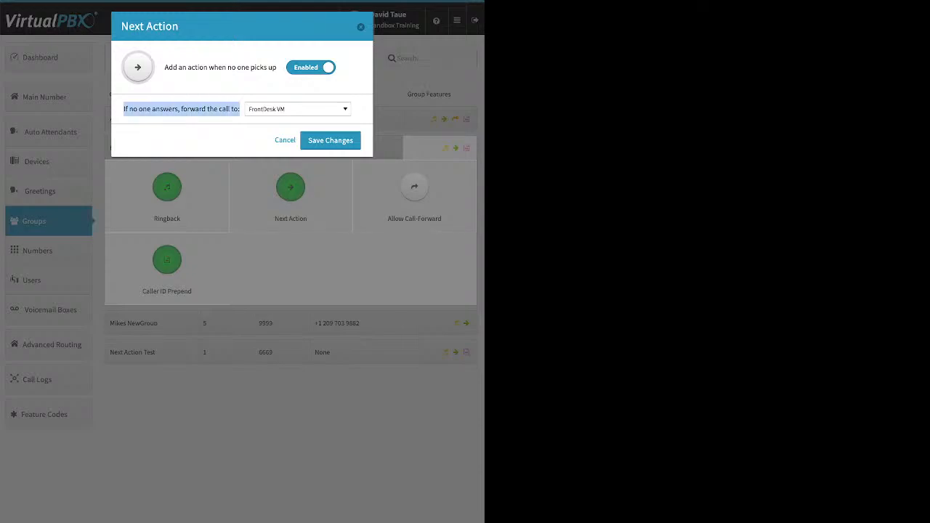
left_click(241, 110)
left_click(298, 109)
scroll(294, 242, "up", 15)
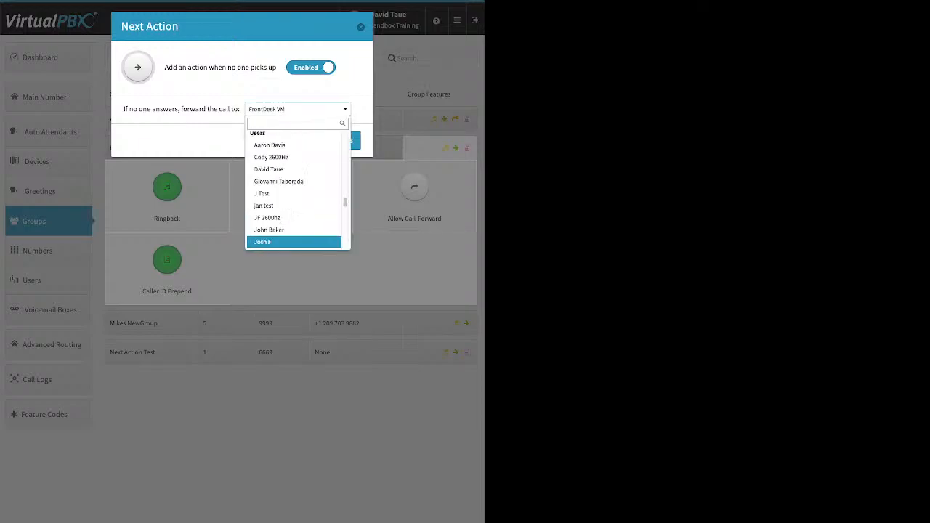
scroll(294, 186, "up", 3)
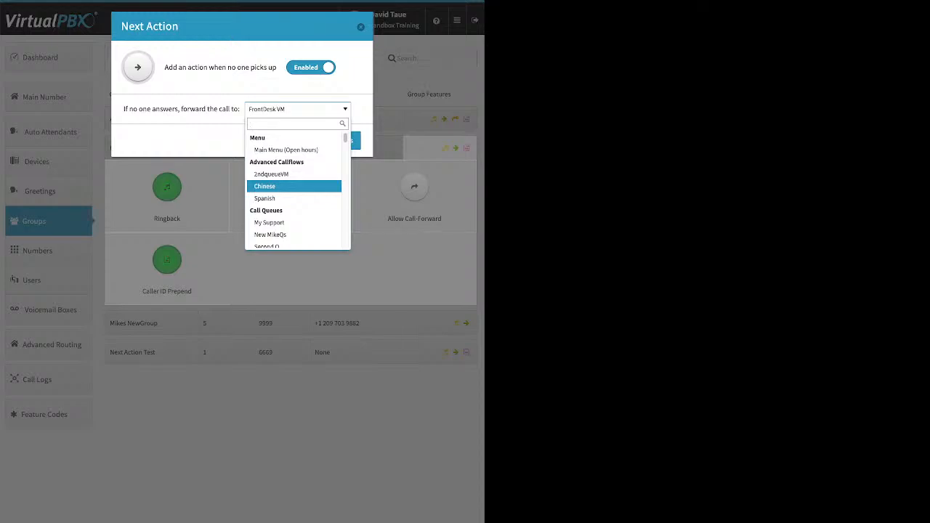
scroll(294, 188, "down", 1)
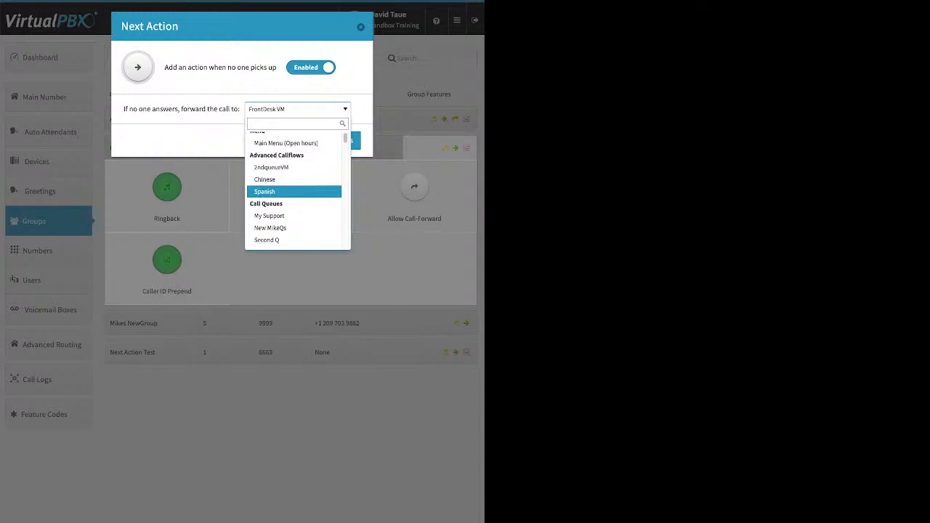
scroll(294, 186, "down", 3)
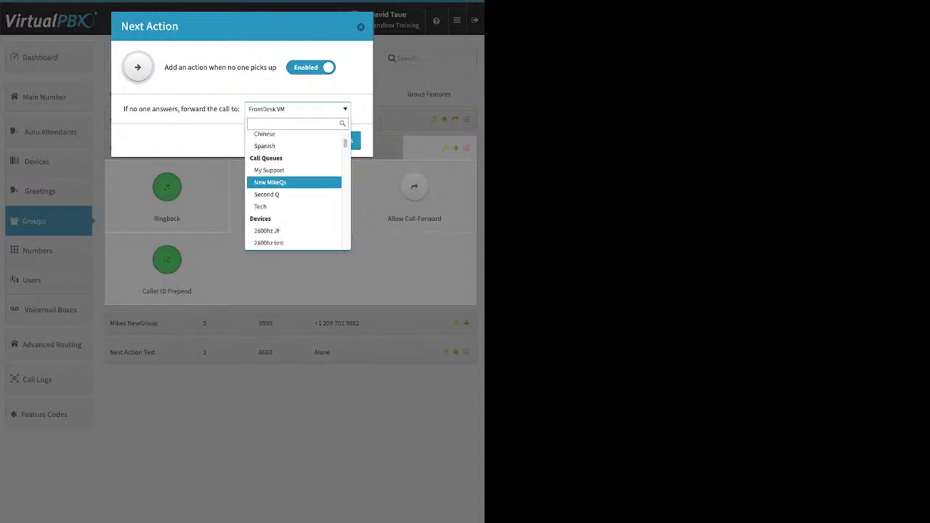
scroll(295, 183, "down", 5)
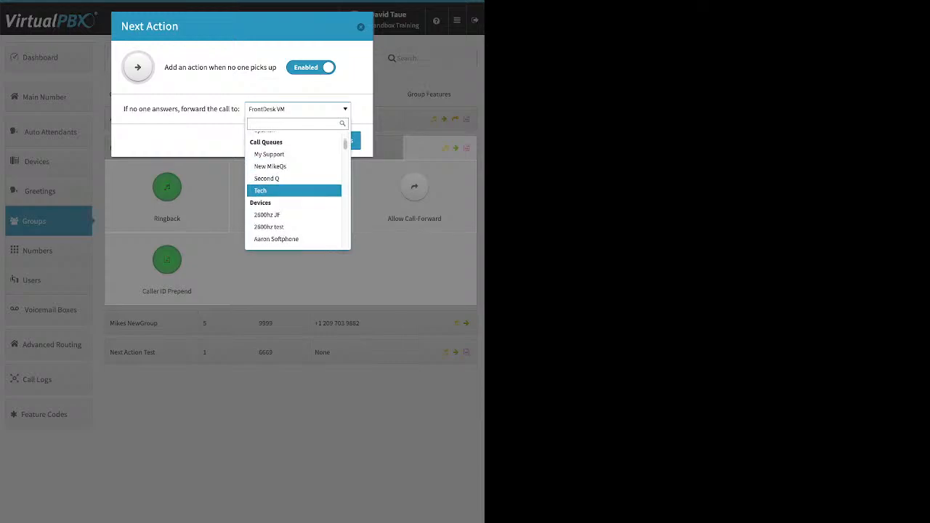
scroll(295, 185, "down", 10)
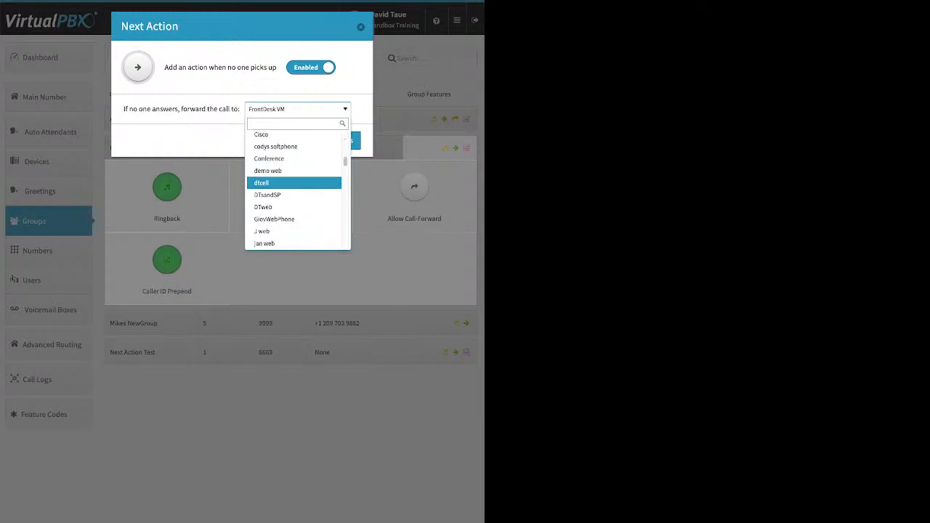
scroll(295, 185, "down", 10)
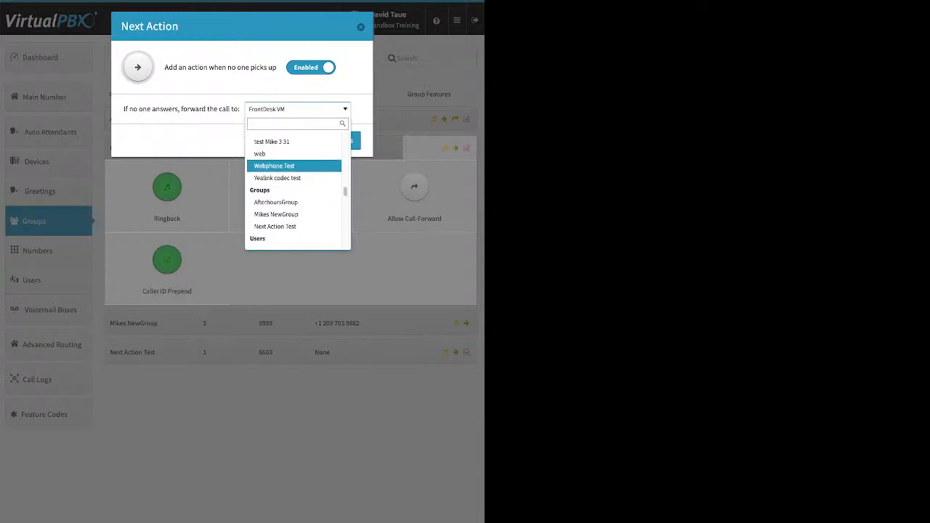
scroll(294, 176, "down", 2)
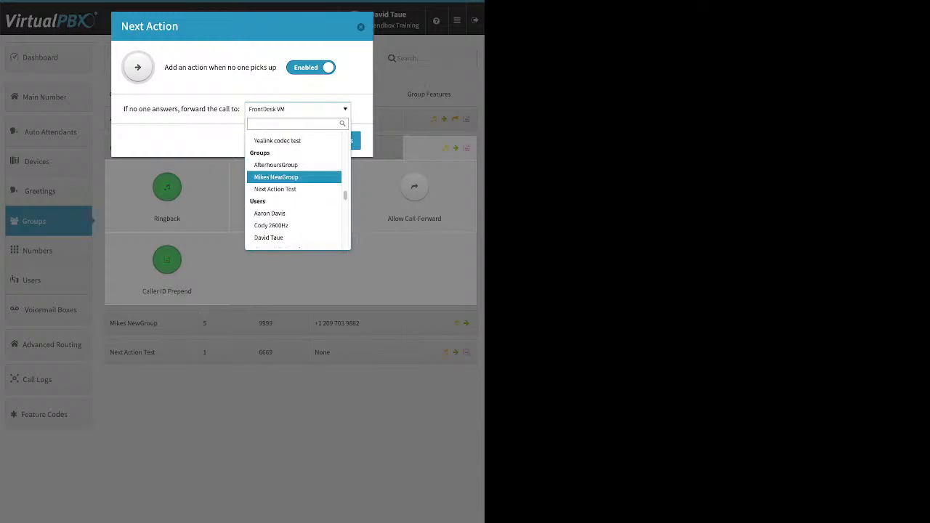
scroll(294, 174, "down", 3)
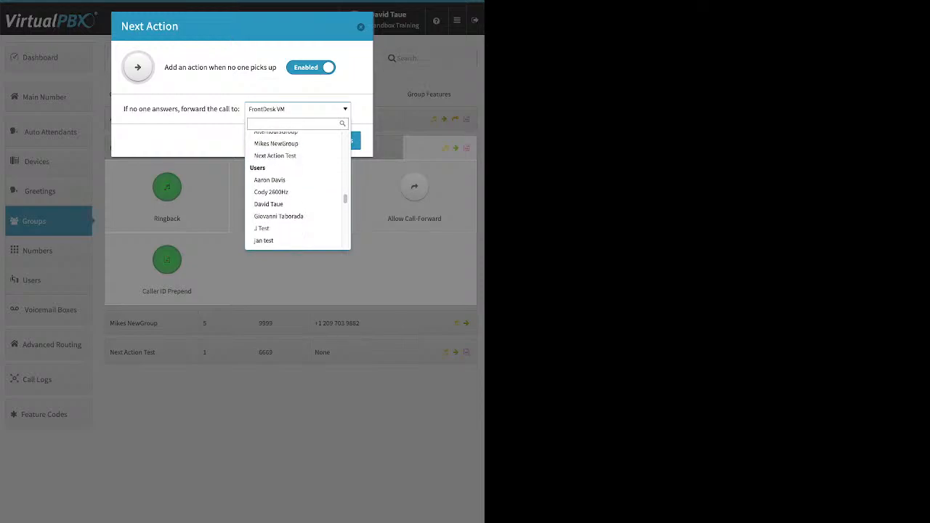
scroll(295, 174, "down", 5)
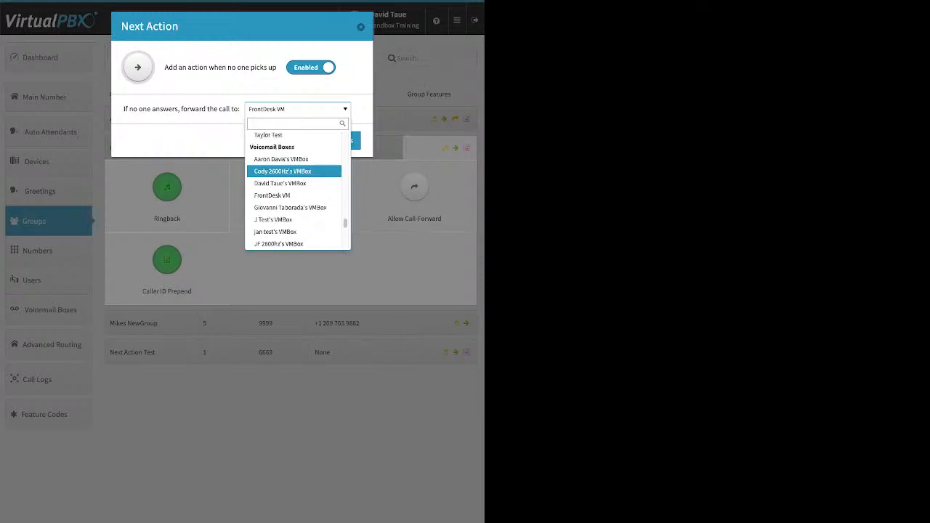
scroll(295, 174, "down", 5)
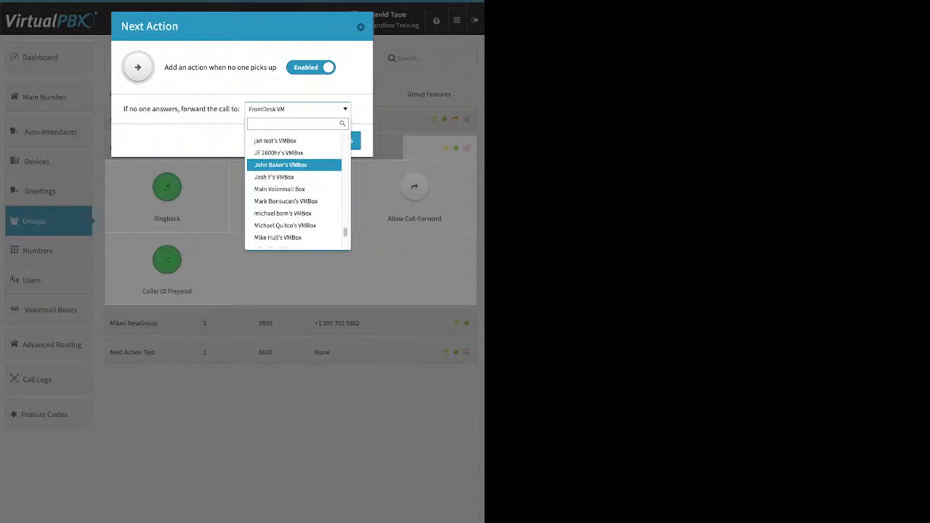
left_click(275, 141)
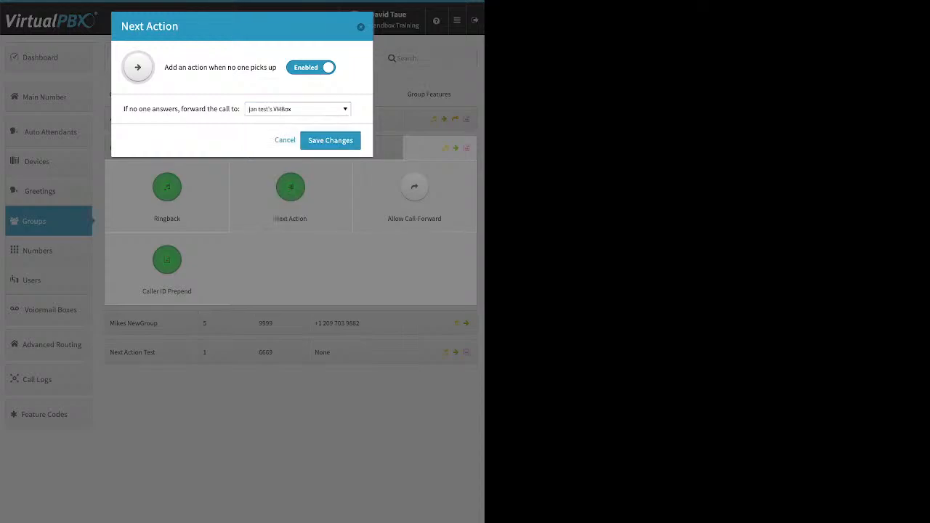
left_click(330, 140)
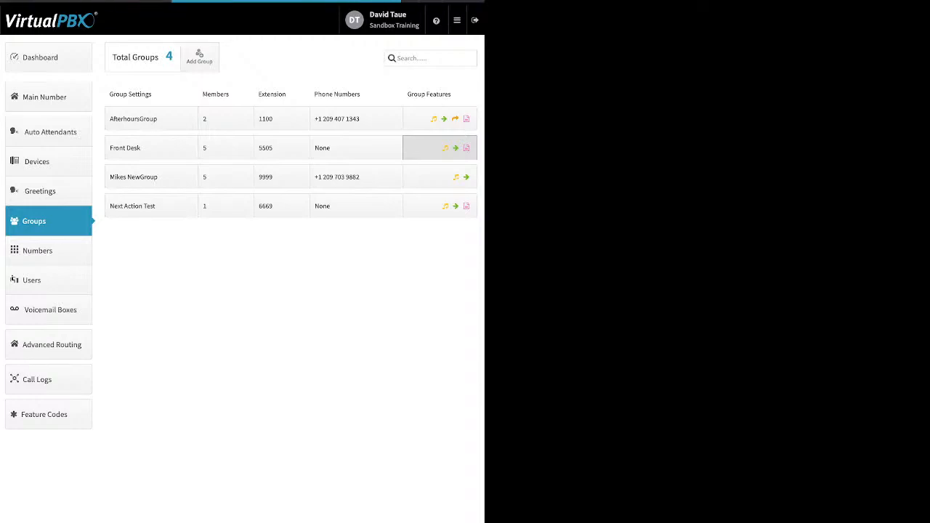
Step: Enable Allow Call-Forward for the Front Desk group, then view its Caller ID Prepend settings
left_click(439, 148)
left_click(414, 195)
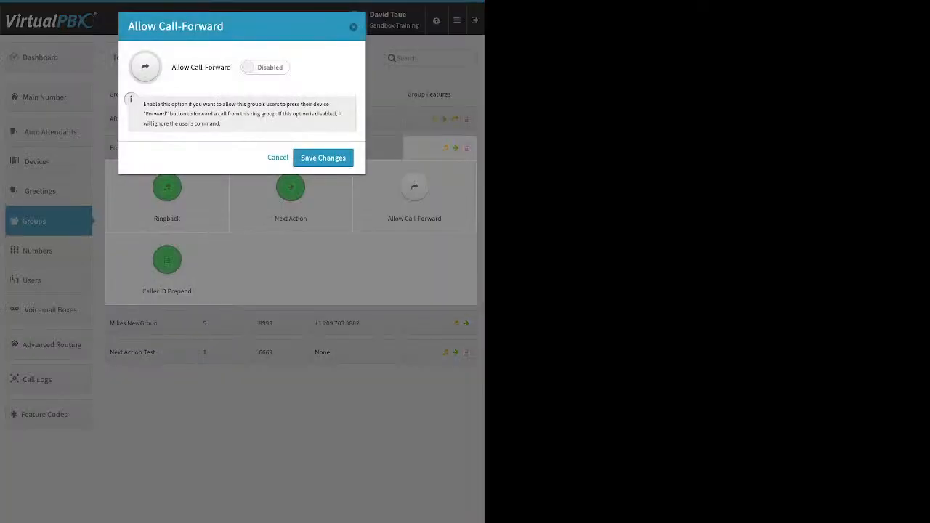
left_click(265, 67)
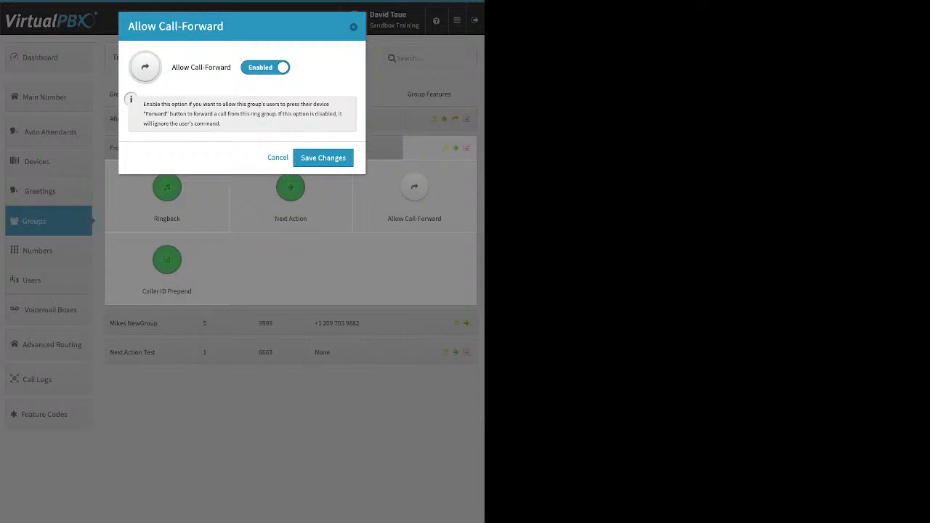
left_click(323, 157)
left_click(167, 259)
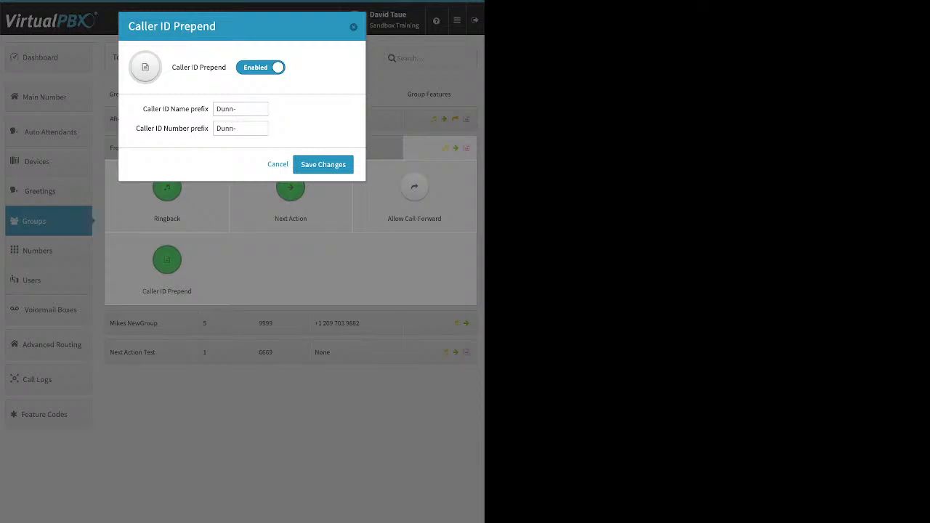
key("Escape")
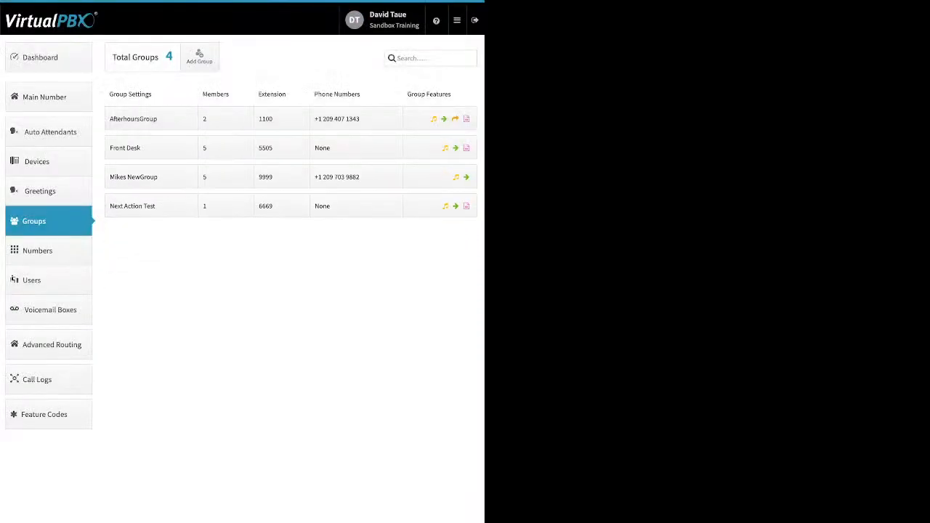
Step: Open the numbers in use and view the first number's options menu
left_click(37, 250)
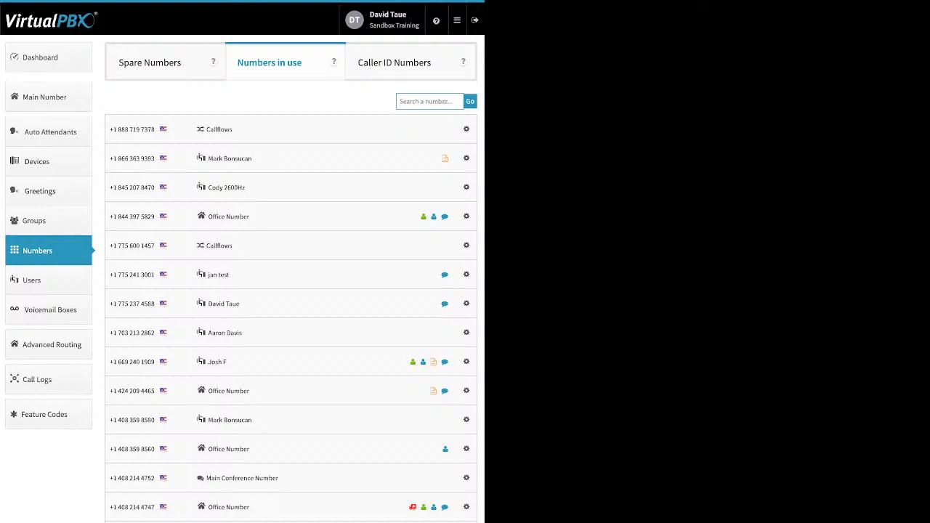
left_click(467, 129)
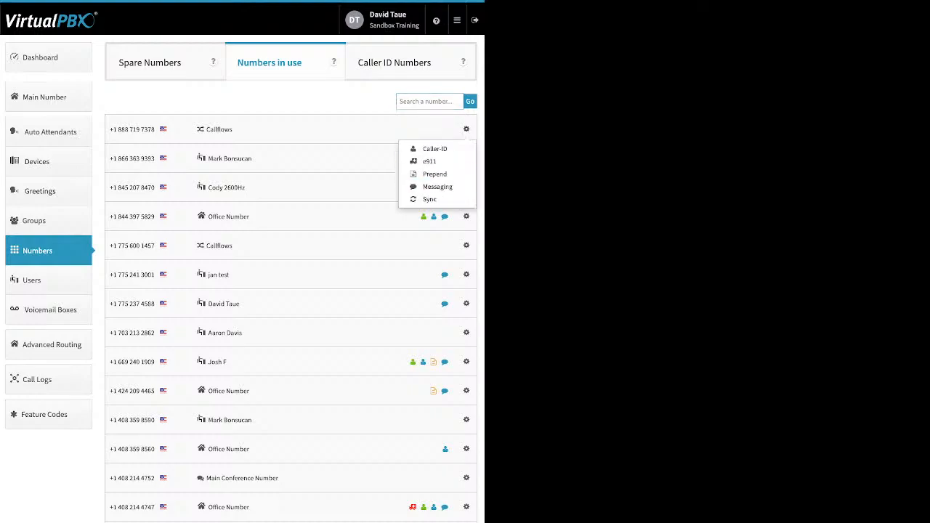
left_click(364, 102)
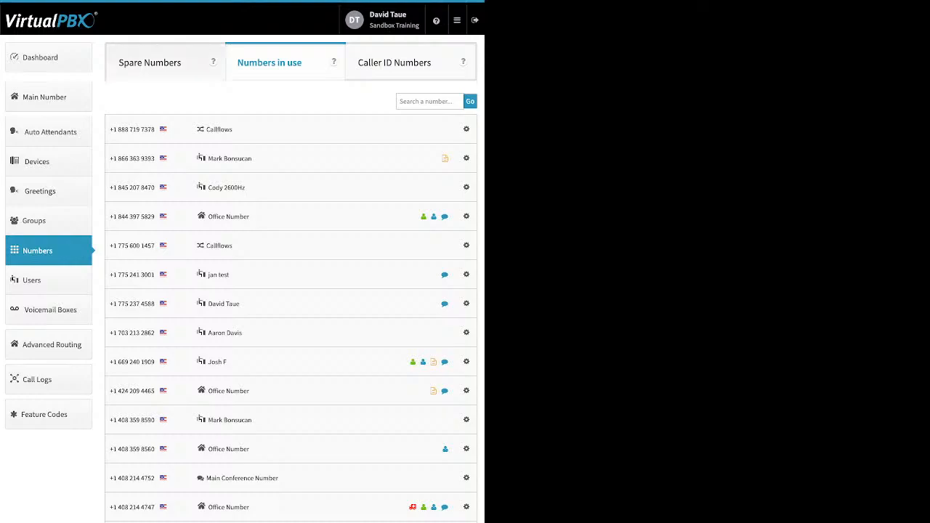
left_click(150, 63)
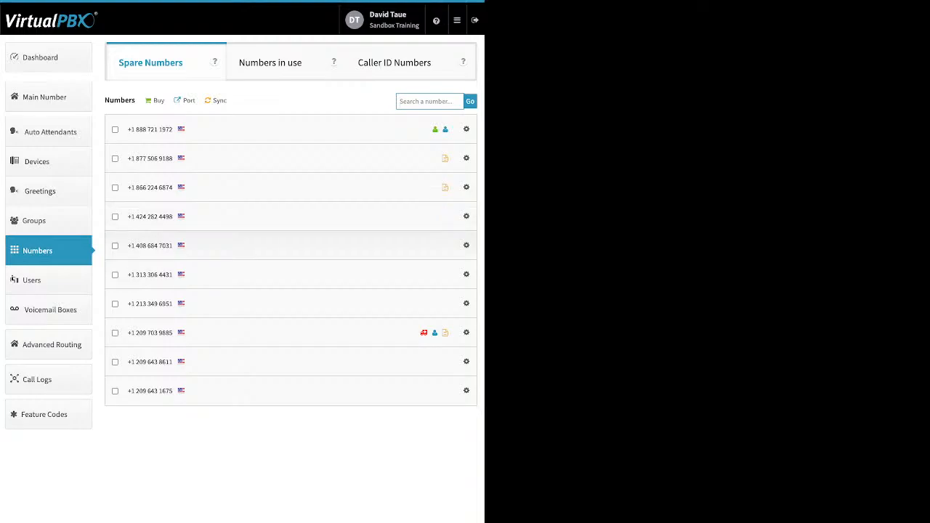
left_click(115, 217)
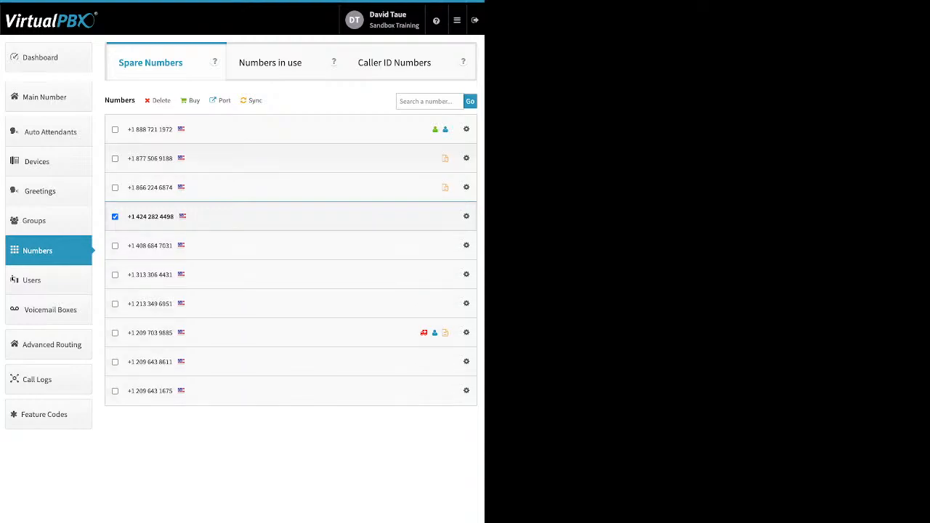
left_click(115, 159)
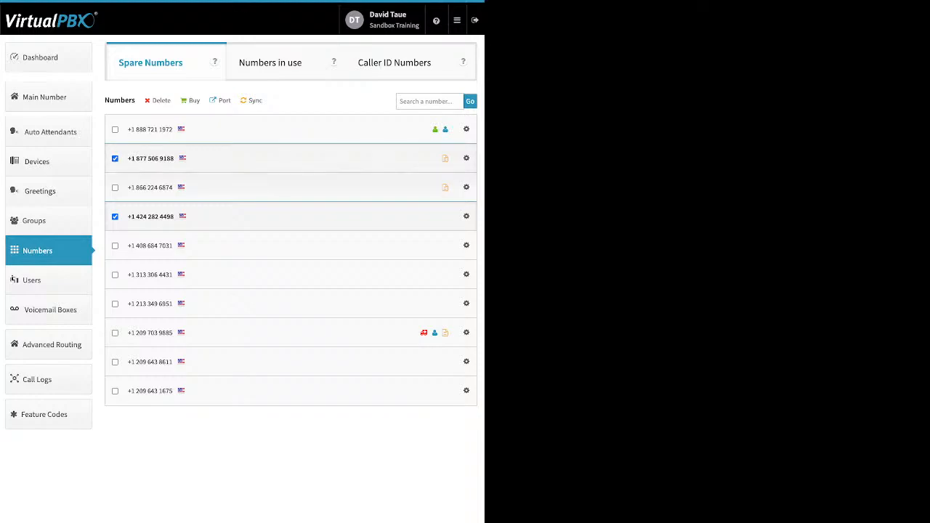
left_click(115, 187)
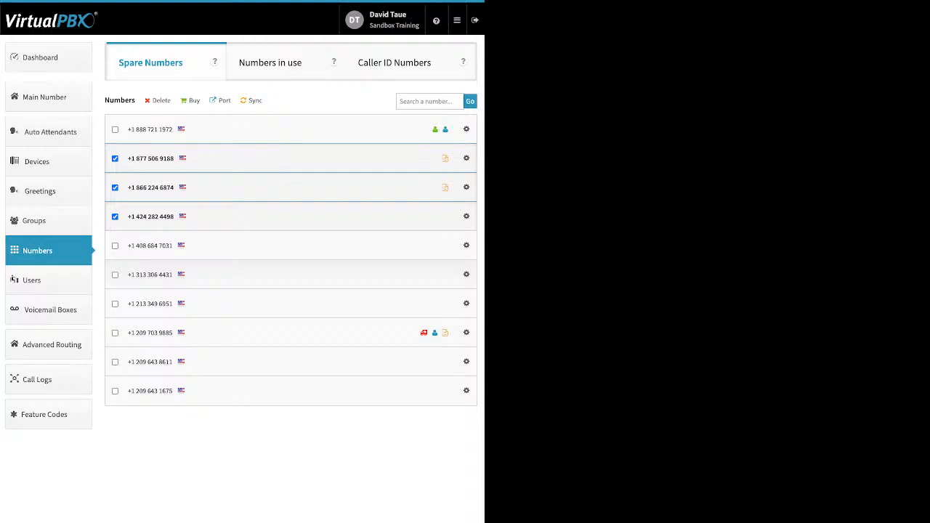
left_click(115, 332)
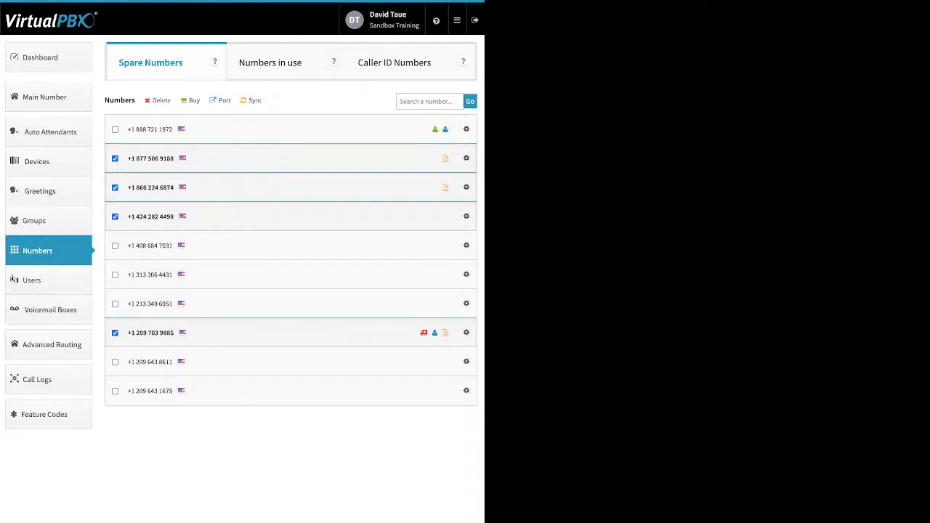
left_click(161, 100)
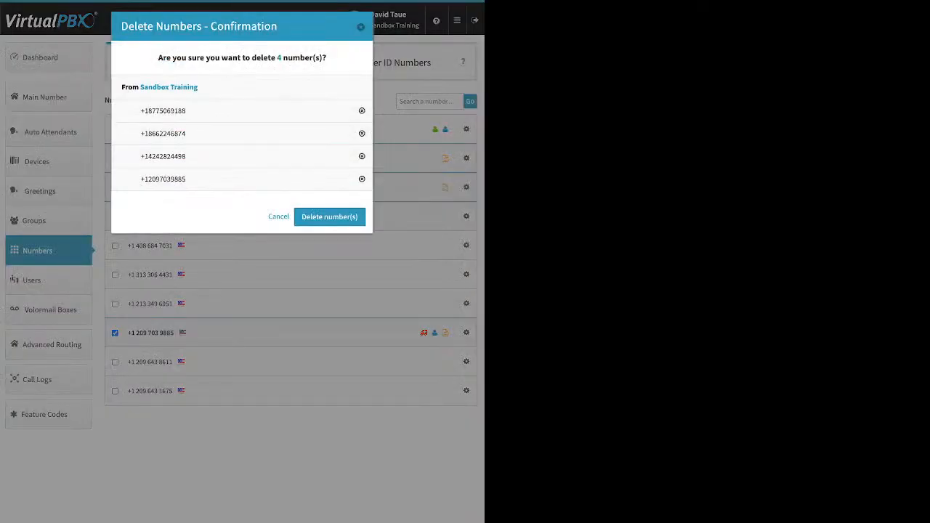
left_click(330, 216)
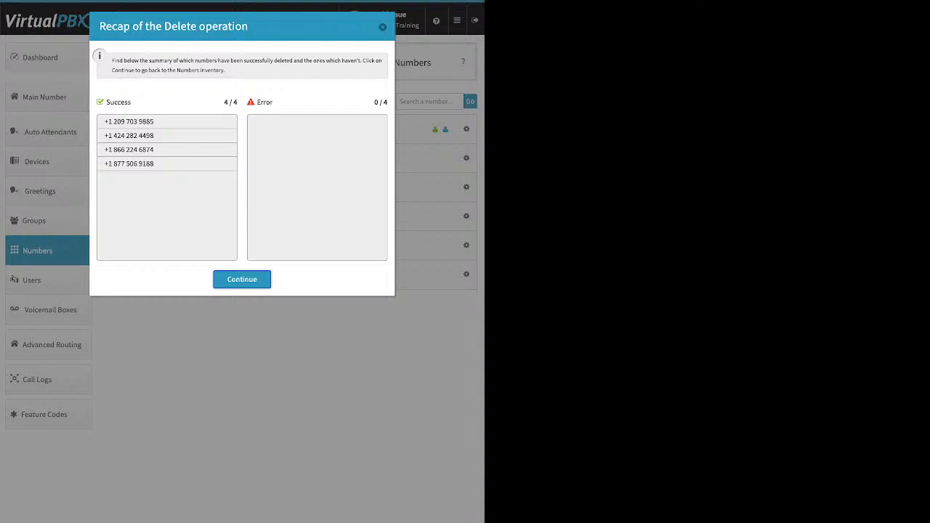
key("Return")
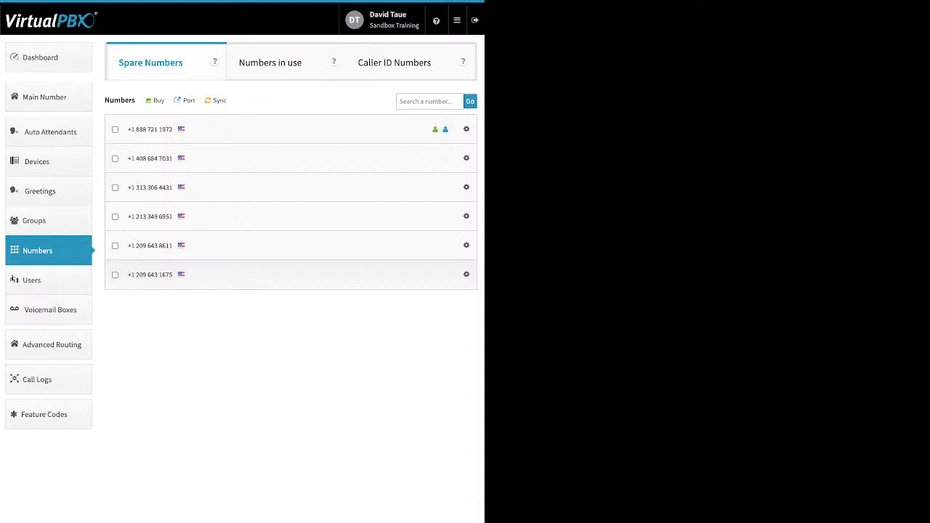
Step: Start a new port request named test for U.S. Local Numbers
left_click(158, 100)
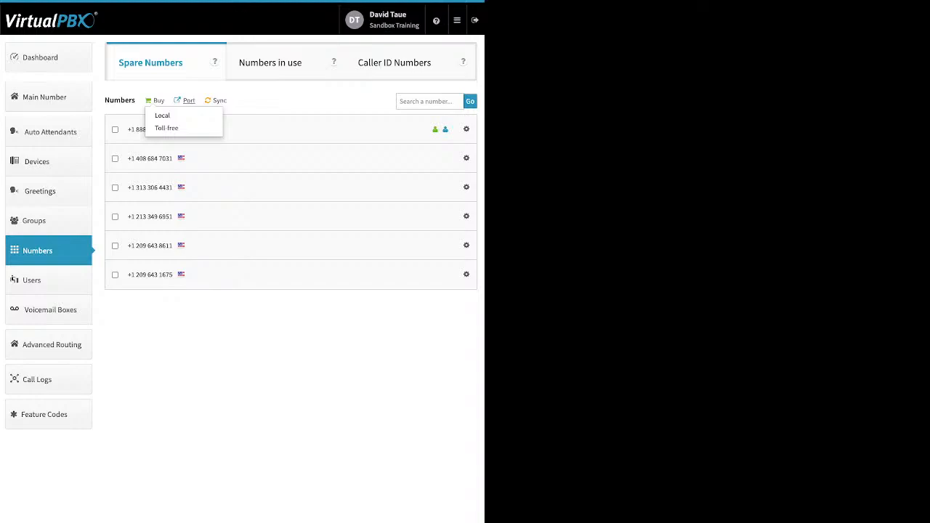
left_click(188, 100)
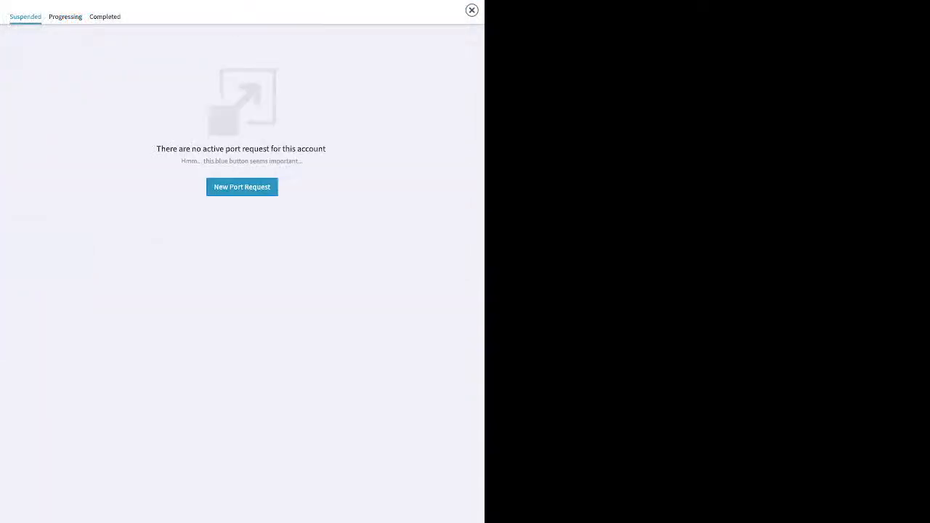
left_click(242, 187)
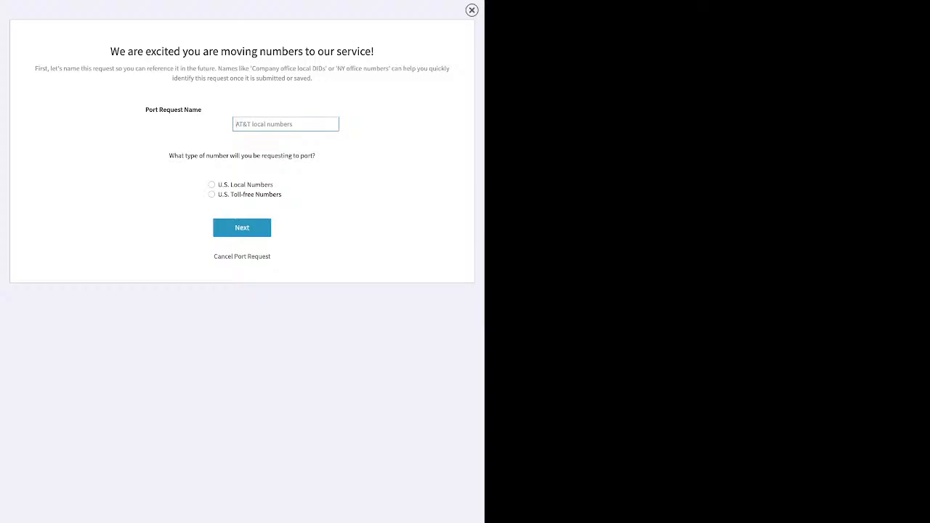
type("test")
left_click(211, 185)
left_click(242, 227)
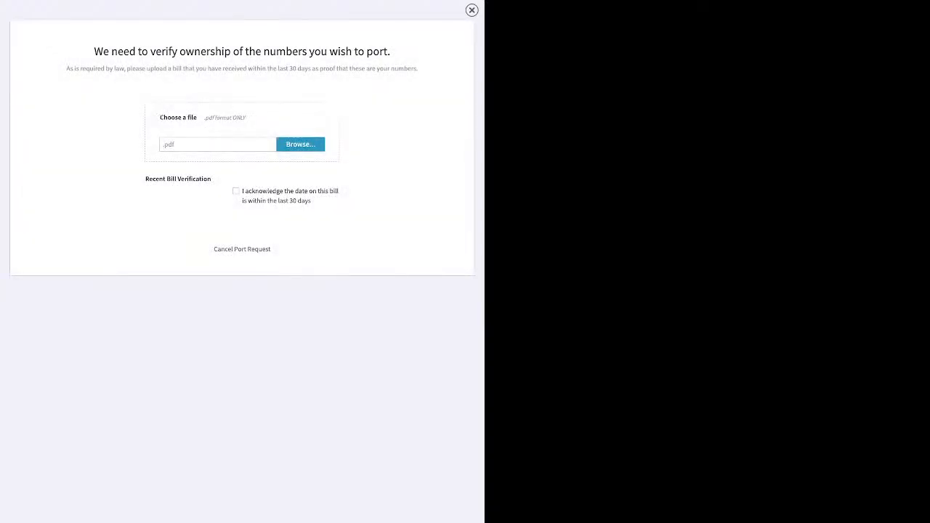
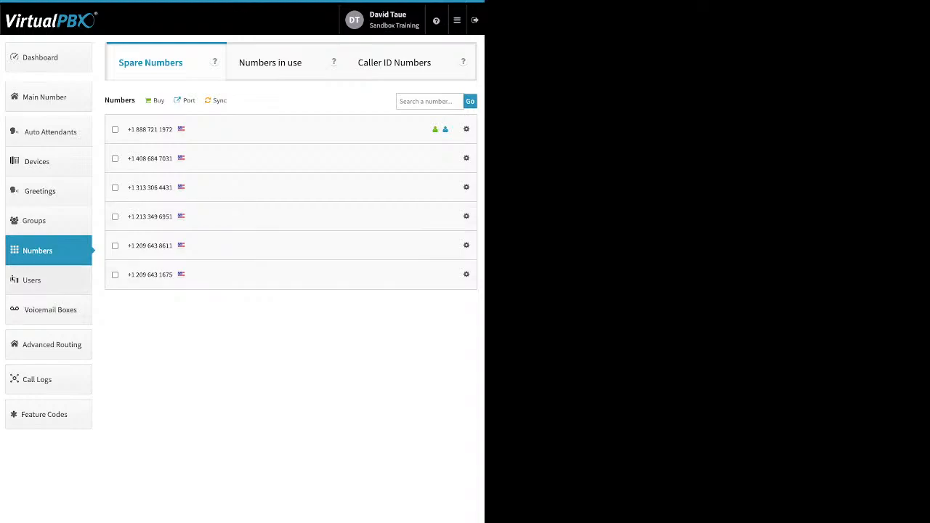
Step: Open the Users page and start adding a new user with main extension number 8397
left_click(48, 280)
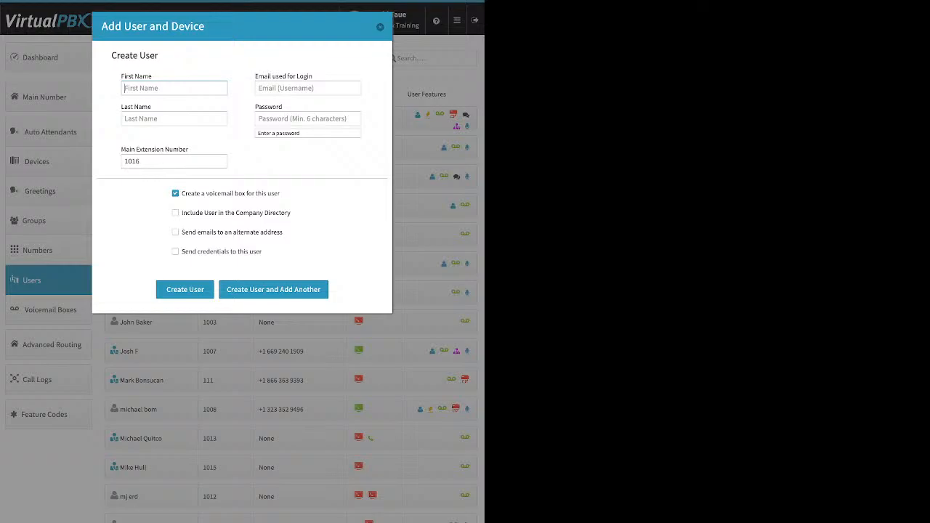
left_click_drag(256, 77, 313, 76)
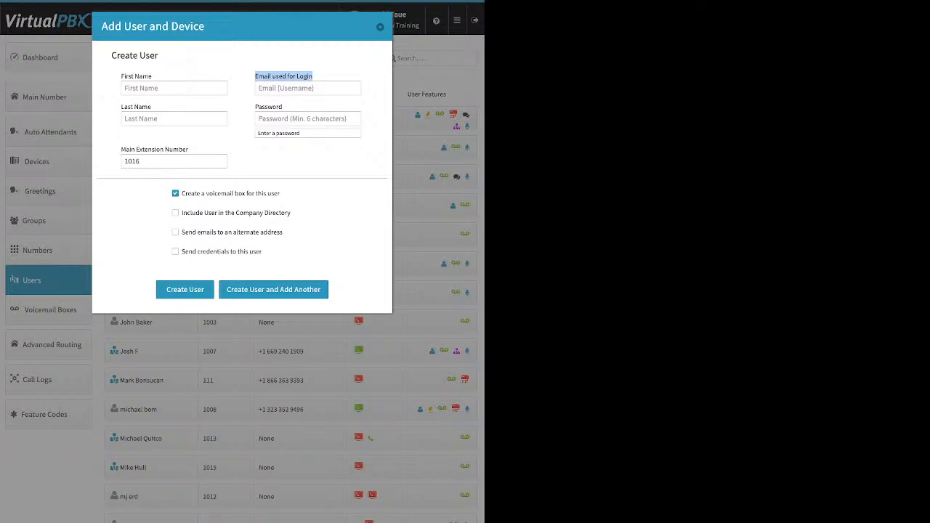
left_click(307, 118)
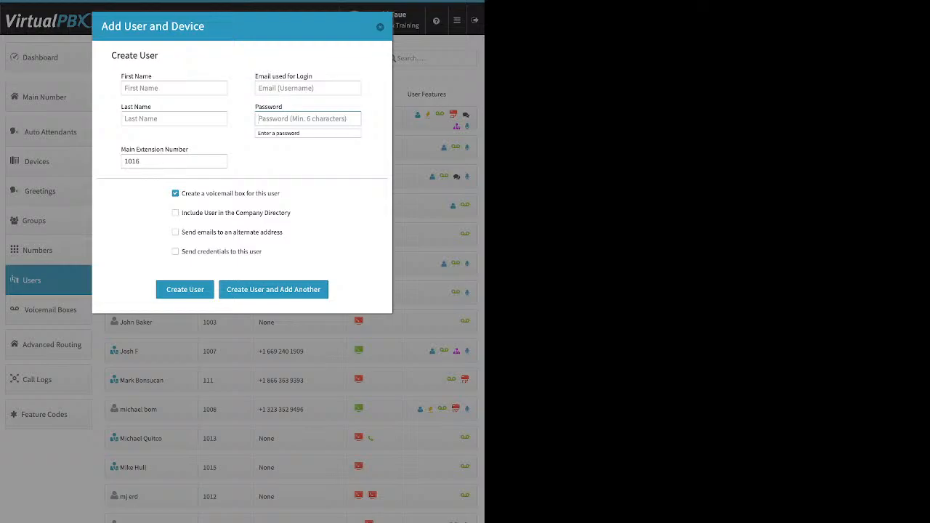
left_click(132, 161)
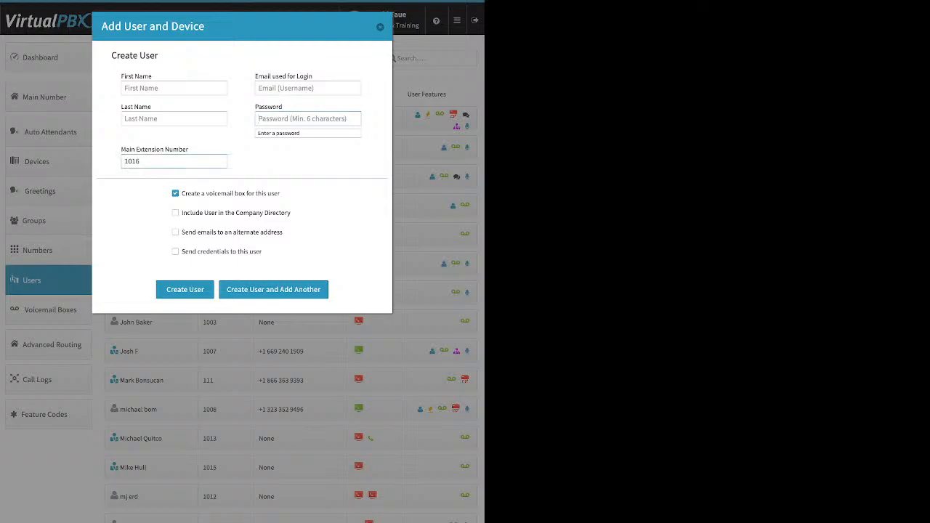
double_click(132, 161)
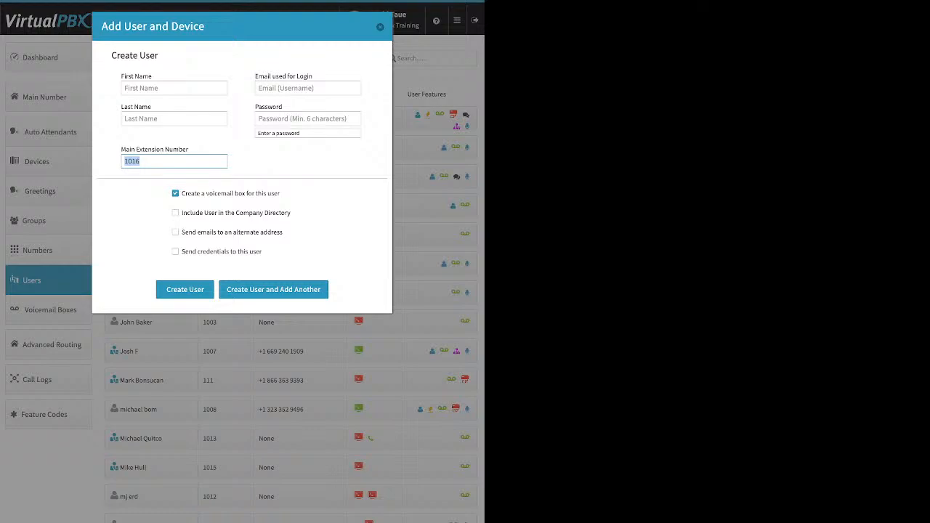
type("8397")
Step: Enable the company directory and send-credentials options for the new user, then close the dialog without creating it
left_click_drag(281, 193, 205, 193)
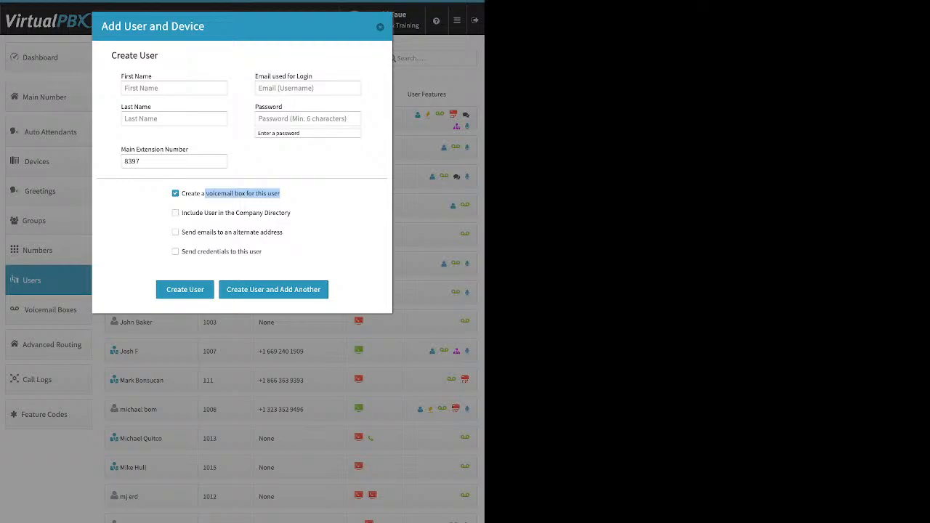
left_click(175, 213)
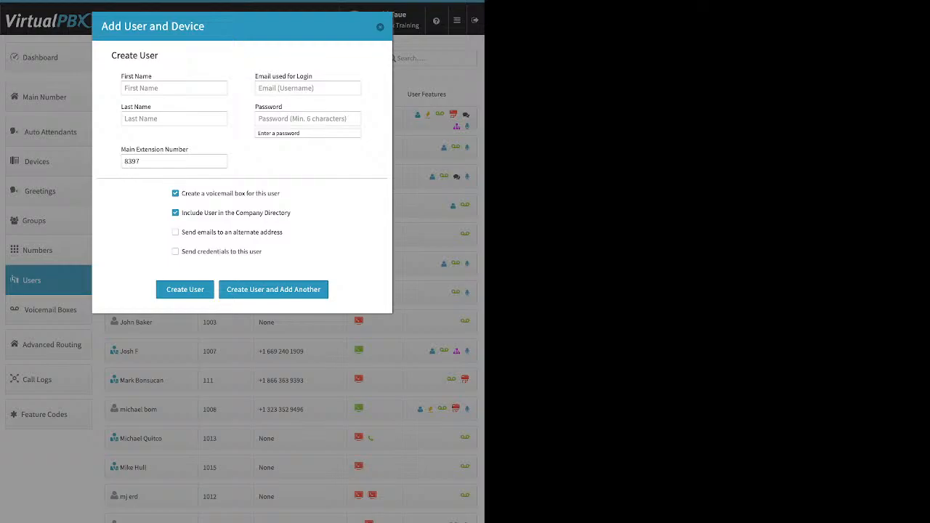
left_click_drag(211, 213, 291, 213)
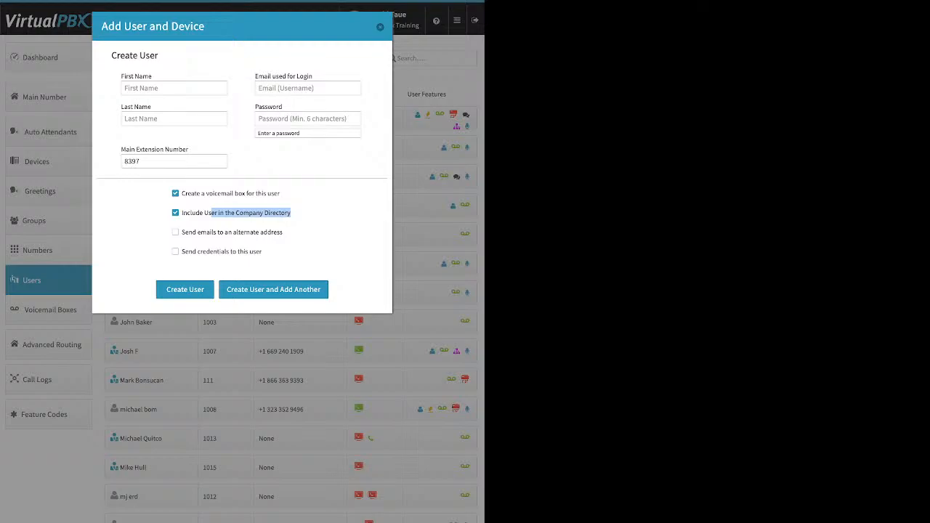
left_click(175, 233)
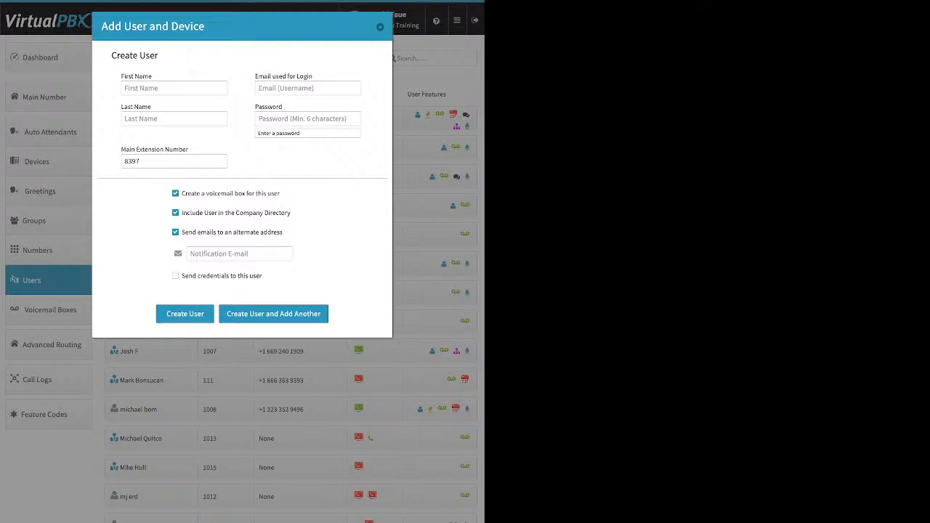
left_click_drag(284, 232, 218, 233)
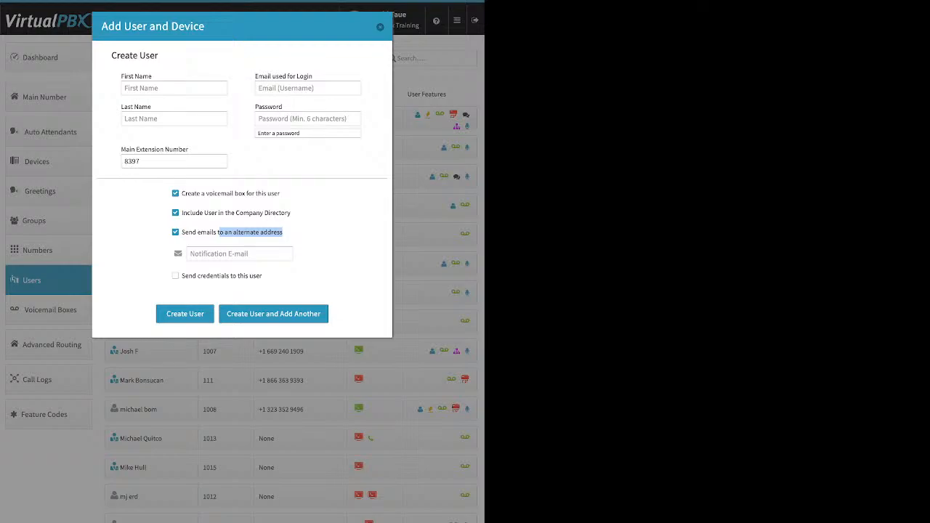
left_click(240, 253)
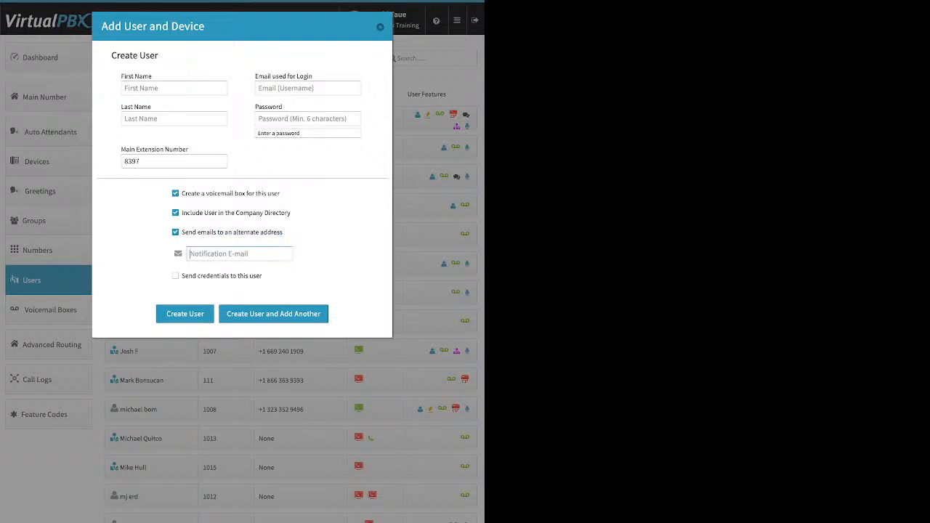
left_click(176, 232)
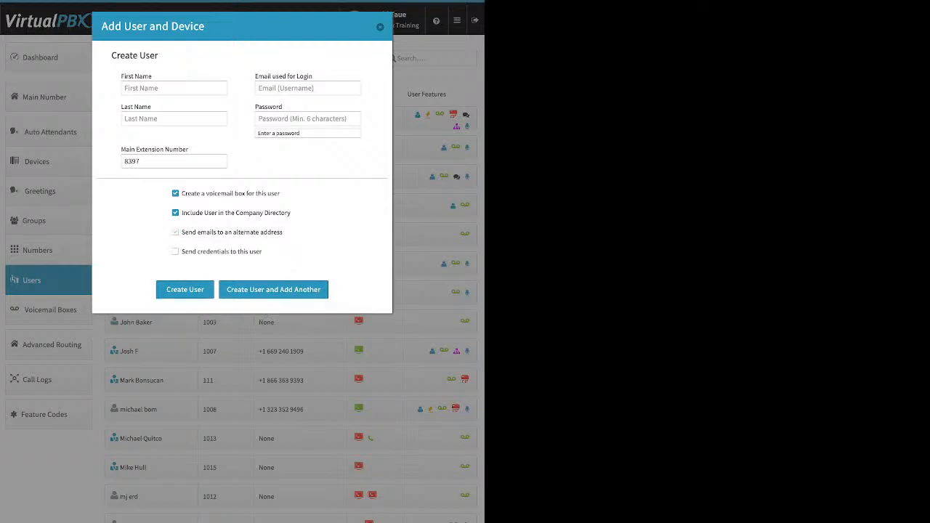
triple_click(222, 251)
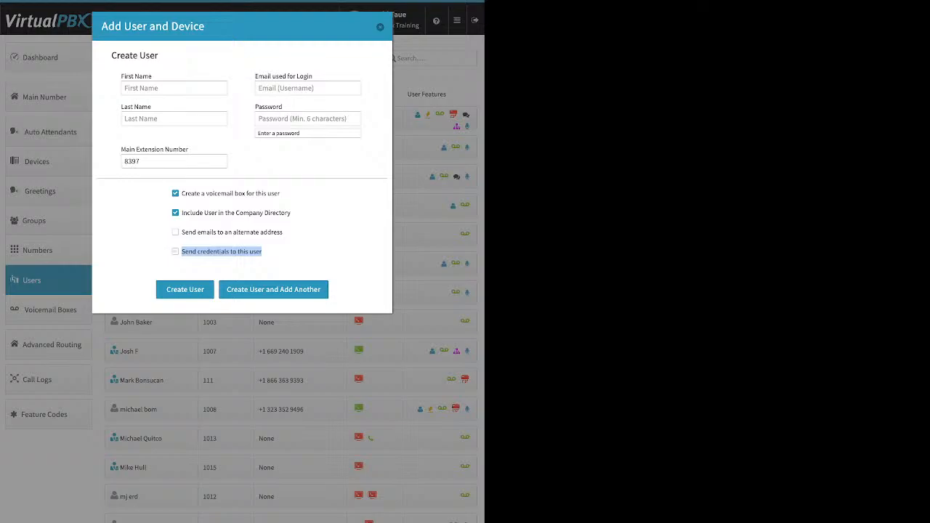
left_click(175, 251)
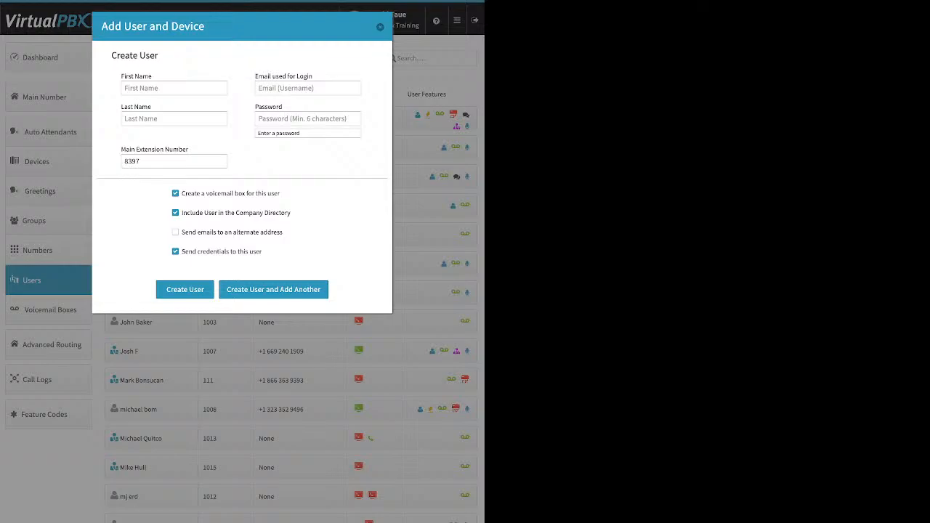
left_click(380, 27)
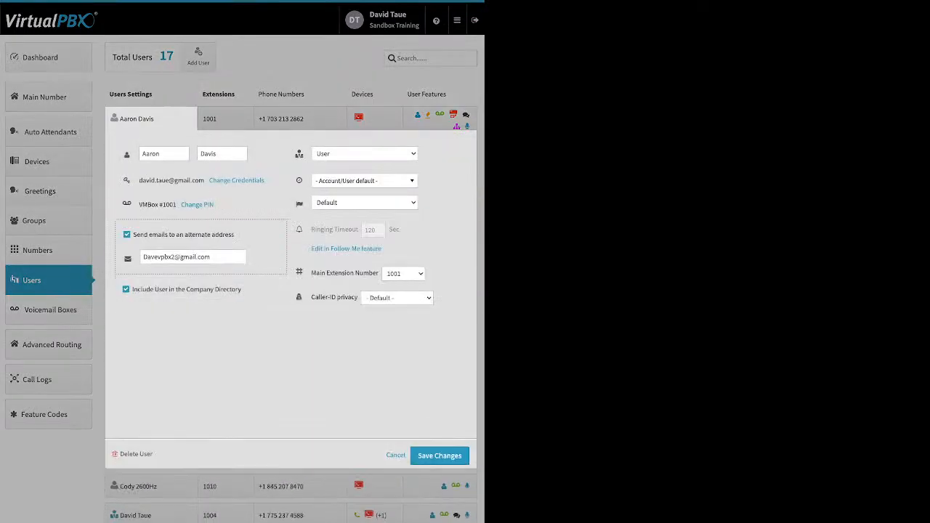
Step: View the first user's Update Credentials and Update PIN dialogs, closing each without changes
left_click(236, 180)
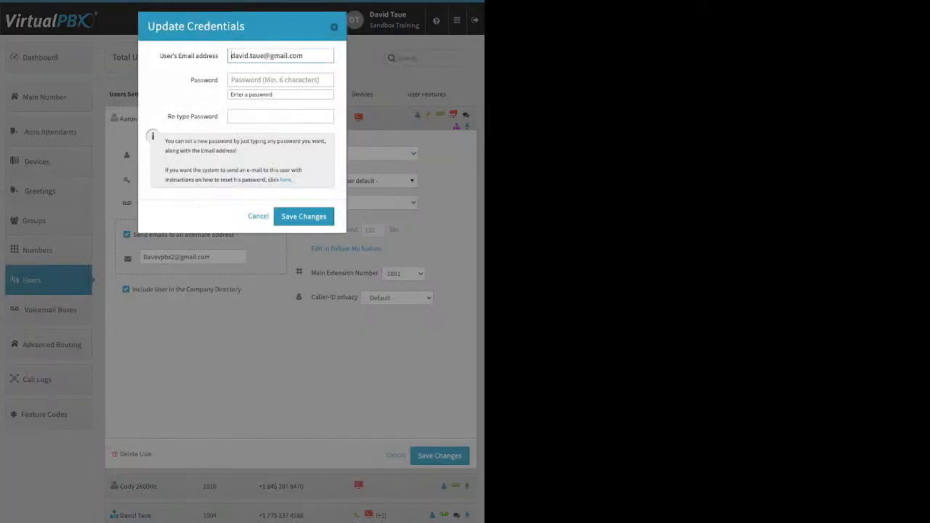
left_click_drag(293, 181, 280, 180)
key("Escape")
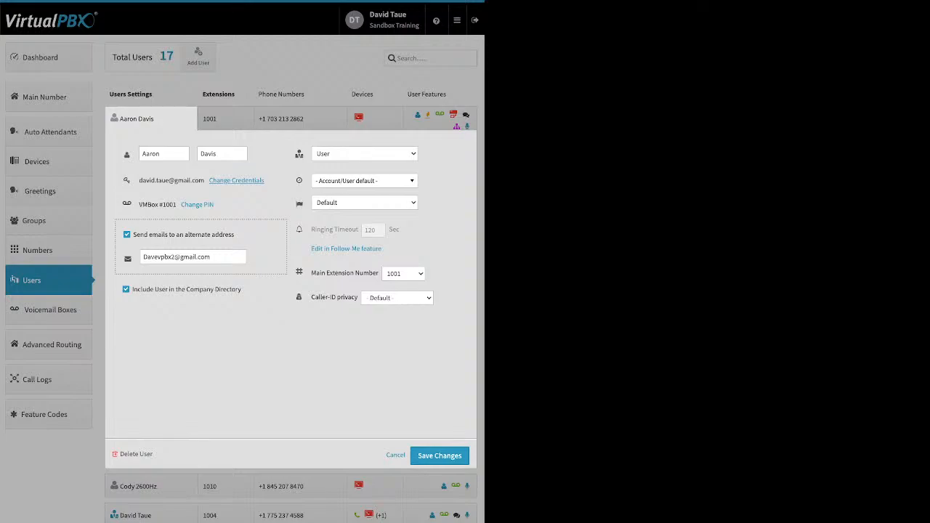
left_click(197, 205)
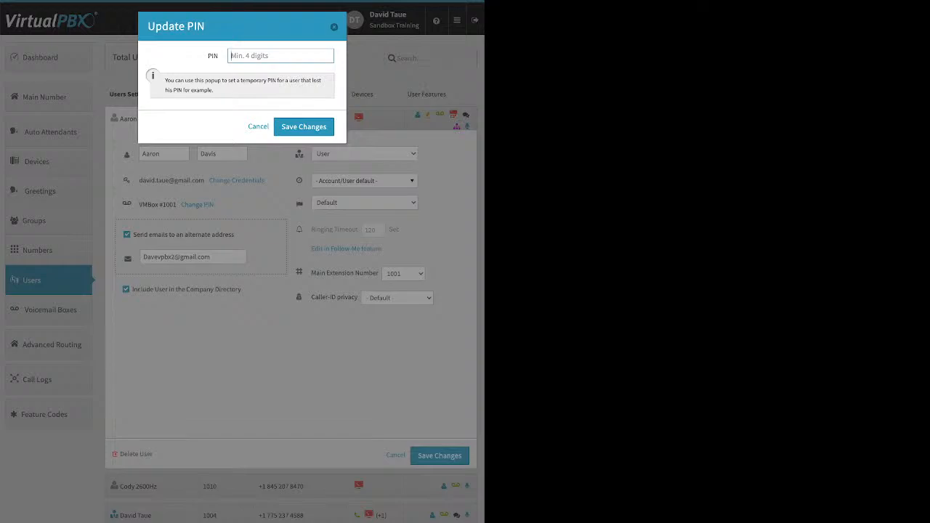
key("Escape")
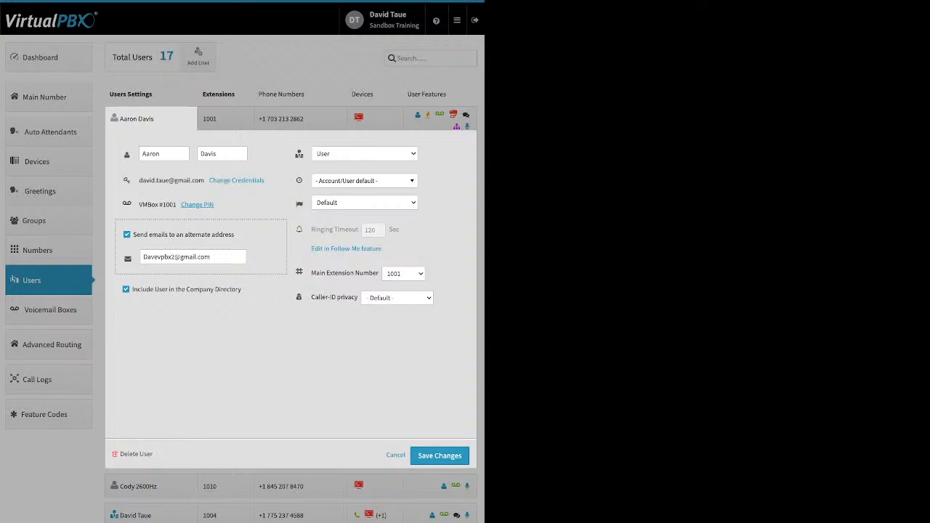
Step: Turn off alternate-address e-mails for the first user, browse the time zone list, then cancel the edits
left_click(127, 235)
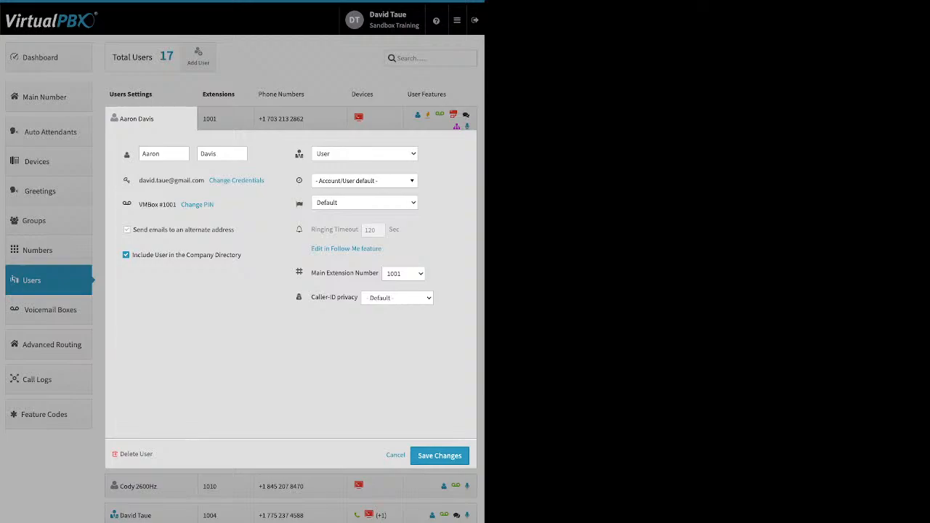
left_click_drag(241, 255, 169, 255)
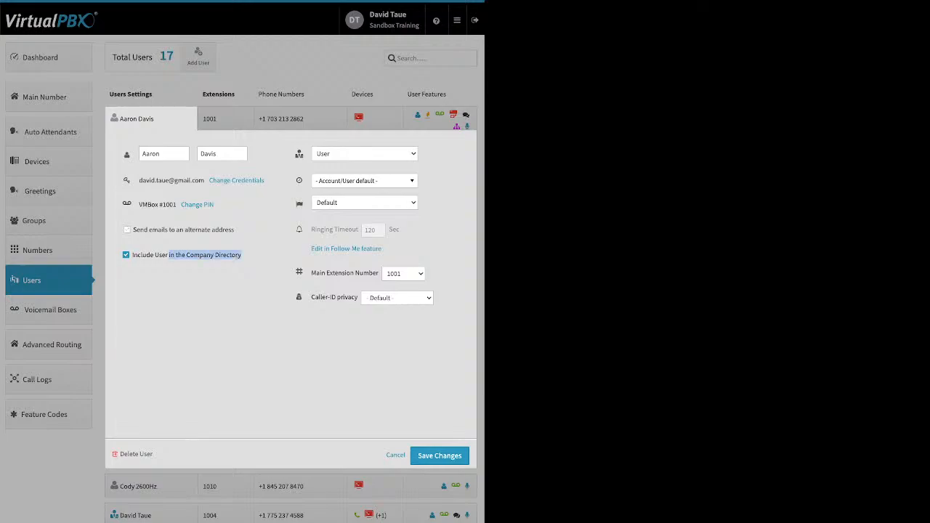
left_click(230, 265)
mouse_move(299, 154)
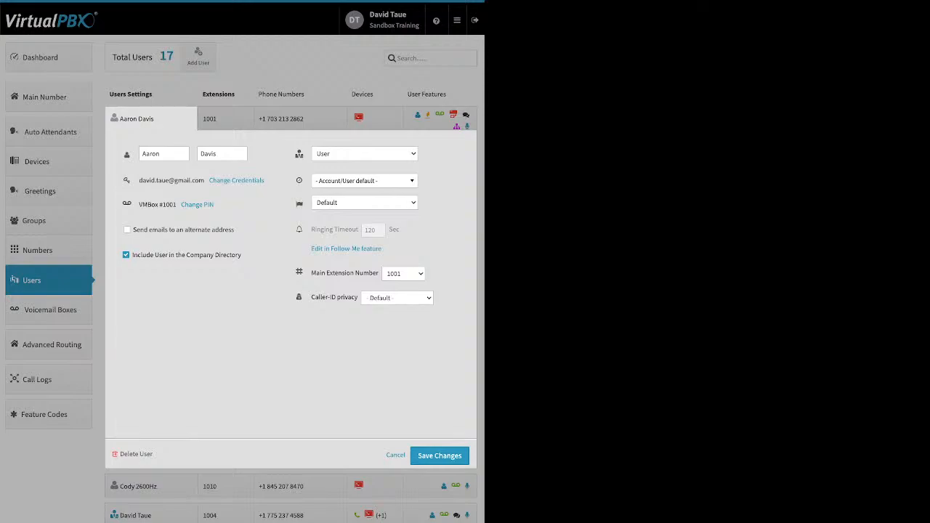
left_click(364, 181)
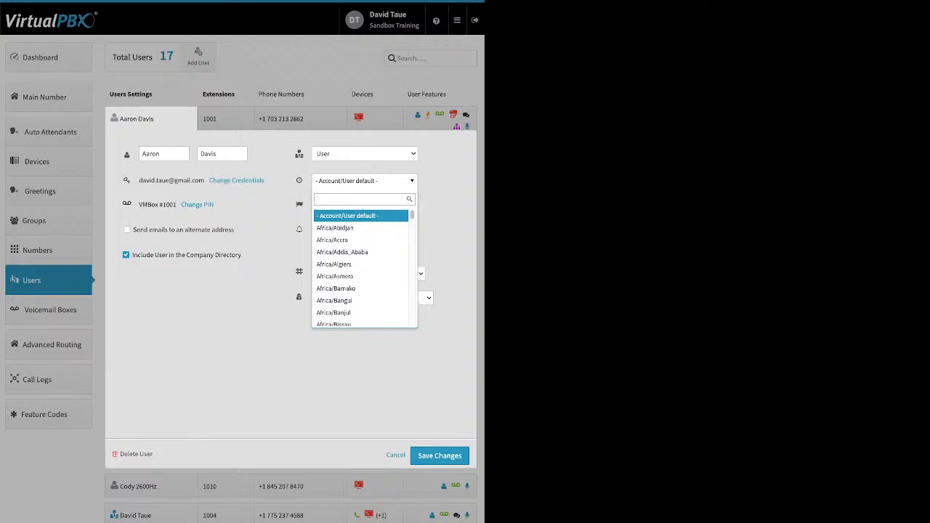
key("Escape")
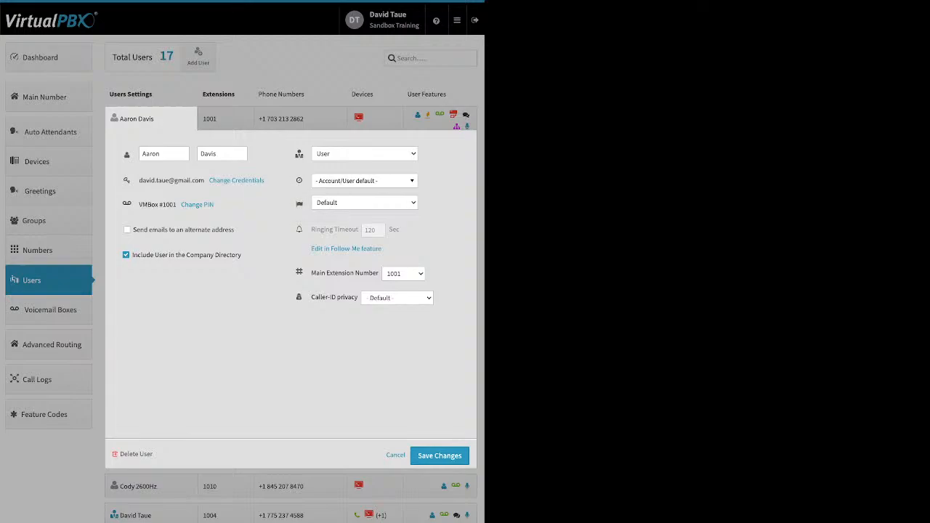
mouse_move(299, 229)
mouse_move(355, 229)
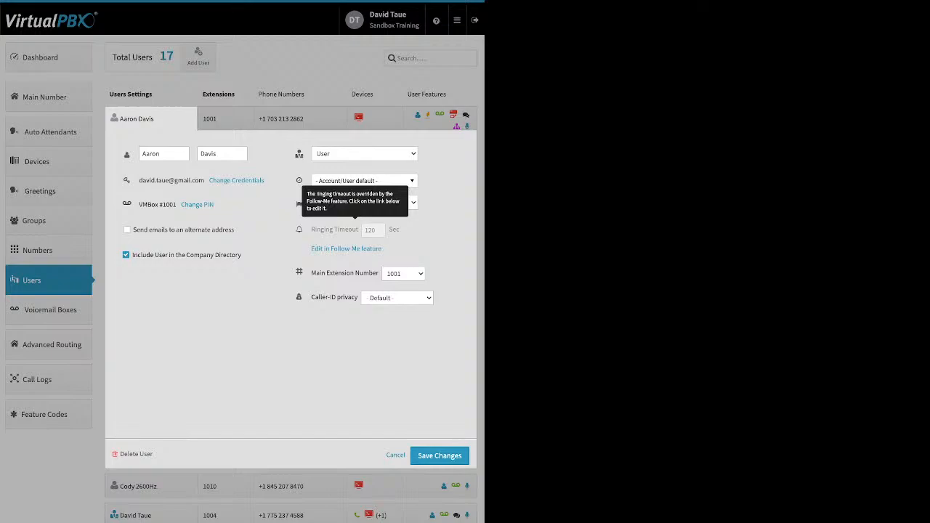
left_click(395, 455)
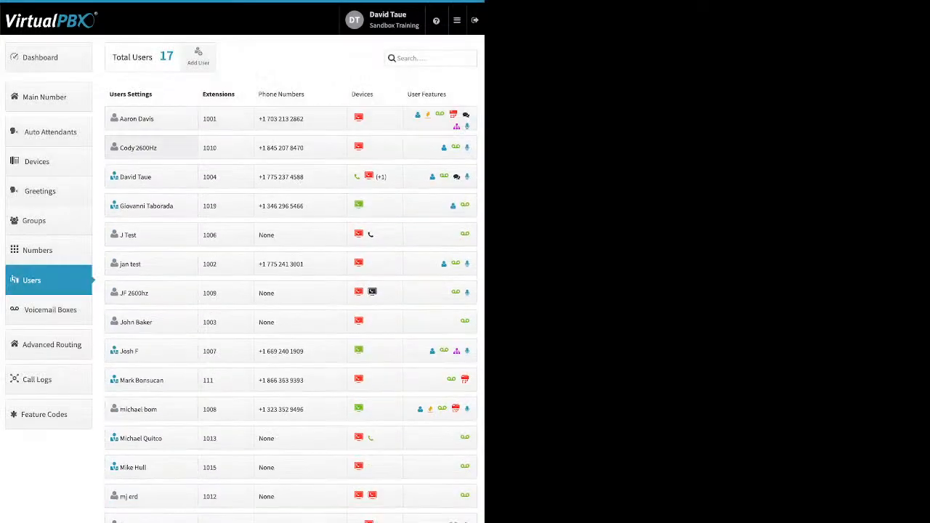
Step: Open the second user's settings to view its ringing timeout, then close them
left_click(138, 148)
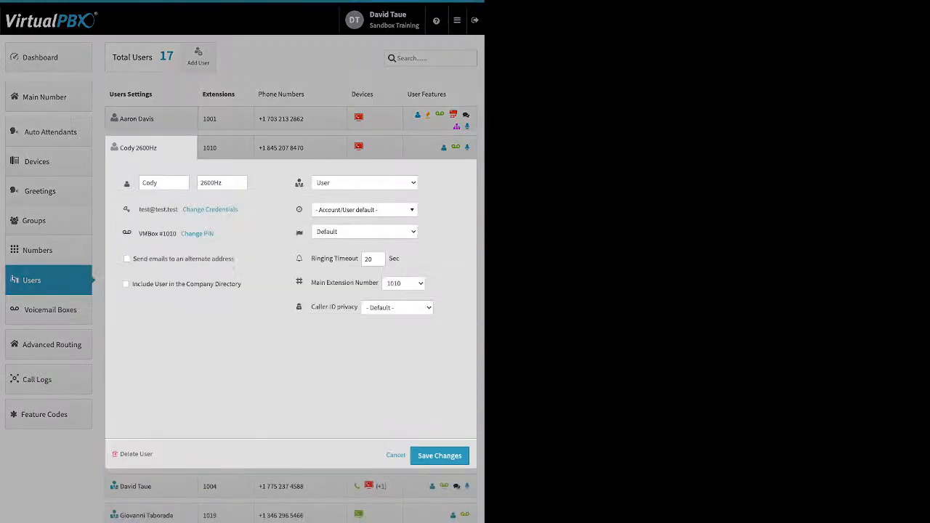
left_click_drag(310, 258, 357, 259)
left_click(375, 260)
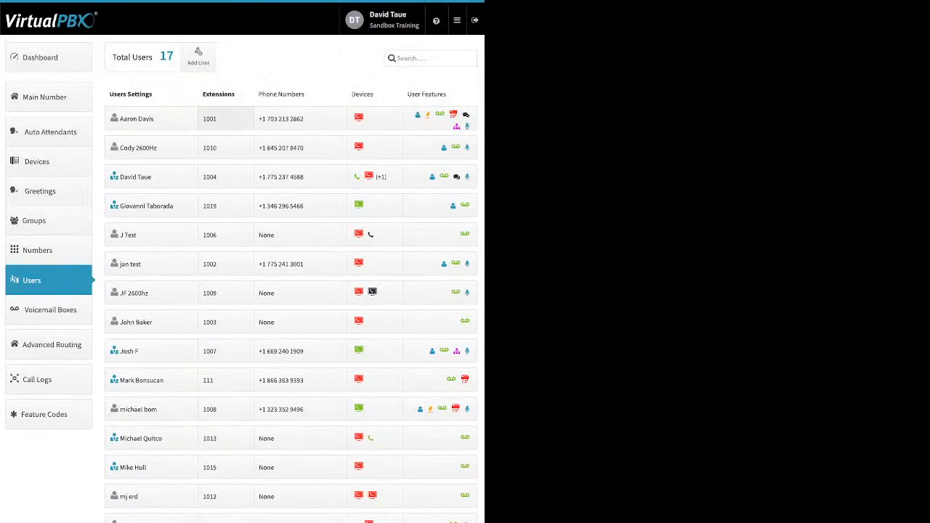
Step: Start adding a new Soft Phone device for extension 1003's user, switch it to the VirtualPBX application, then cancel
left_click(226, 119)
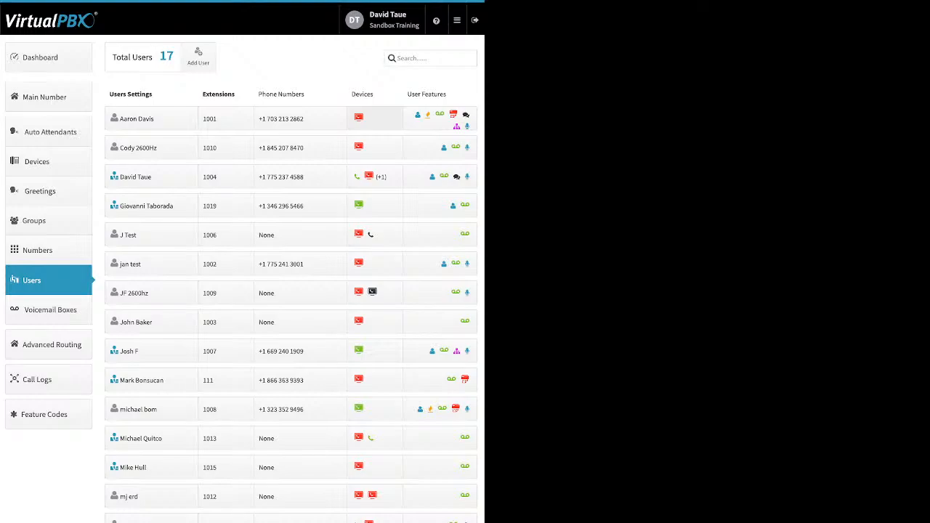
left_click(374, 119)
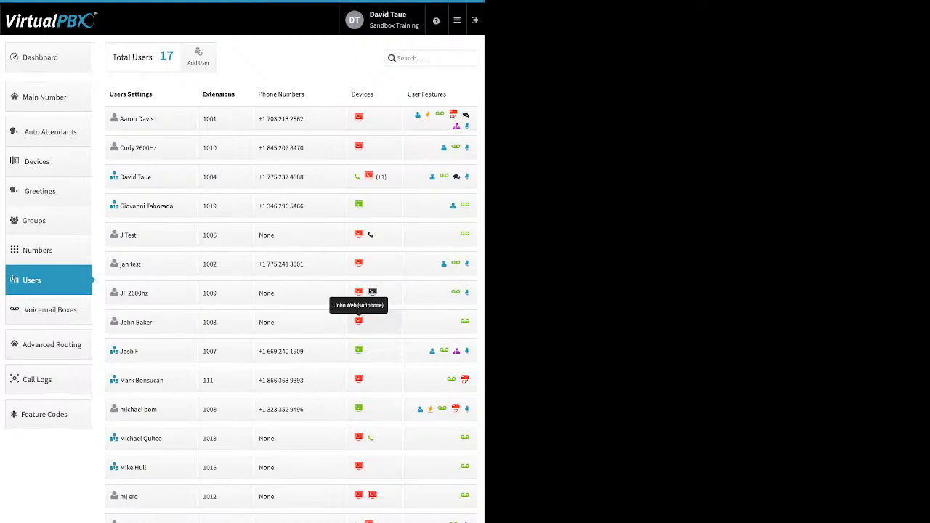
left_click(359, 321)
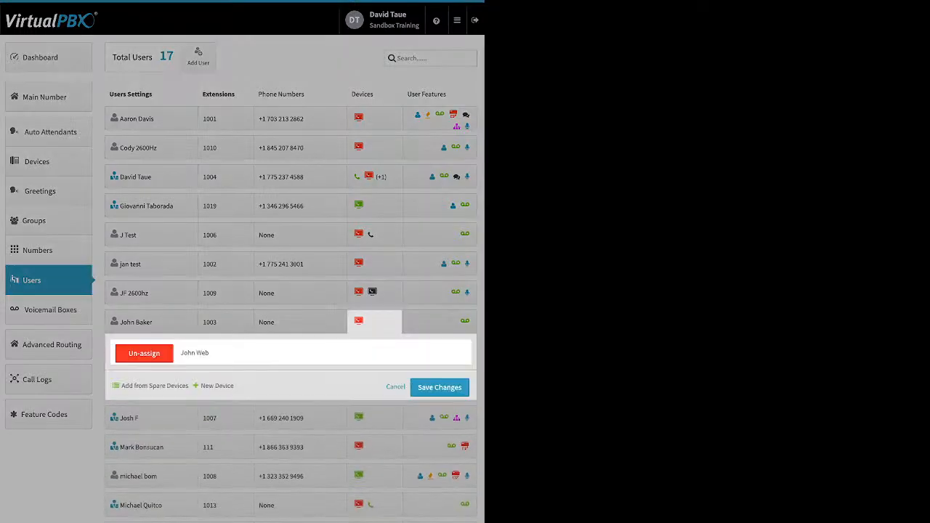
left_click(216, 386)
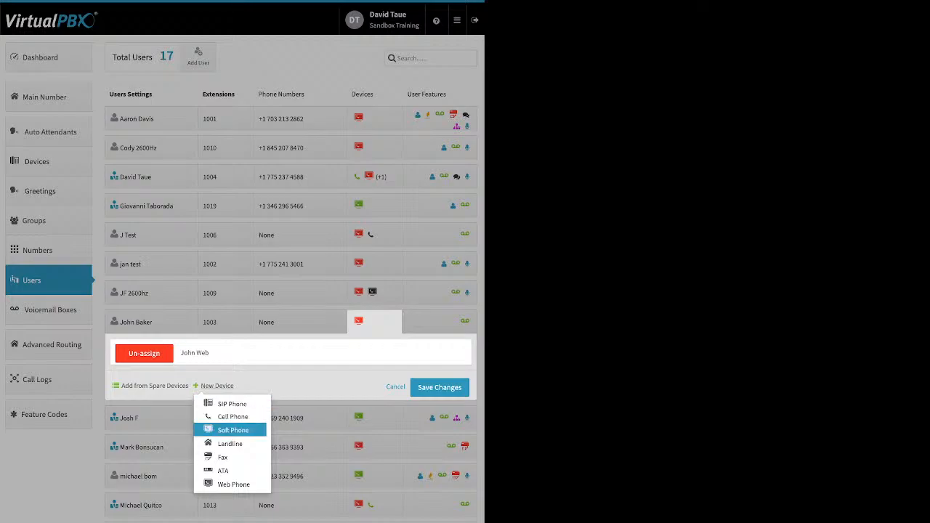
left_click(232, 431)
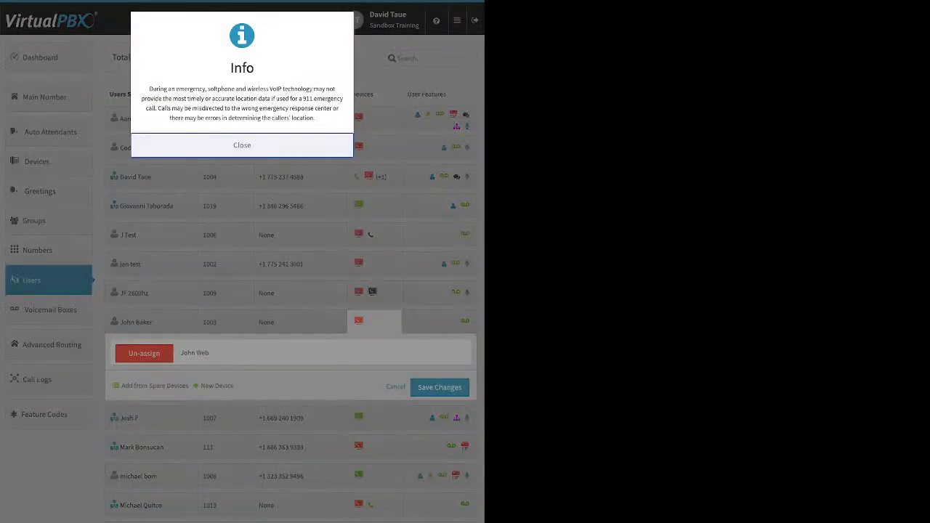
left_click(242, 145)
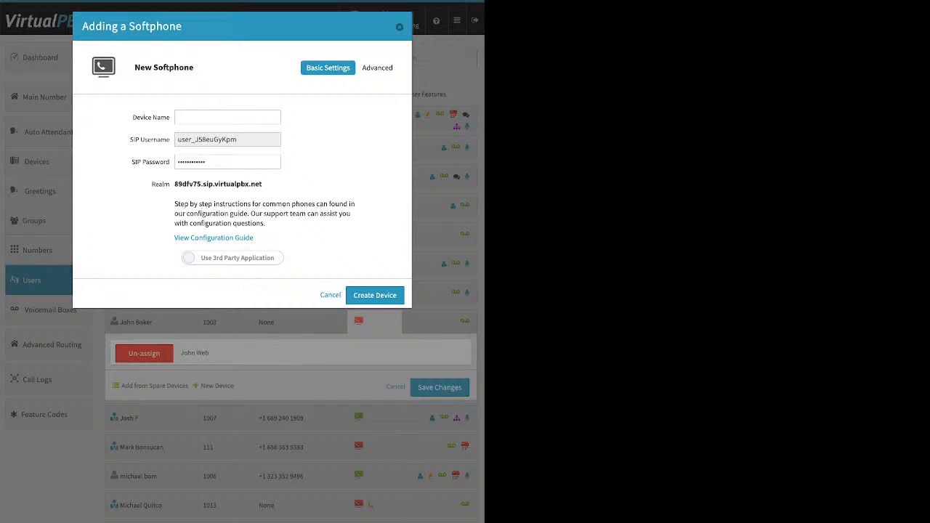
left_click(233, 258)
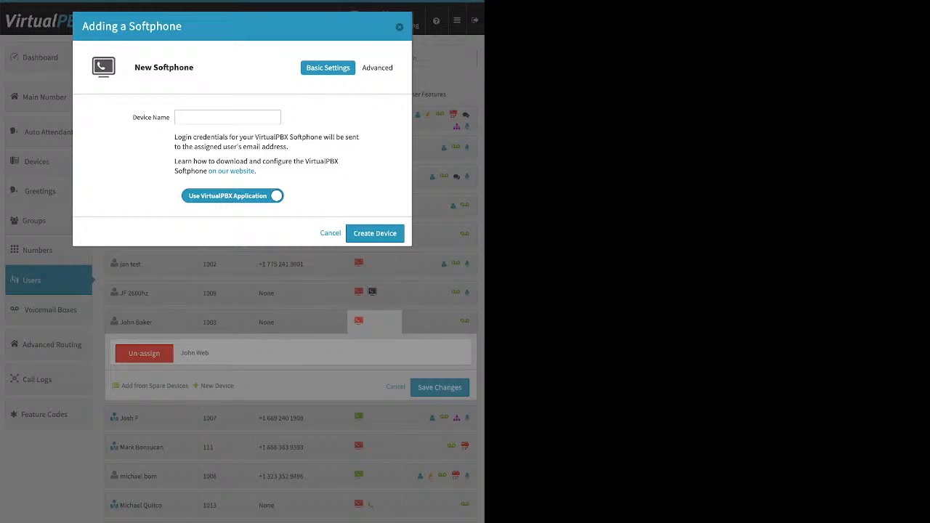
left_click(228, 117)
key("Escape")
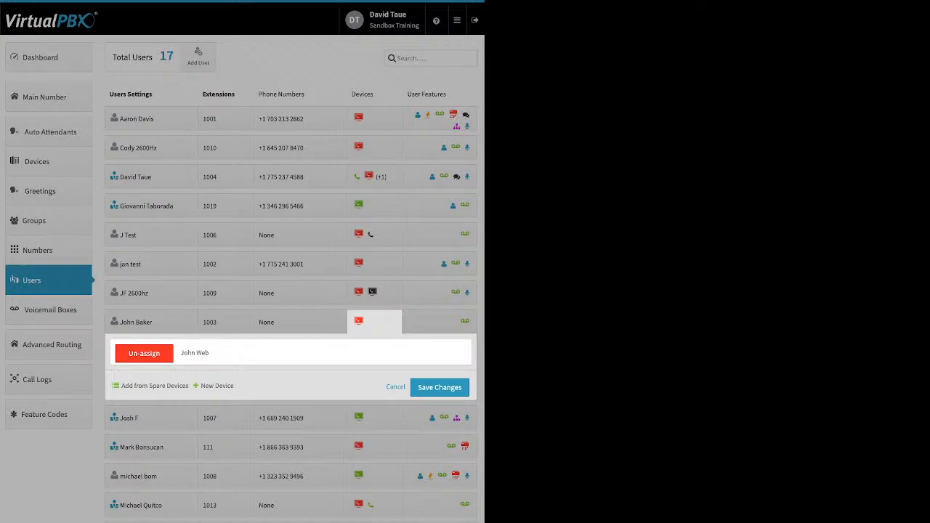
Step: Start adding a new Web Phone device for extension 1003's user, then cancel the dialog and the device panel
left_click(151, 322)
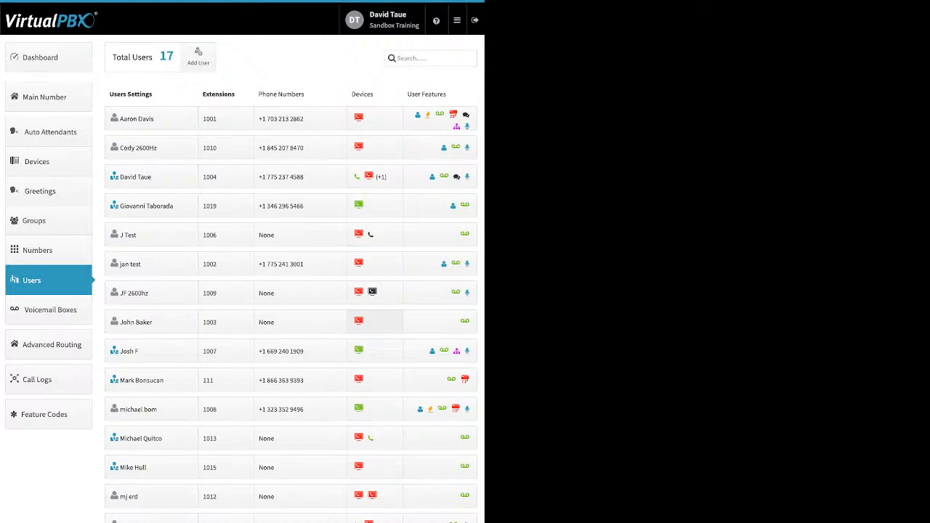
left_click(374, 322)
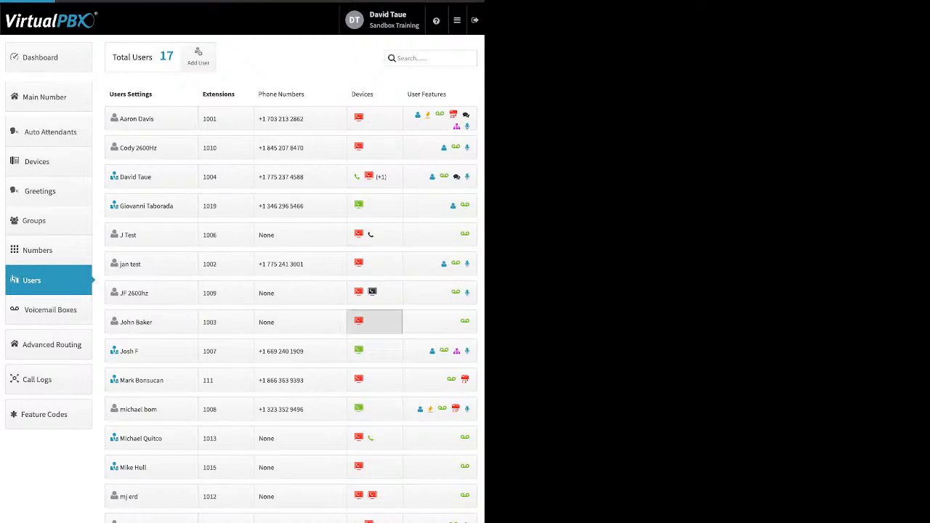
left_click(216, 386)
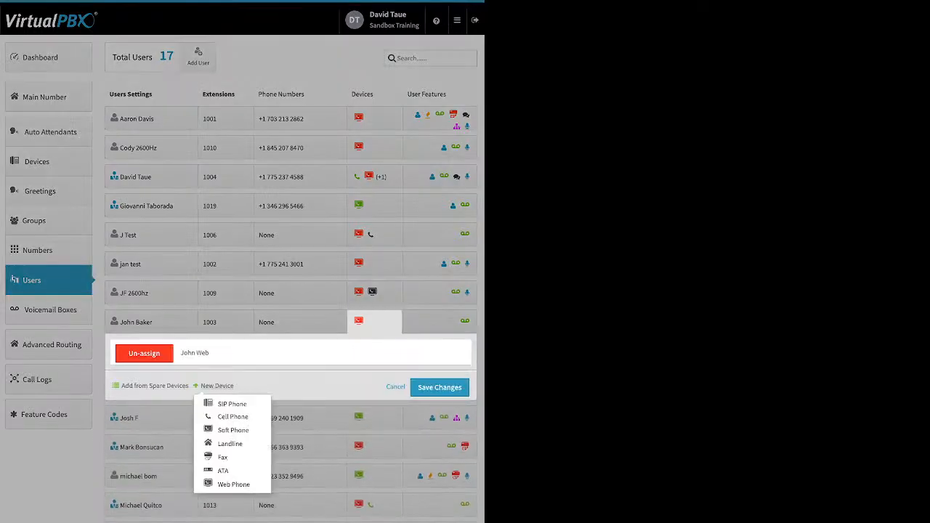
left_click(234, 484)
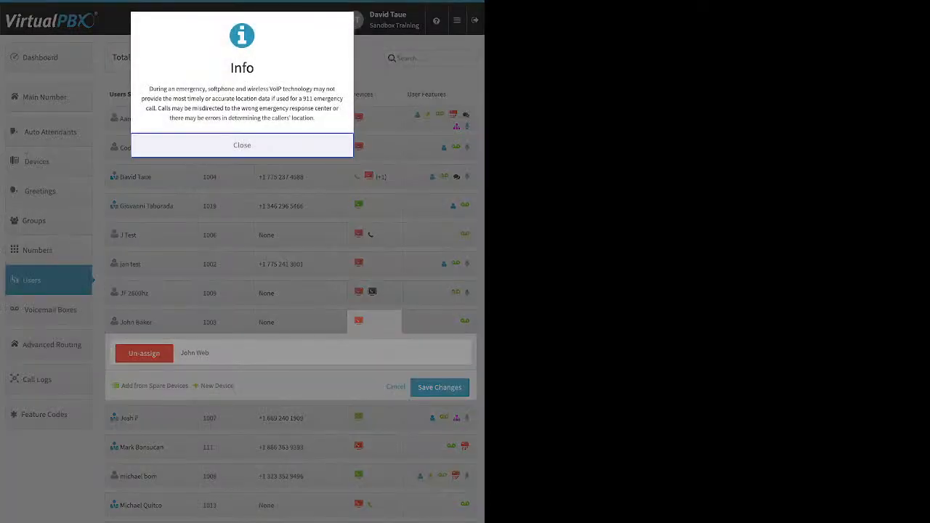
left_click(242, 144)
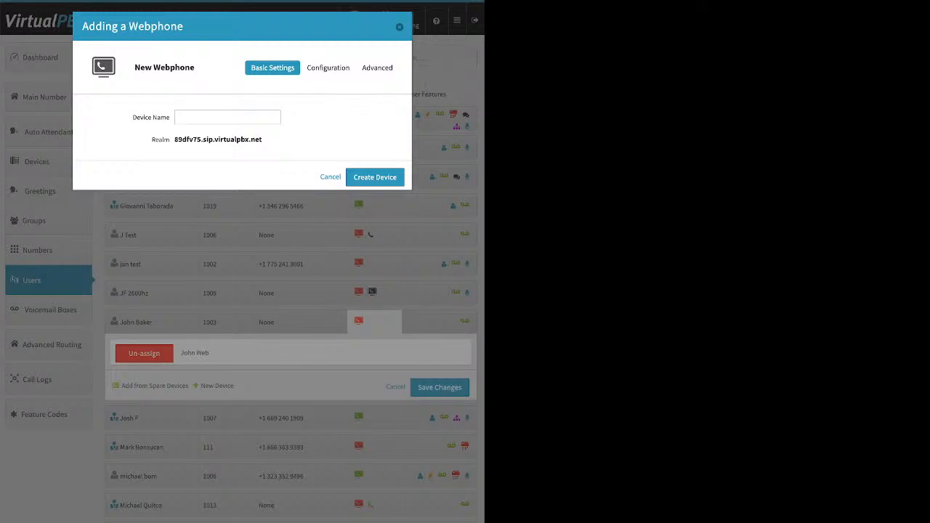
key("Escape")
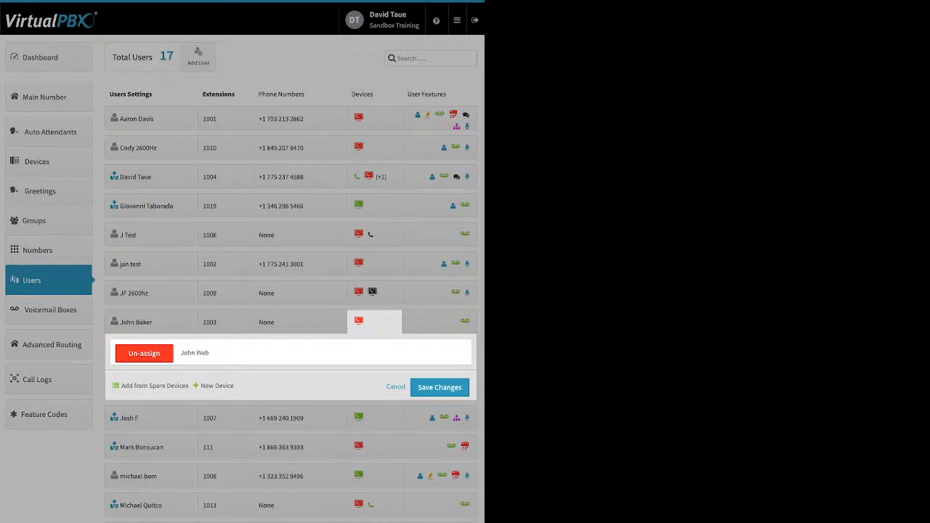
left_click(395, 387)
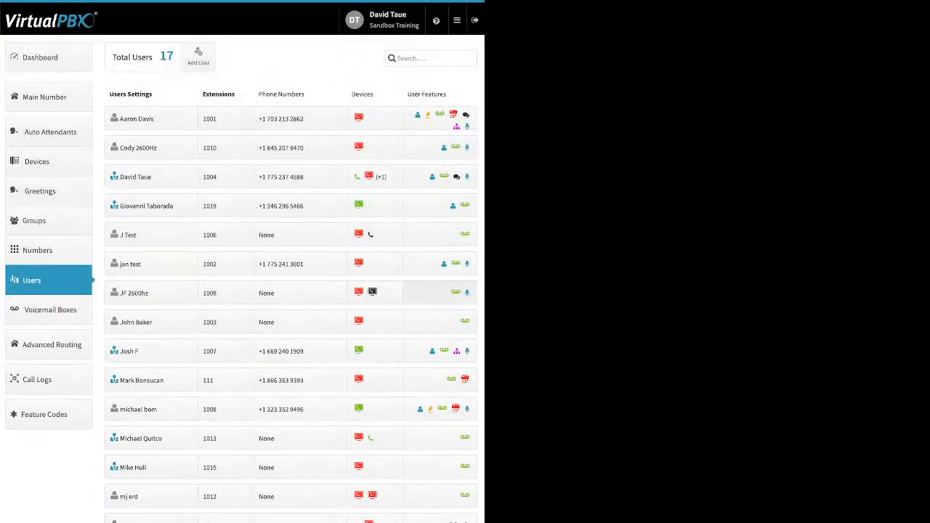
Step: Turn off the Caller-ID Number feature for the first user (extension 1001) and save the change
left_click(440, 293)
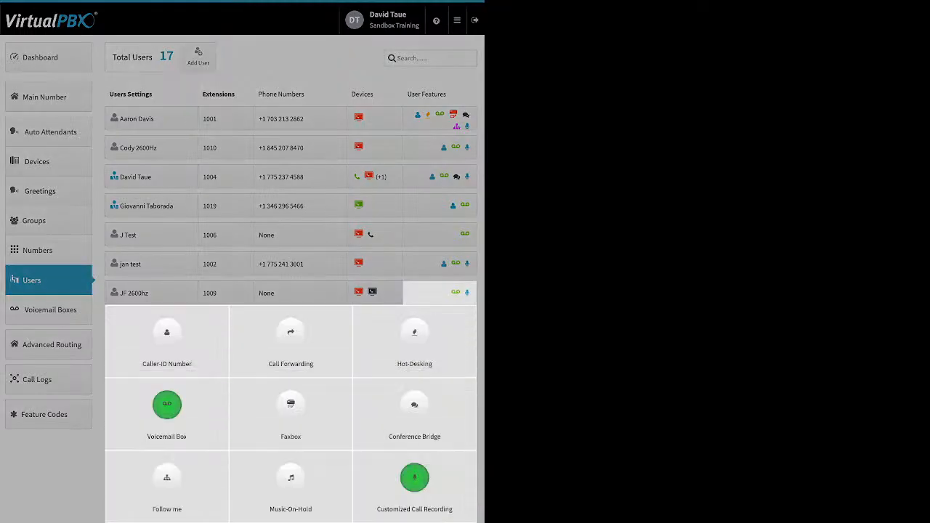
left_click(440, 119)
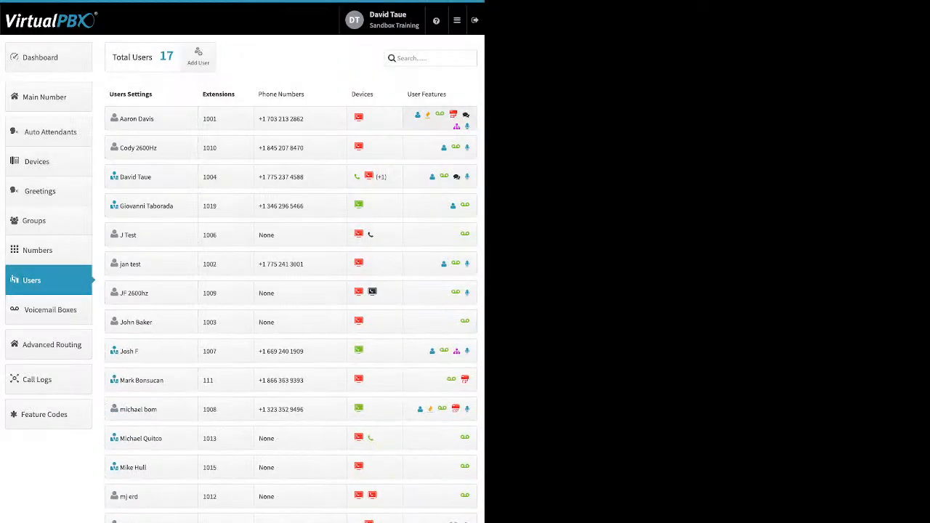
left_click(440, 118)
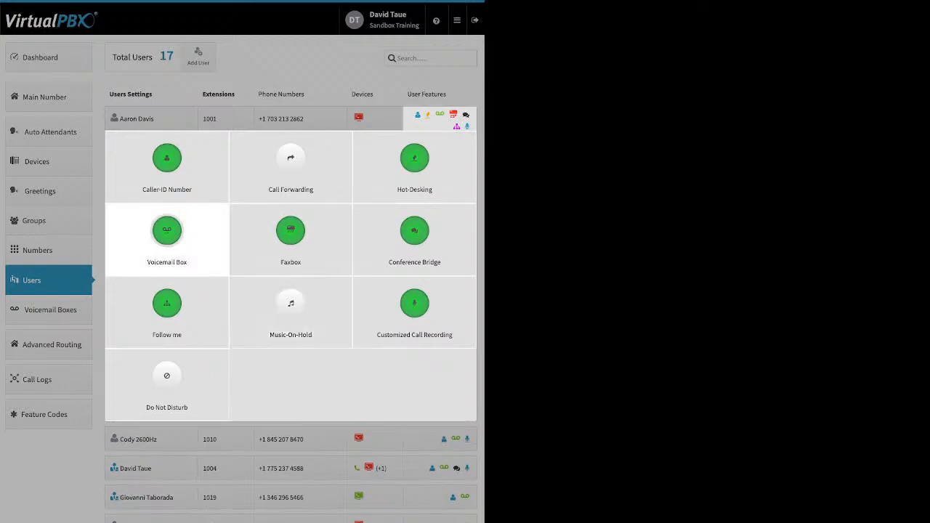
left_click(166, 158)
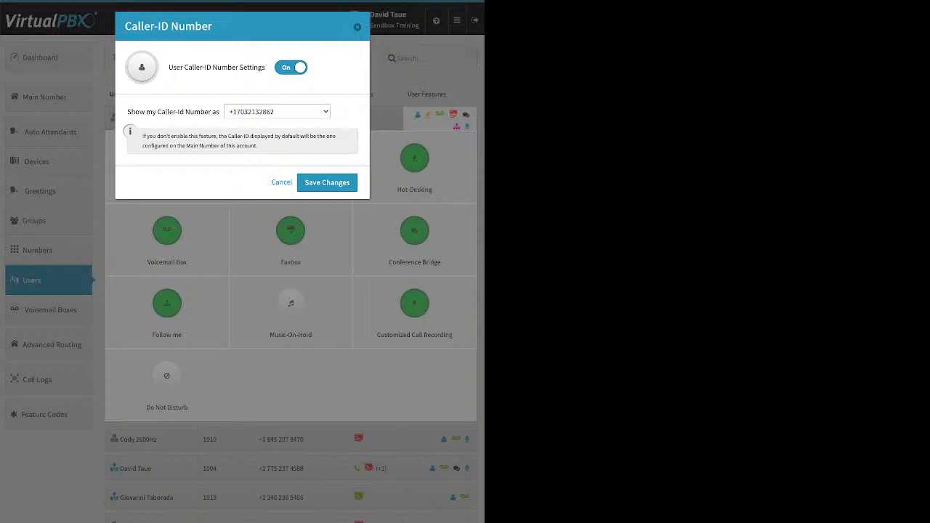
left_click(290, 68)
left_click(327, 111)
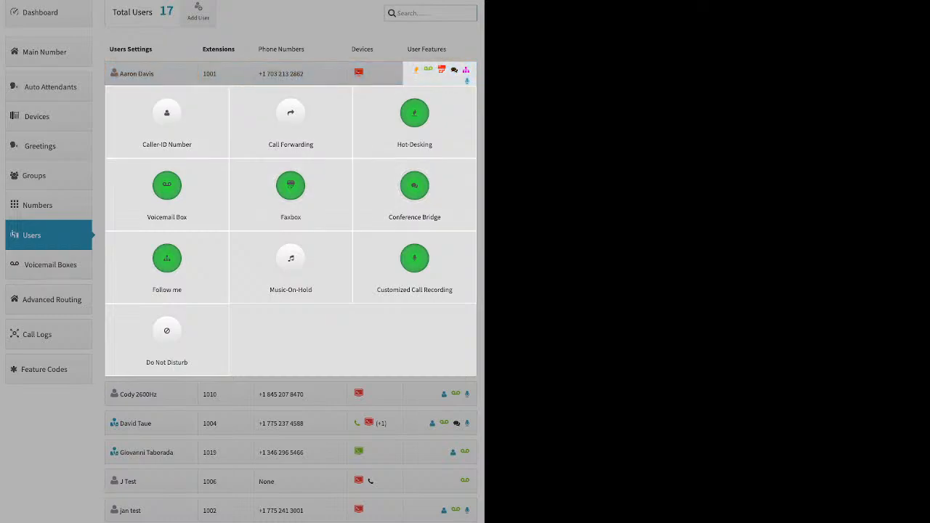
left_click(40, 20)
left_click(41, 23)
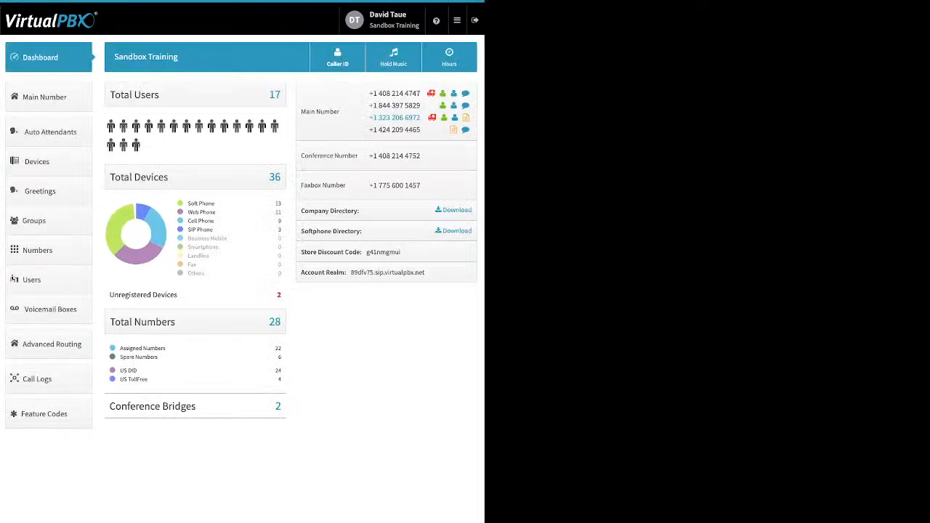
left_click(338, 57)
left_click(354, 27)
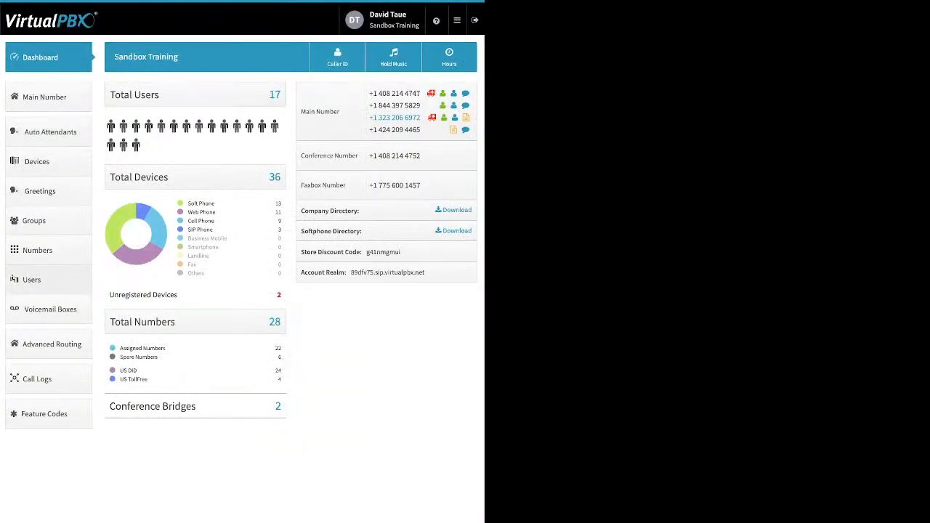
Step: Preview the first user's Call Forwarding On and Failover Mode options and Hot-Desking settings, closing both without saving
left_click(31, 280)
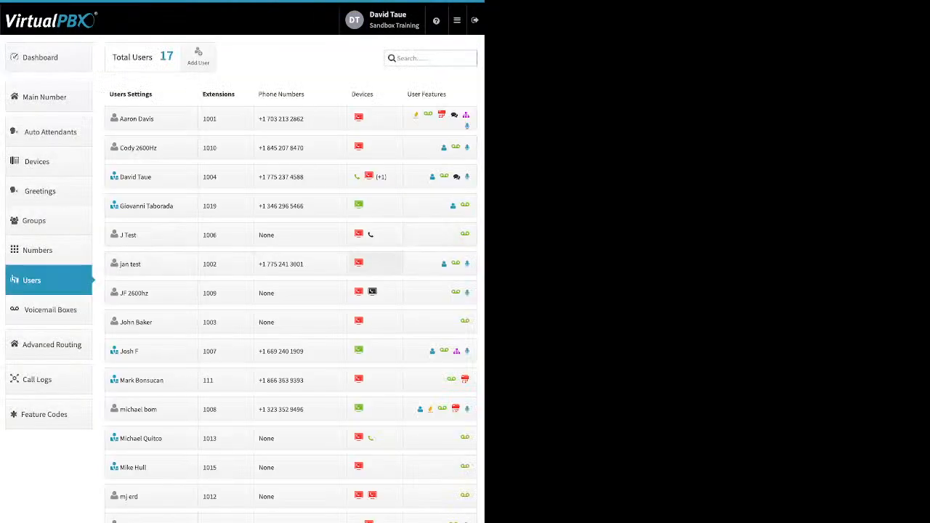
left_click(416, 115)
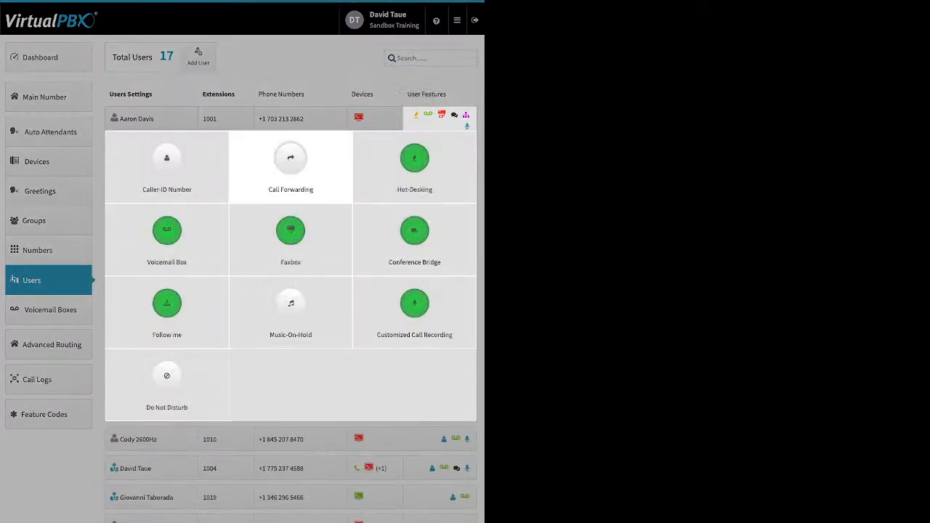
left_click(291, 163)
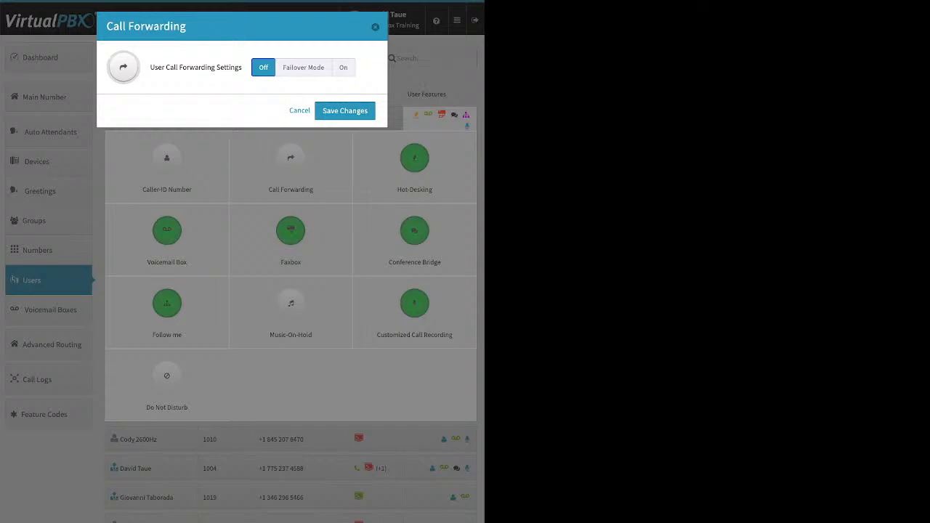
left_click(343, 67)
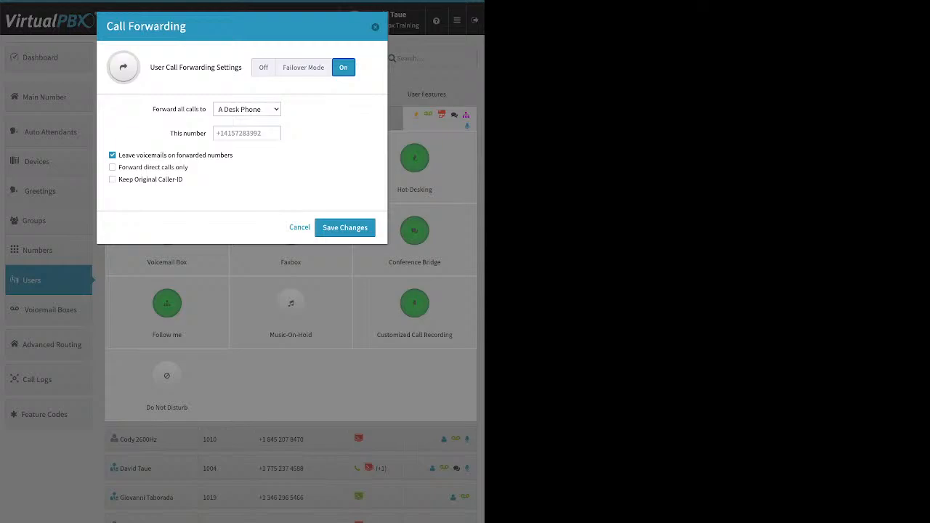
left_click(303, 67)
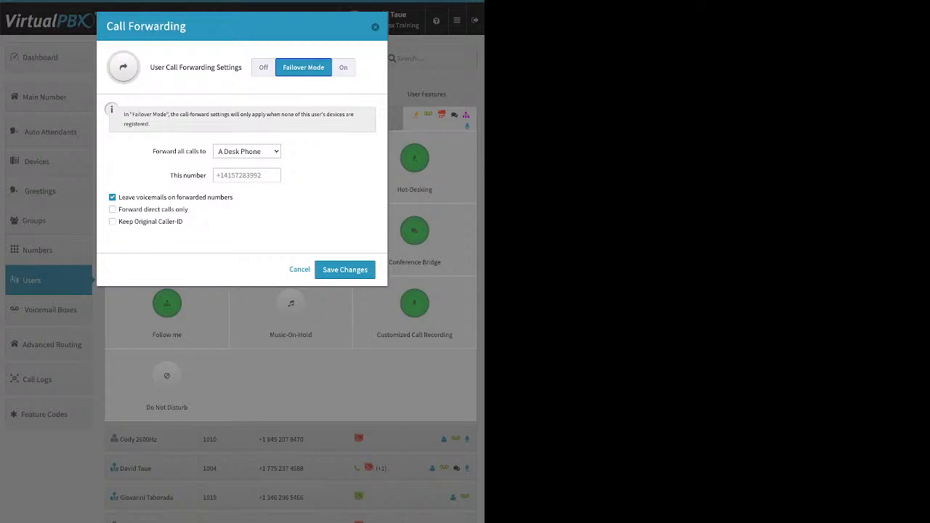
left_click(247, 175)
key("Escape")
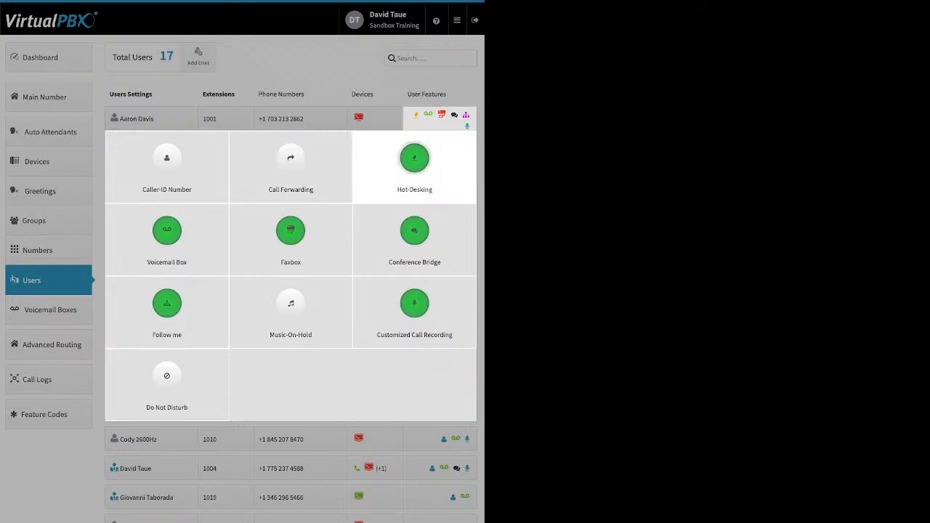
left_click(415, 164)
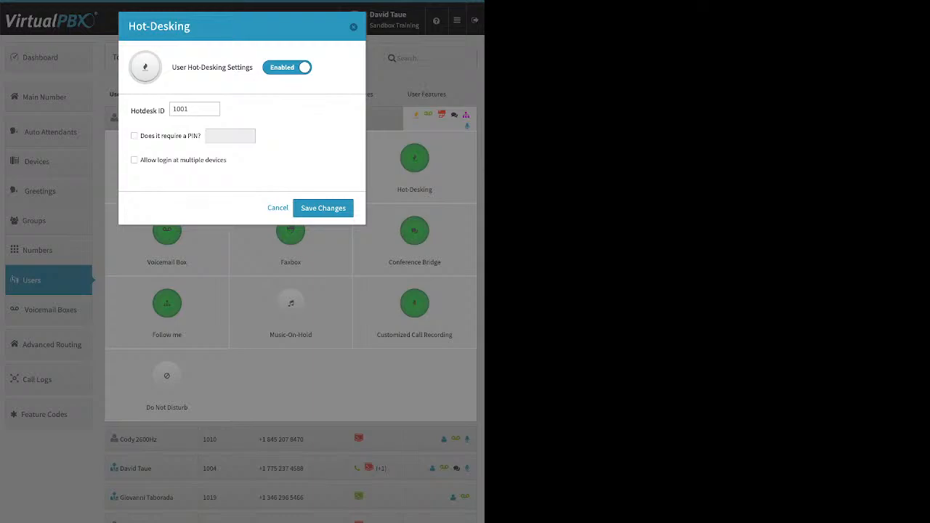
key("Escape")
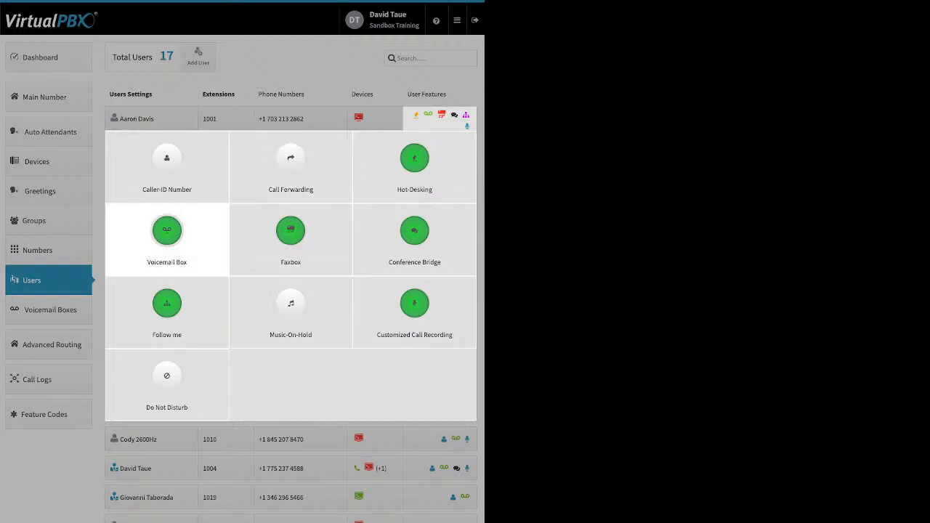
Step: Open the first user's Voicemail Box settings, try the Transcribe and delete-after-notification options, and close without saving
left_click(168, 231)
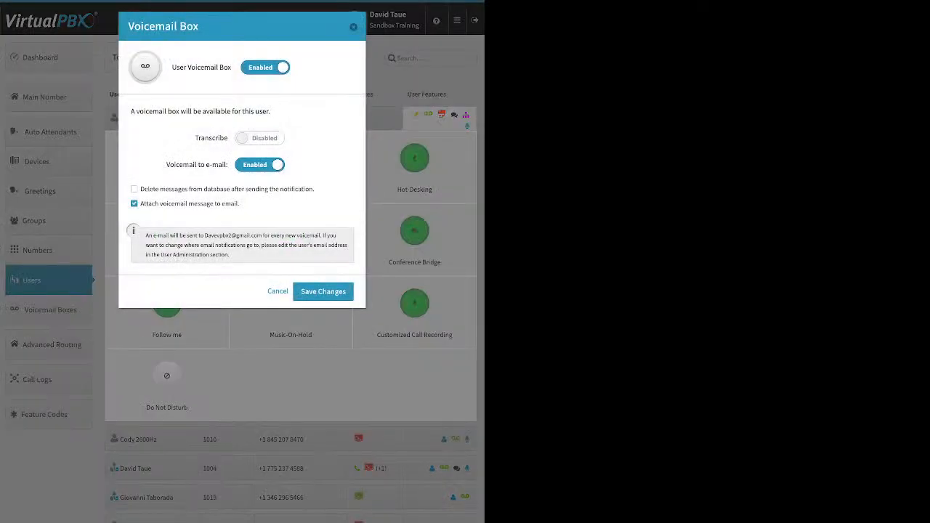
double_click(212, 138)
left_click_drag(141, 203, 240, 204)
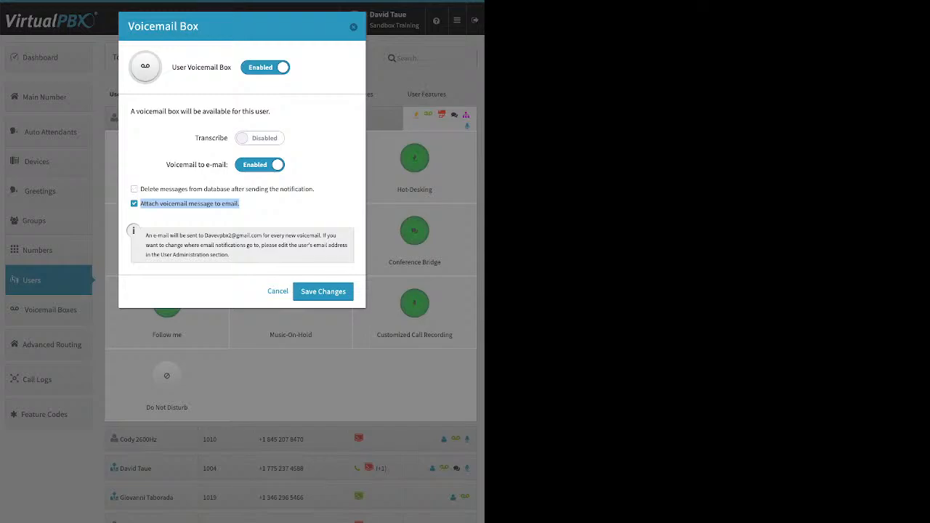
double_click(135, 188)
left_click(134, 189)
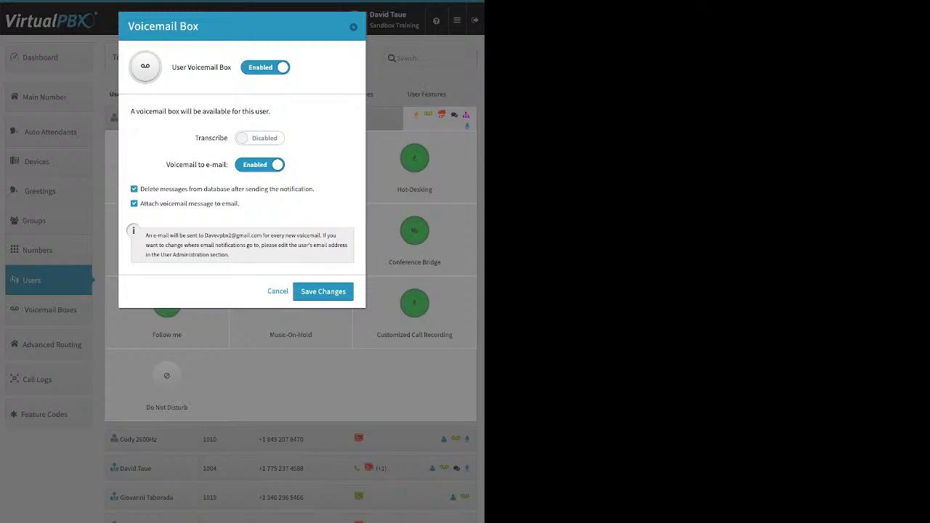
left_click(134, 189)
left_click(353, 26)
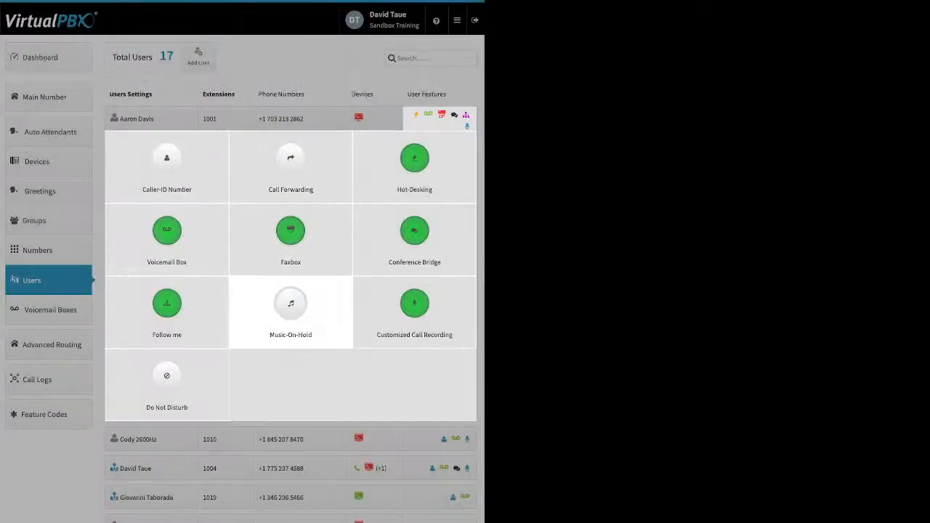
Step: Preview the first user's Faxbox settings and its fax number options, then close the dialog
left_click(291, 231)
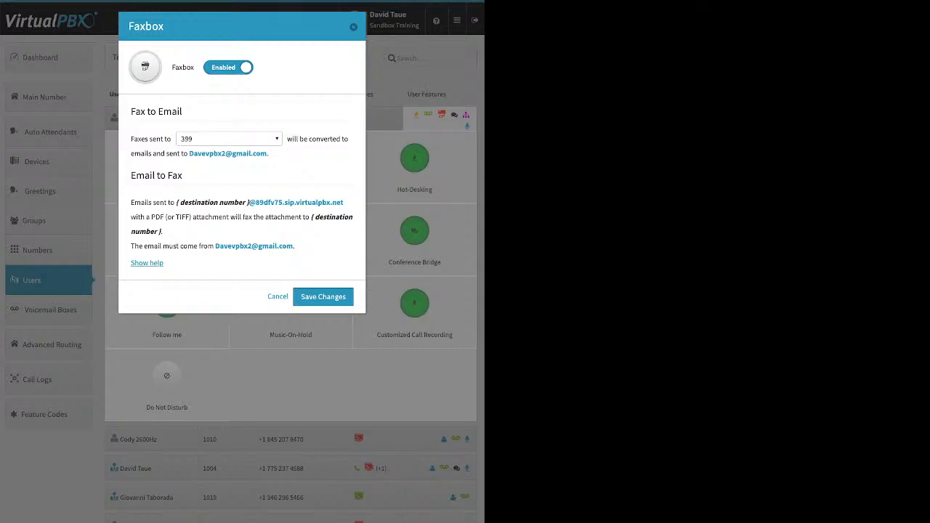
left_click(228, 139)
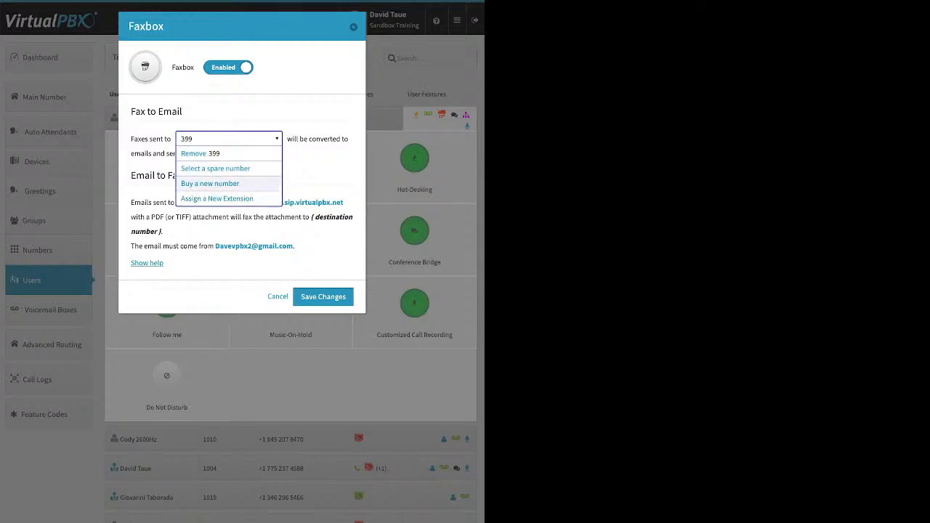
left_click(317, 175)
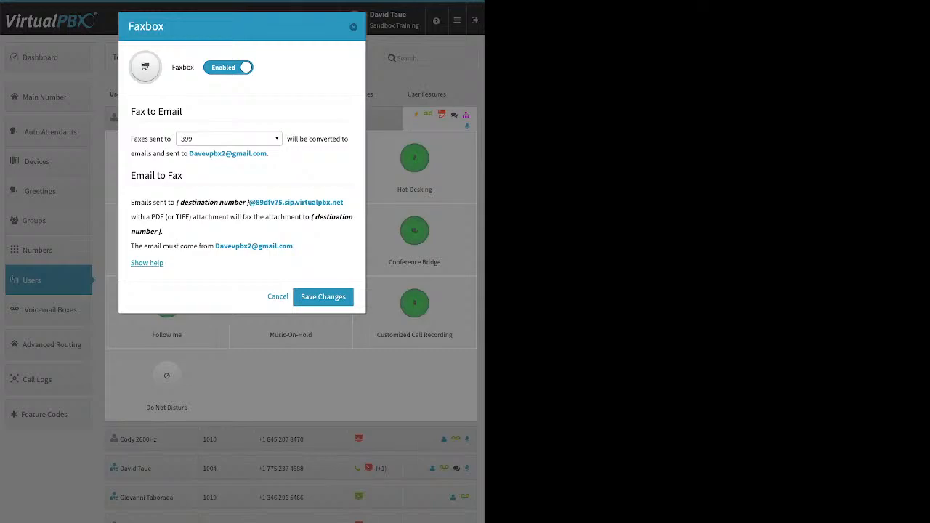
left_click(353, 27)
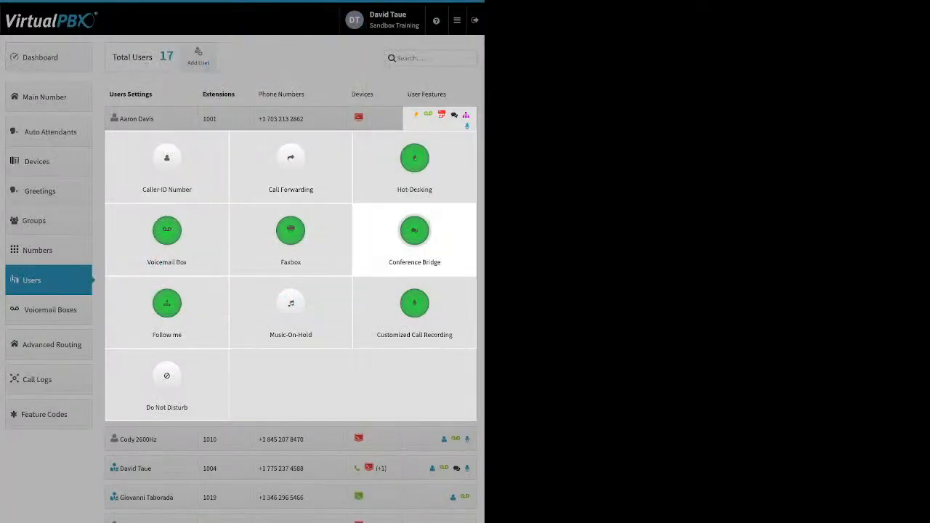
Step: Open the first user's Conference Bridge settings, select the room PIN field and save the dialog
left_click(414, 231)
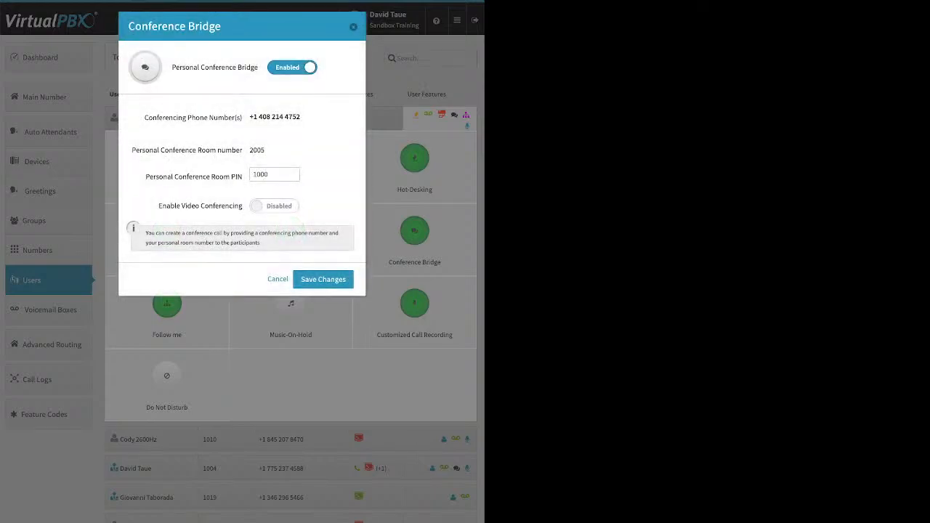
left_click(275, 175)
left_click(319, 278)
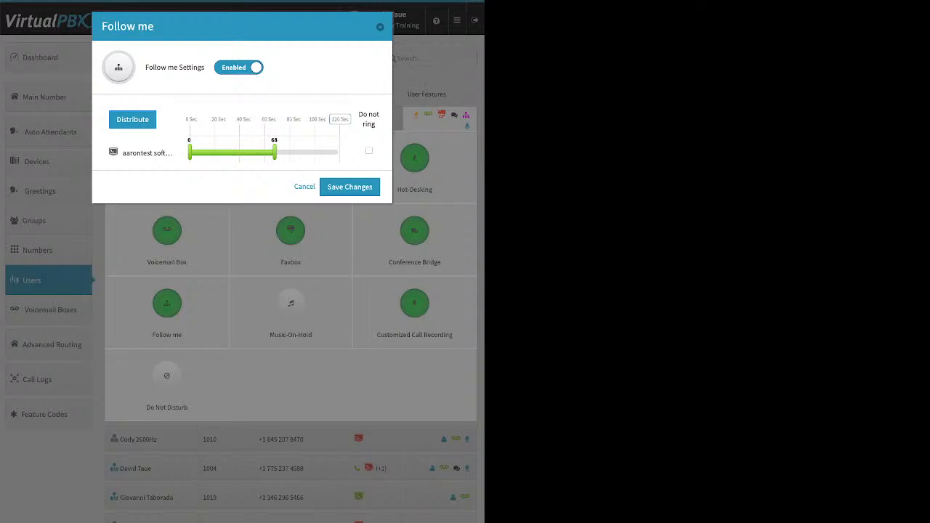
Step: Turn off Follow me for the first user (extension 1001), save, and collapse its feature panel
left_click(239, 68)
left_click(349, 112)
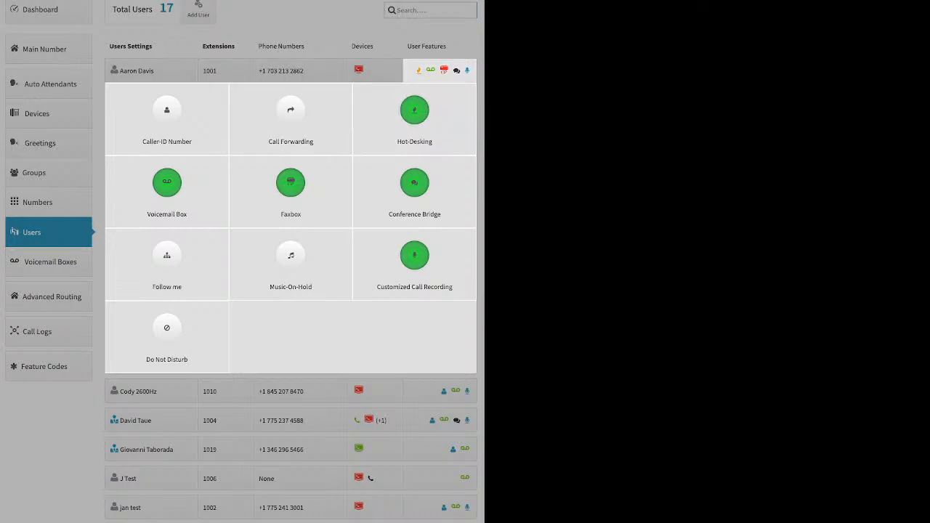
left_click(420, 71)
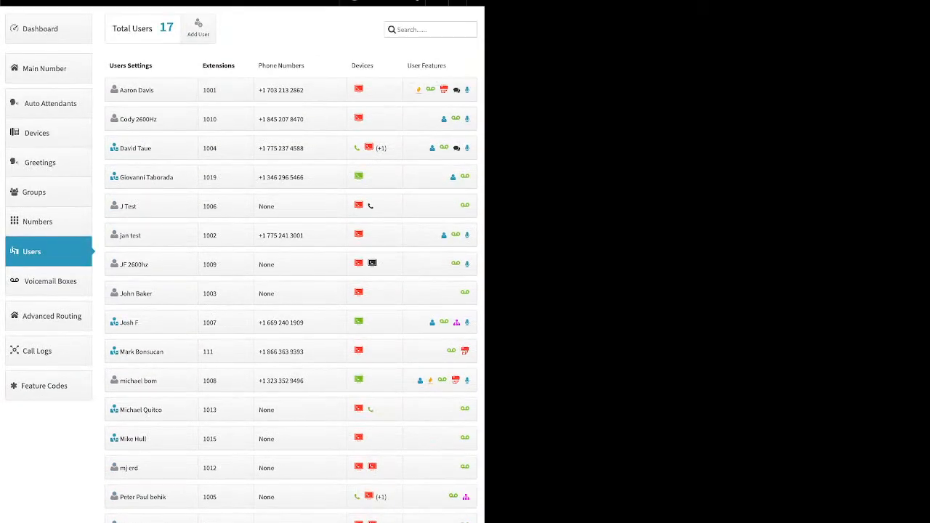
Step: Enable Follow me for extension 1004's user and clear Do not ring on all three devices
left_click(434, 147)
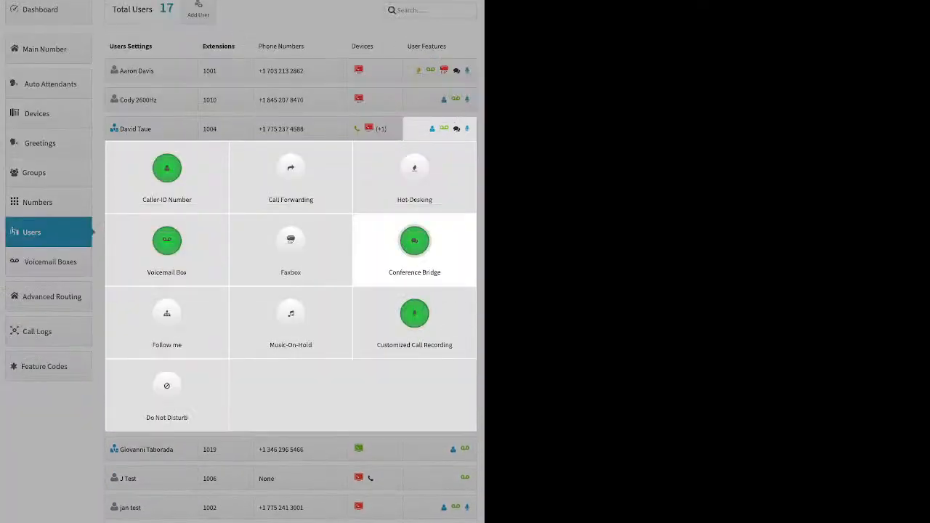
left_click(167, 317)
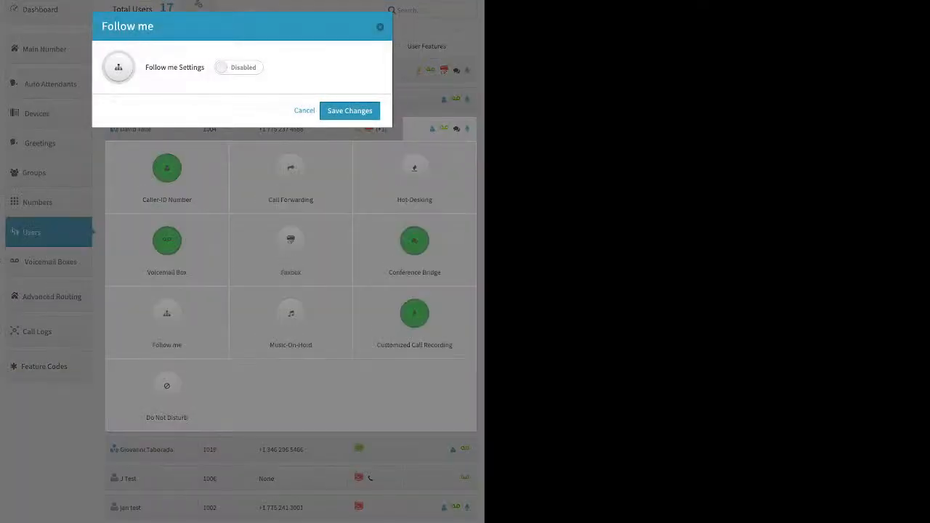
left_click(238, 68)
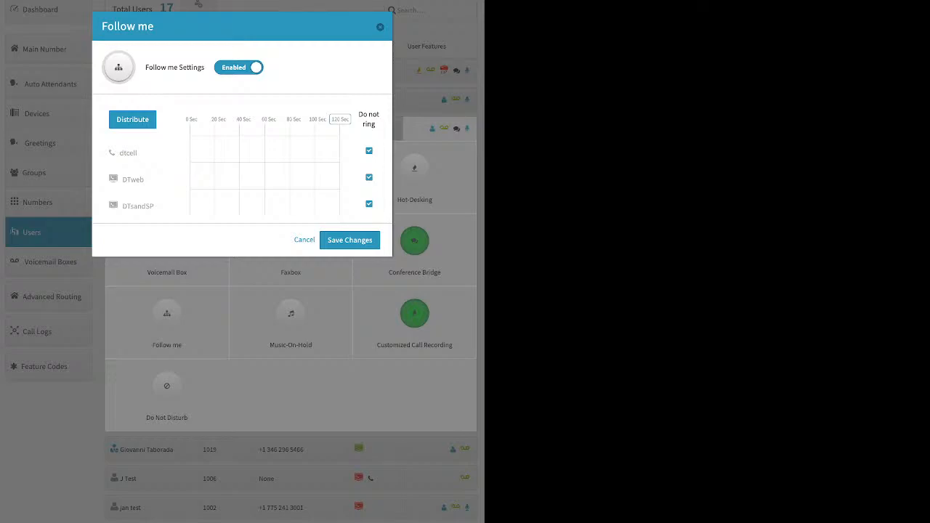
left_click(369, 205)
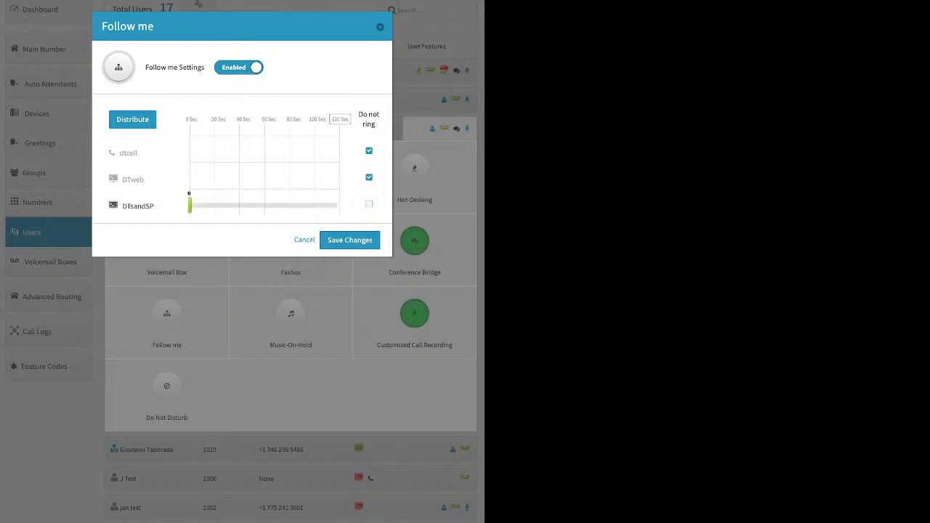
left_click(369, 150)
left_click(370, 177)
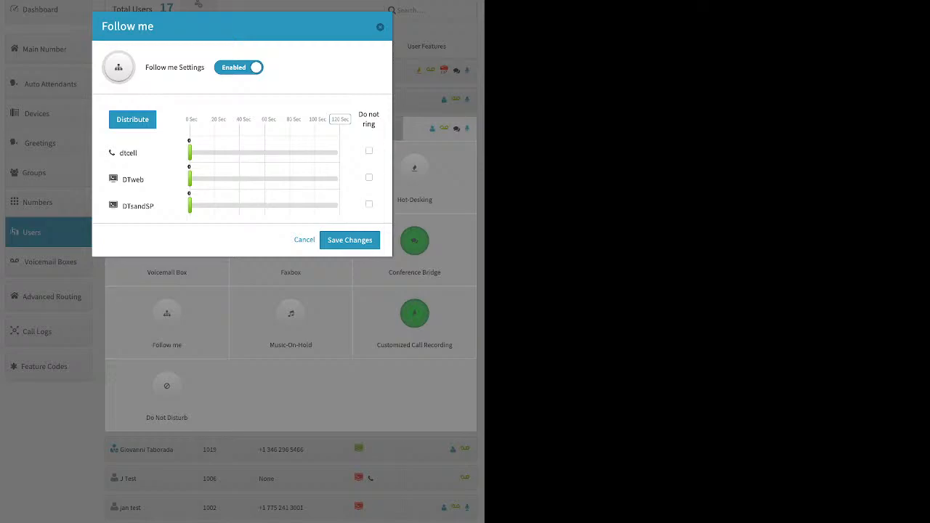
Step: Adjust the three devices' ring timings, then distribute them evenly in 40-second slots up to 120 seconds
left_click_drag(190, 205, 229, 206)
left_click_drag(190, 178, 242, 178)
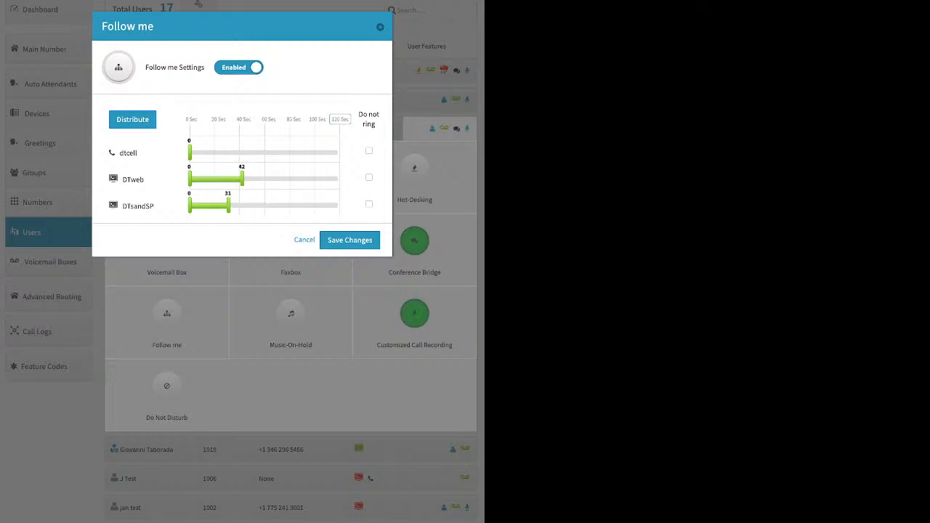
left_click_drag(190, 153, 220, 153)
left_click(340, 119)
left_click(132, 119)
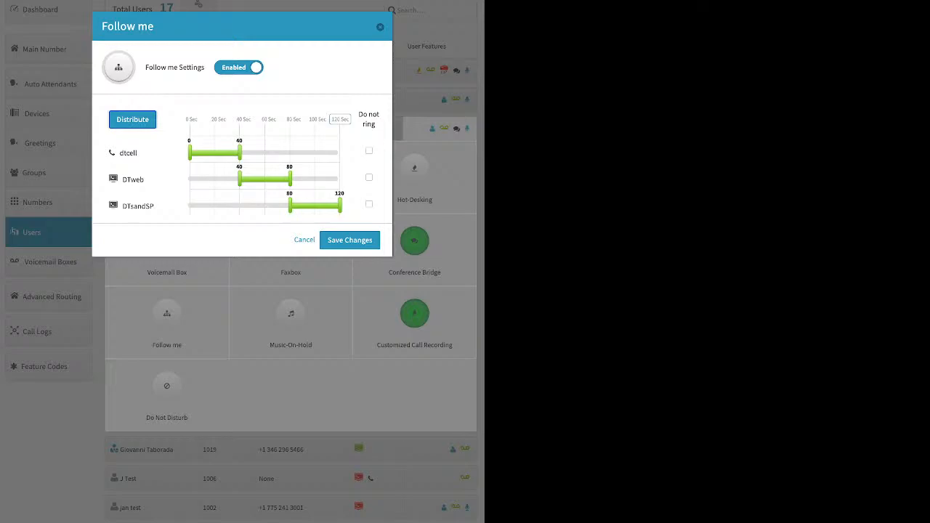
Step: Reorder the Follow me devices to DTsandSP, DTweb, dtcell, redistribute the ring times and save
left_click_drag(138, 207, 148, 136)
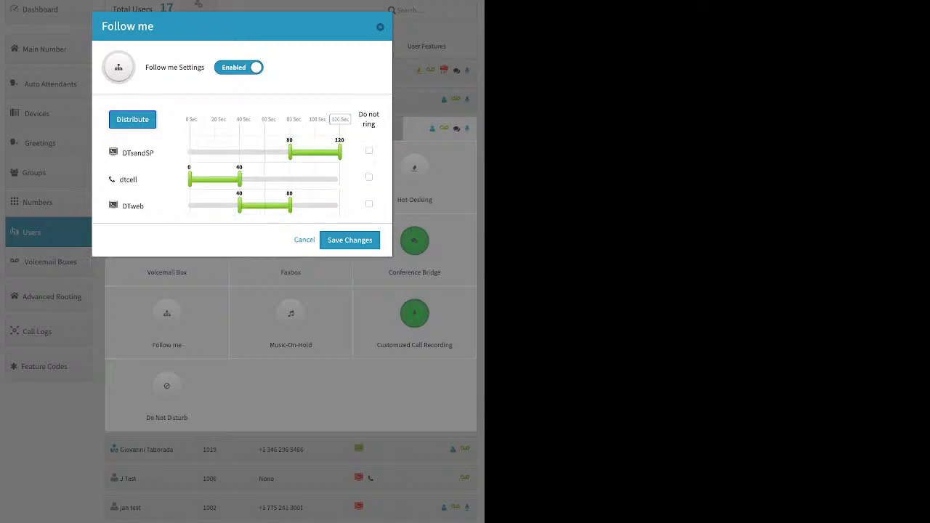
left_click_drag(128, 180, 138, 206)
left_click(132, 119)
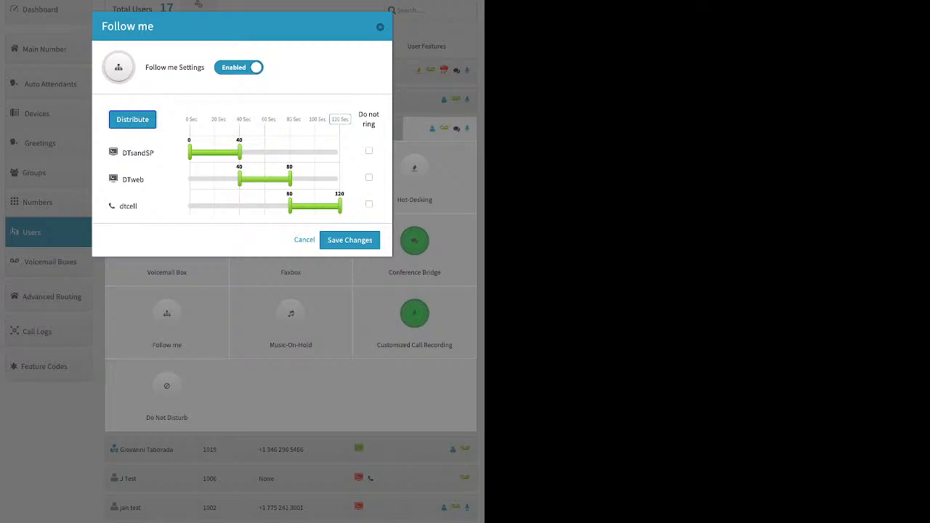
left_click(349, 241)
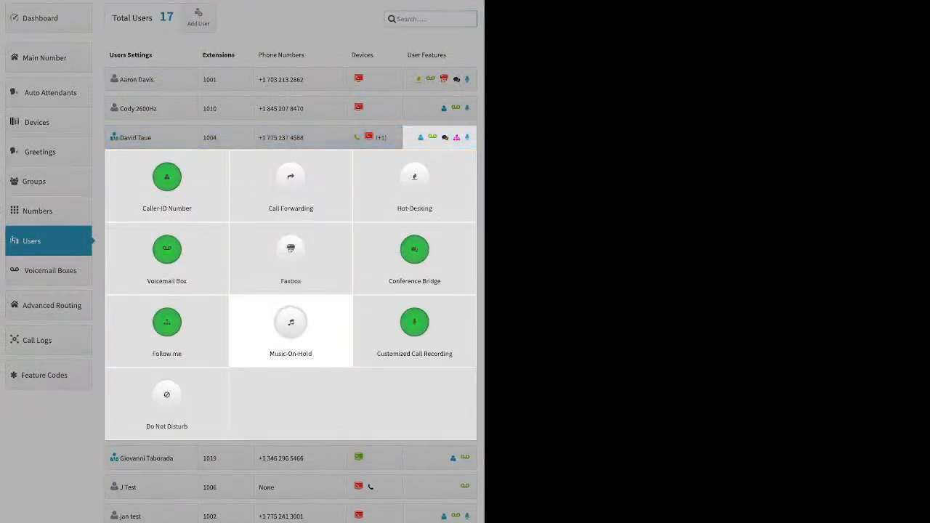
Step: Preview the Music-On-Hold options for extension 1004's user by enabling it, then cancel
left_click(291, 323)
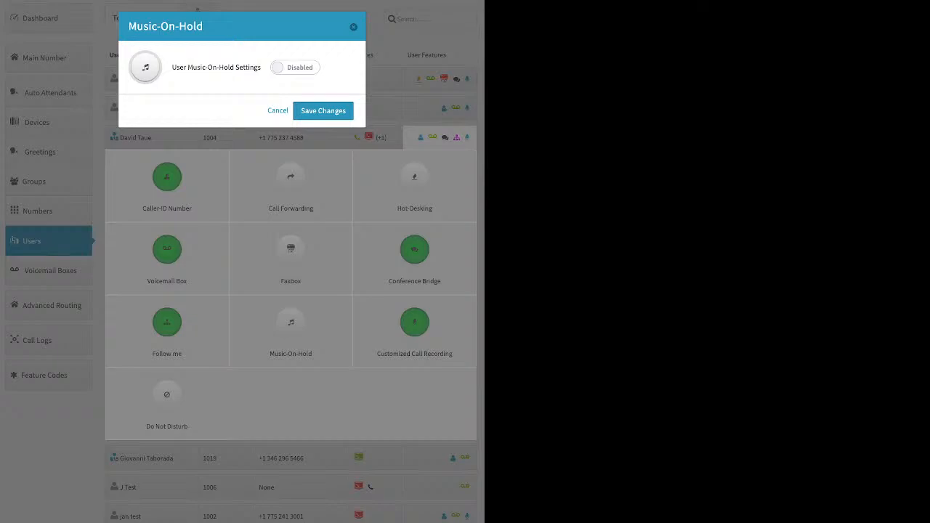
left_click(295, 68)
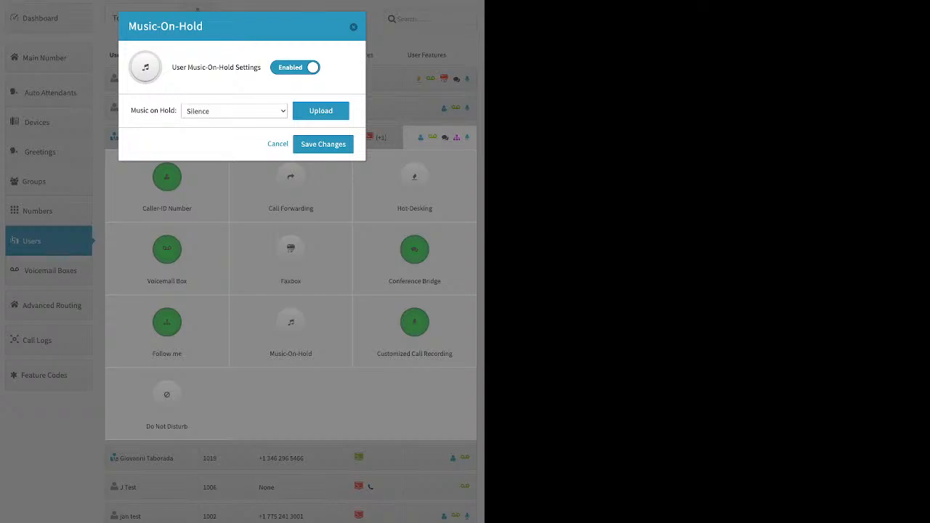
left_click(278, 143)
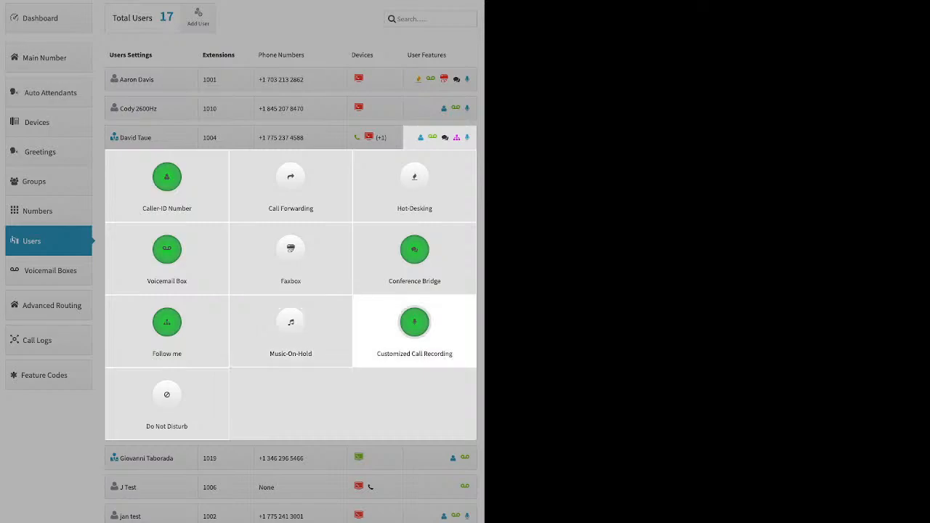
Step: Open Customized Call Recording for extension 1004's user and set all four call directions to Account Default (Off)
left_click(414, 322)
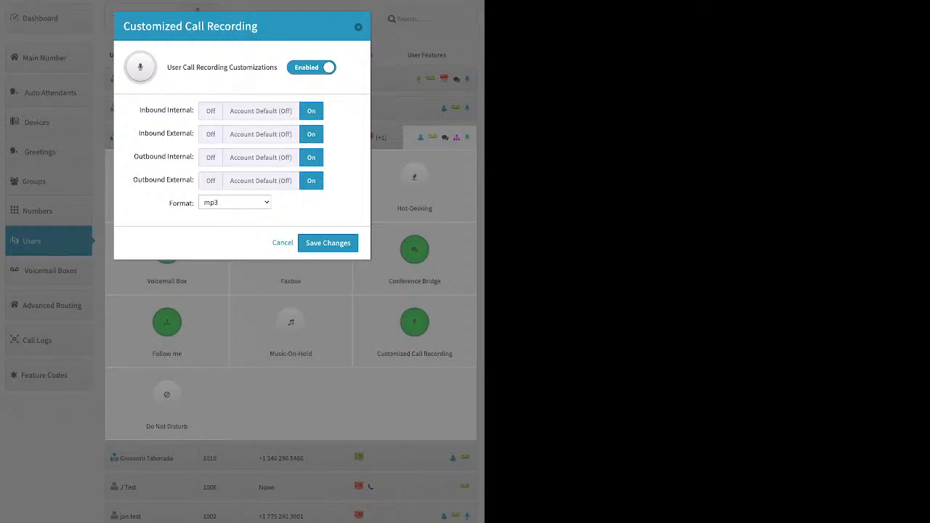
left_click(258, 111)
left_click(259, 135)
left_click(257, 181)
left_click(255, 158)
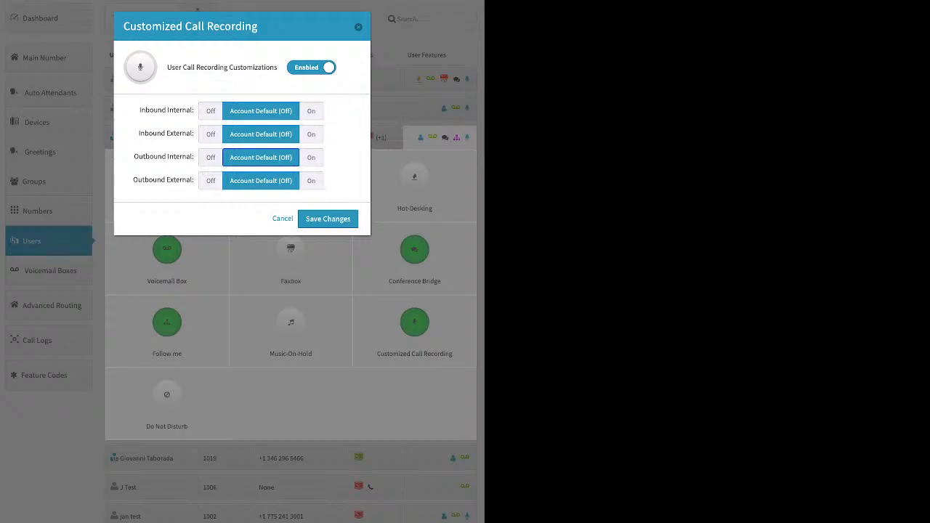
Step: Switch recording to On for Inbound Internal, Inbound External and Outbound External calls and save
left_click(311, 111)
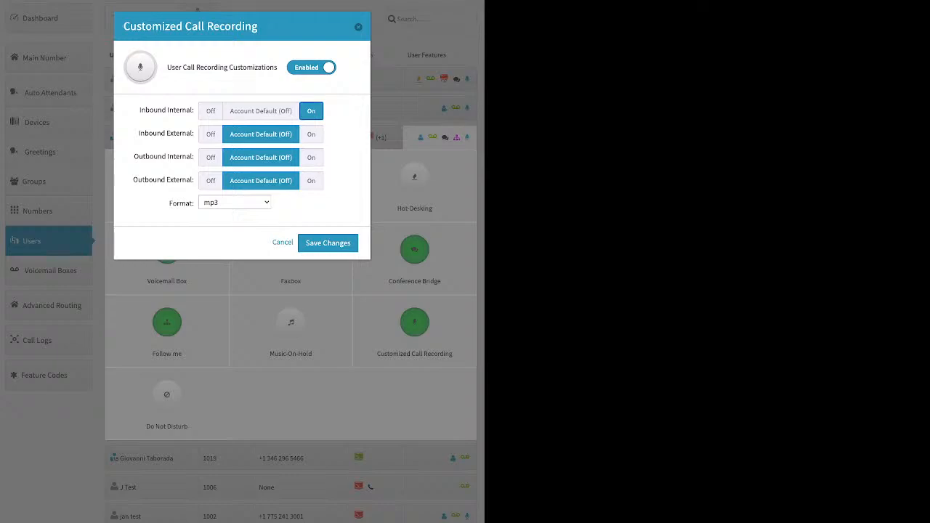
left_click(311, 135)
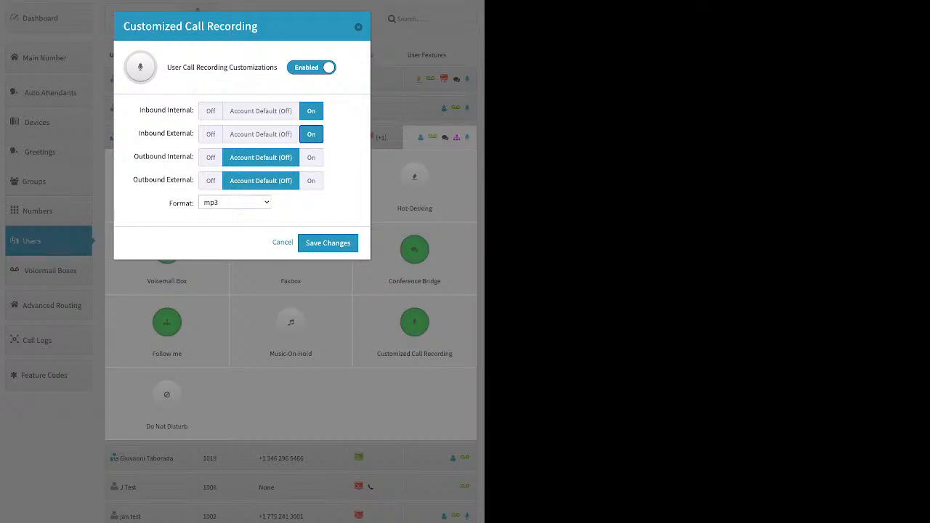
left_click(311, 181)
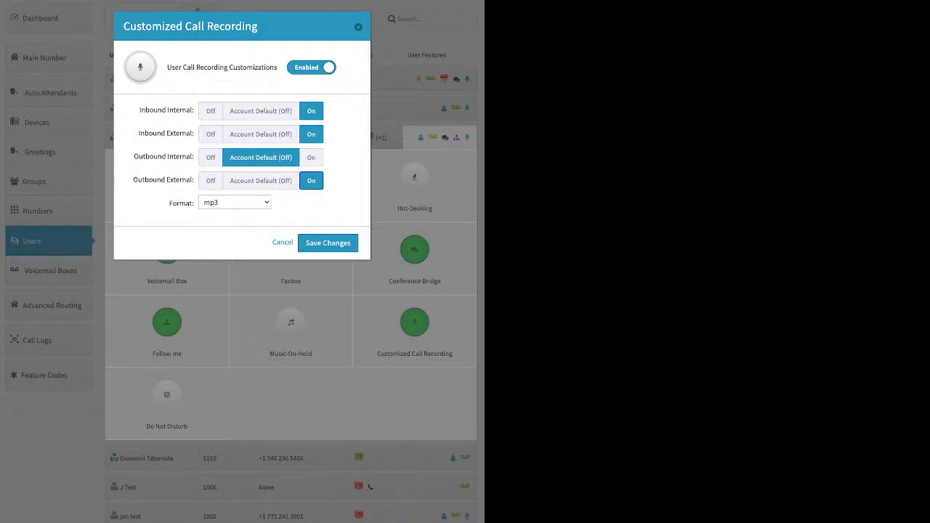
left_click(327, 243)
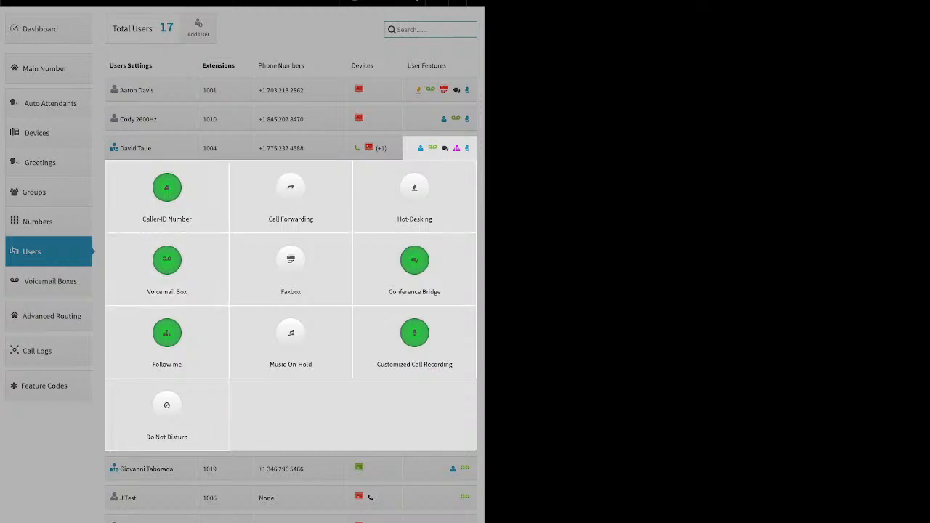
Step: Open the Voicemail Boxes list and preview the Add Voicemail Box dialog's fields, then close it without creating anything
key("Escape")
left_click(49, 281)
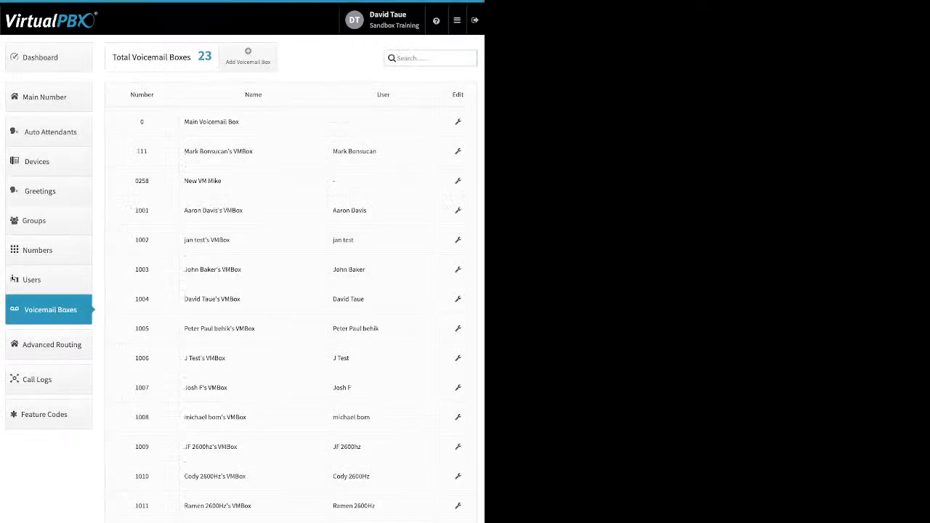
triple_click(350, 211)
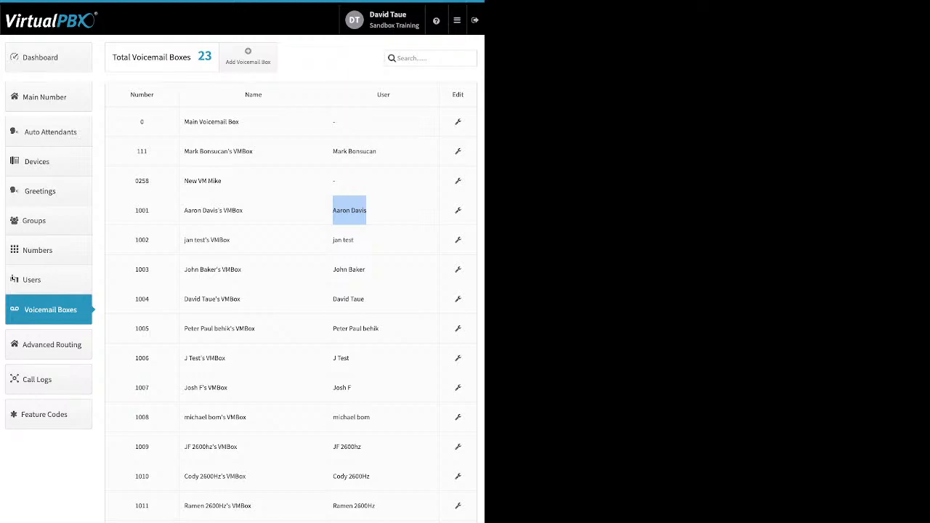
left_click(248, 57)
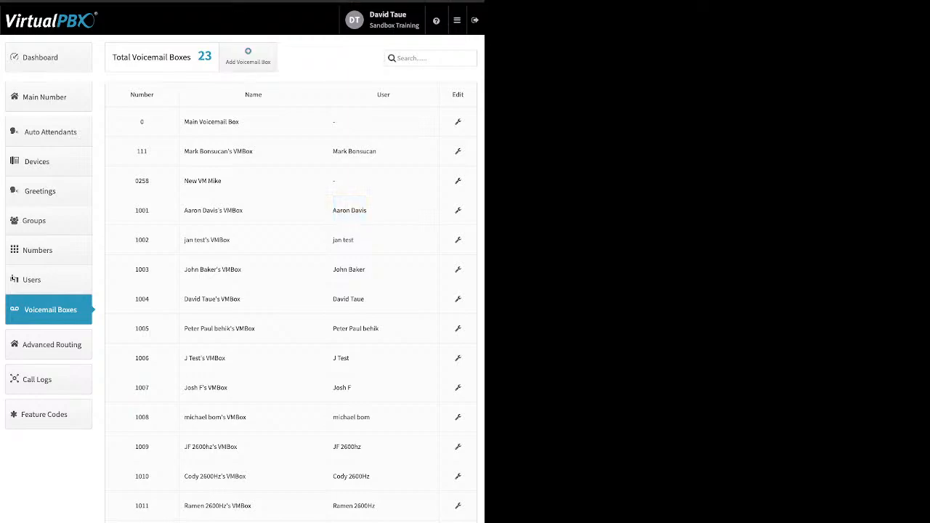
left_click(226, 112)
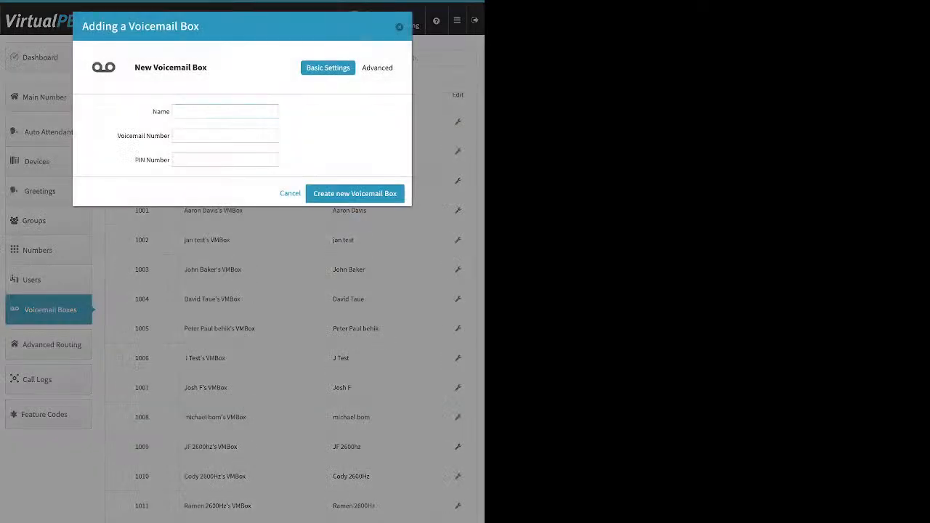
left_click(225, 136)
left_click(225, 160)
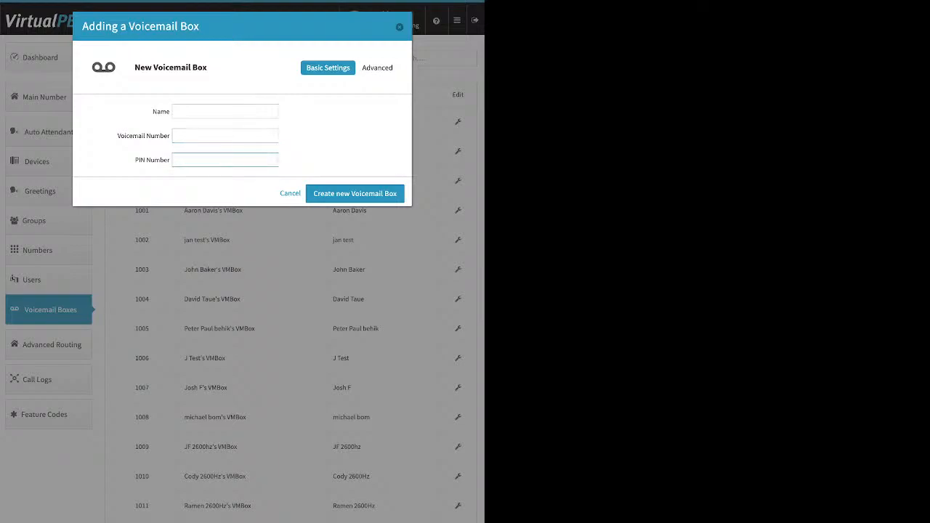
left_click(399, 26)
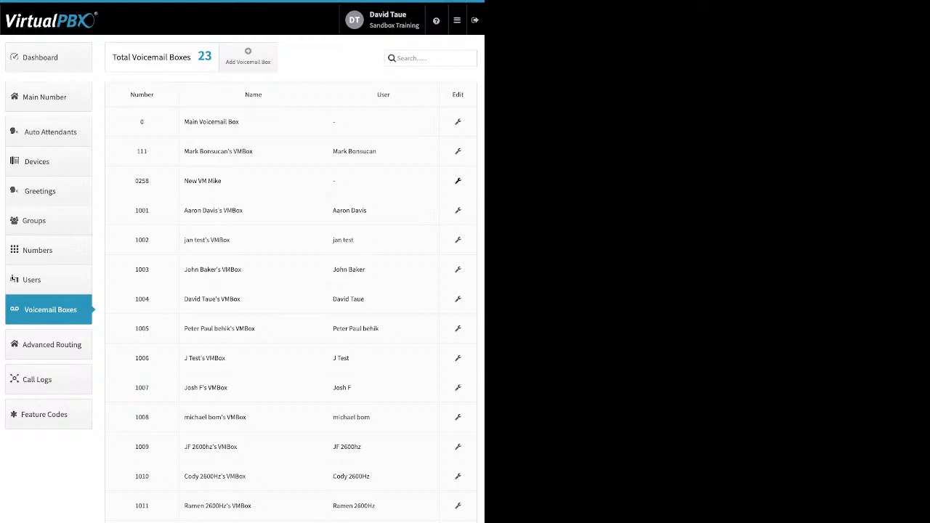
Step: Open voicemail box New VM Mike for editing and review its Basic Settings and Greeting Media
left_click(458, 181)
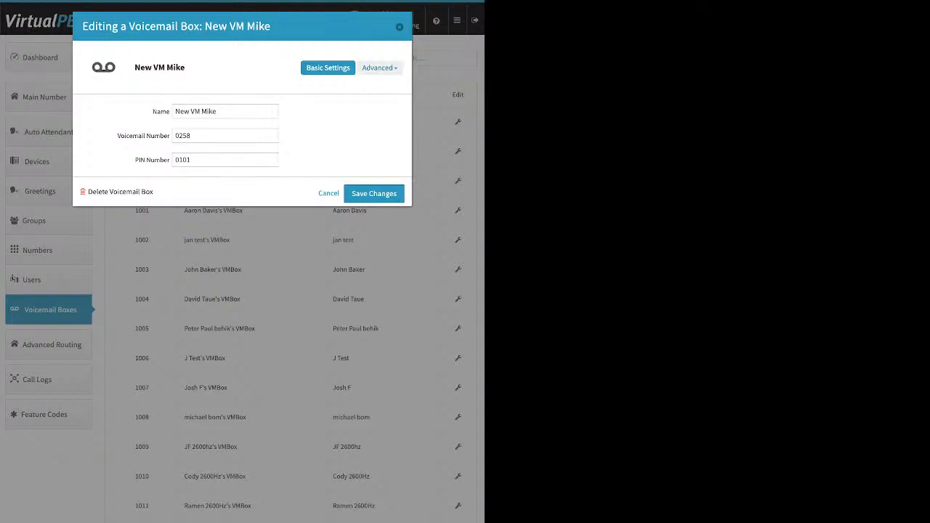
left_click(378, 67)
left_click(370, 111)
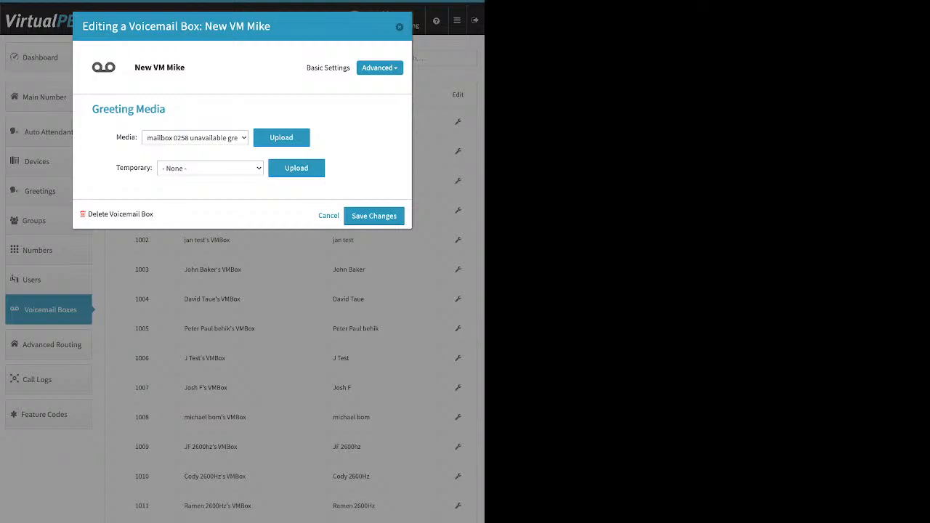
left_click(328, 67)
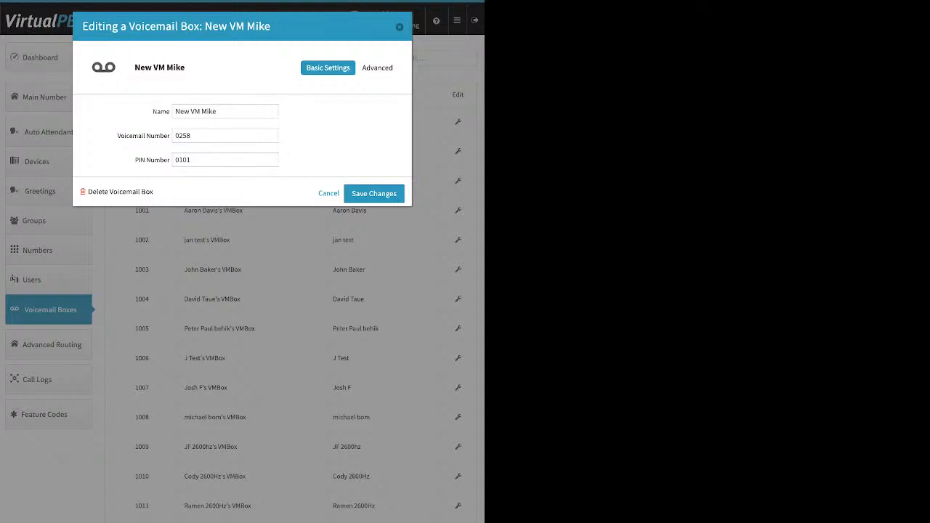
left_click(377, 67)
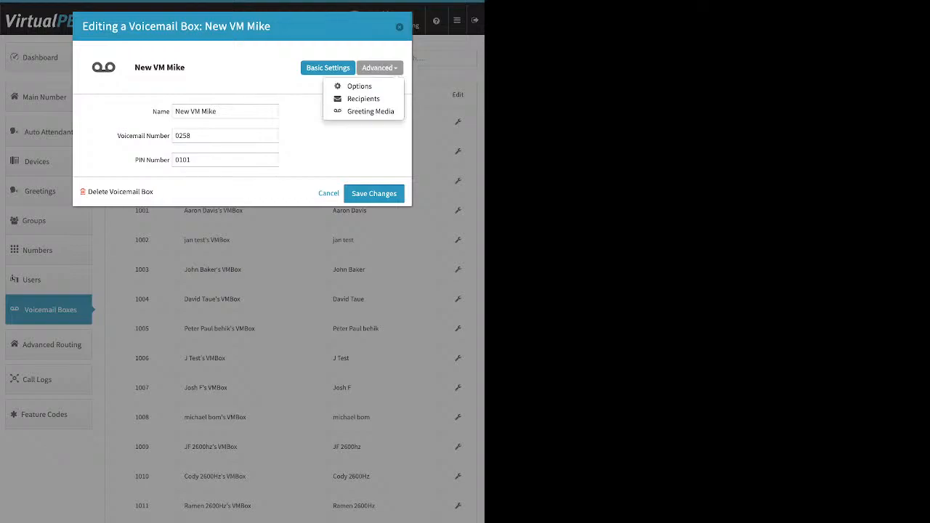
left_click(357, 110)
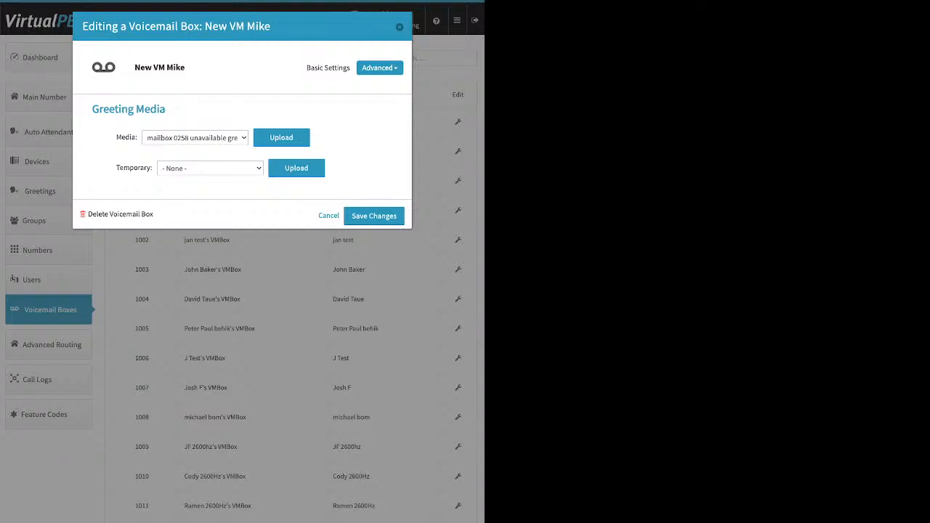
left_click_drag(116, 168, 151, 168)
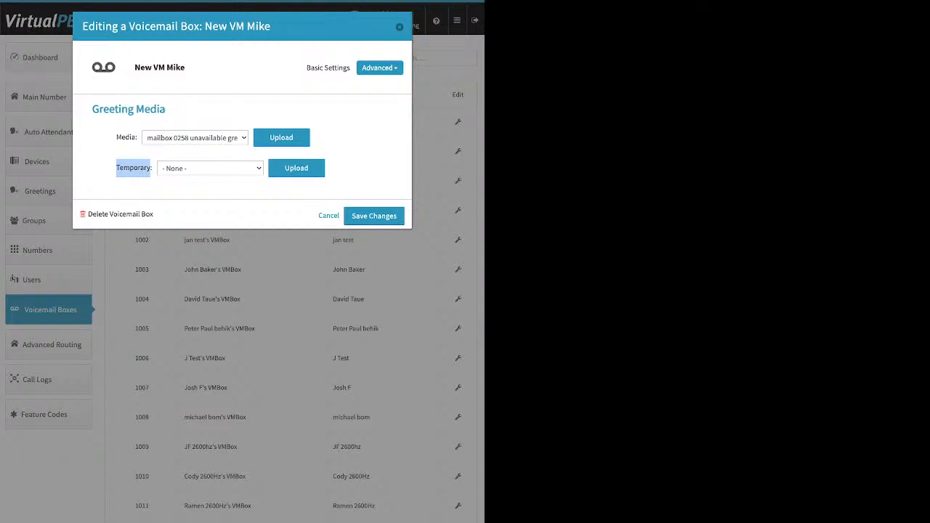
Step: View the voicemail box's notification Recipients and open the Add New Recipient field
left_click(377, 68)
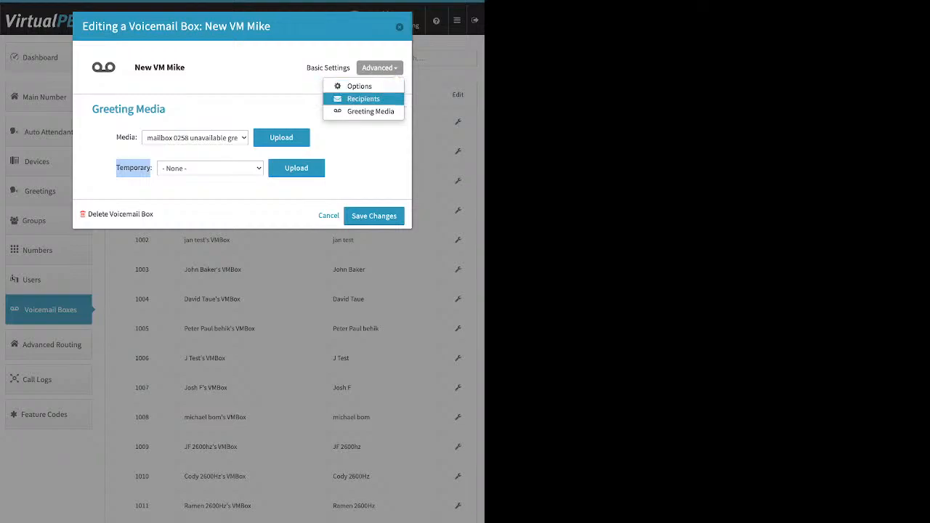
left_click(364, 98)
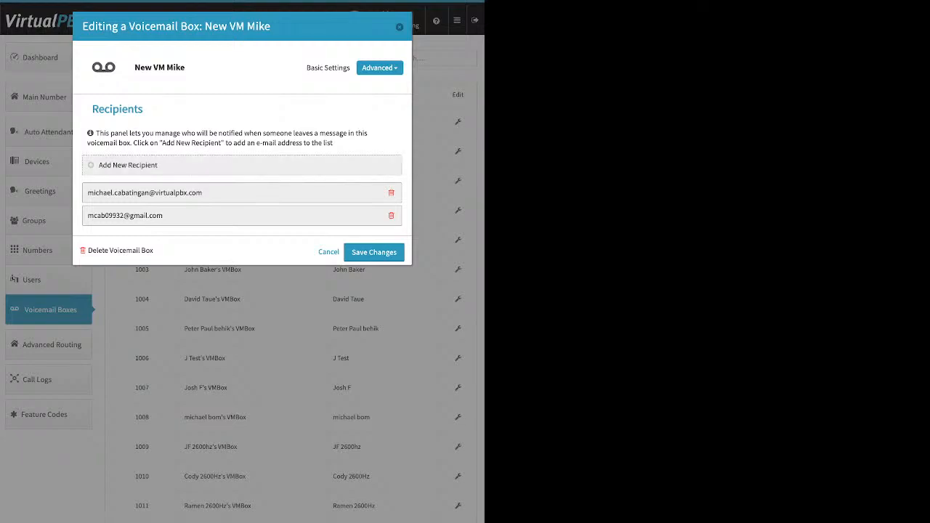
left_click(128, 165)
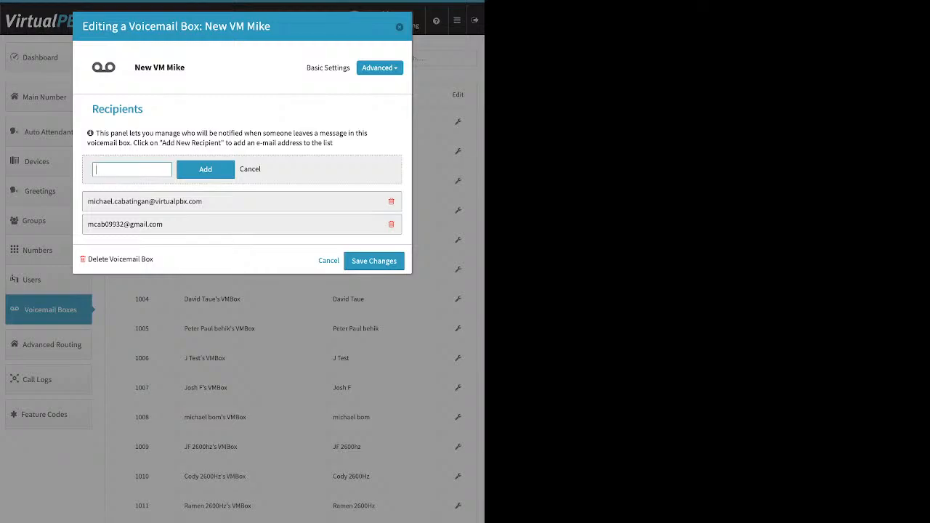
Step: Review the voicemail box's Options checkboxes, then close the editing dialog without saving
left_click(379, 68)
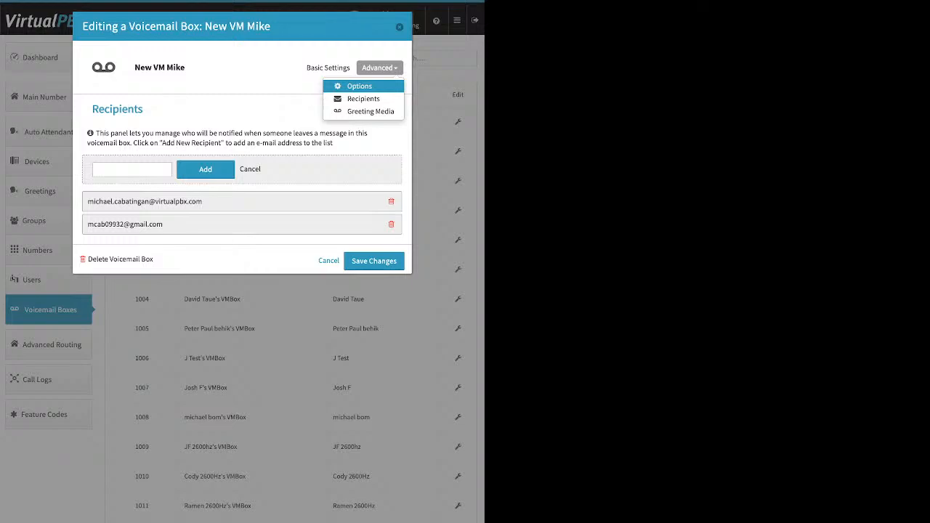
left_click(359, 86)
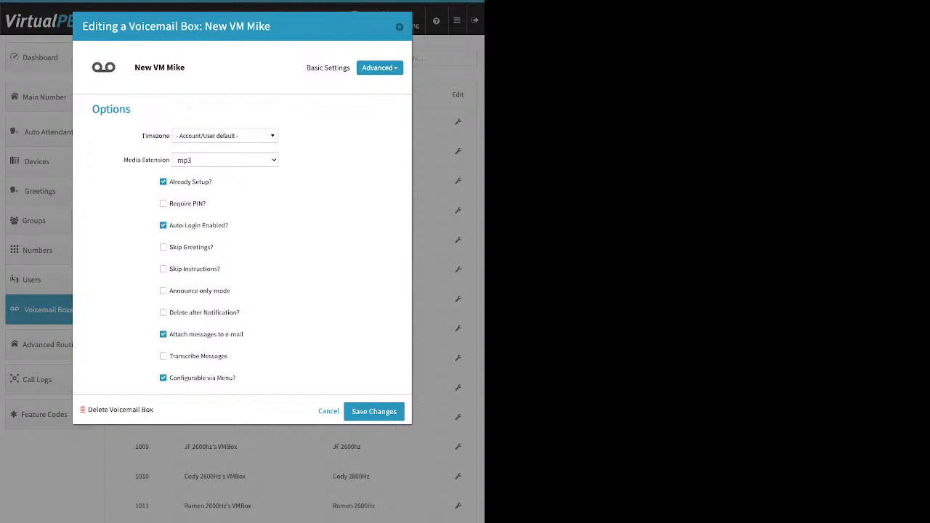
left_click_drag(184, 182, 213, 182)
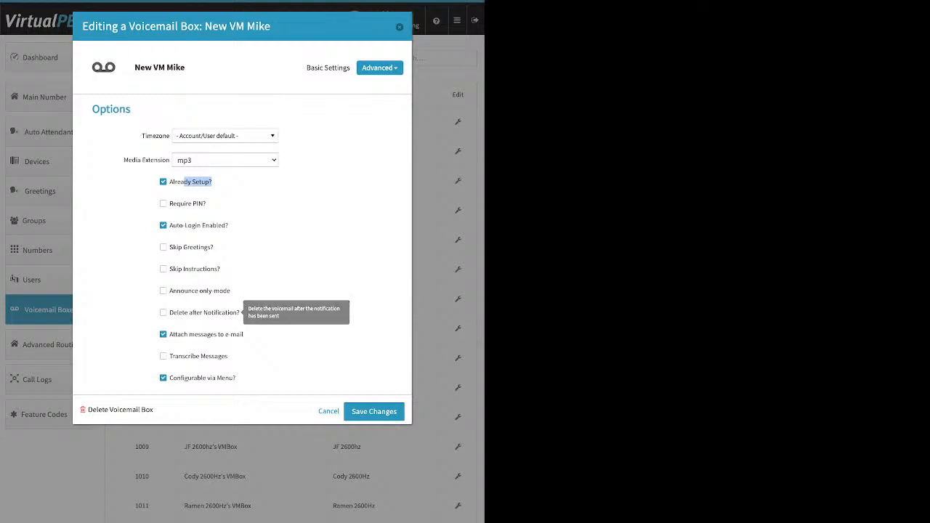
left_click_drag(241, 312, 169, 312)
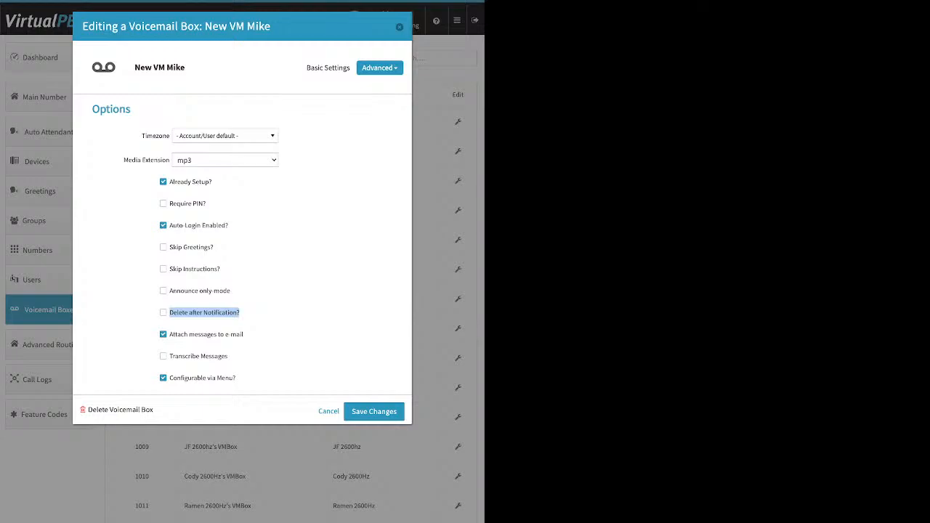
key("Escape")
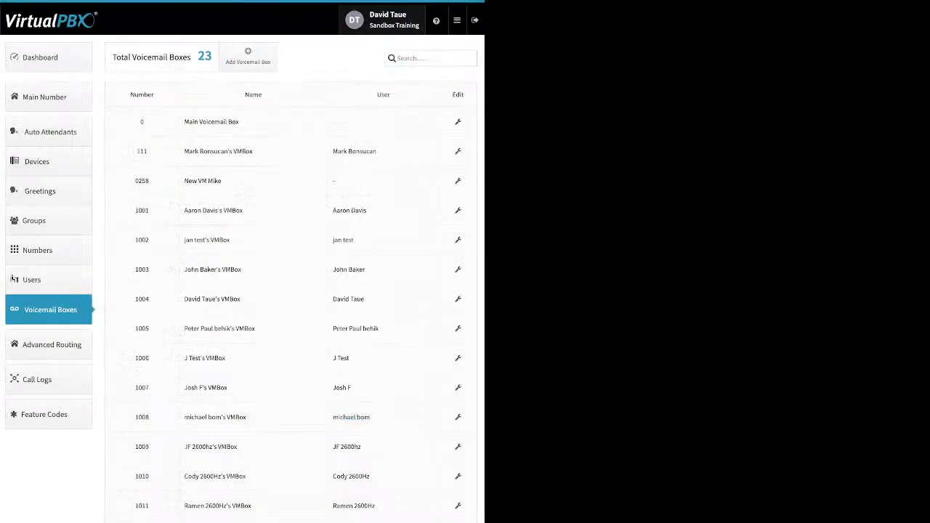
Step: Enable Direct Inward System Access under Advanced Routing
left_click(51, 344)
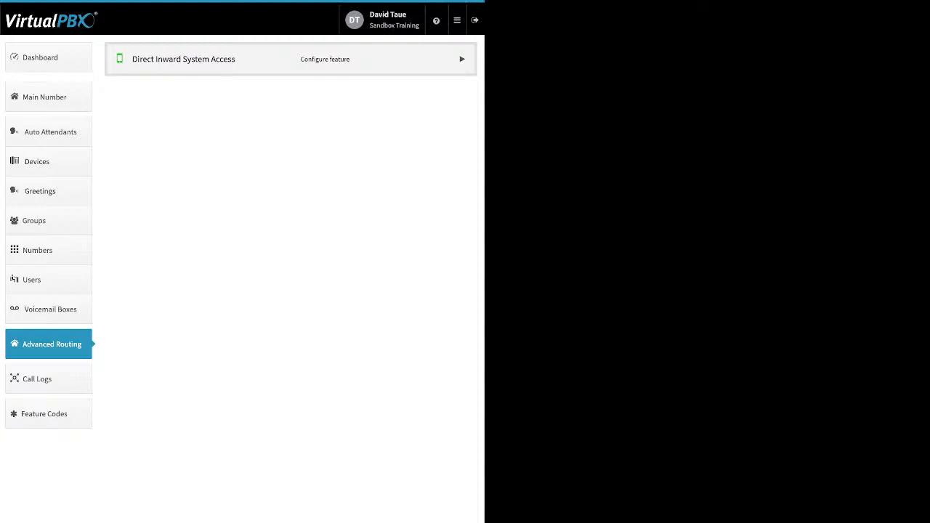
left_click(462, 59)
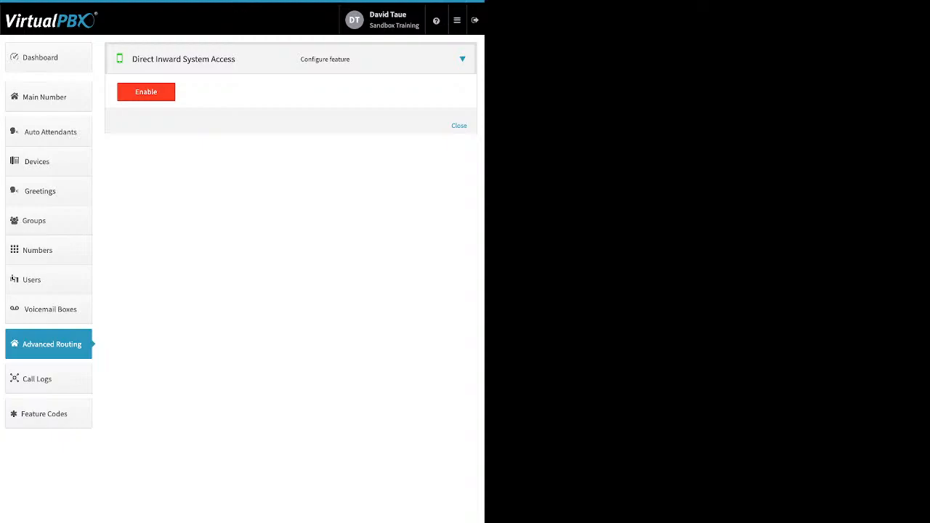
left_click(146, 92)
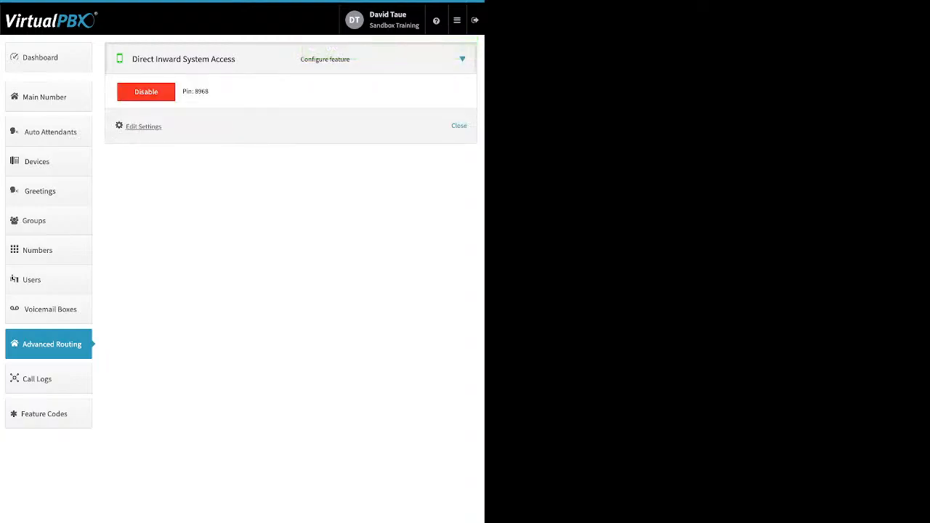
Step: Add extension number 7359 to the DISA settings and save the changes
left_click(143, 126)
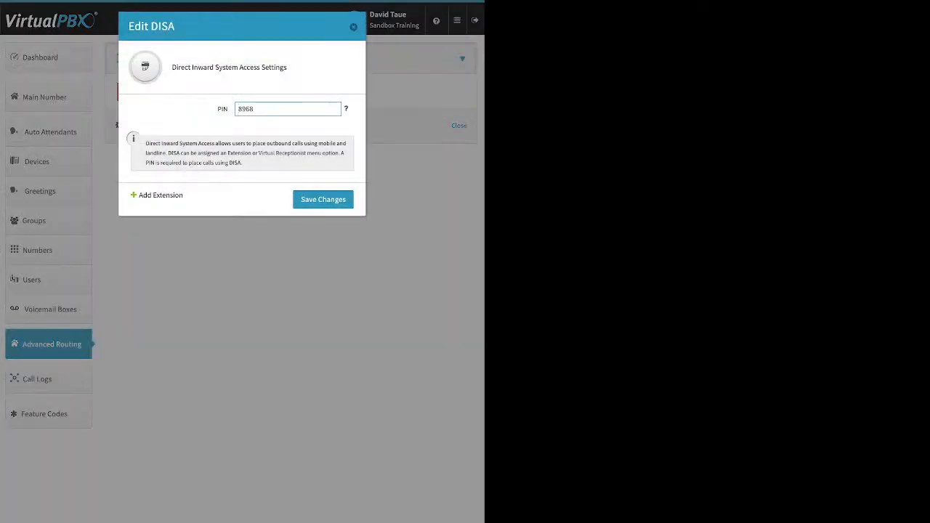
left_click(160, 195)
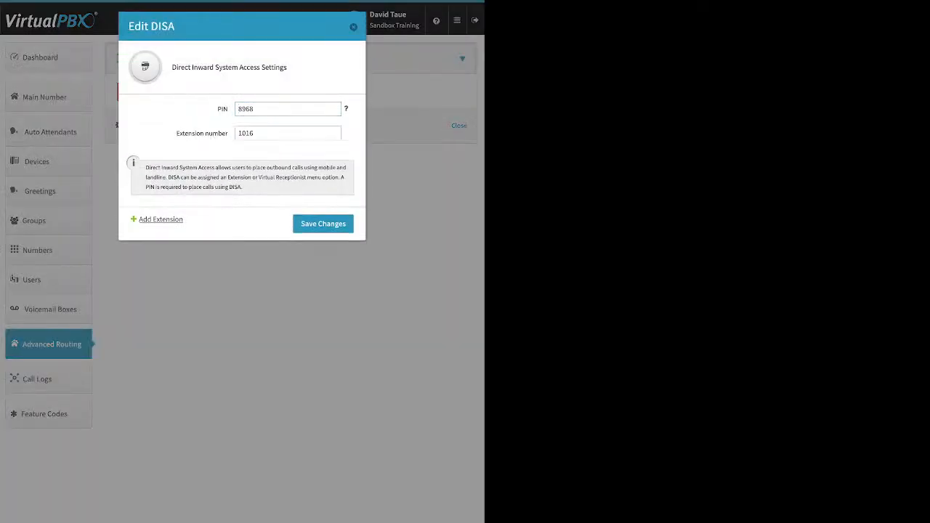
double_click(247, 133)
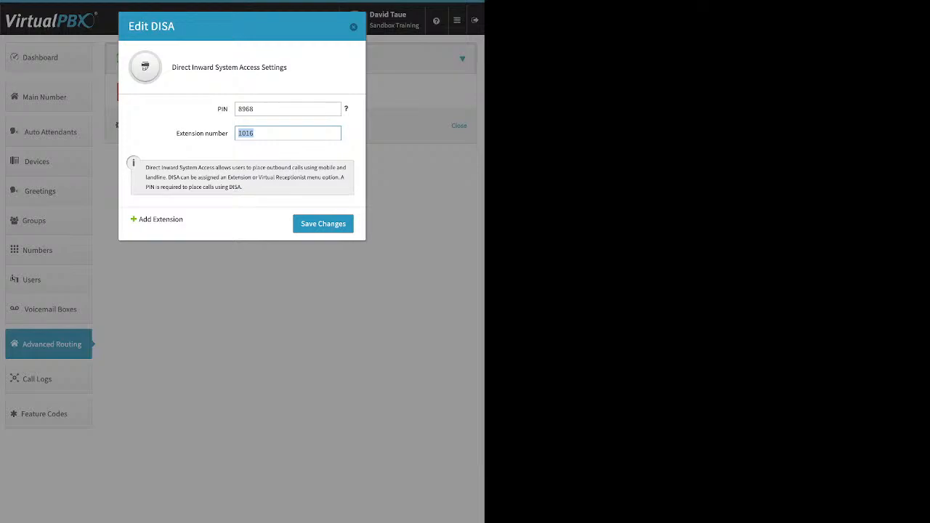
type("9")
key("BackSpace")
type("7359")
left_click(324, 224)
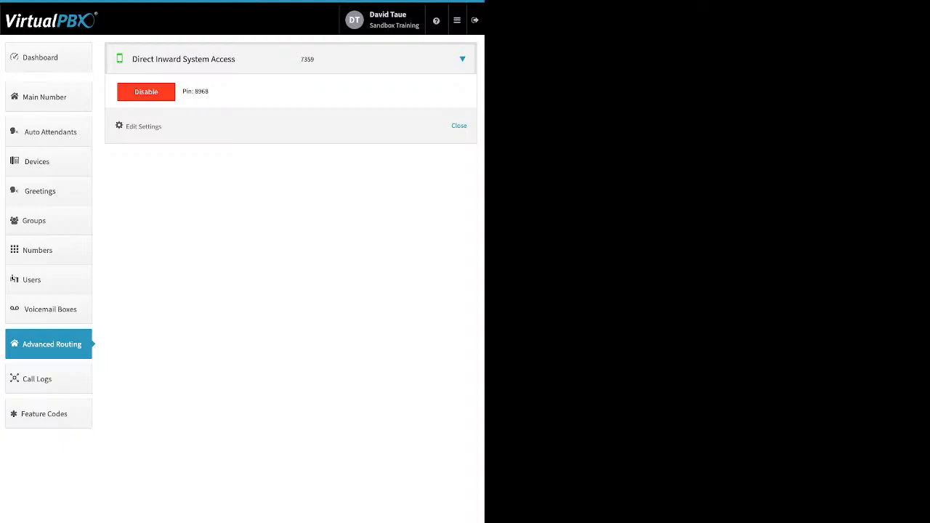
Step: Open the Dashboard and review the Company Caller ID dialog, then close it
left_click_drag(210, 91, 193, 91)
left_click(49, 57)
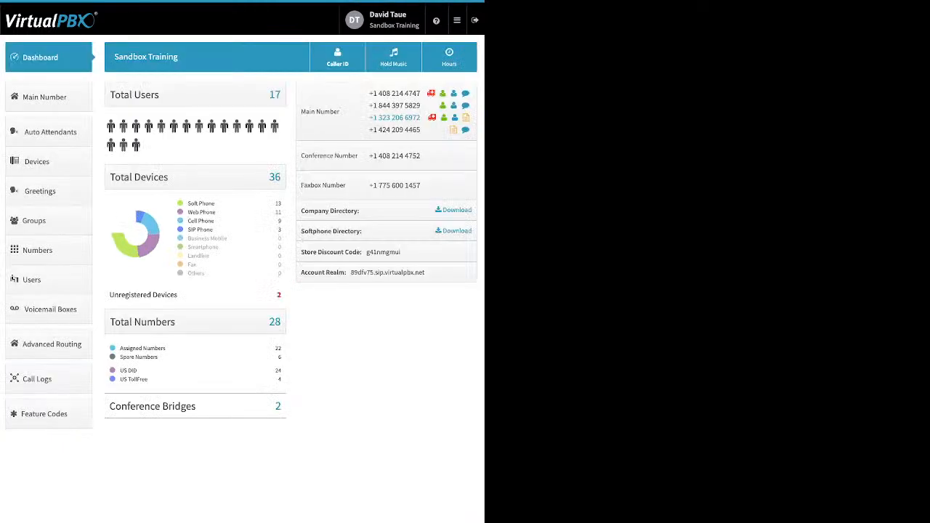
left_click(339, 57)
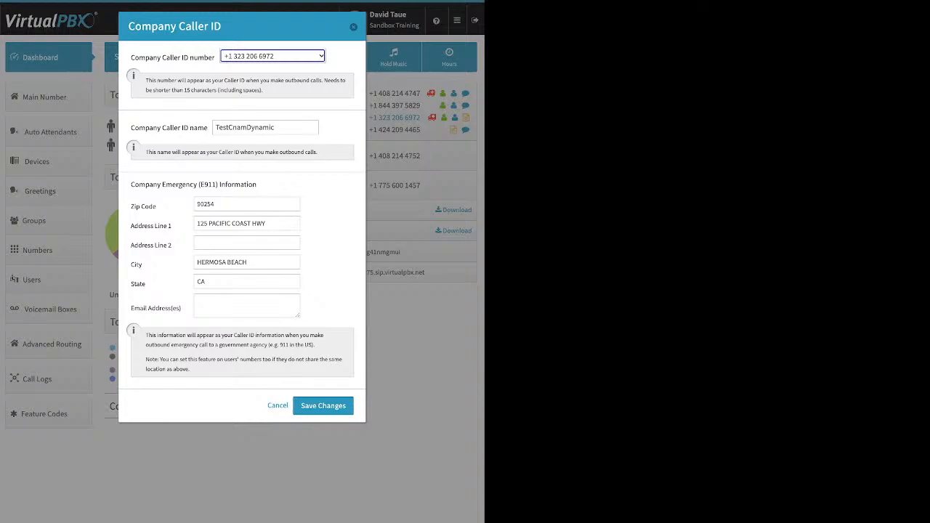
left_click(354, 27)
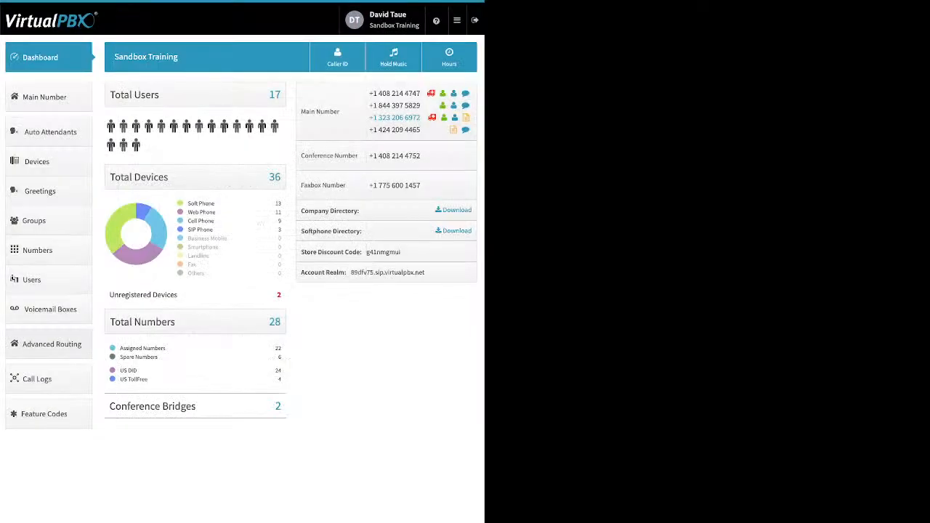
Step: Disable Direct Inward System Access under Advanced Routing and confirm
left_click(49, 344)
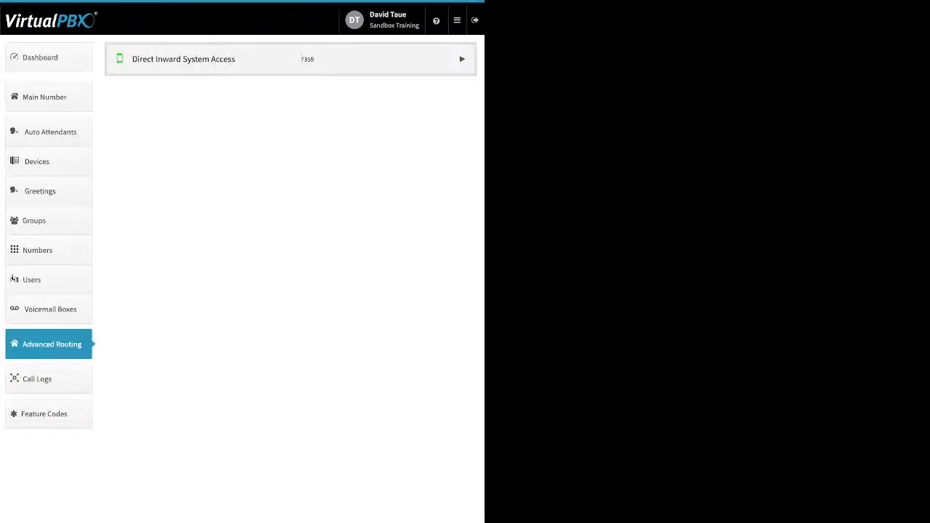
left_click(291, 59)
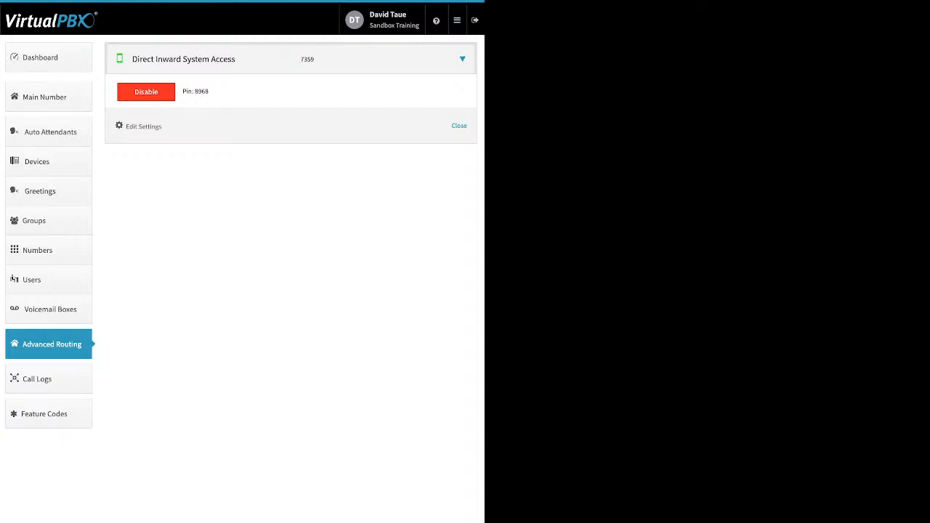
left_click(165, 95)
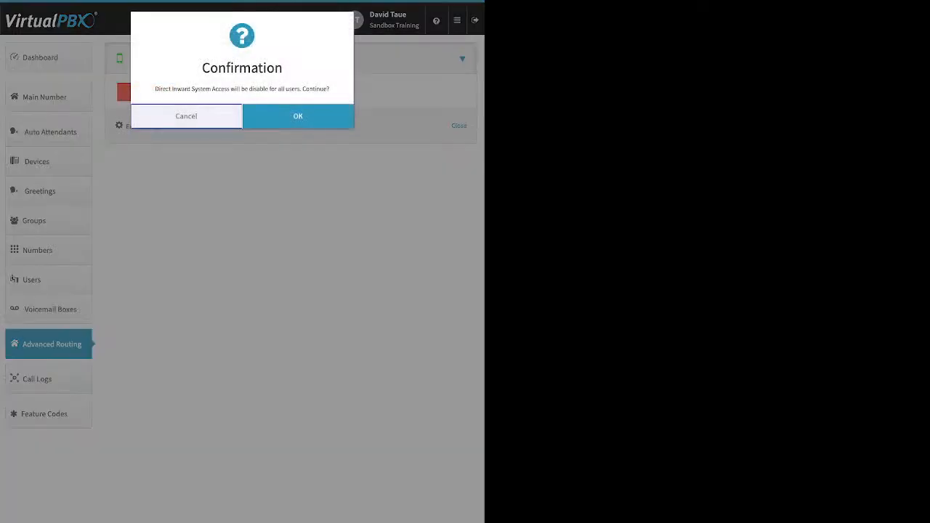
left_click(298, 117)
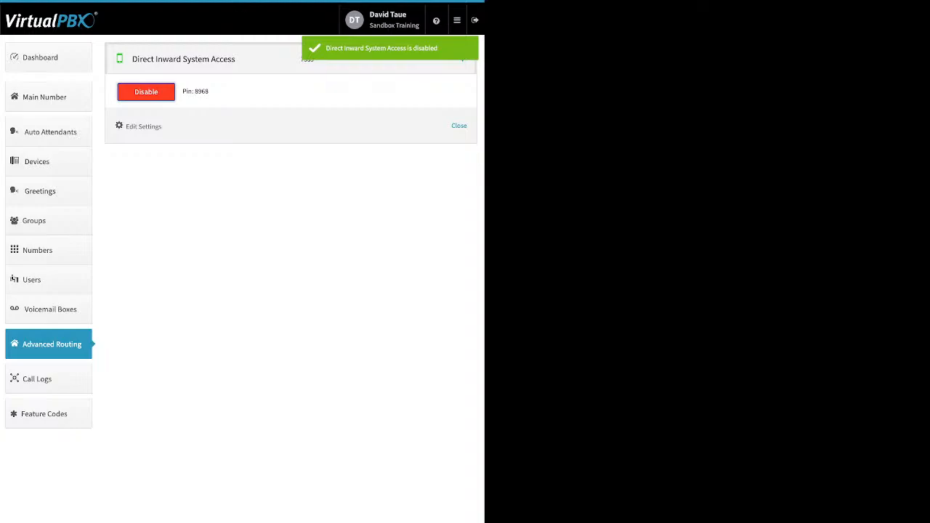
Step: Open Call Logs and expand two call entries to view their details
left_click(48, 378)
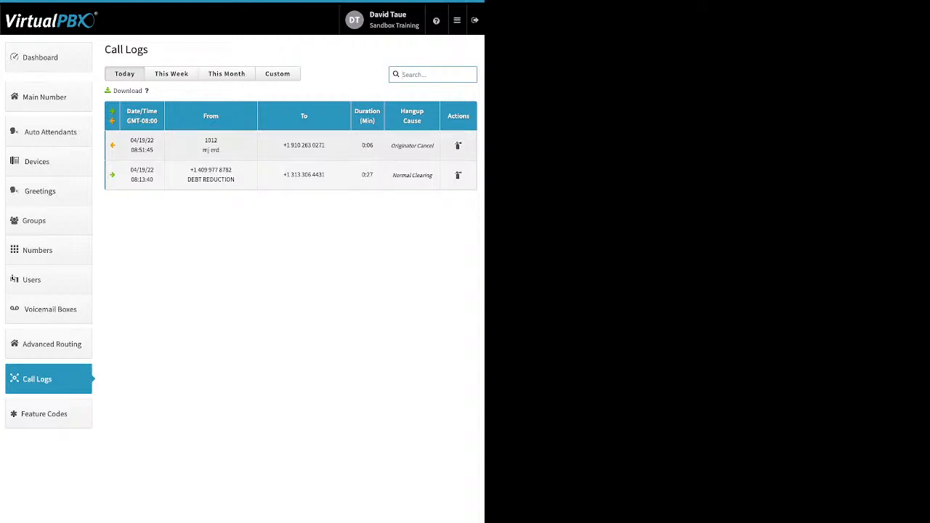
left_click(291, 145)
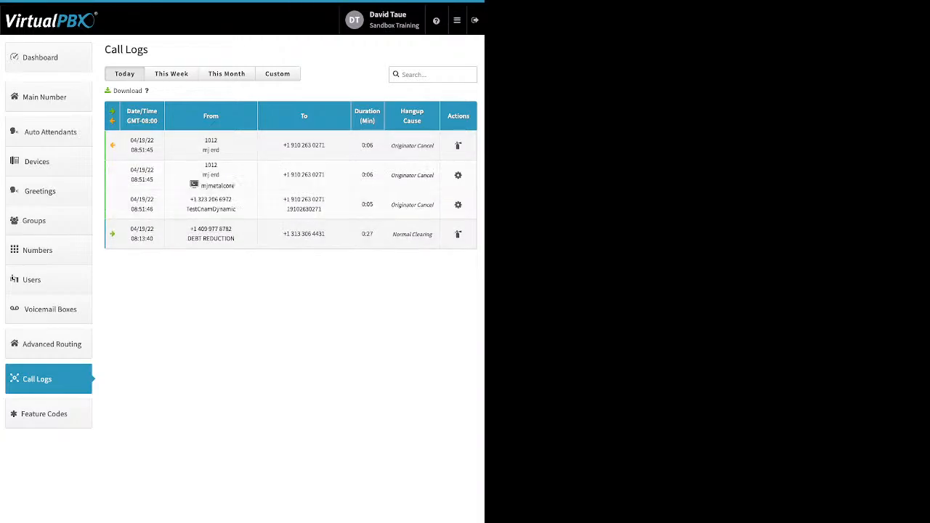
left_click_drag(236, 186, 207, 186)
left_click(218, 234)
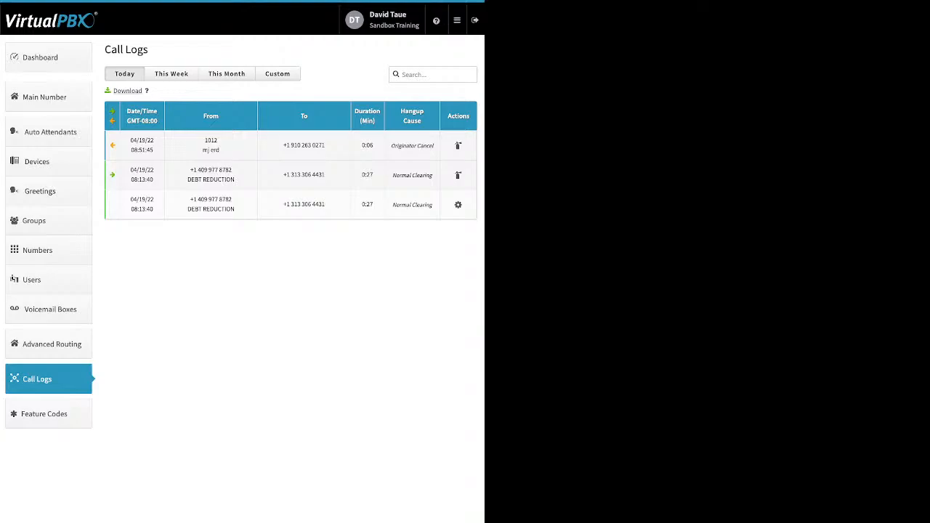
Step: Switch the call log period to This Week, then This Month, then Custom
left_click(172, 73)
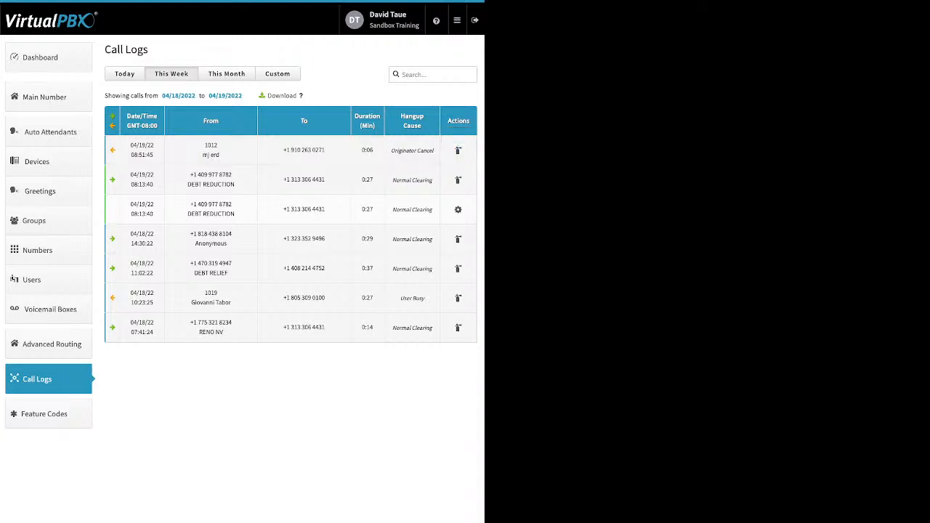
left_click(227, 74)
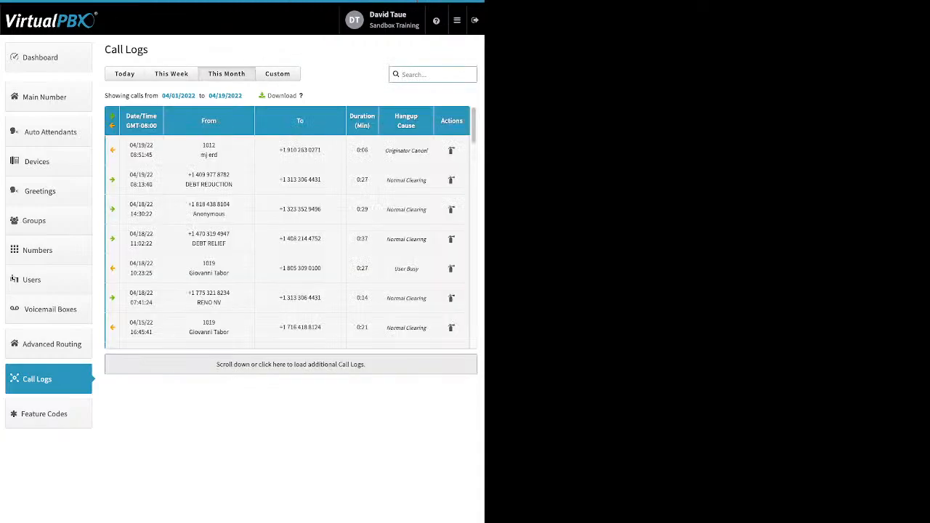
left_click(277, 73)
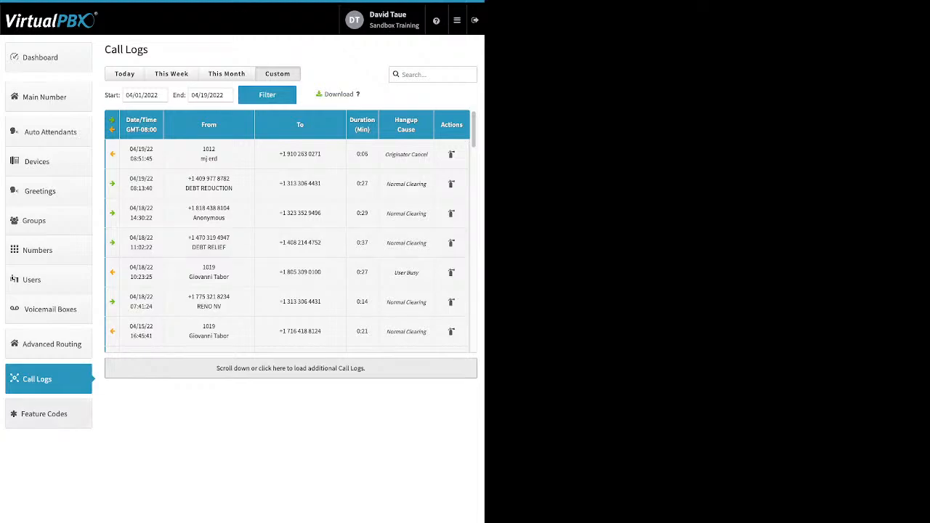
Step: View the available Feature Codes, then open the Blacklists app
left_click(48, 415)
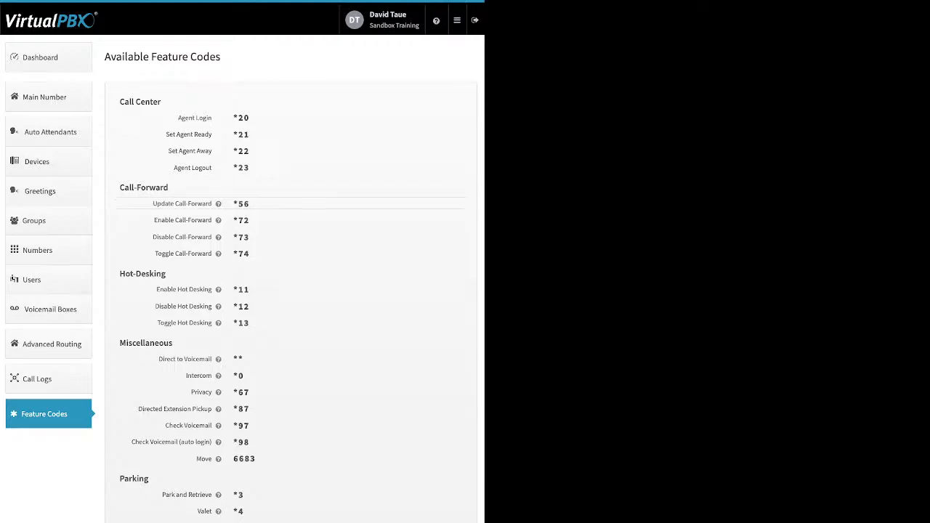
mouse_move(436, 21)
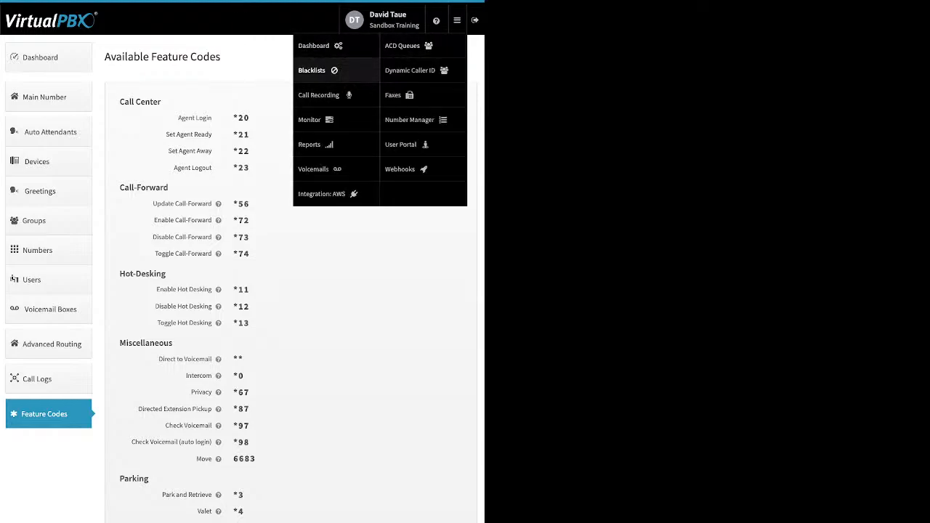
left_click(313, 70)
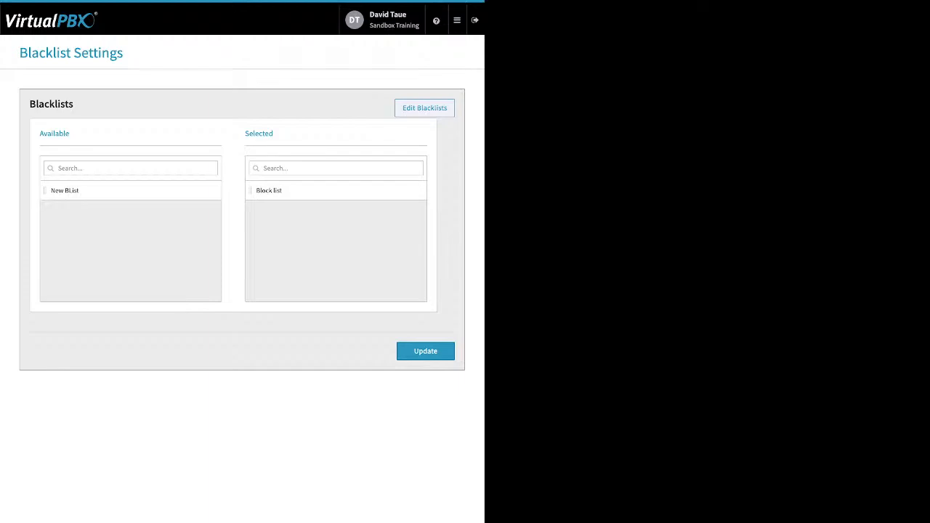
Step: Open the blacklist editor, review the Block list entries and the new-blacklist form, then return to settings
left_click(424, 108)
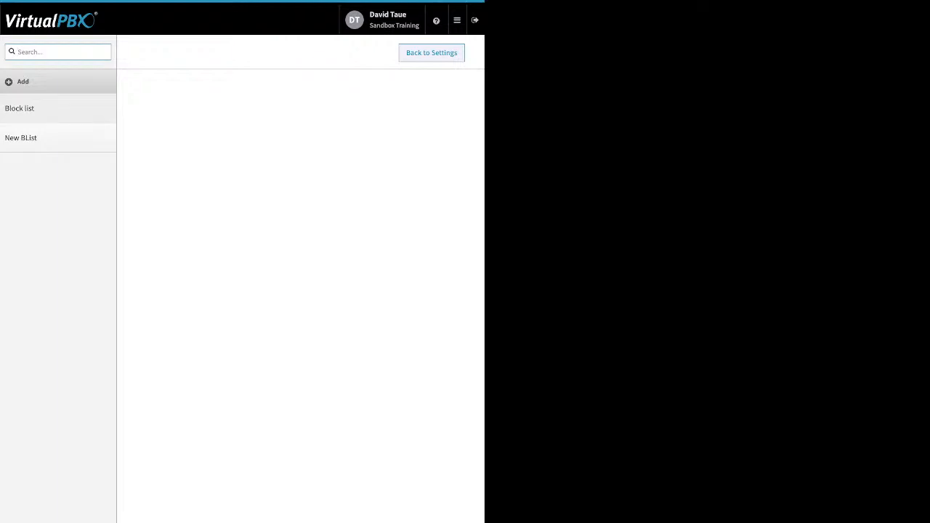
left_click(20, 109)
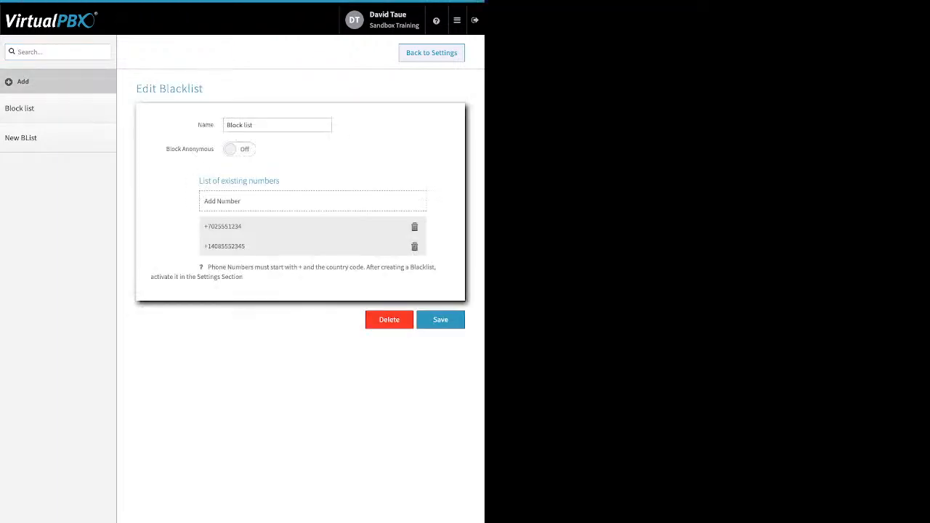
left_click(23, 81)
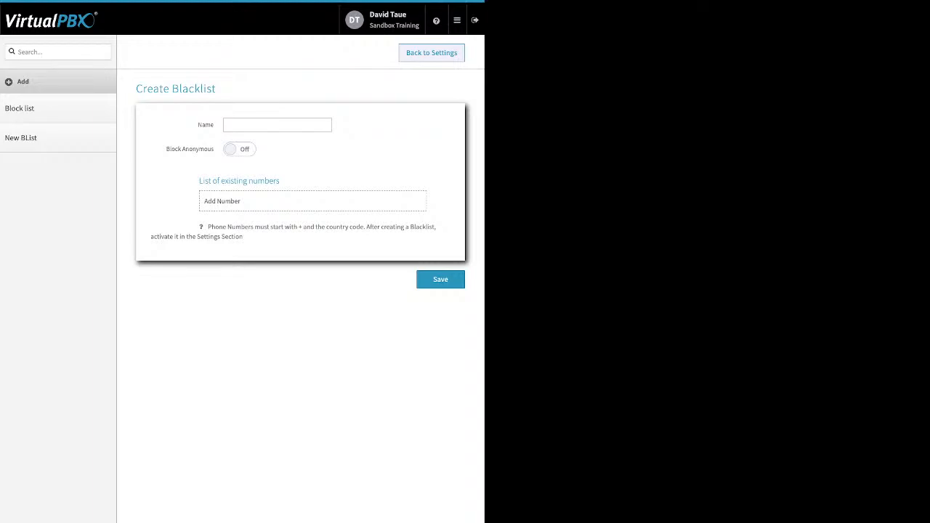
left_click_drag(167, 149, 208, 149)
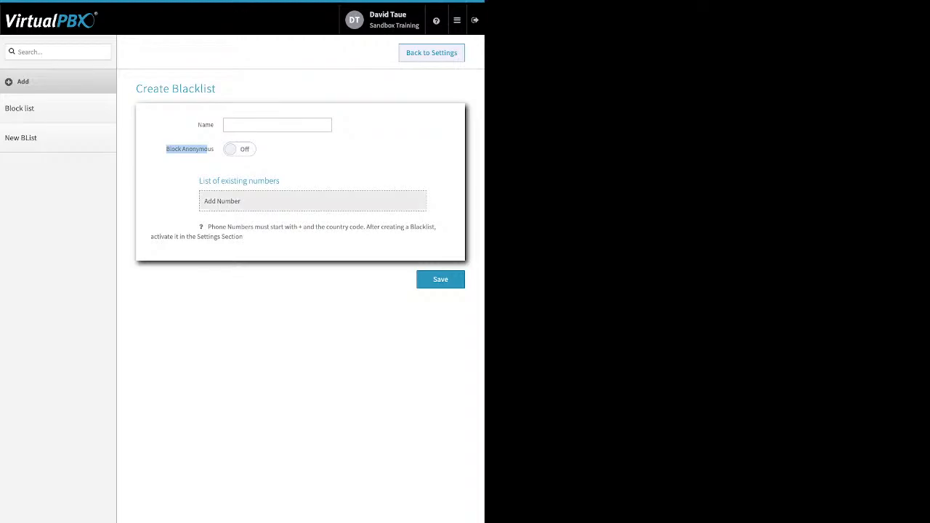
left_click(19, 109)
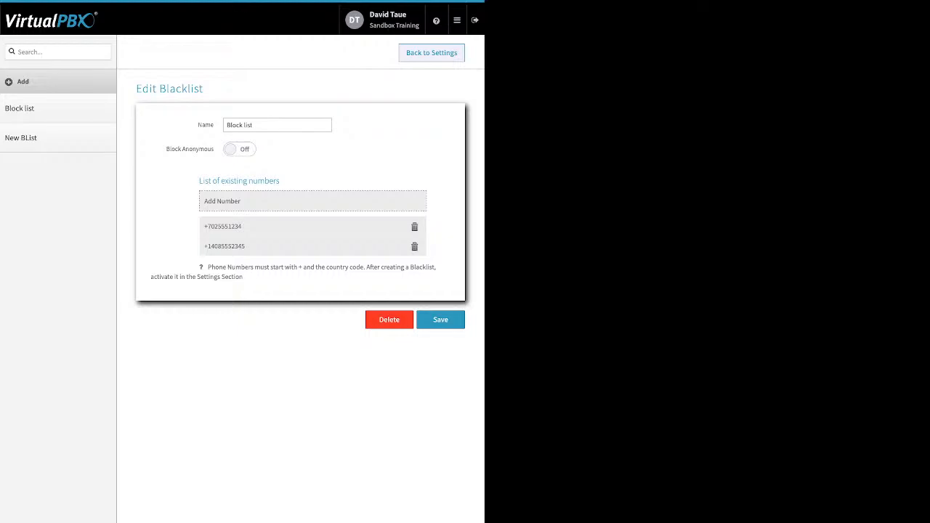
left_click(240, 201)
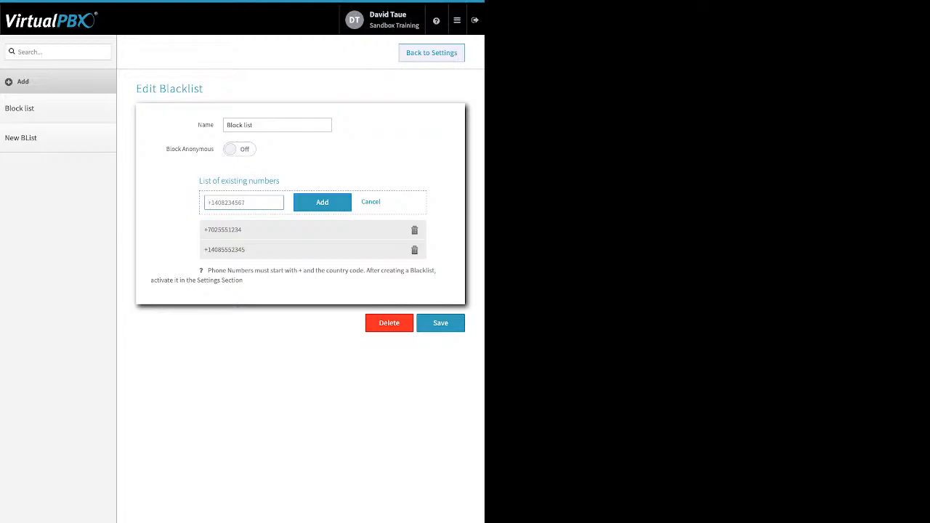
left_click(444, 324)
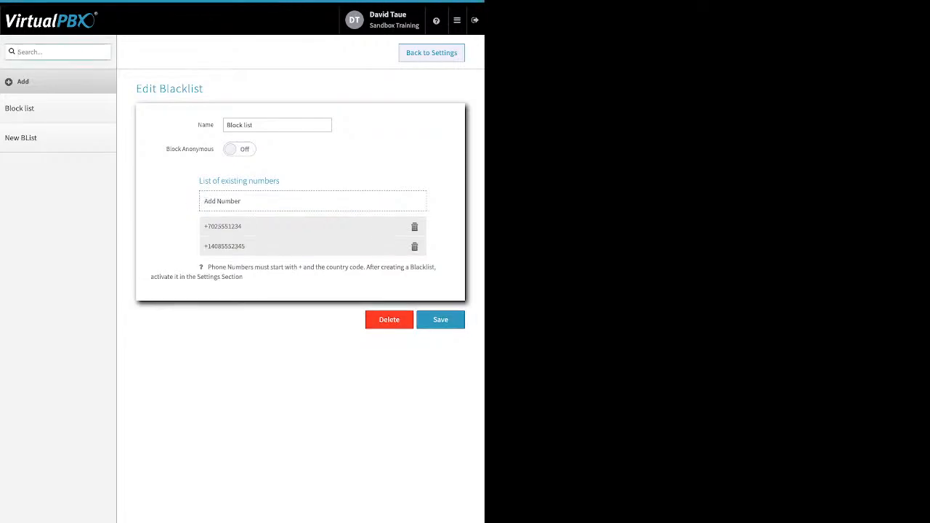
left_click(431, 53)
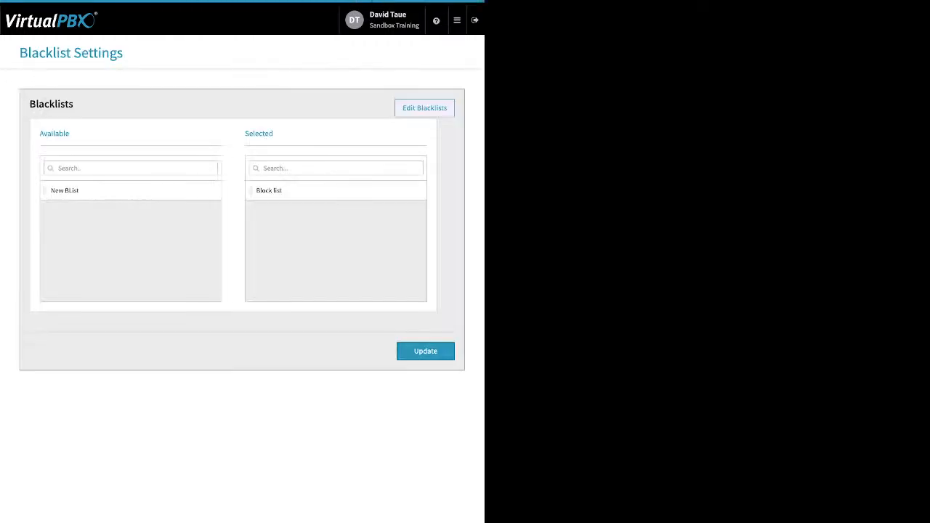
Step: Move New BList into the Selected blacklists and update the settings
double_click(259, 134)
left_click_drag(65, 190, 273, 245)
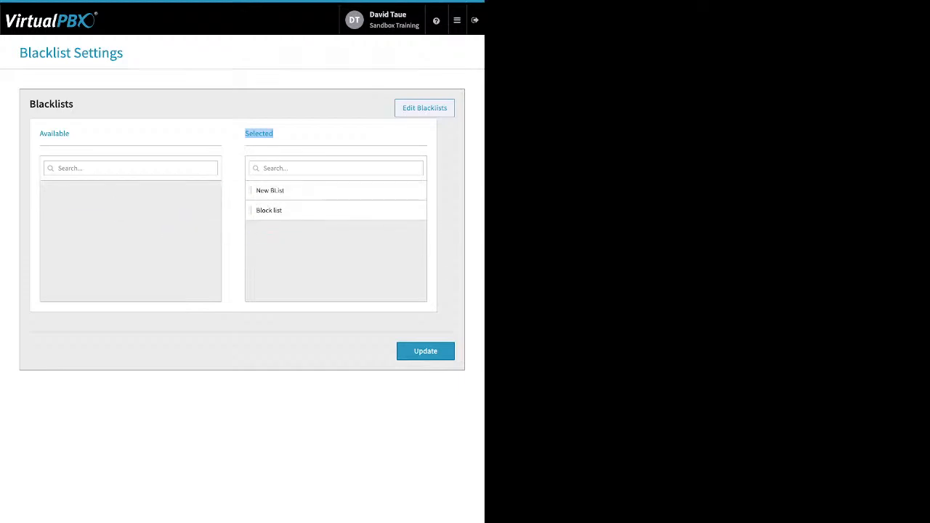
left_click(426, 351)
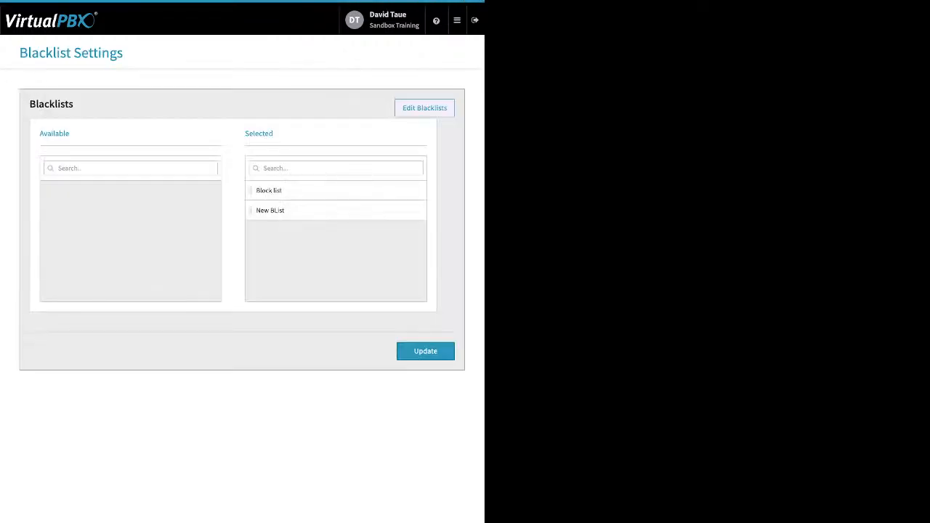
Step: Open Monitor and switch between the All, Available and Busy filters and the Employees and Devices tabs
left_click(457, 20)
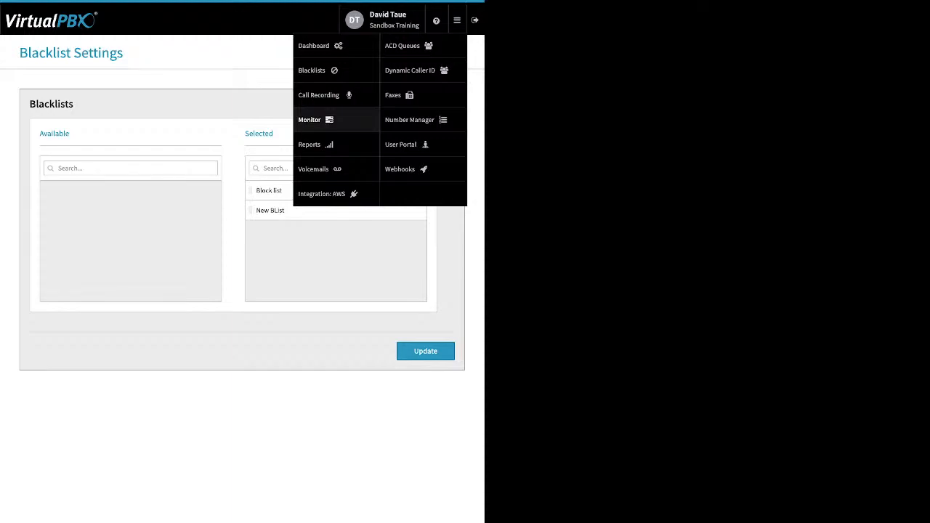
left_click(312, 119)
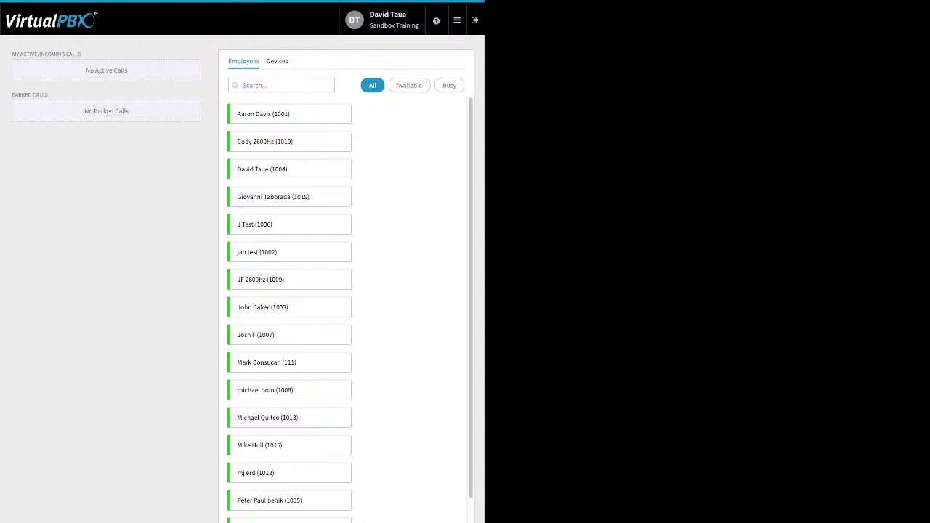
left_click(409, 85)
left_click(449, 85)
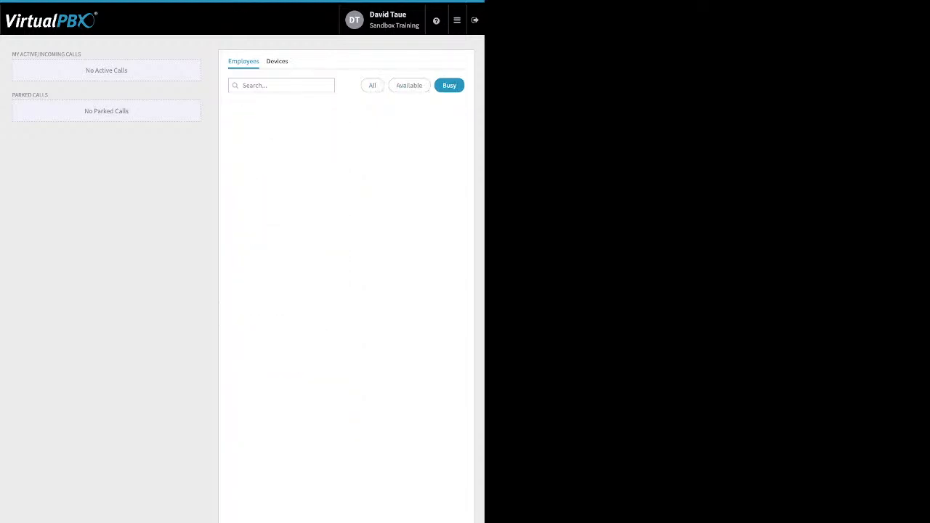
left_click(372, 85)
left_click(277, 61)
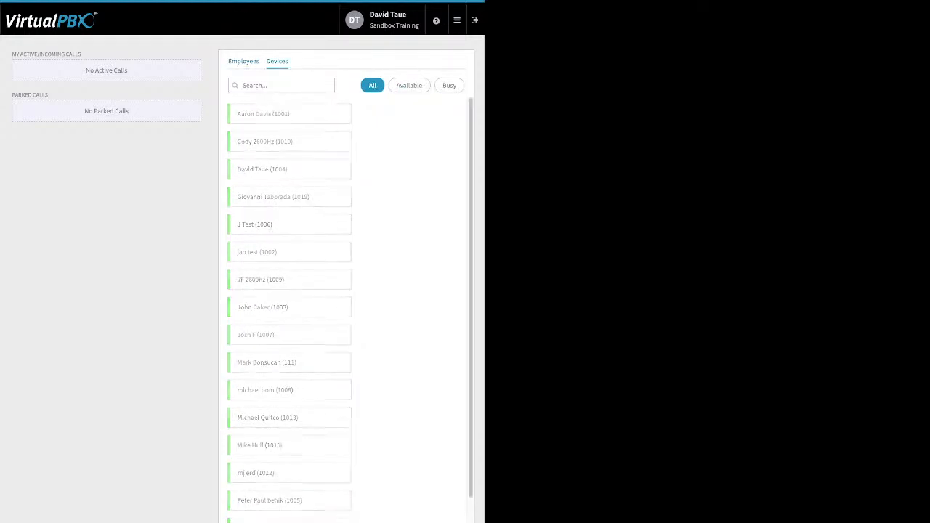
left_click(244, 61)
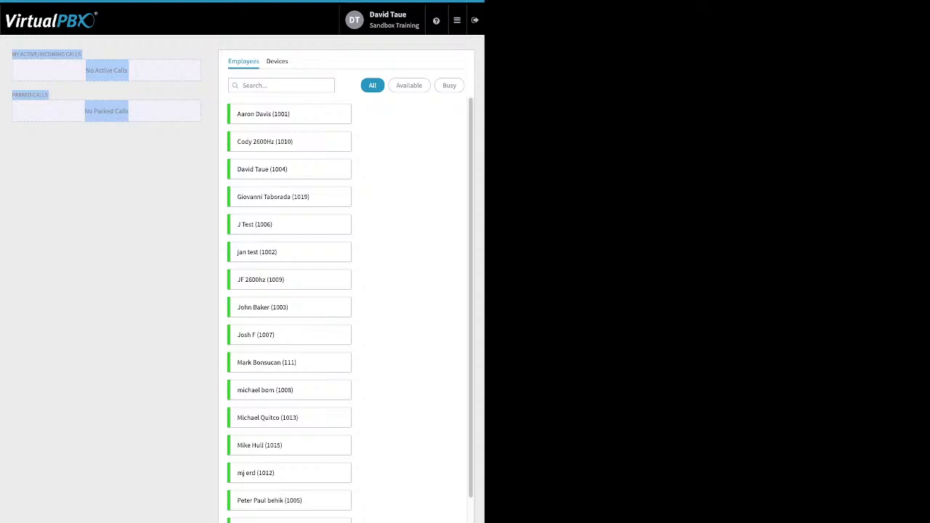
Step: Open Voicemails and pick the logged-in user's voicemail box from the box list
mouse_move(457, 21)
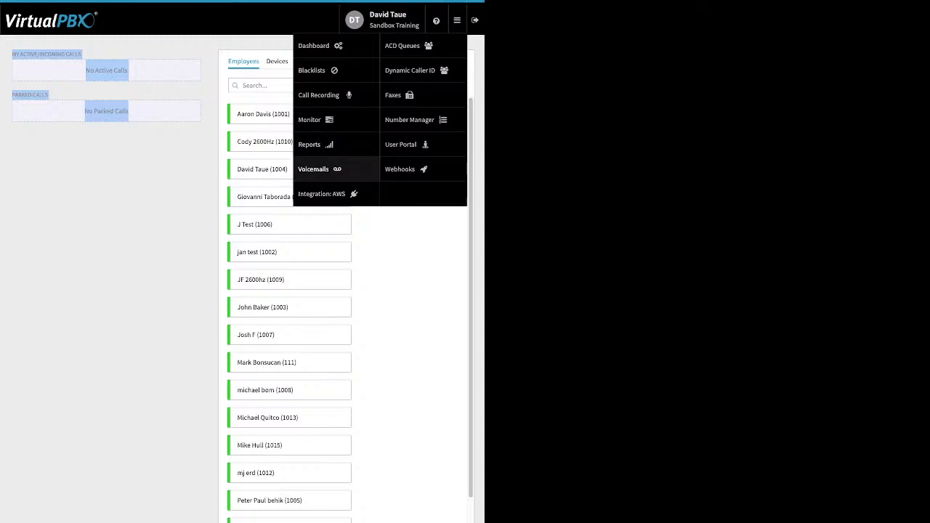
left_click(313, 168)
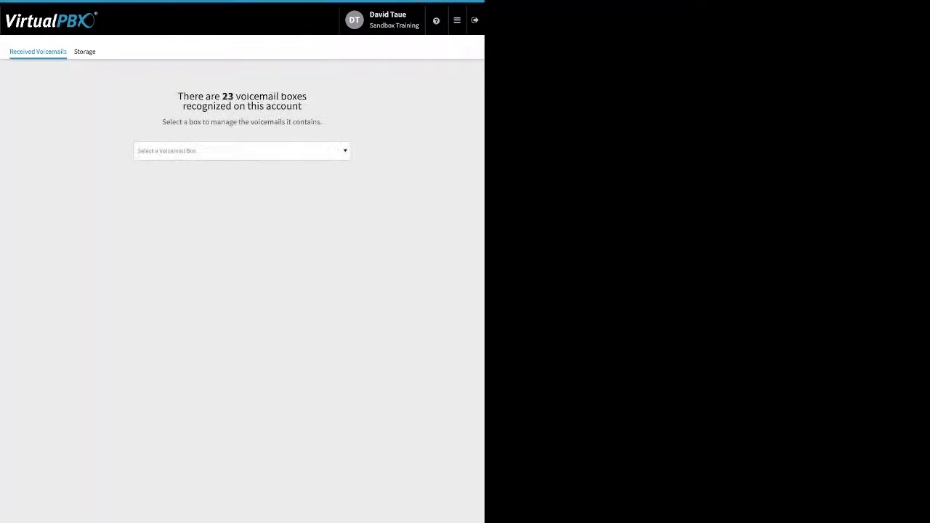
left_click(242, 151)
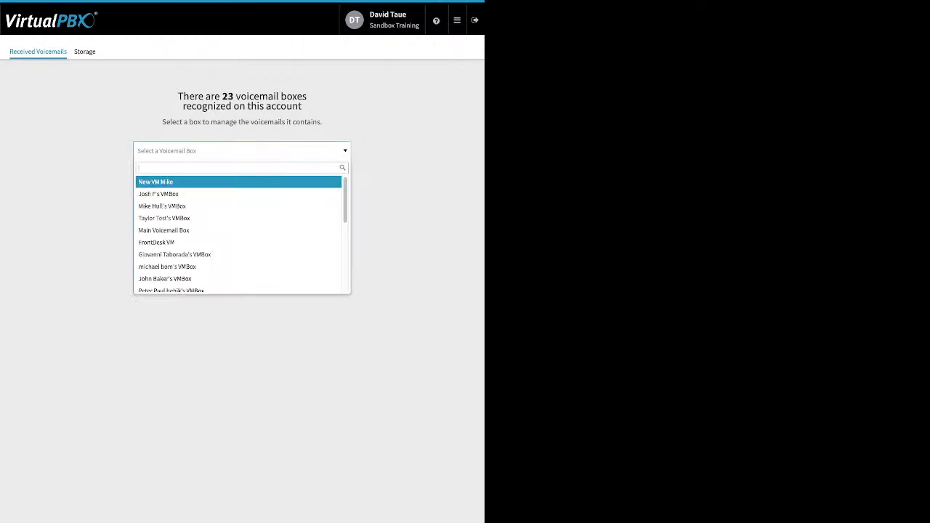
key("Down")
key("Down")
key("Down")
key("Down")
key("Down")
key("Down")
key("Down")
key("Down")
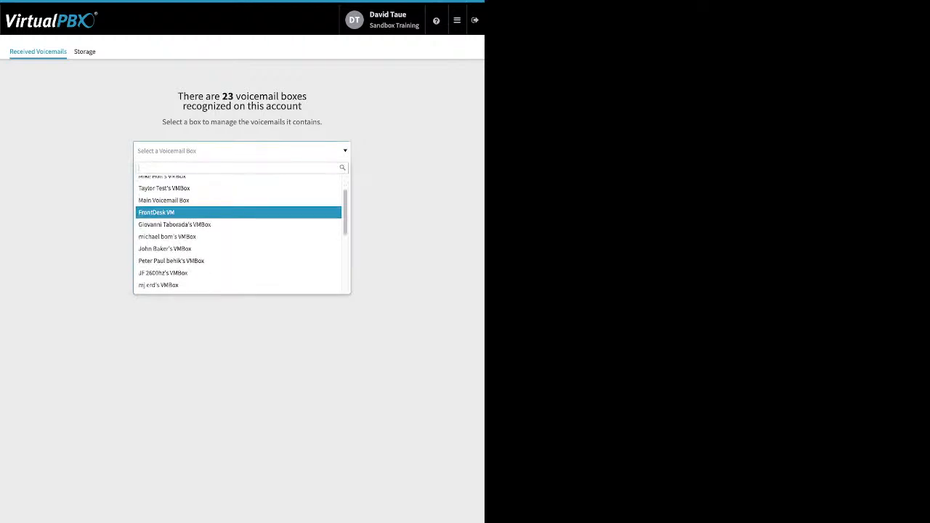
key("Down")
key("Down")
key("Down")
key("Down")
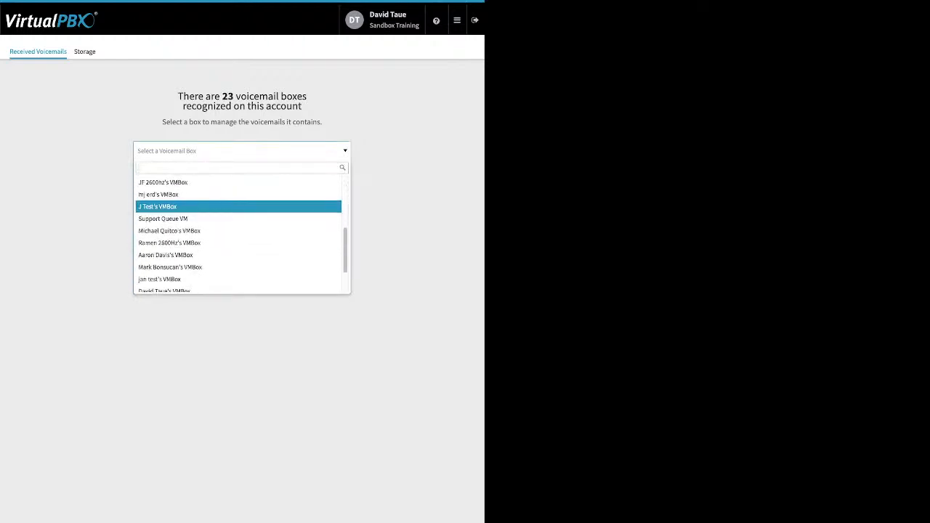
key("Down")
key("Down")
key("Down")
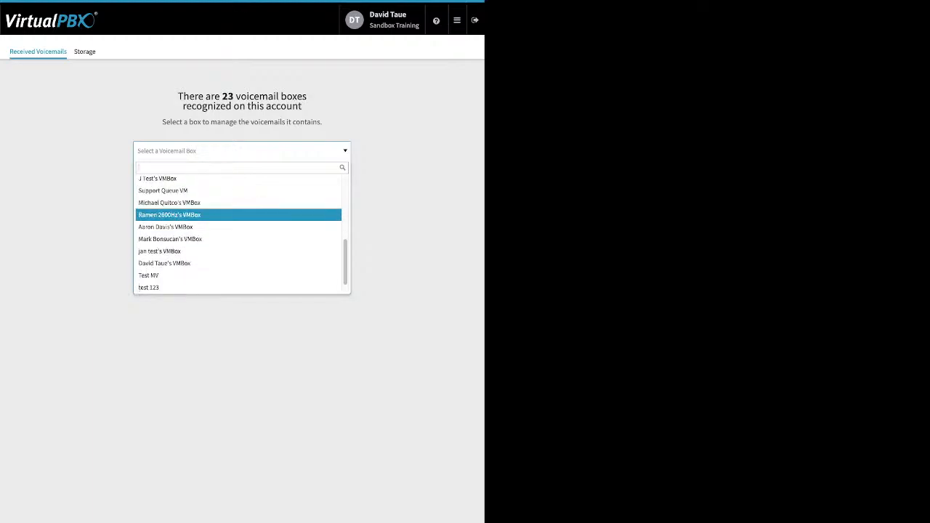
key("Down")
key("Down")
key("Down")
key("Down")
key("Return")
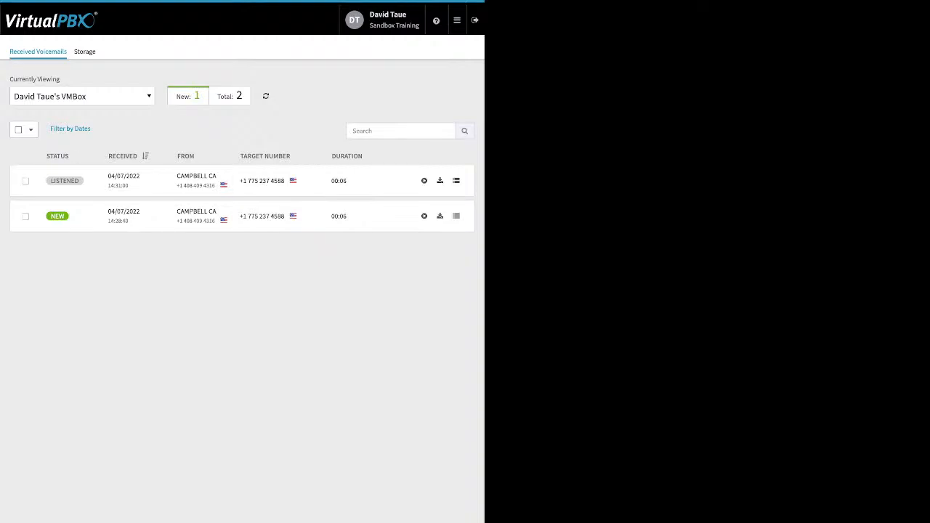
Step: Select the listened voicemail and open its Move To and status action menus without applying anything
left_click(25, 181)
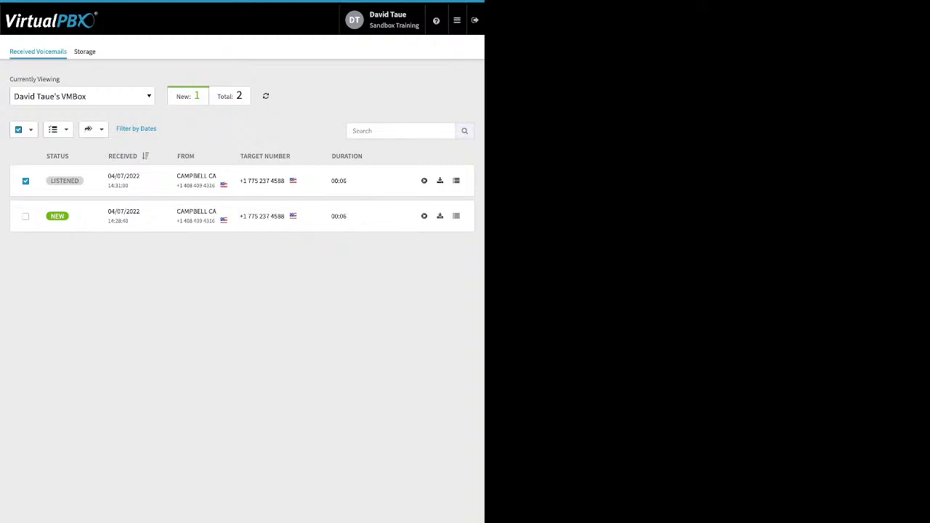
left_click(92, 128)
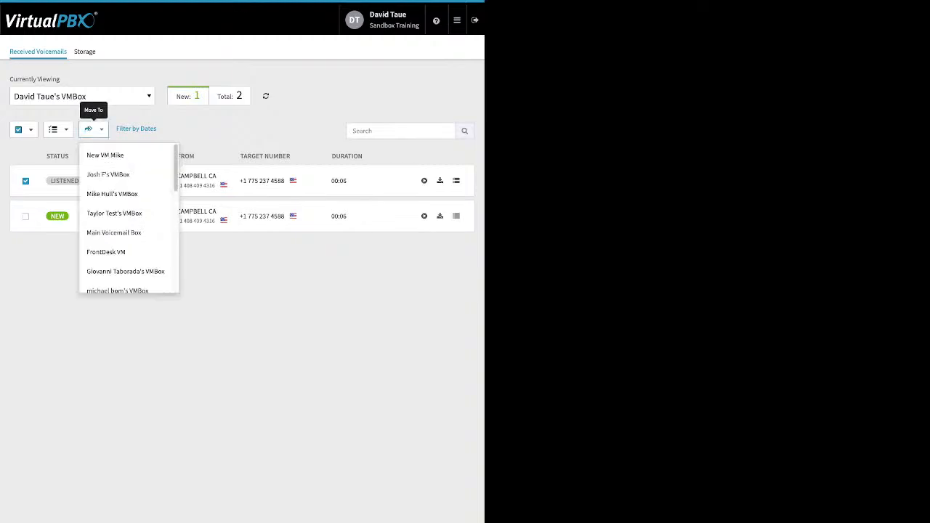
key("Escape")
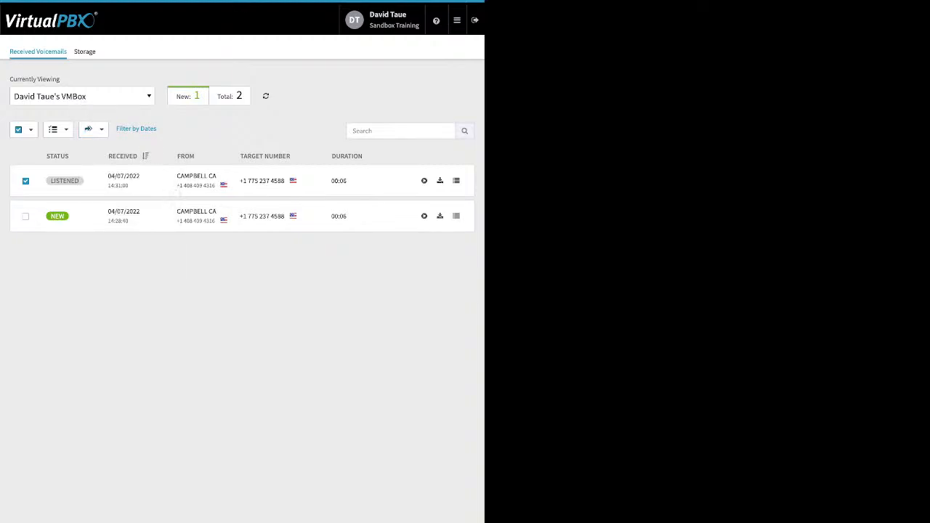
left_click(57, 129)
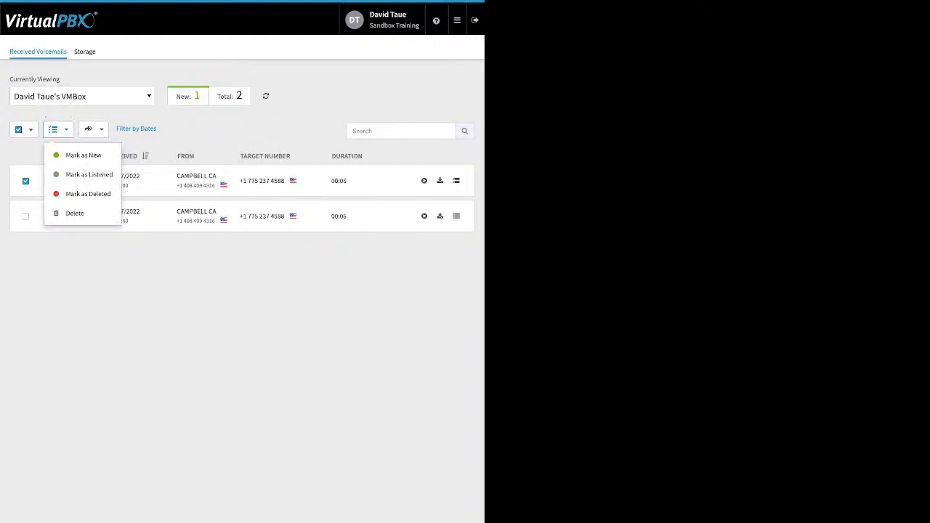
key("Escape")
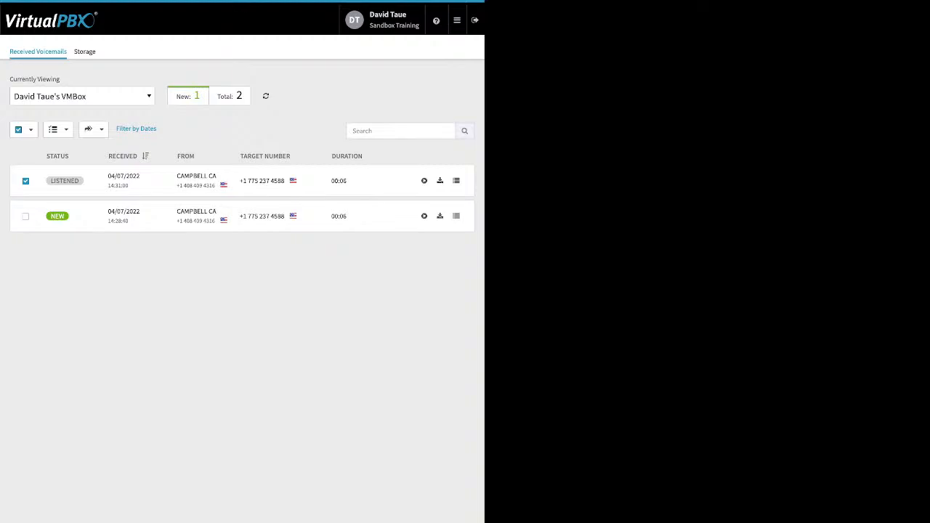
Step: Open the AWS Integration page, then launch Dynamic Caller ID
mouse_move(457, 21)
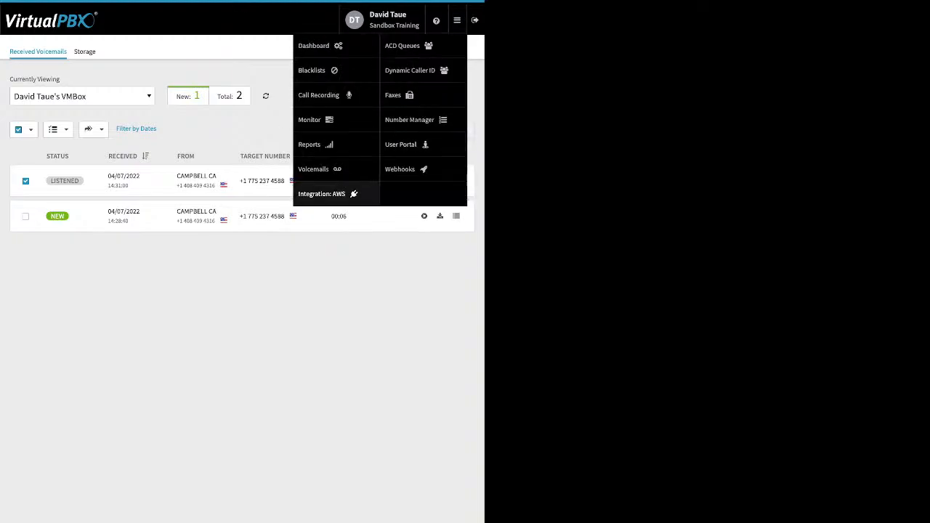
left_click(322, 193)
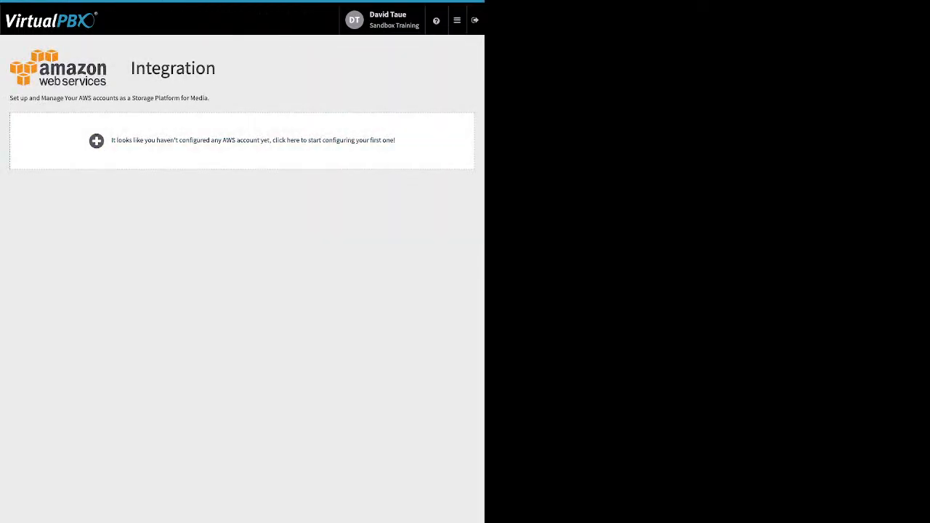
left_click(457, 20)
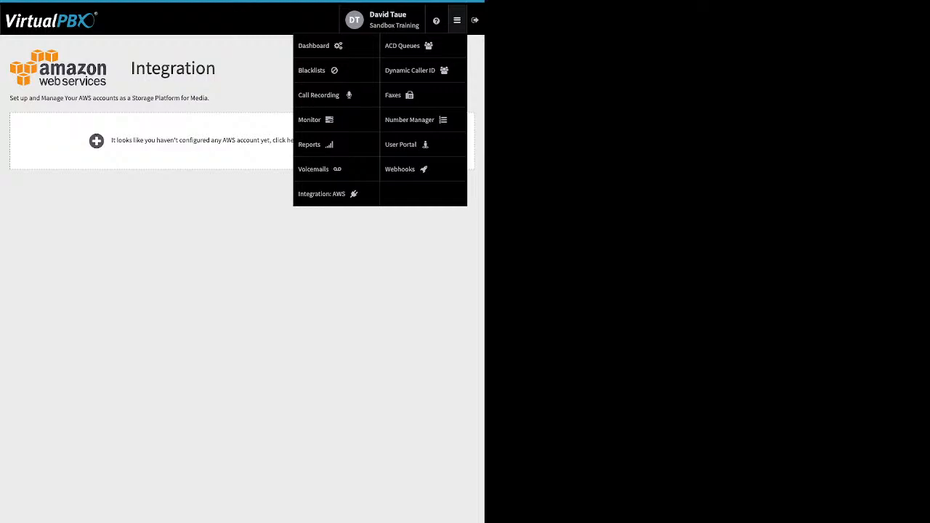
left_click(404, 45)
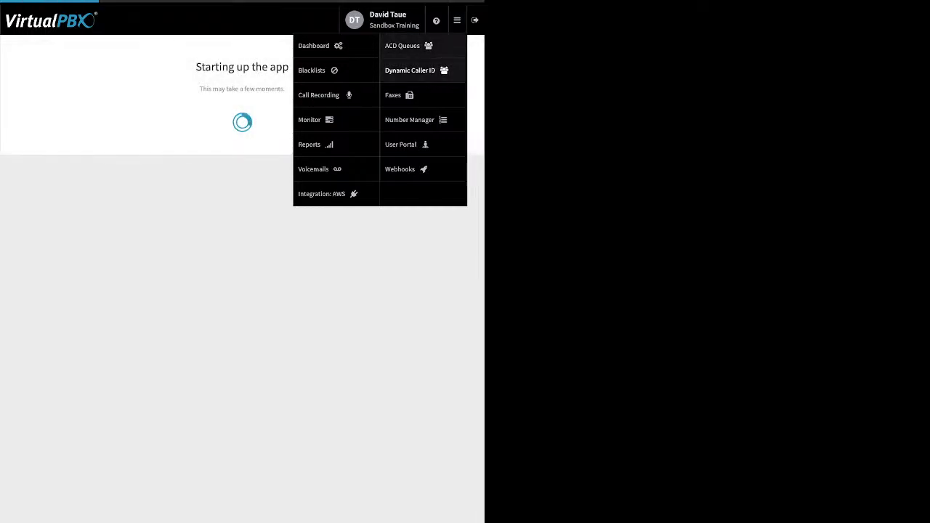
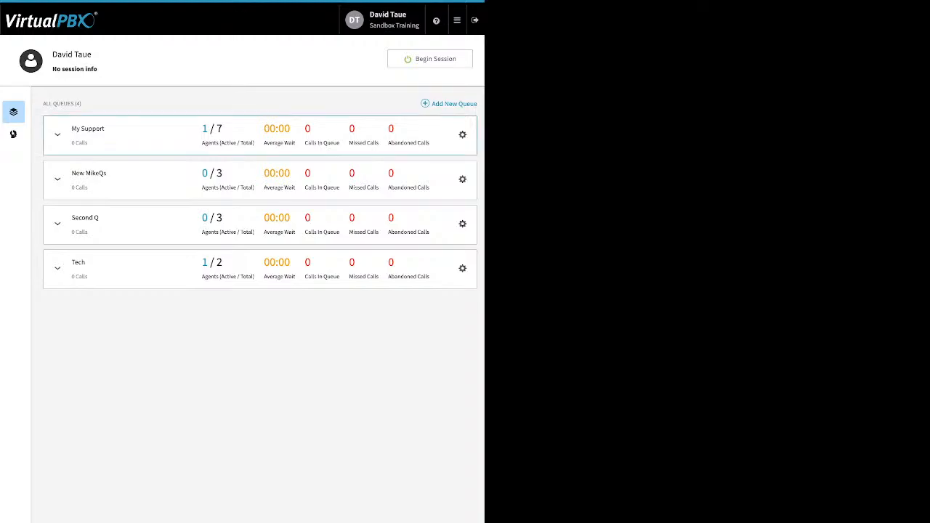
Step: Open the My Support queue's settings and review its details, configuration and music upload options
left_click(462, 135)
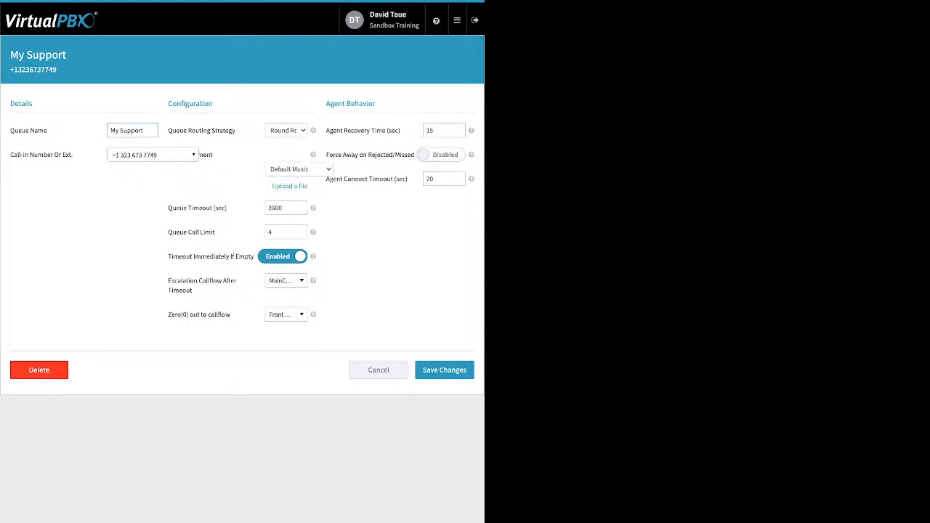
left_click_drag(73, 155, 24, 155)
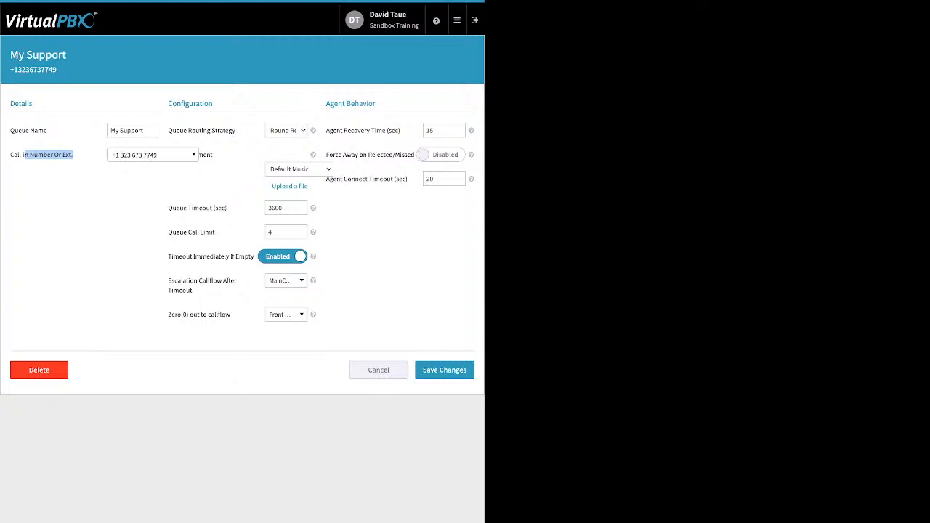
left_click_drag(236, 131, 184, 131)
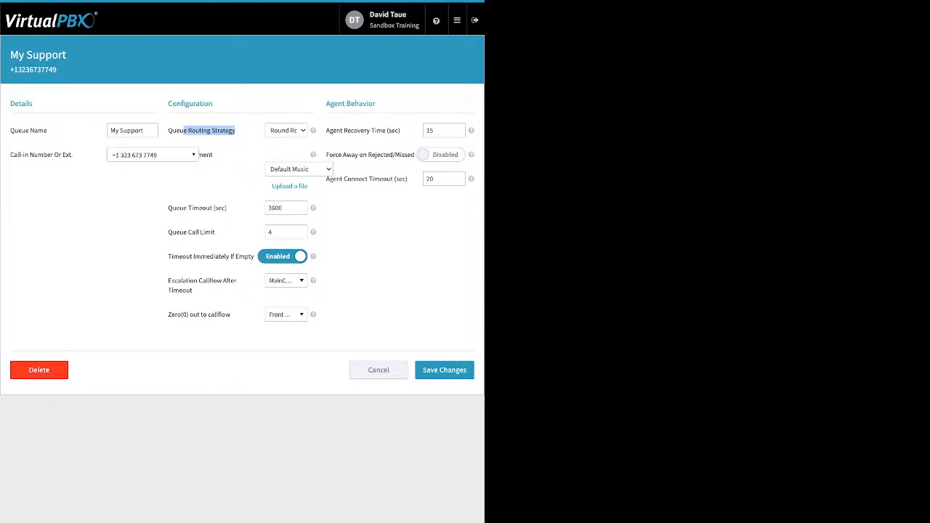
left_click_drag(213, 155, 114, 155)
left_click(138, 188)
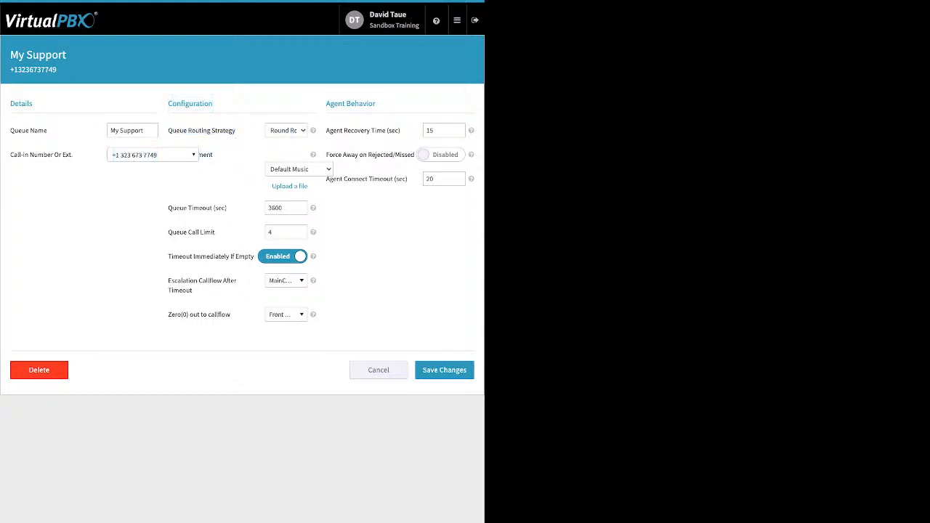
left_click(289, 187)
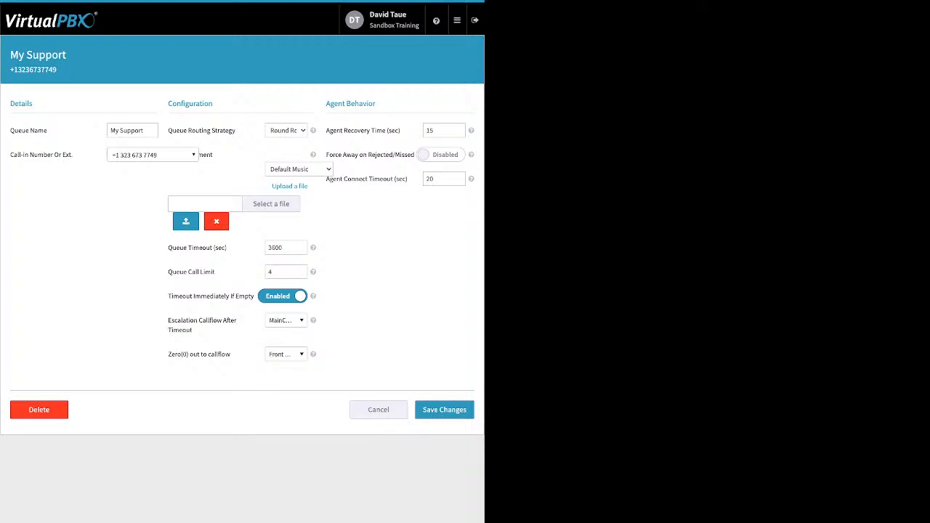
left_click(216, 221)
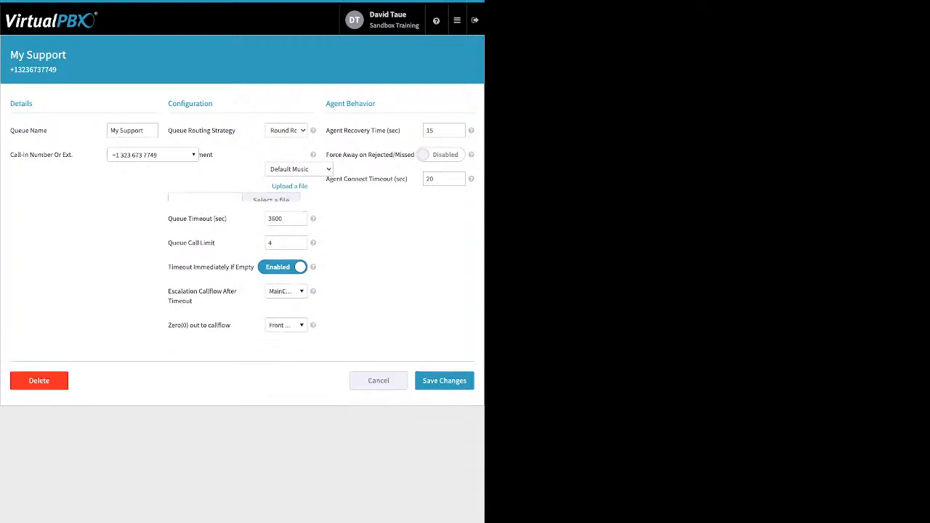
left_click_drag(228, 208, 193, 208)
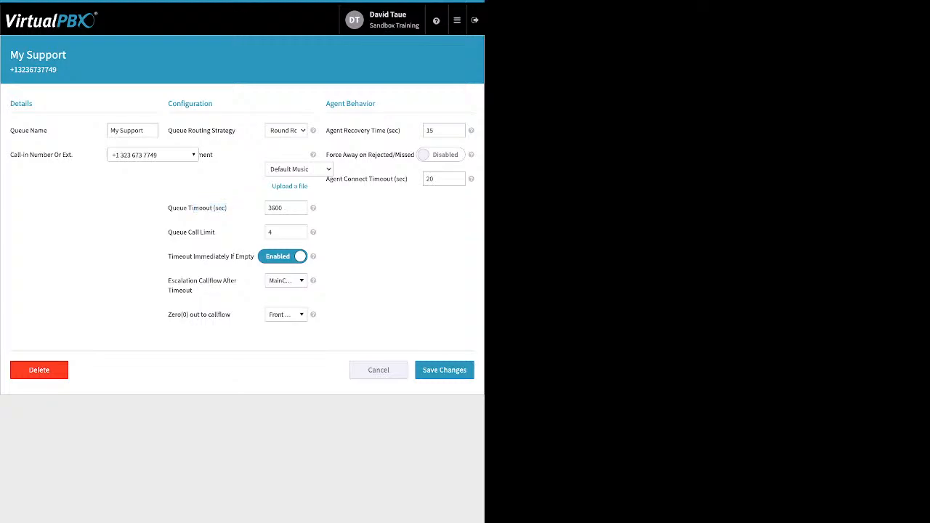
left_click_drag(216, 233, 176, 233)
left_click(269, 233)
left_click_drag(169, 257, 193, 257)
left_click(181, 257)
left_click_drag(171, 280, 193, 290)
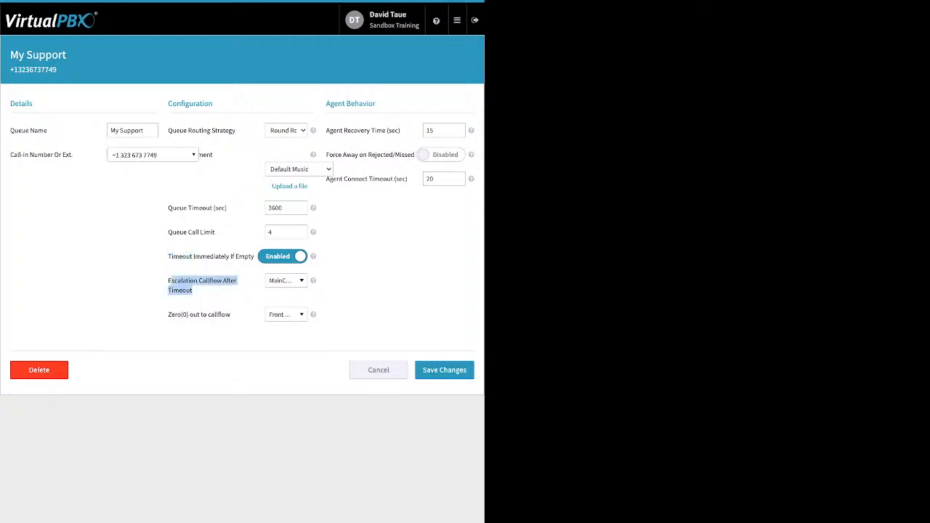
Step: Browse the escalation callflow and zero-out callflow lists without changing either selection
left_click(286, 281)
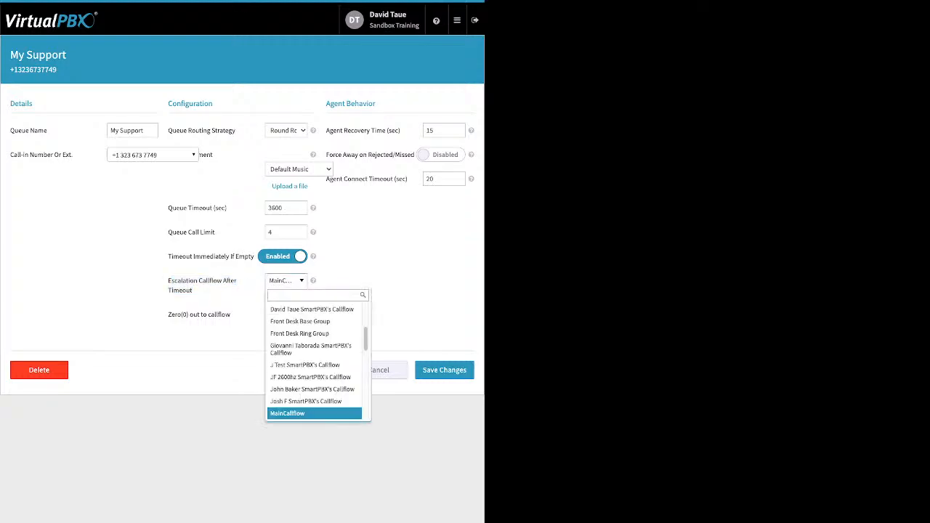
scroll(314, 363, "up", 3)
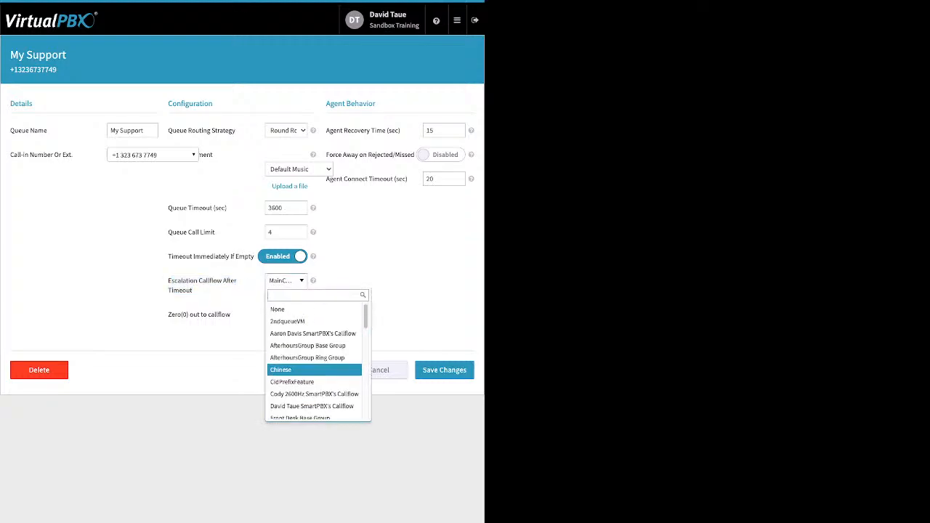
scroll(314, 370, "down", 10)
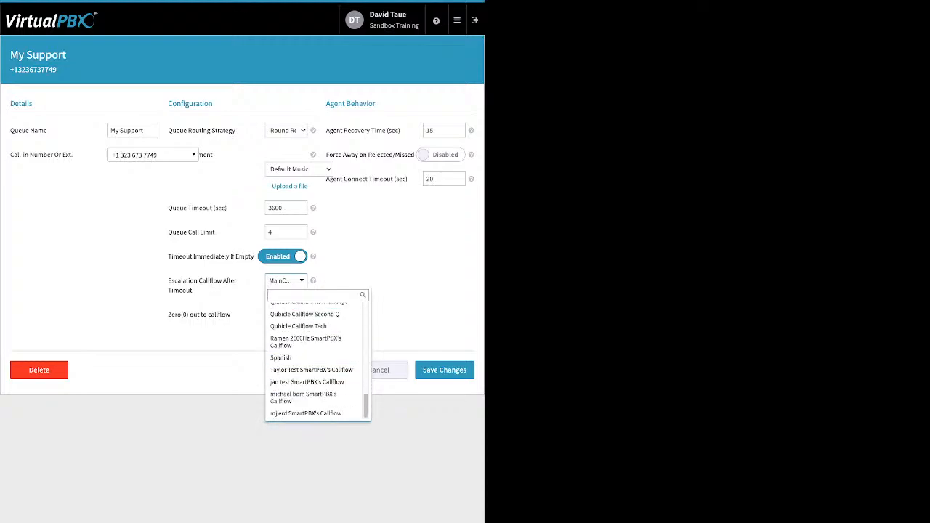
key("Escape")
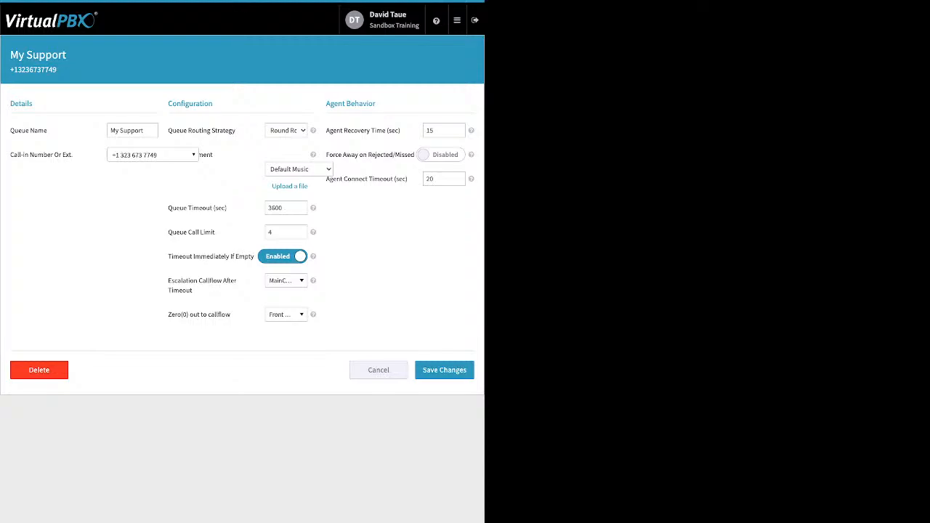
left_click_drag(232, 315, 168, 314)
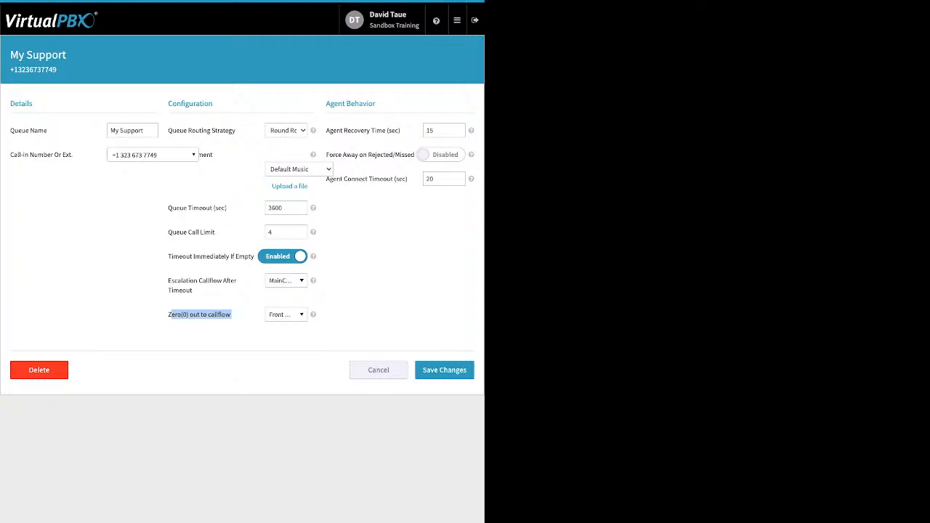
left_click(286, 314)
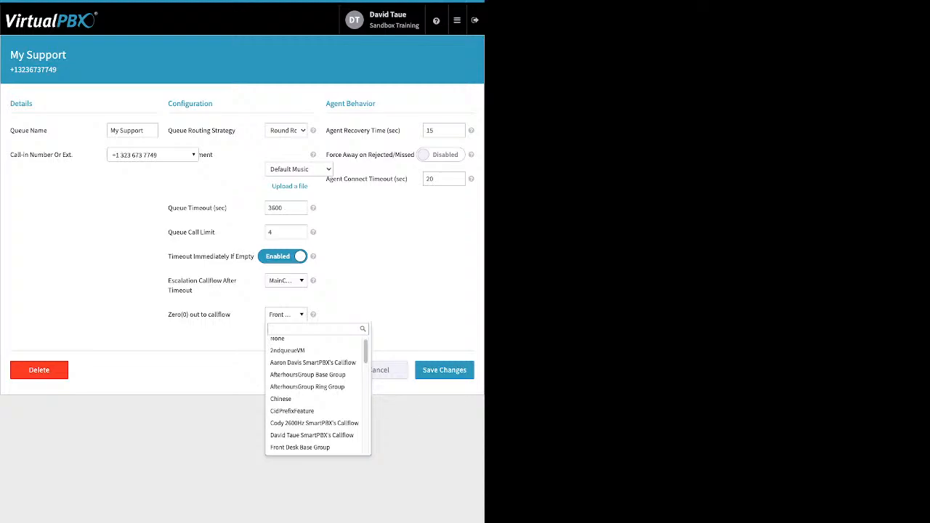
key("Escape")
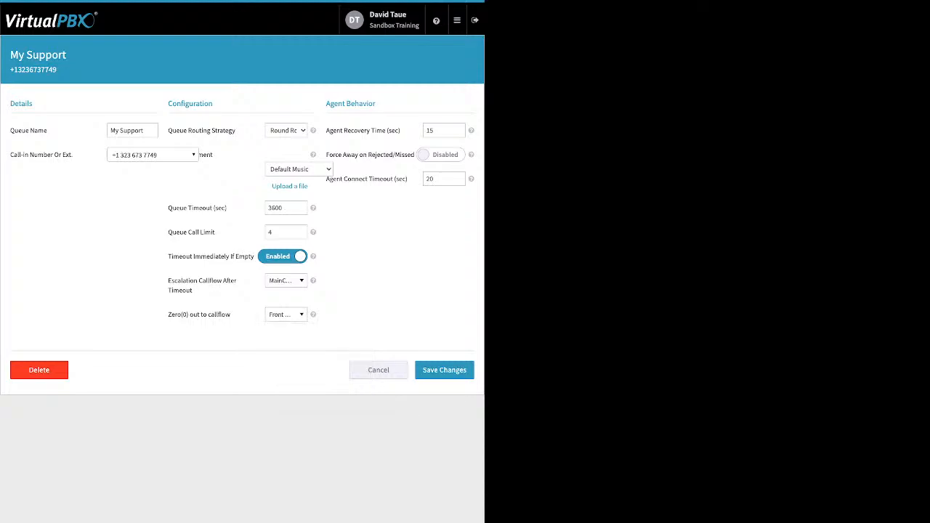
Step: Enable Force Away on Rejected/Missed for the My Support queue and save the changes
left_click_drag(401, 130, 334, 130)
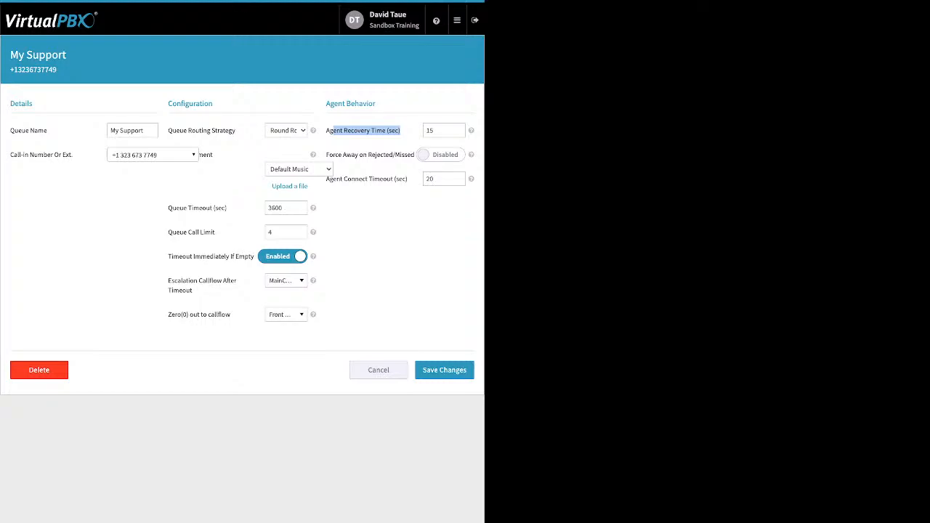
left_click(441, 155)
left_click_drag(326, 154, 396, 155)
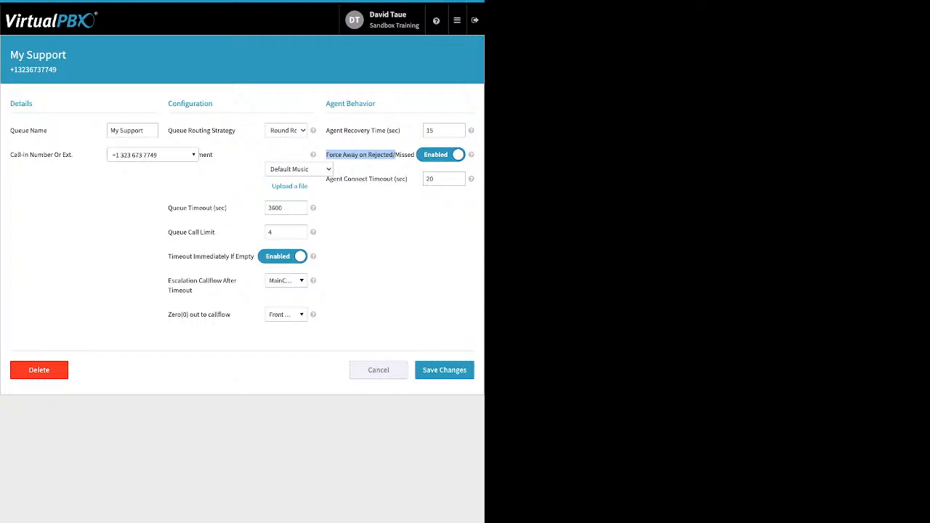
left_click(409, 178)
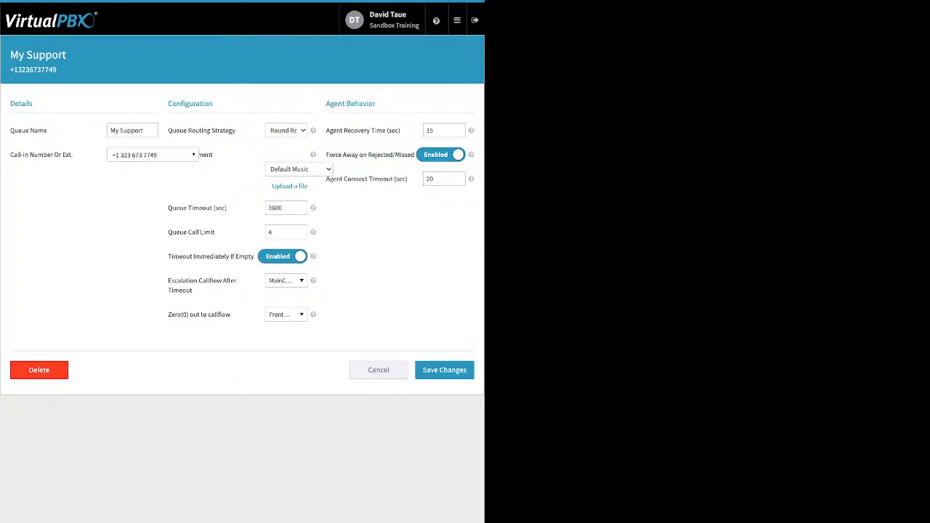
left_click_drag(408, 179, 374, 179)
left_click(445, 371)
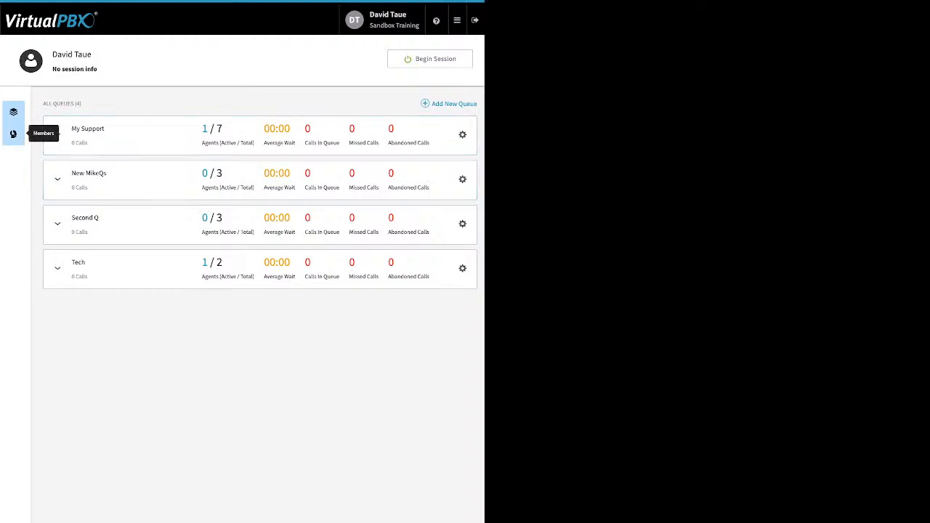
Step: In call center member management, add one available user as a member and remove another existing member
left_click(13, 134)
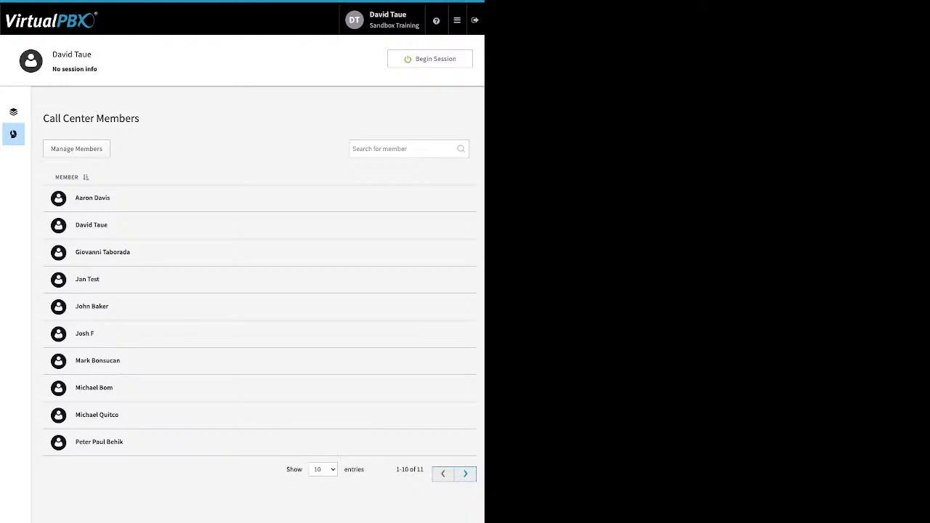
left_click(76, 149)
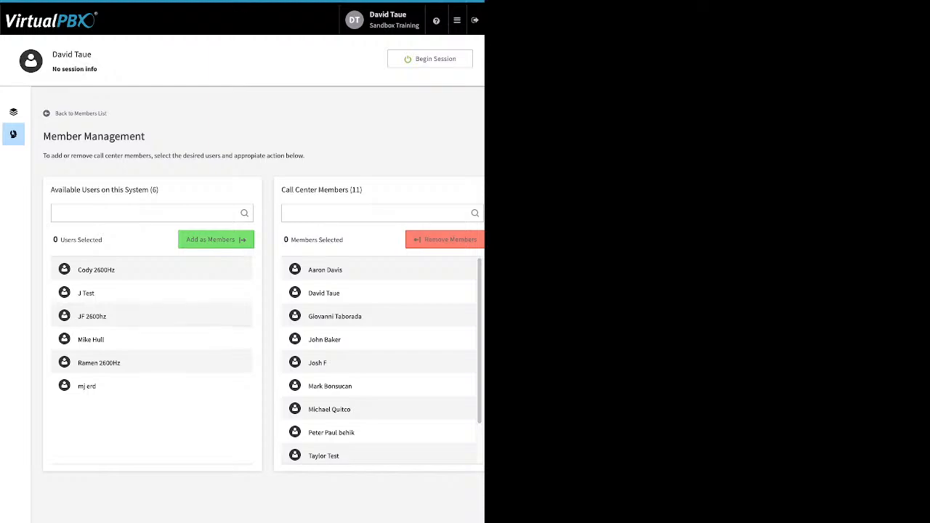
left_click(151, 340)
left_click(215, 239)
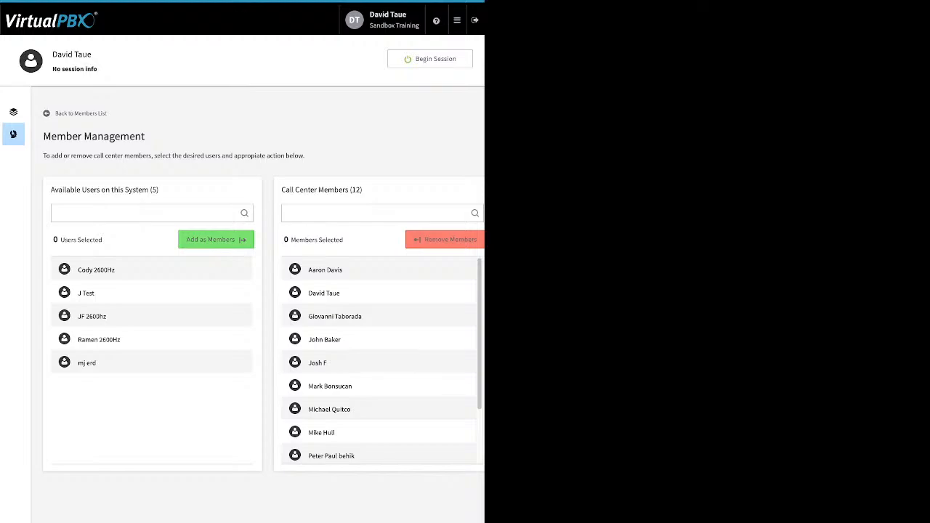
left_click(324, 339)
left_click(445, 239)
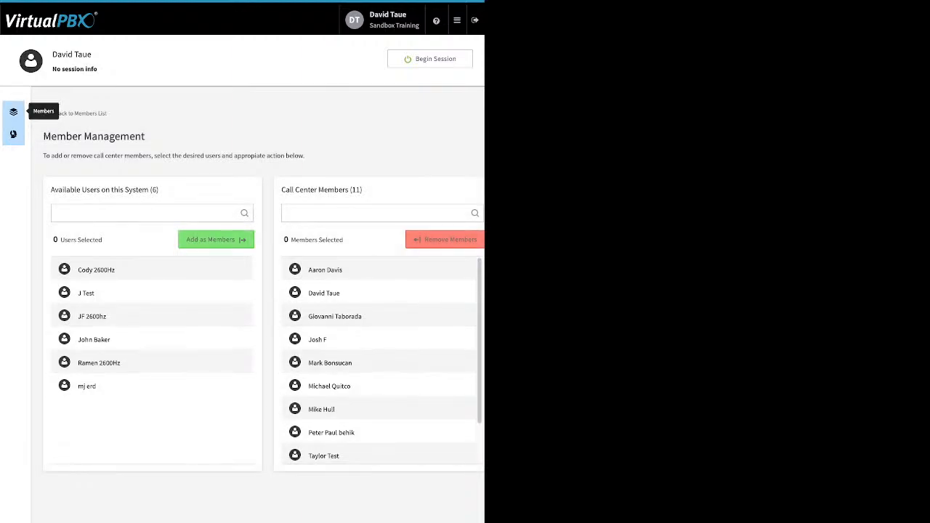
Step: Expand the My Support queue and assign the newly added member as an agent, saving the agent panel
left_click(13, 112)
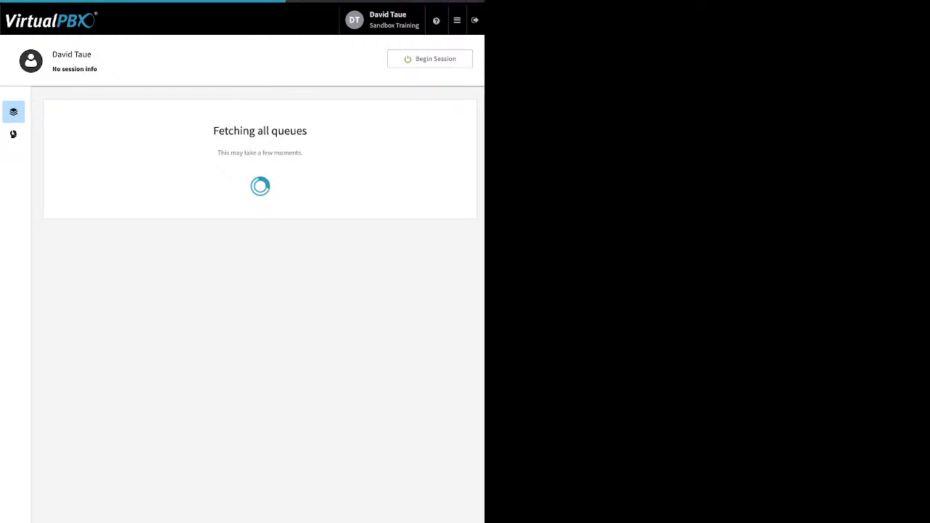
left_click(58, 135)
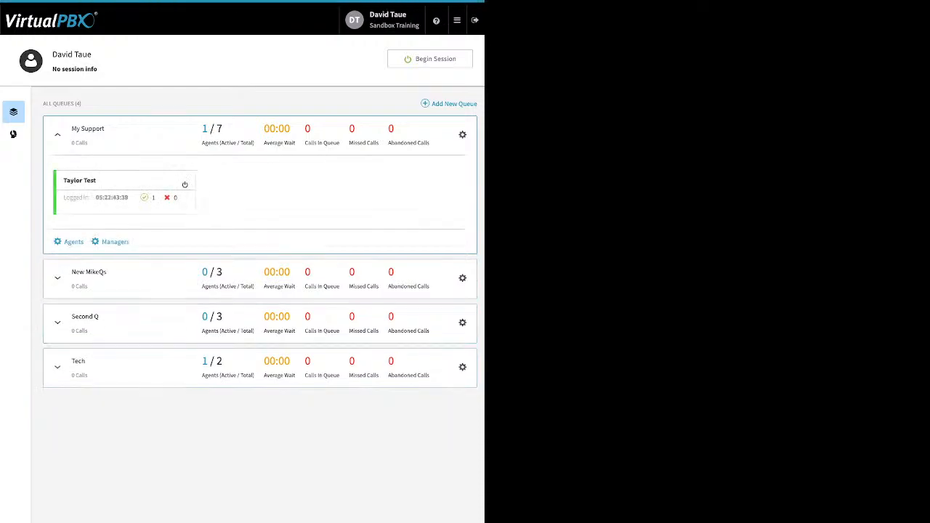
left_click(73, 242)
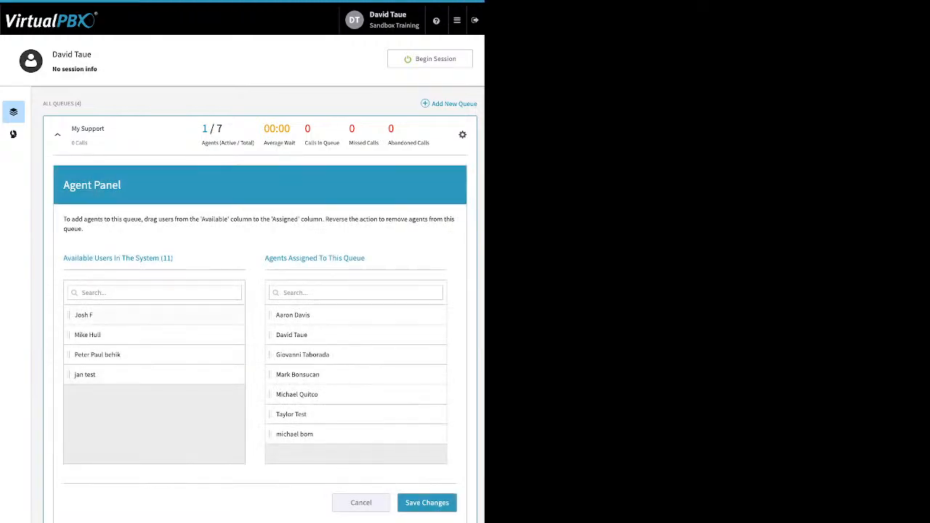
left_click_drag(75, 316, 241, 346)
left_click_drag(87, 315, 290, 355)
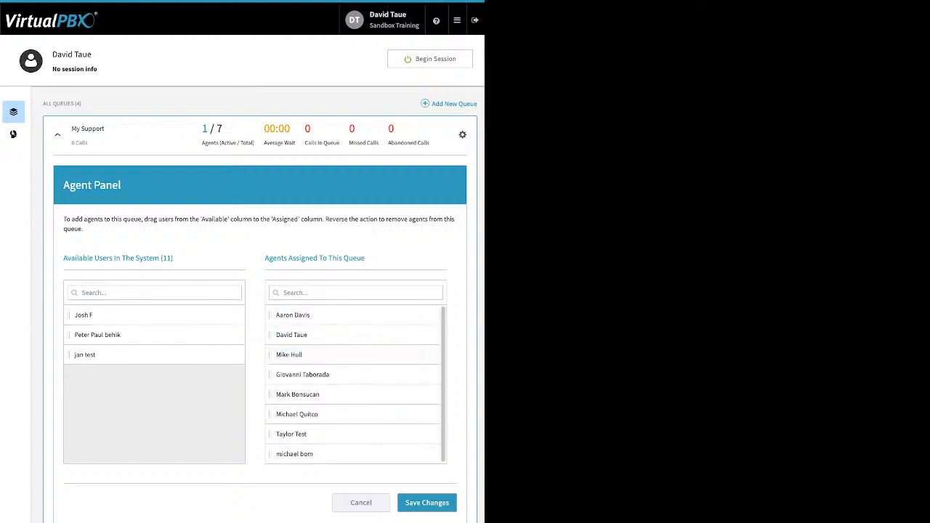
left_click(427, 503)
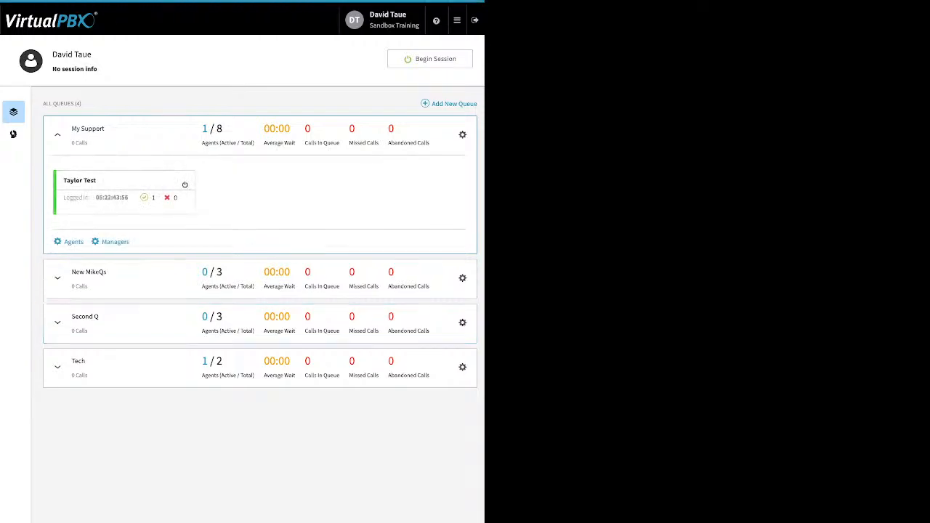
Step: Assign one of the queue's agents as a manager of My Support and save
left_click(115, 242)
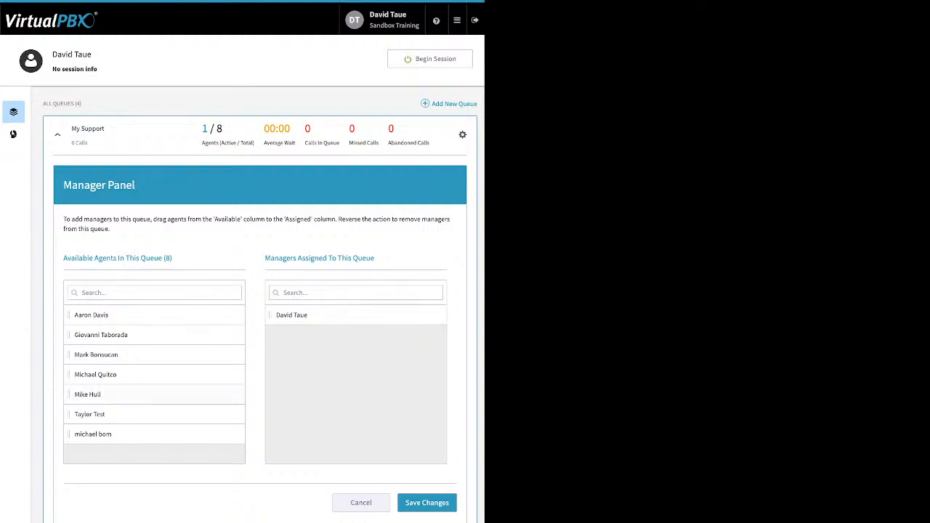
left_click_drag(89, 414, 305, 320)
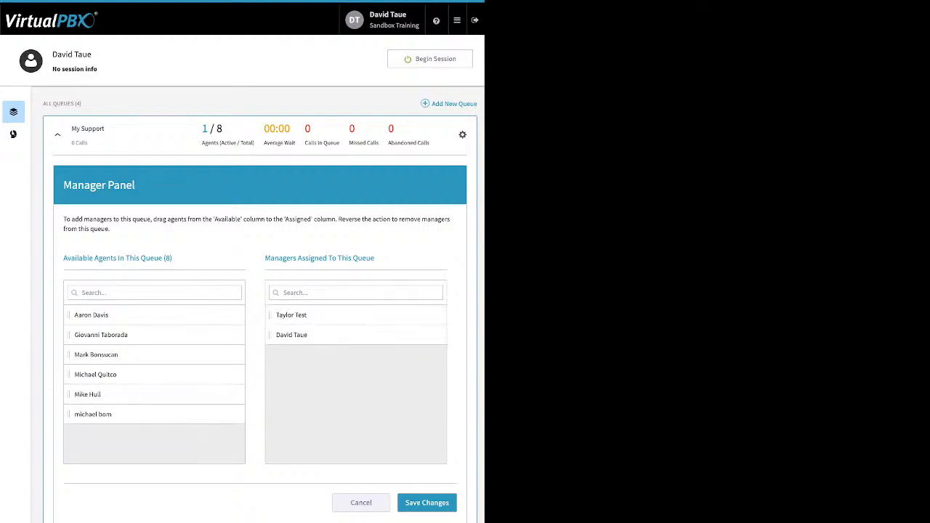
left_click(427, 503)
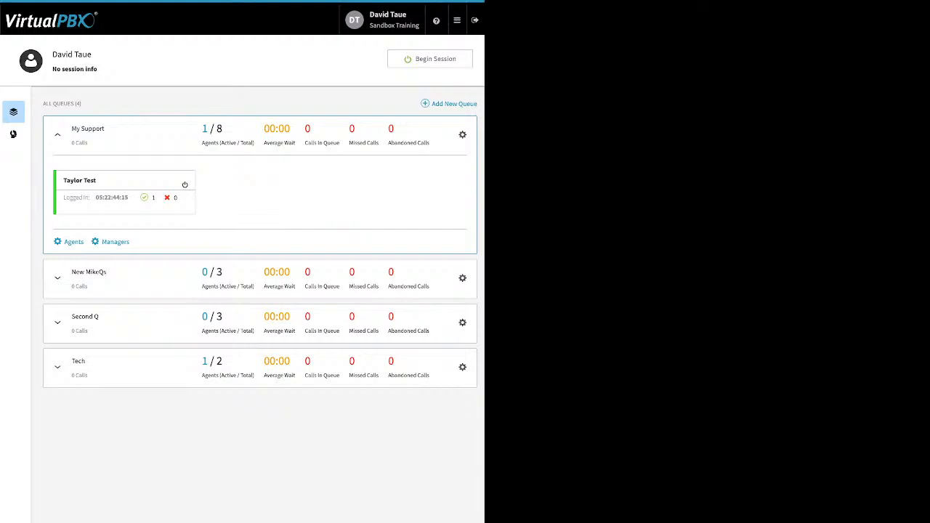
Step: Begin an agent session from ACD Queues and set the default answering device to dtcell
left_click(456, 20)
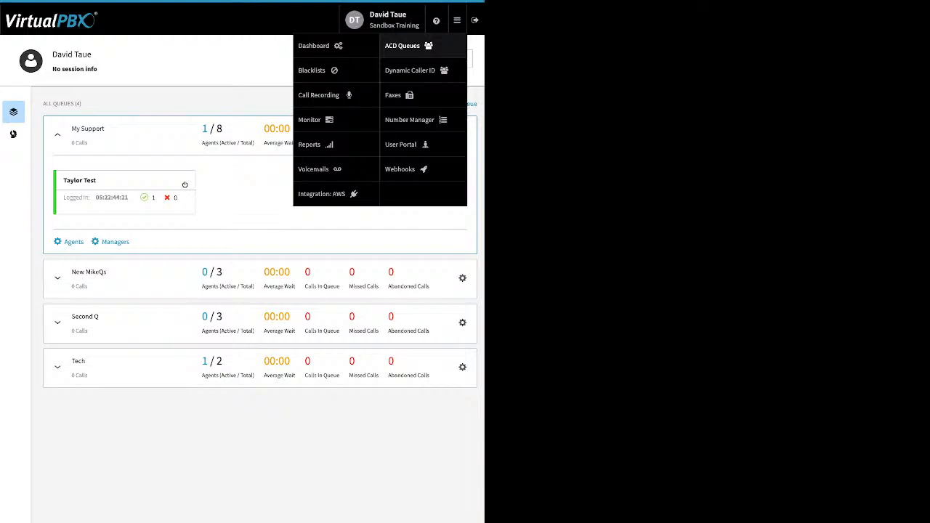
left_click(408, 46)
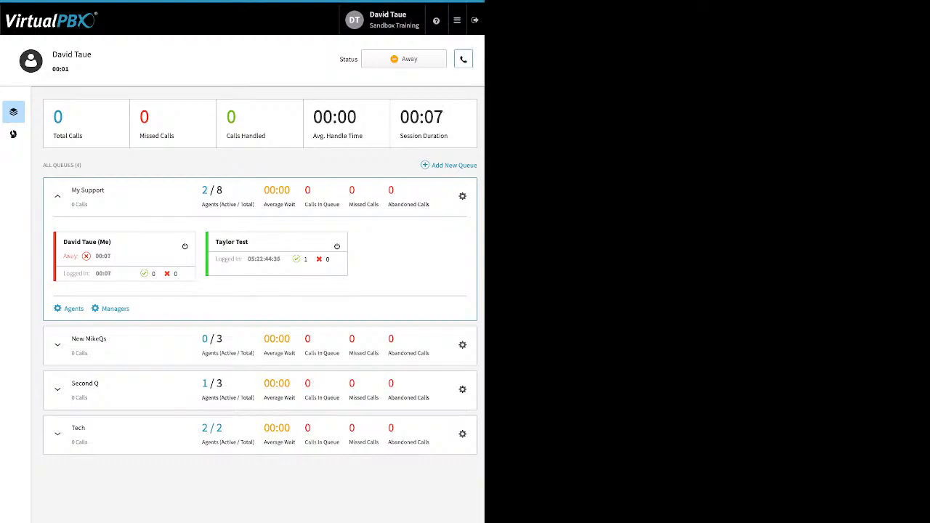
left_click(463, 59)
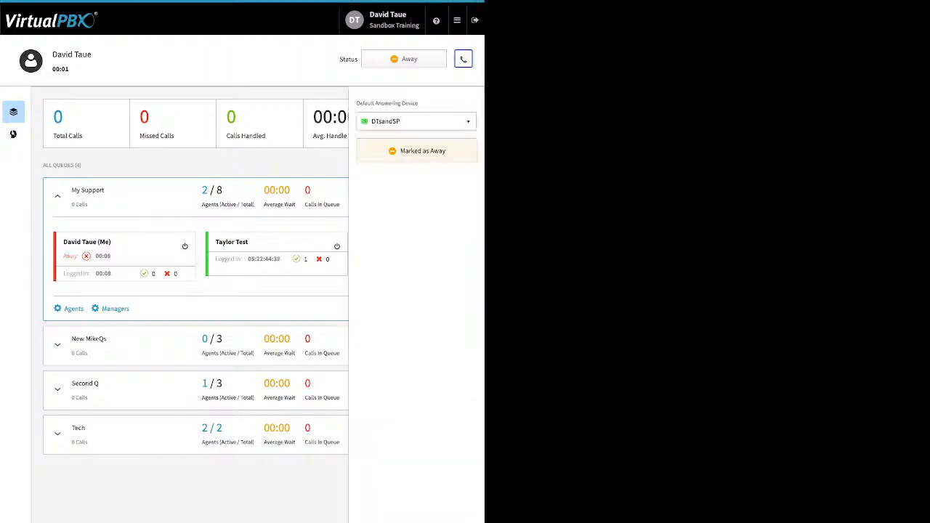
left_click(416, 122)
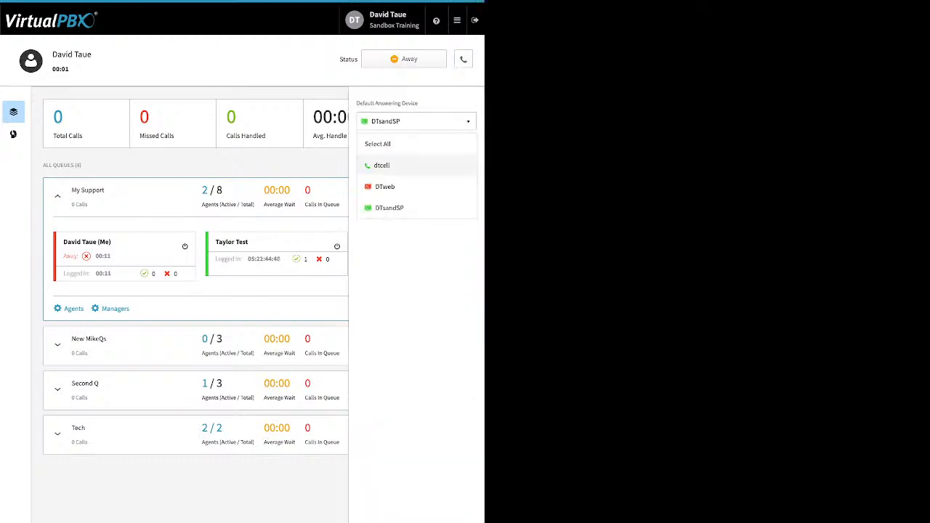
left_click(416, 165)
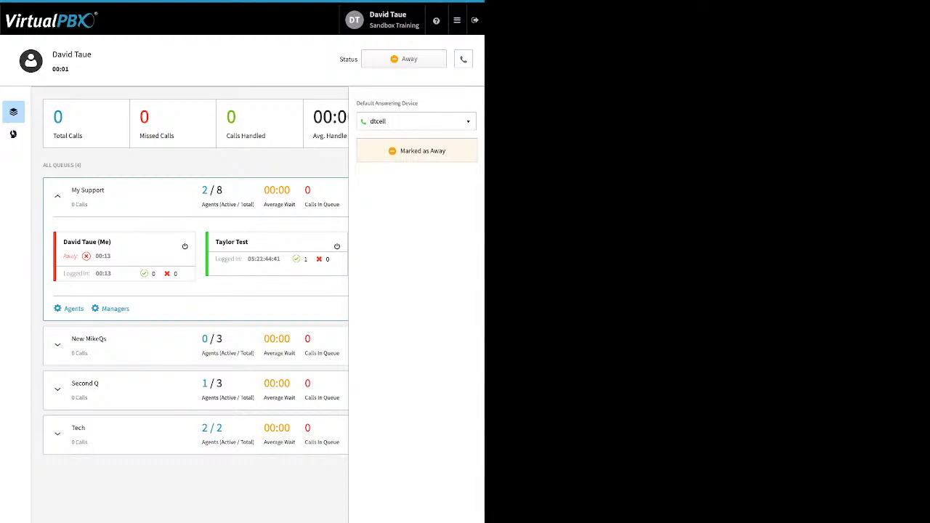
left_click(464, 59)
Step: Mark all queues as Ready for the agent session
left_click(404, 59)
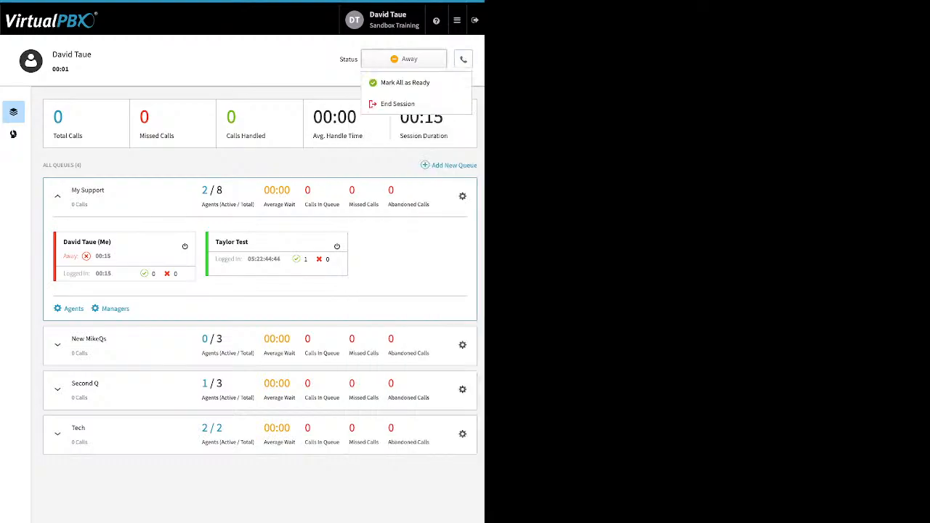
left_click(404, 82)
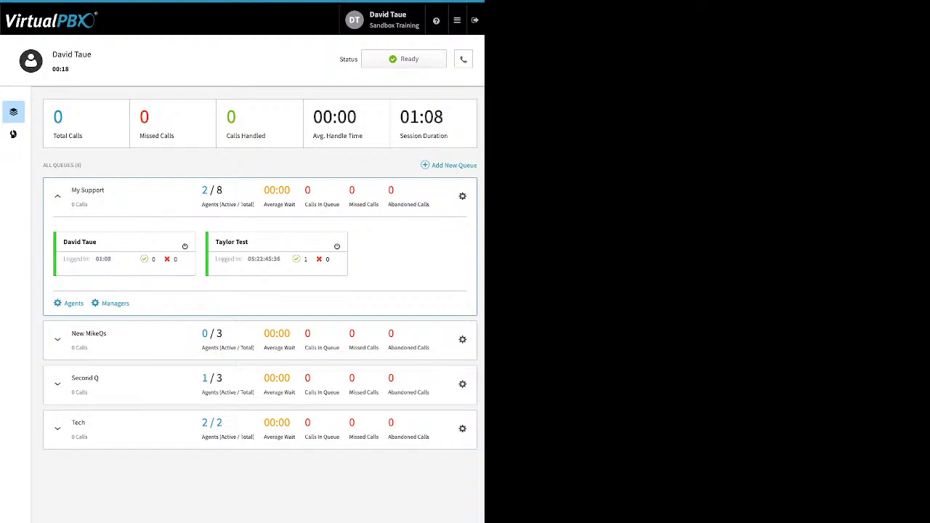
Step: Review the settings of both Dynamic Caller ID rules in their edit dialogs without saving
left_click(456, 20)
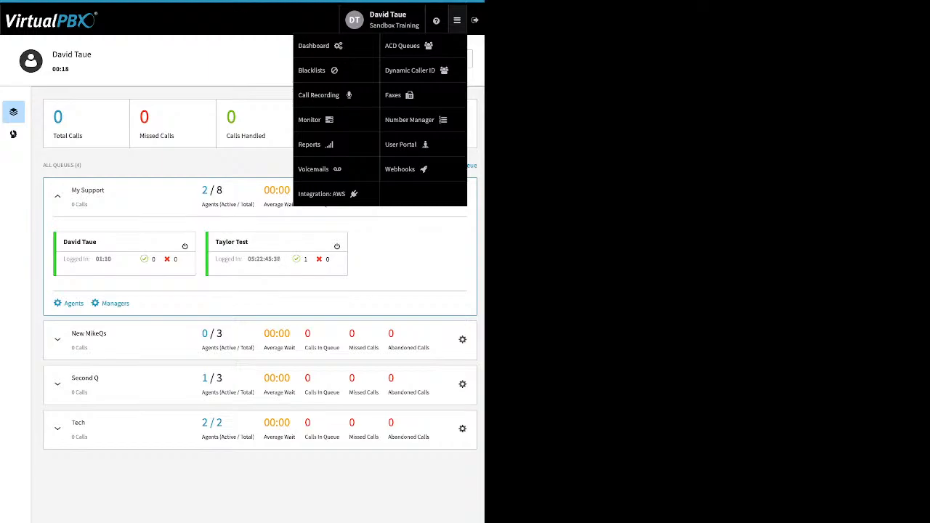
left_click(410, 70)
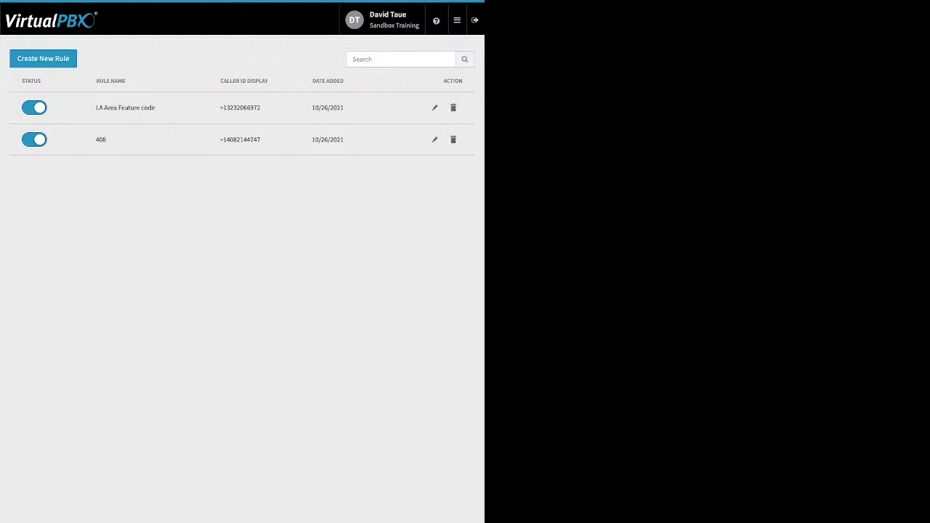
left_click(435, 140)
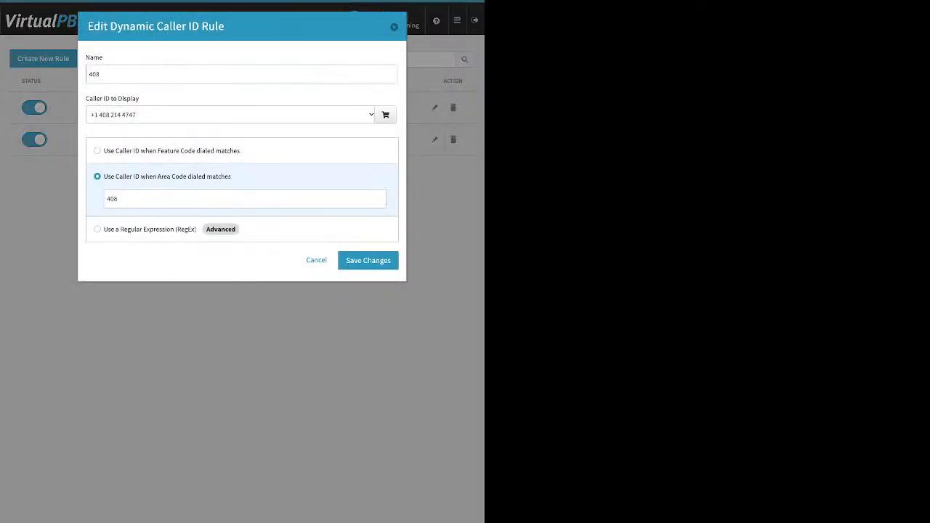
left_click_drag(120, 198, 105, 198)
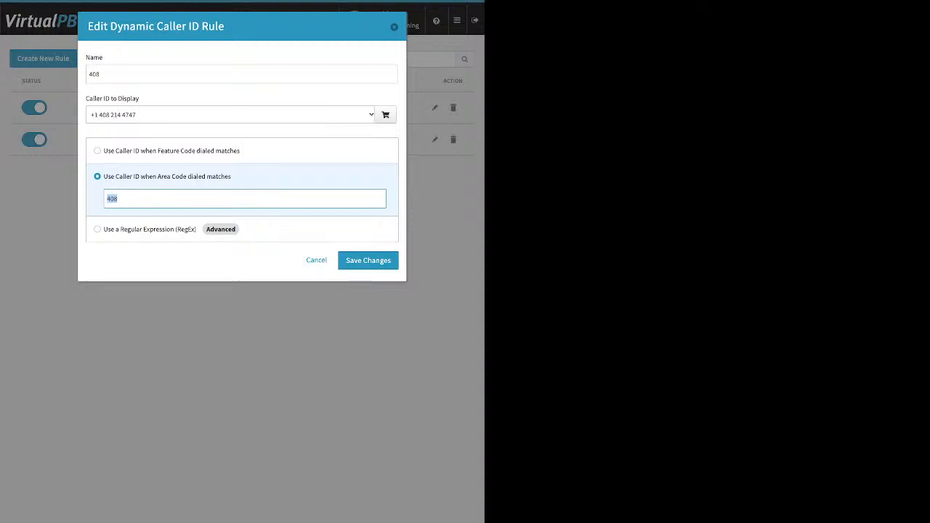
left_click(394, 27)
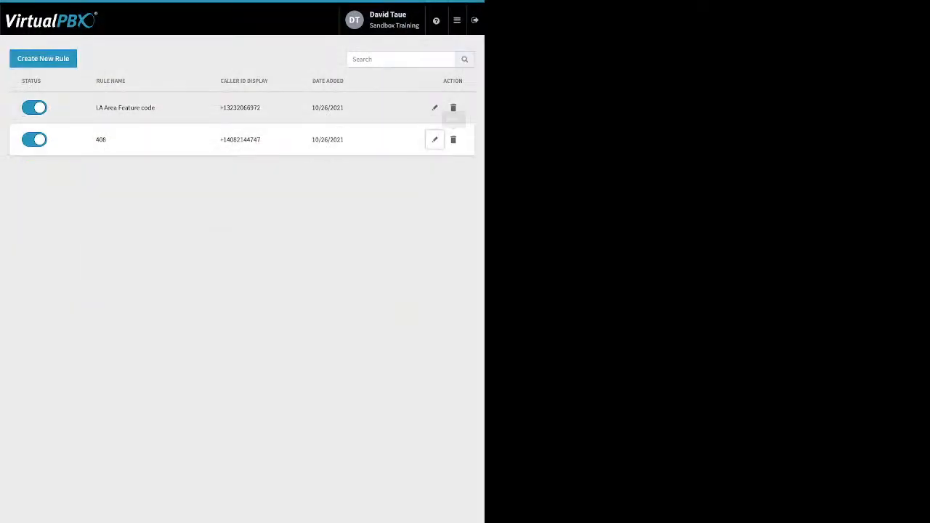
left_click(434, 108)
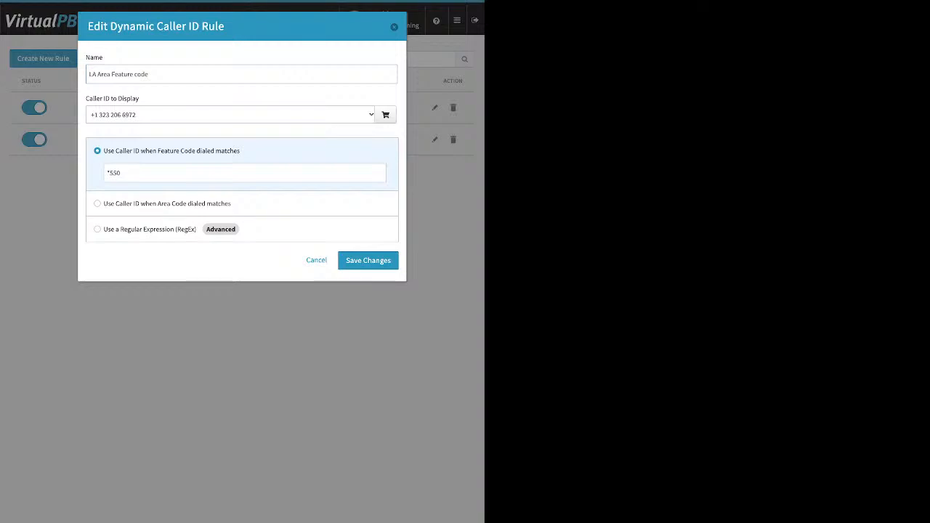
key("Tab")
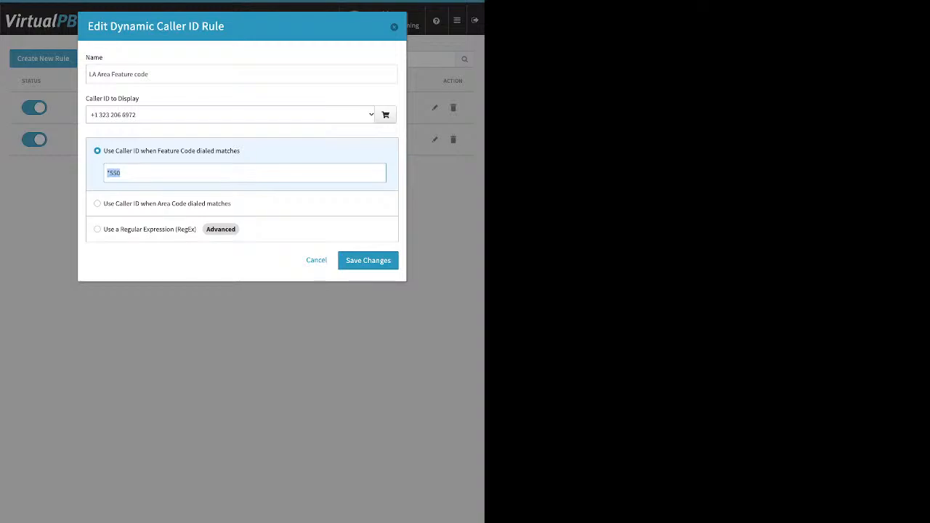
left_click(394, 27)
Step: Open Faxes and view inbound faxes for Sandbox Training's Main Faxbox
left_click(458, 20)
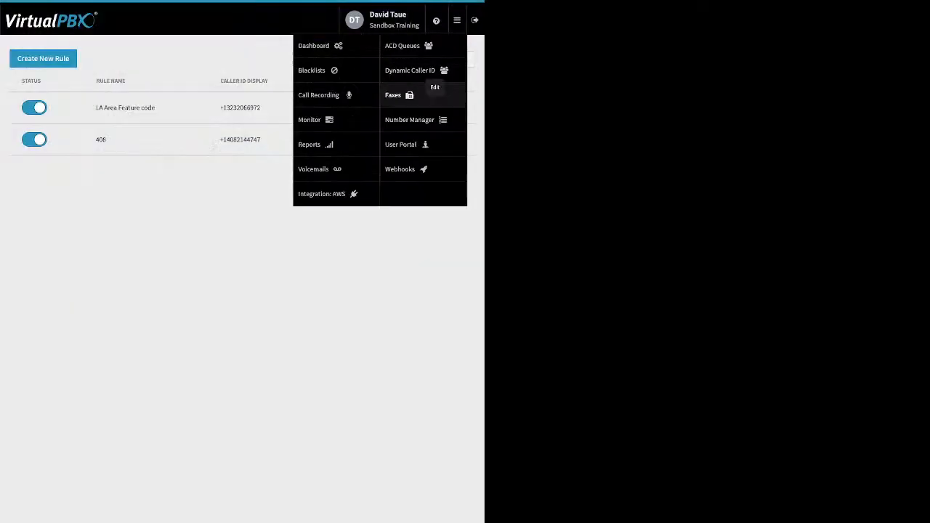
left_click(410, 70)
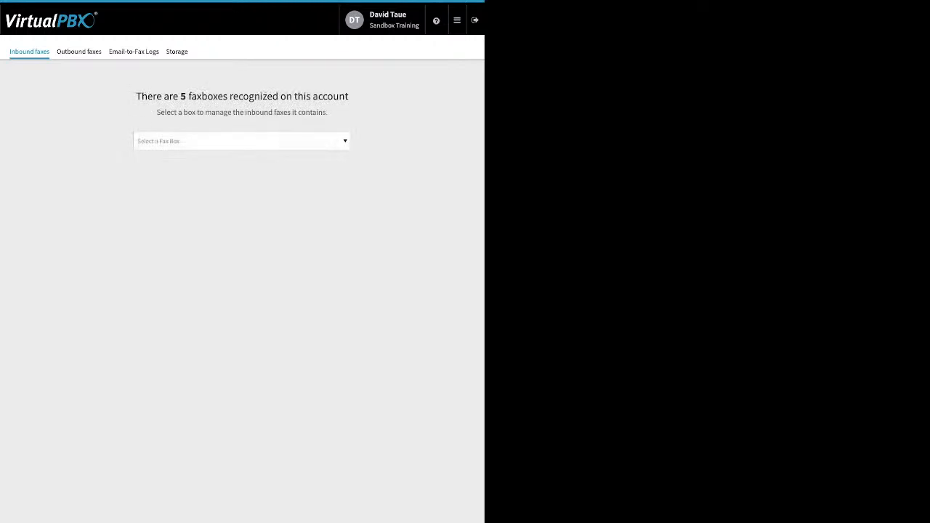
left_click(242, 141)
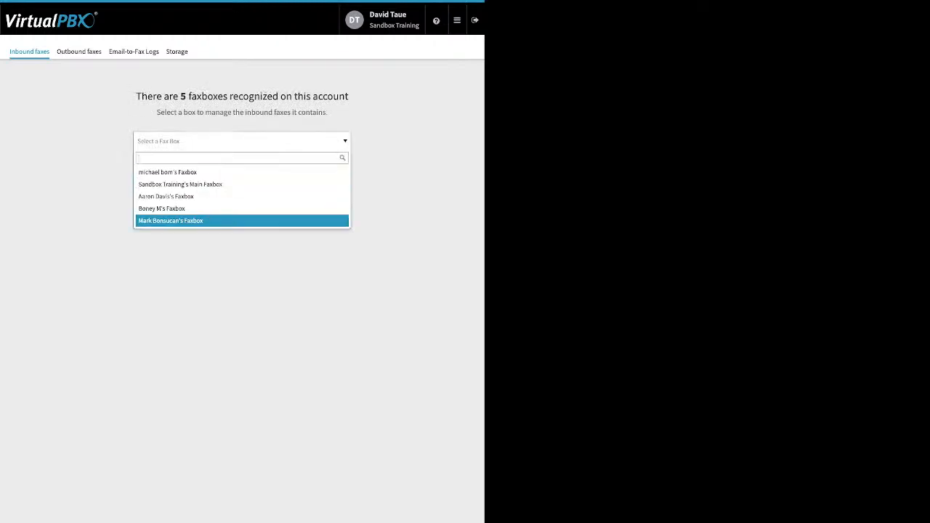
left_click(242, 185)
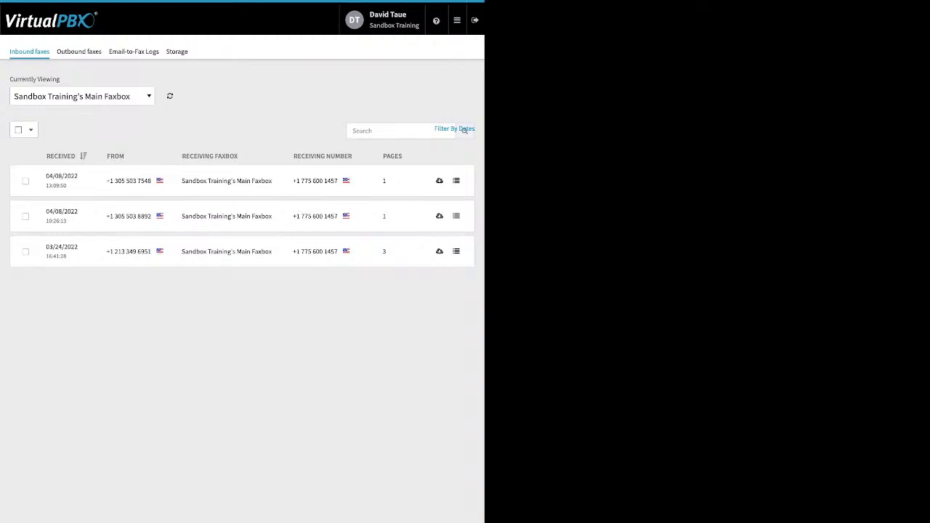
Step: View outbound faxes for Sandbox Training's Main Faxbox and inspect a failed fax's details
left_click(78, 51)
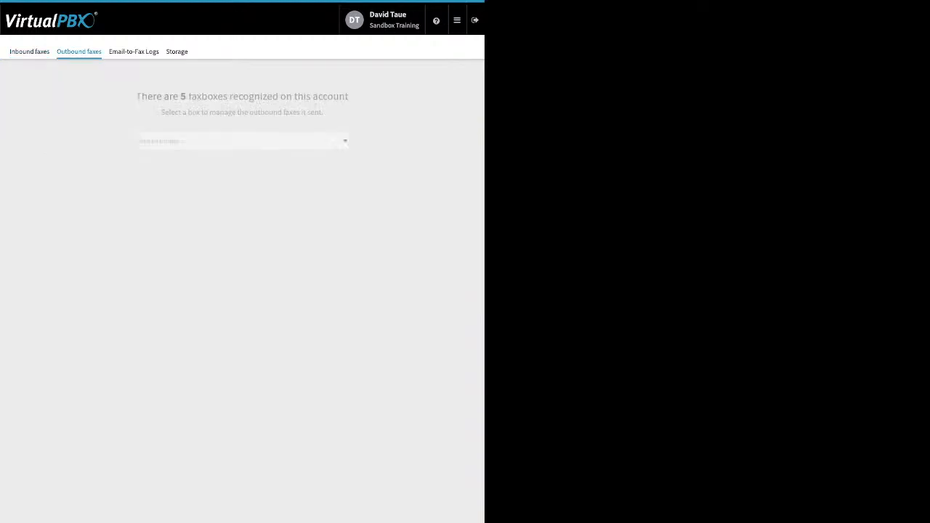
left_click(242, 141)
left_click(191, 184)
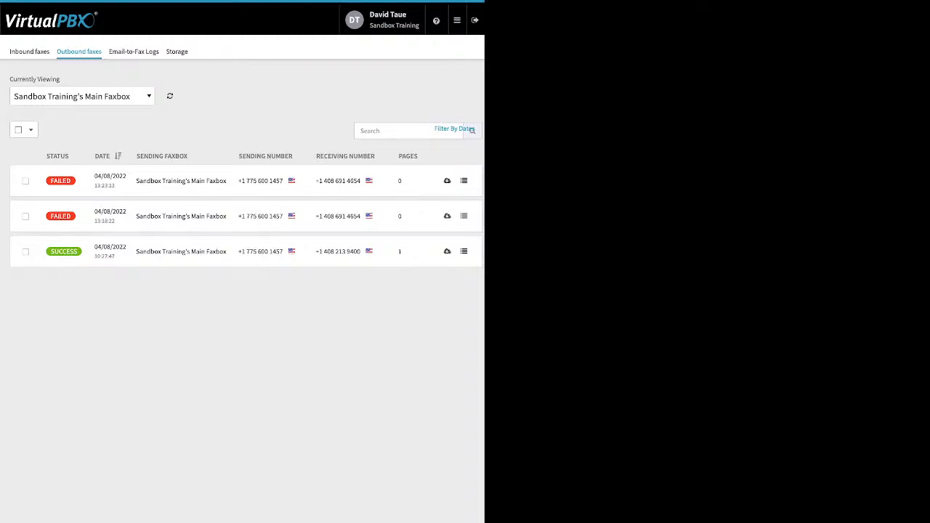
left_click(464, 216)
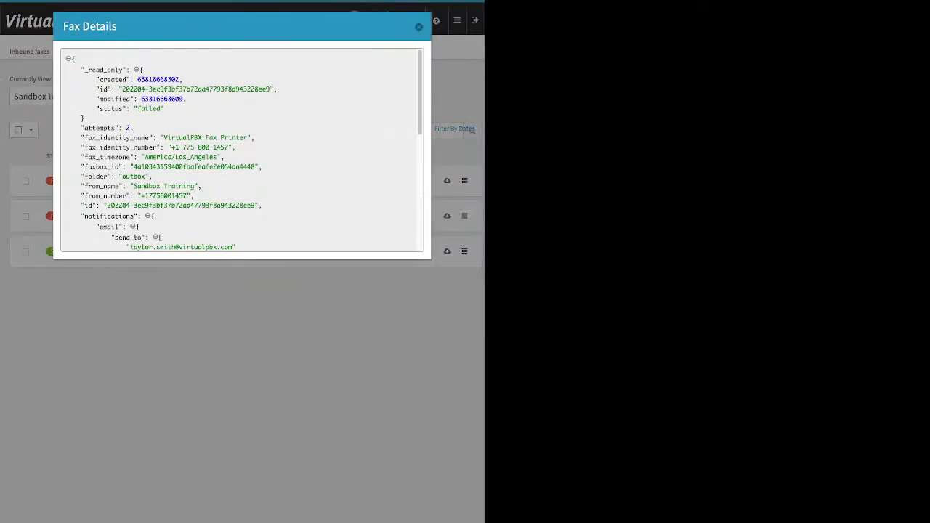
scroll(241, 149, "down", 3)
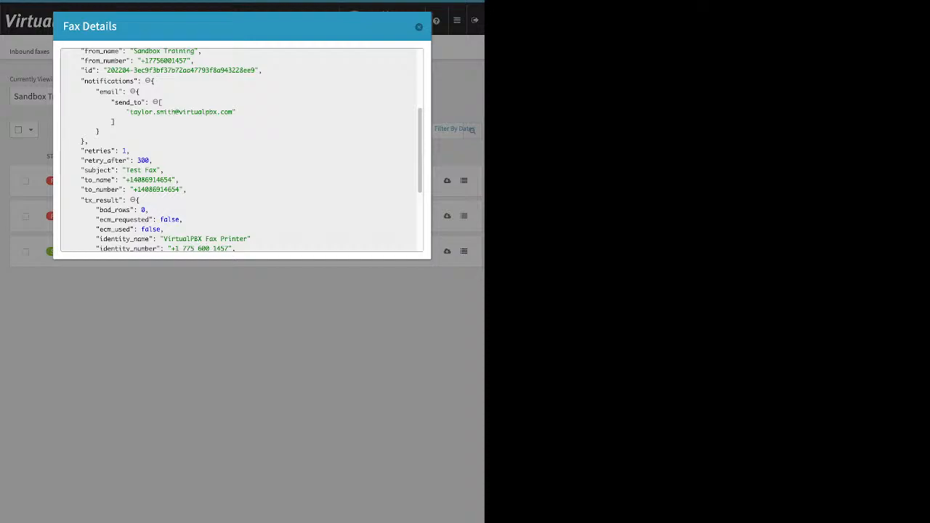
scroll(242, 149, "down", 2)
scroll(241, 149, "down", 2)
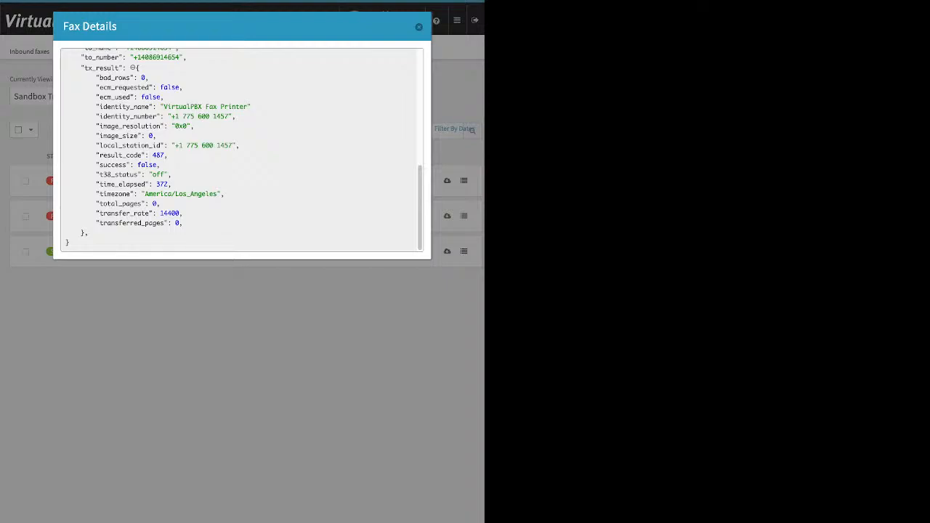
scroll(241, 150, "up", 5)
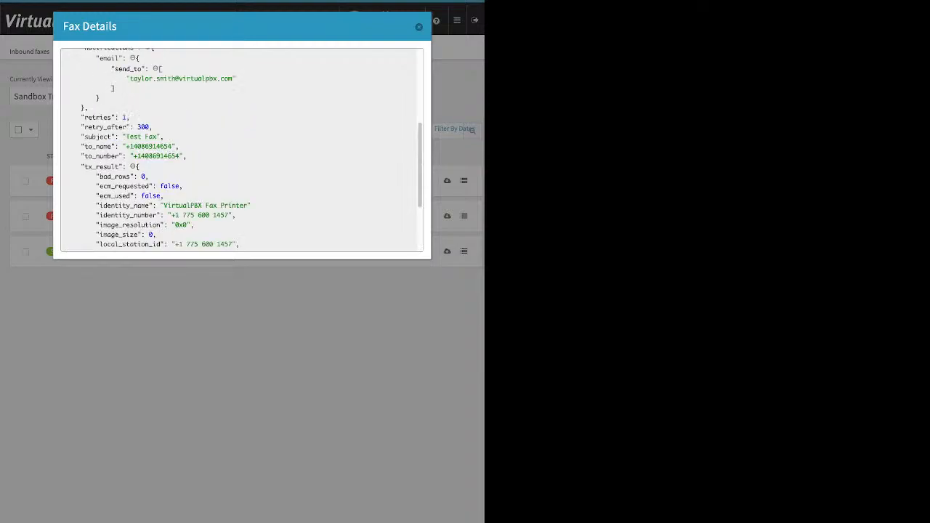
scroll(241, 150, "up", 1)
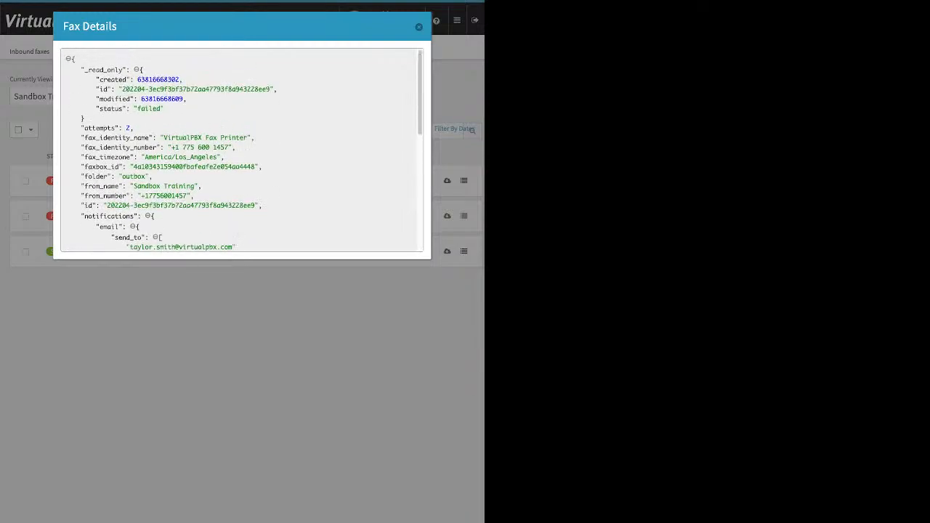
key("Escape")
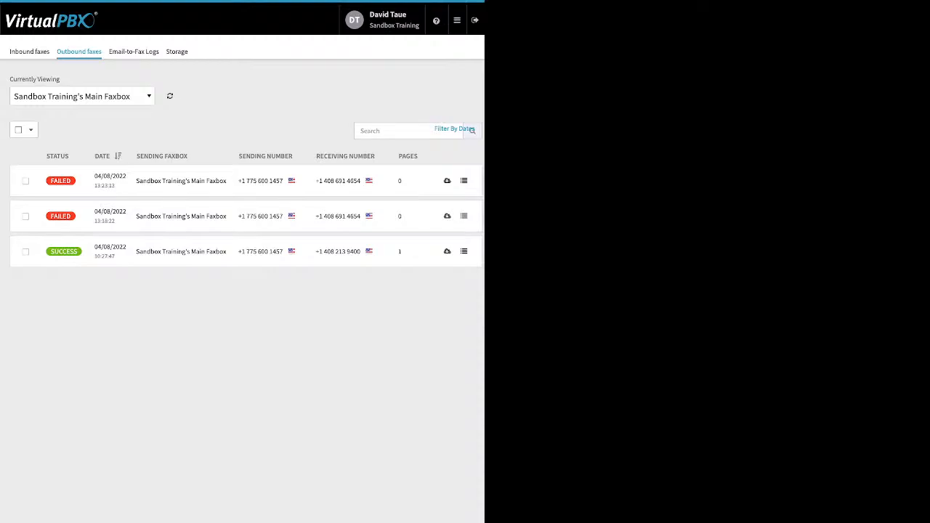
Step: Open the Email-to-Fax Logs and inspect the technical details and errors of failed entries
left_click(133, 51)
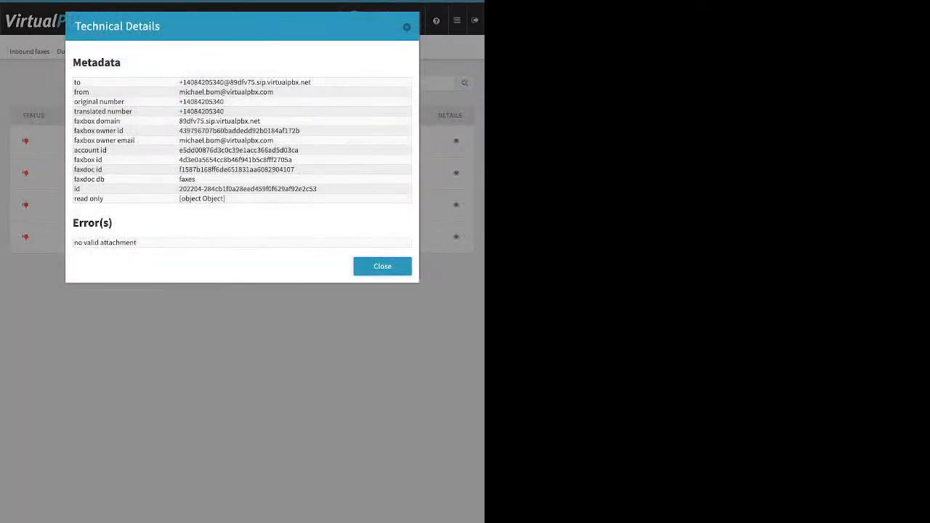
left_click_drag(136, 243, 74, 243)
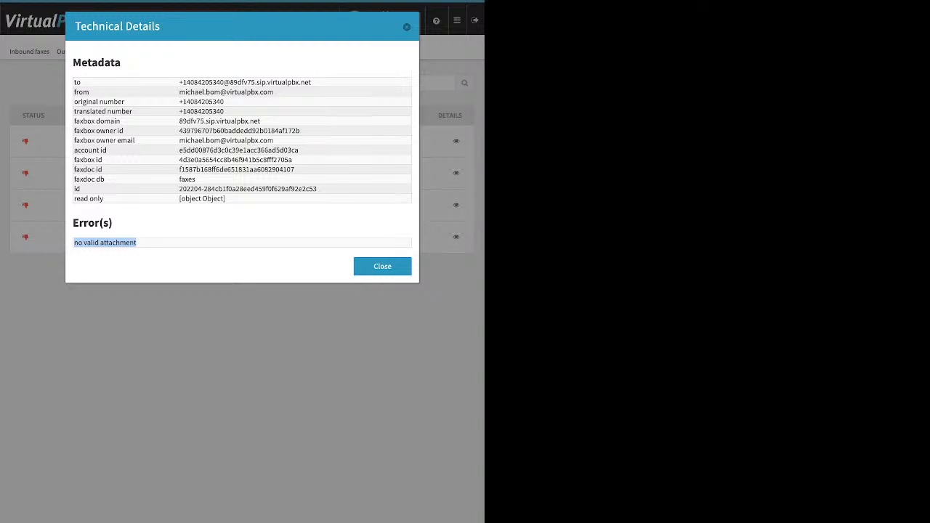
key("Escape")
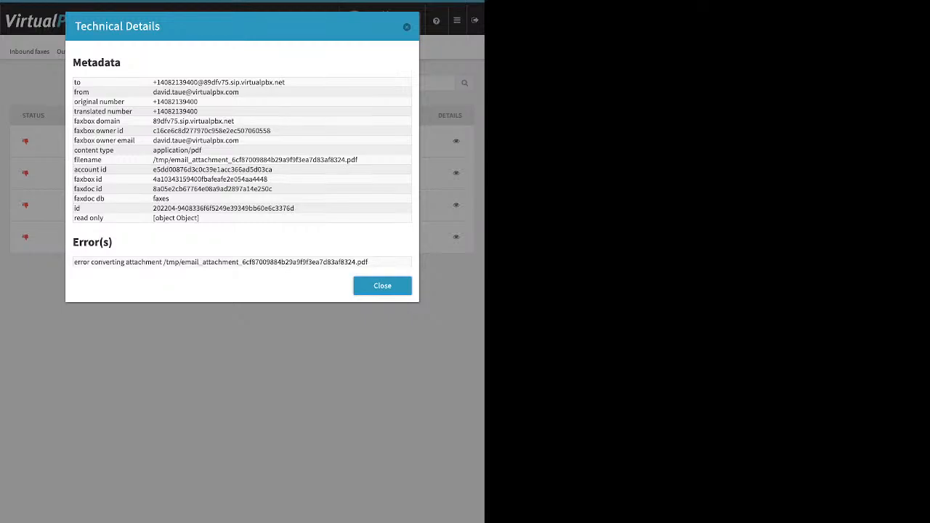
left_click_drag(74, 263, 369, 262)
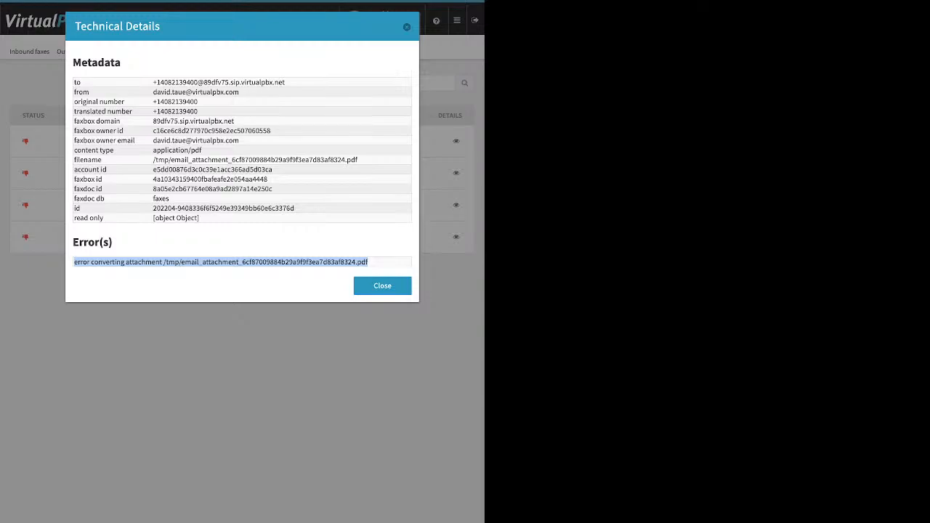
key("Escape")
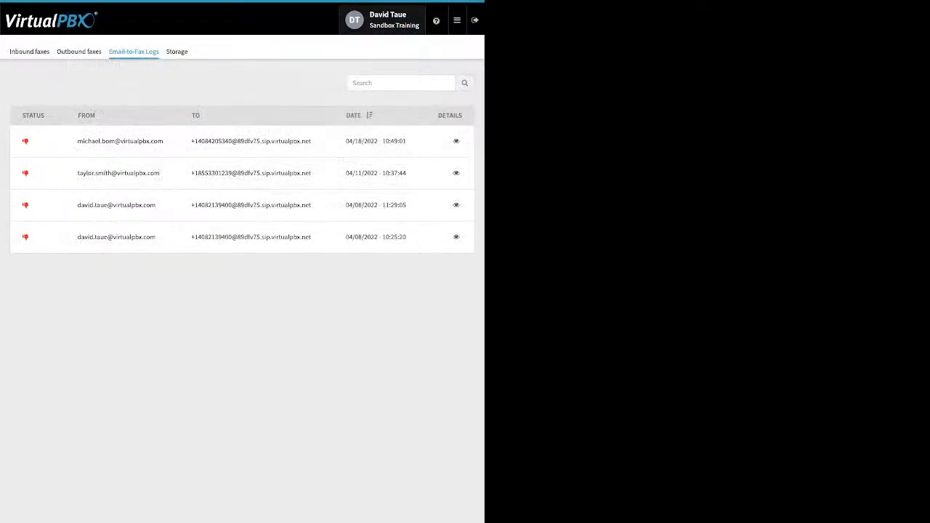
left_click(456, 205)
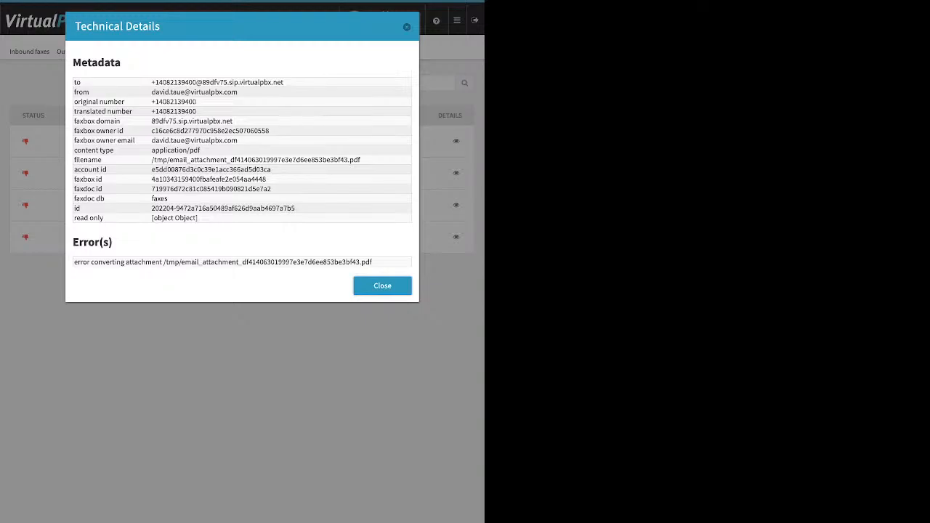
key("Escape")
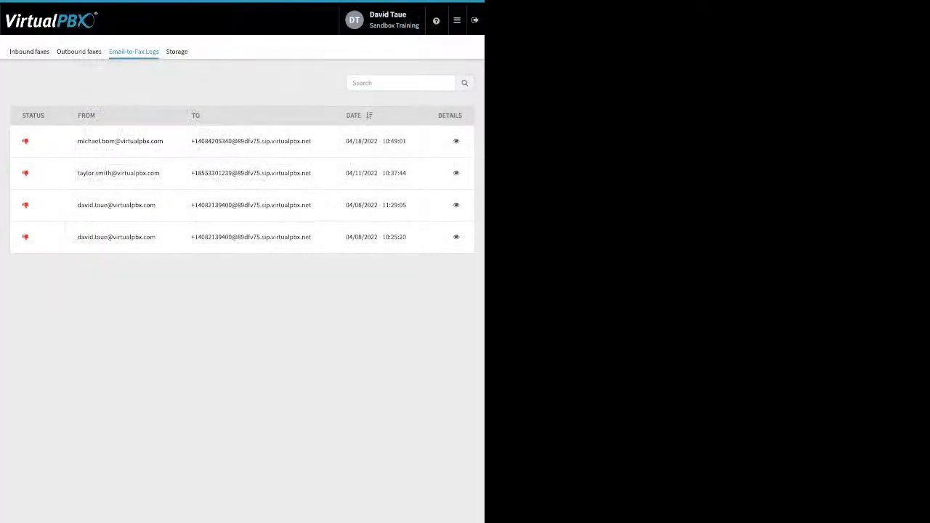
Step: Open Webhooks and start a new webhook to view the Create New Webhook form
left_click(457, 21)
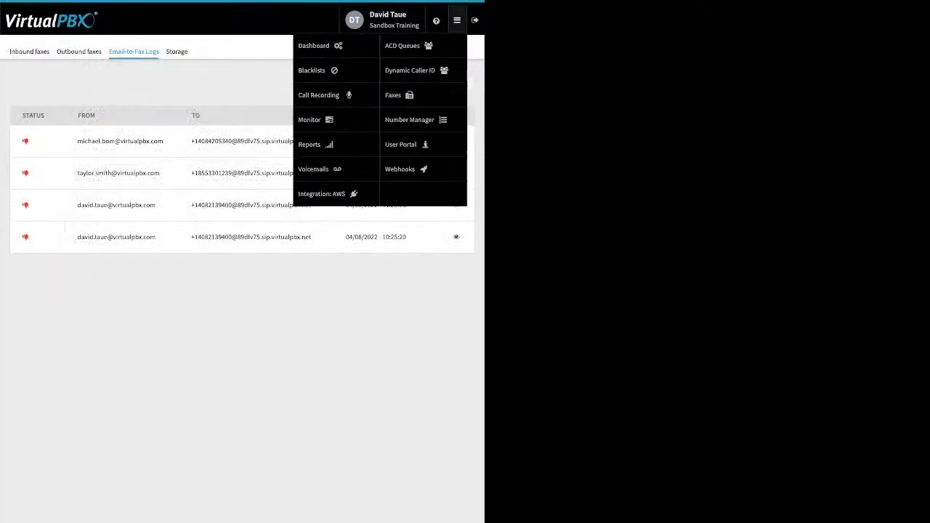
left_click(400, 169)
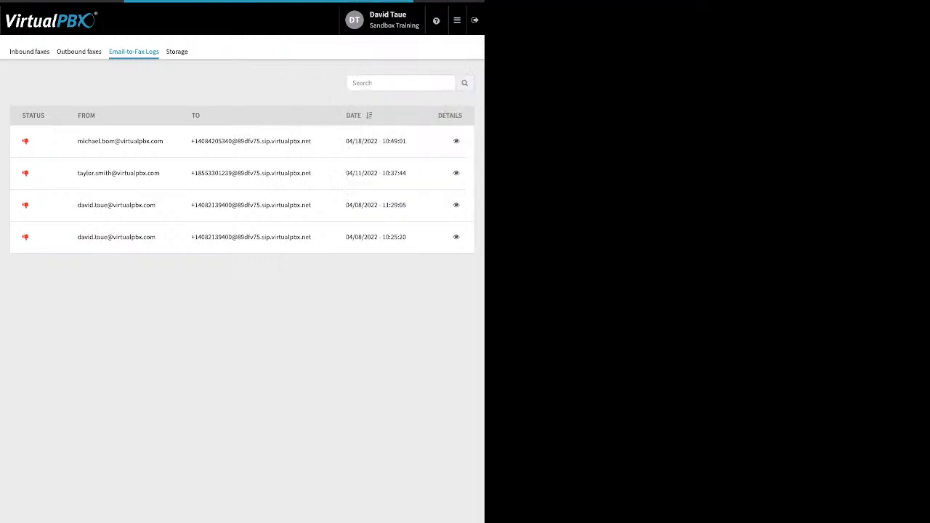
left_click(457, 20)
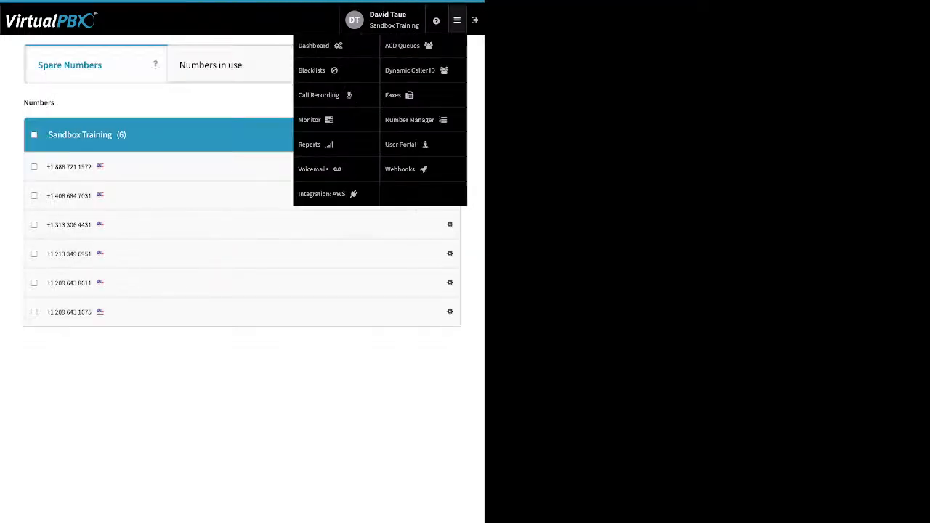
left_click(400, 168)
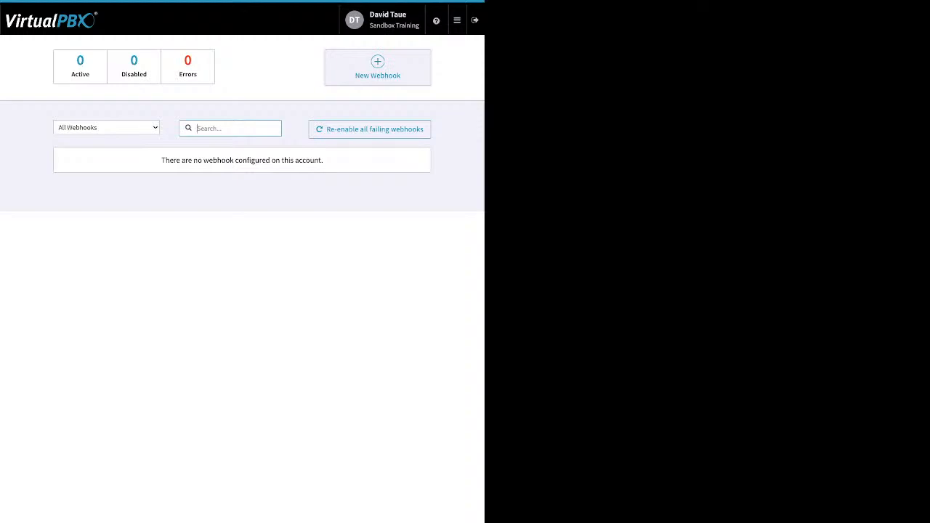
left_click(378, 67)
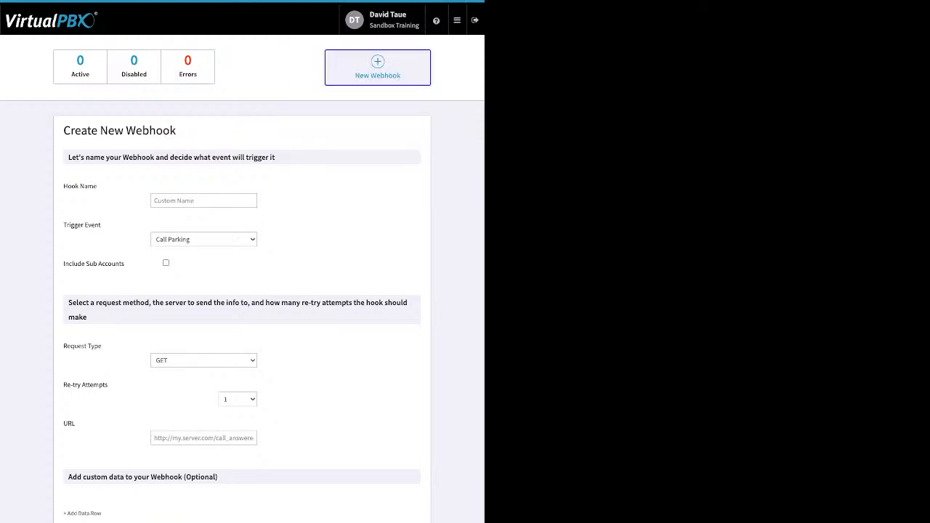
Step: Open the User Portal and mark the first voicemail as Listened
mouse_move(457, 21)
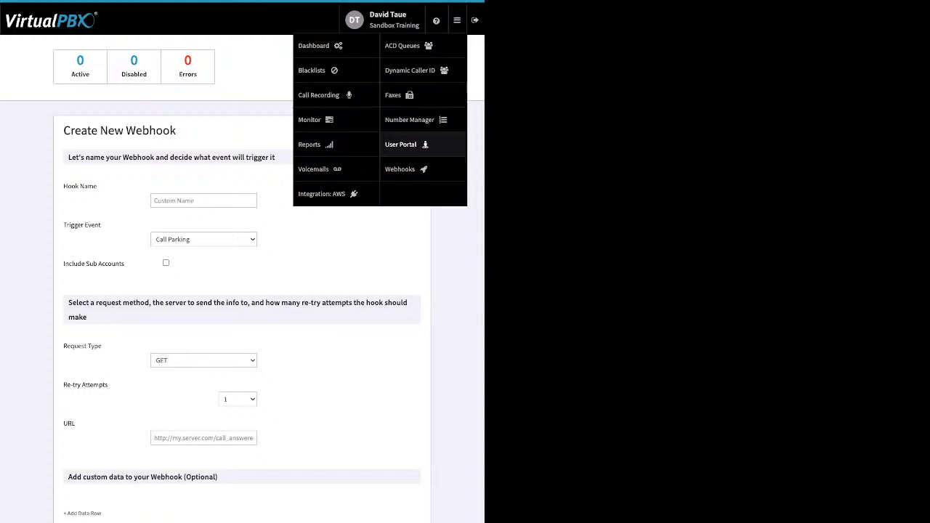
left_click(401, 144)
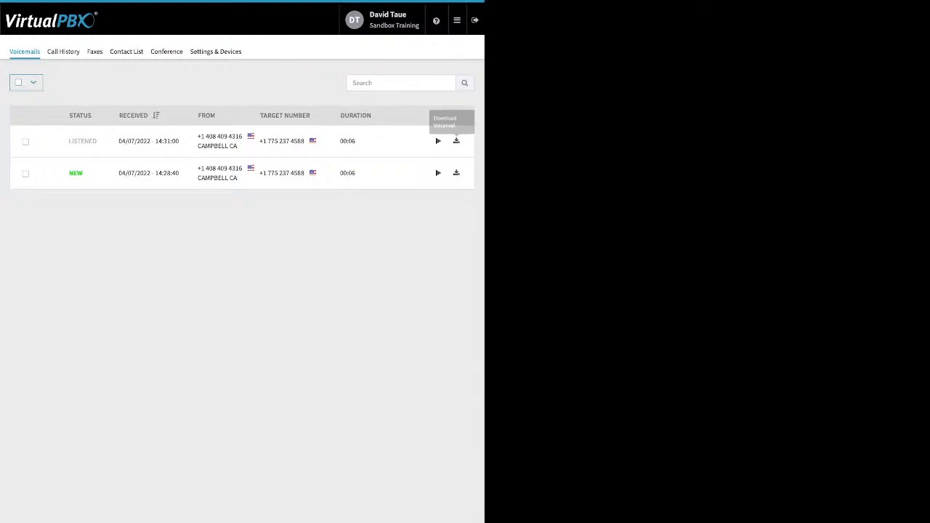
left_click(25, 141)
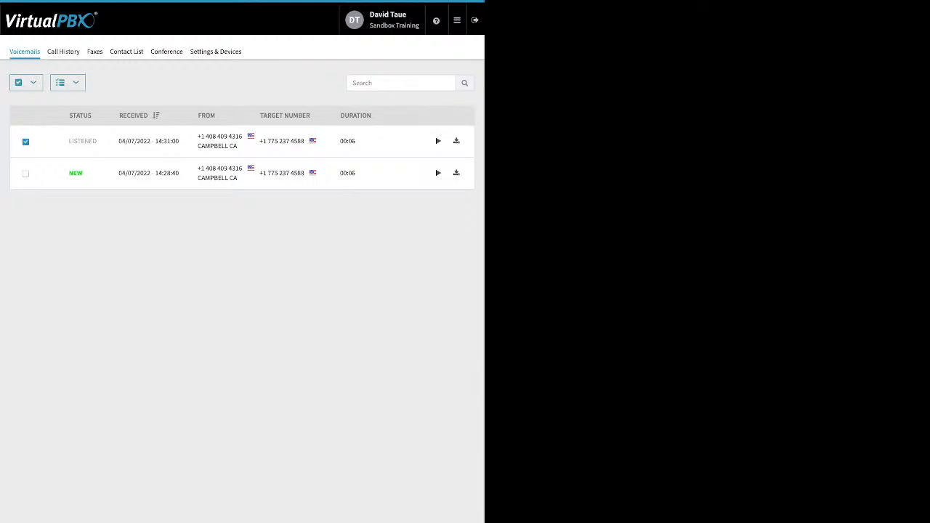
left_click(65, 82)
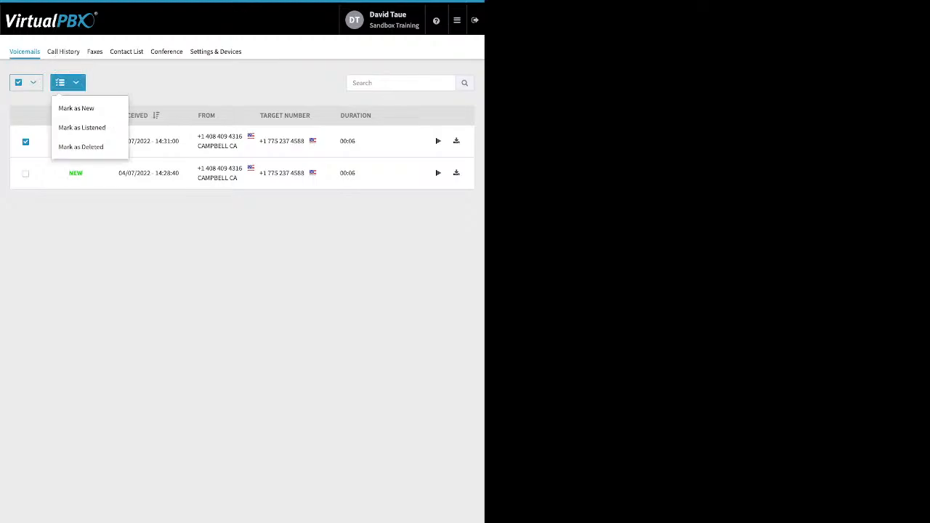
left_click(81, 127)
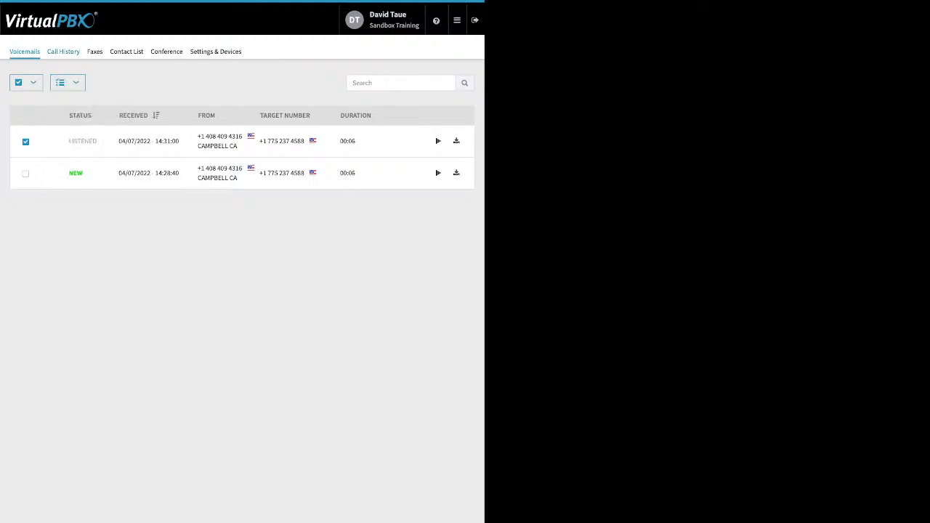
Step: Open Call History and filter calls from 04/04/2022 to 04/19/2022
left_click(64, 52)
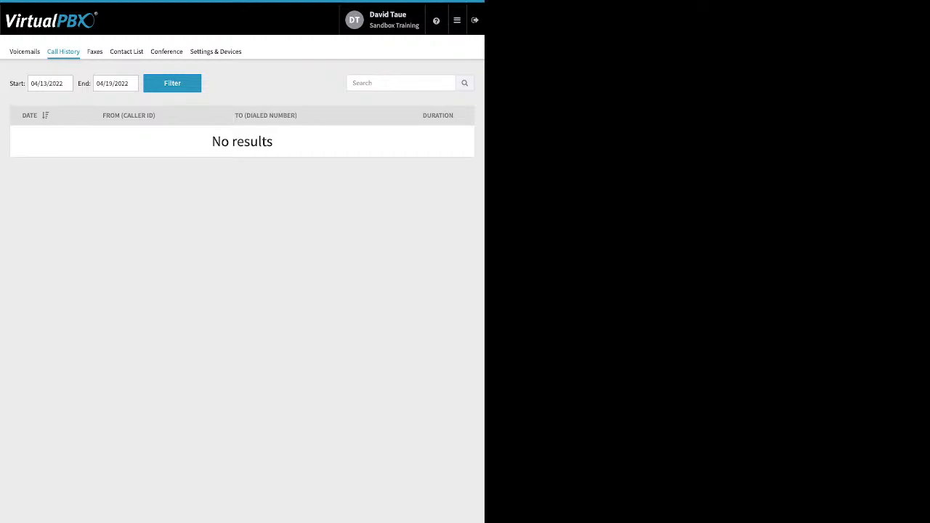
left_click(49, 83)
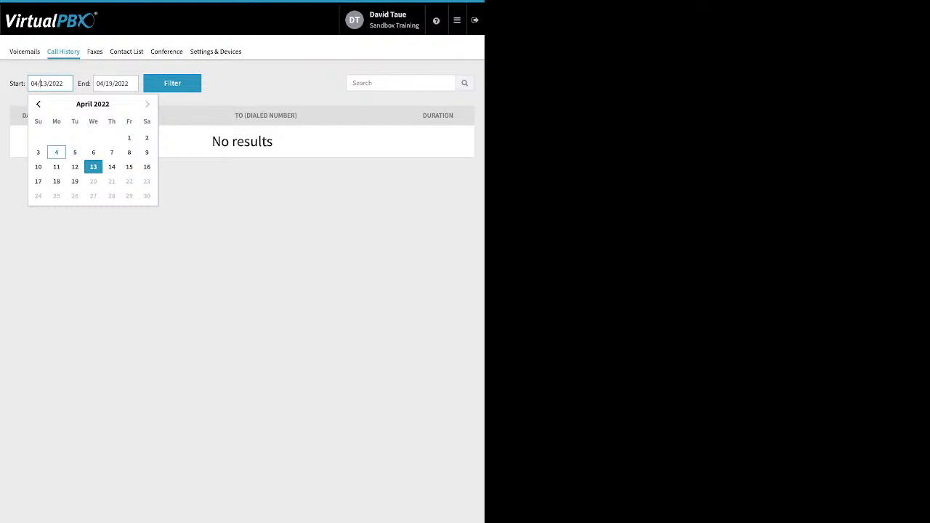
left_click(56, 152)
left_click(172, 83)
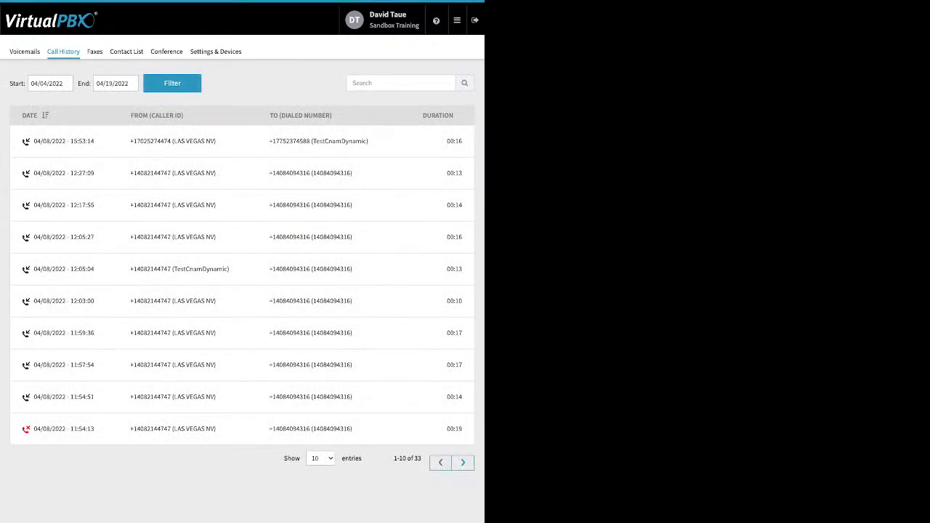
Step: View the user's Faxes and Contact List tabs
left_click(95, 52)
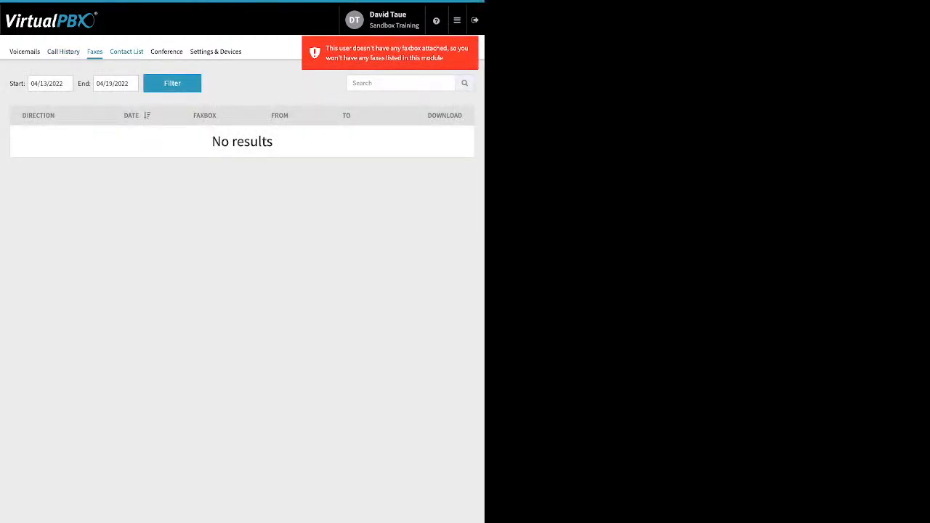
left_click(126, 51)
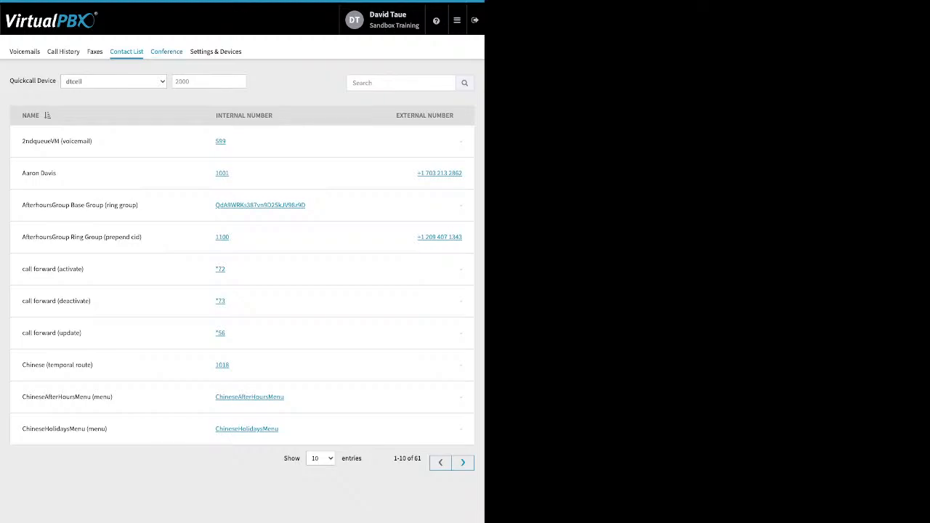
Step: Open the Conference tab and review its PIN, mute, deaf and entry/exit tone settings without saving
left_click(166, 51)
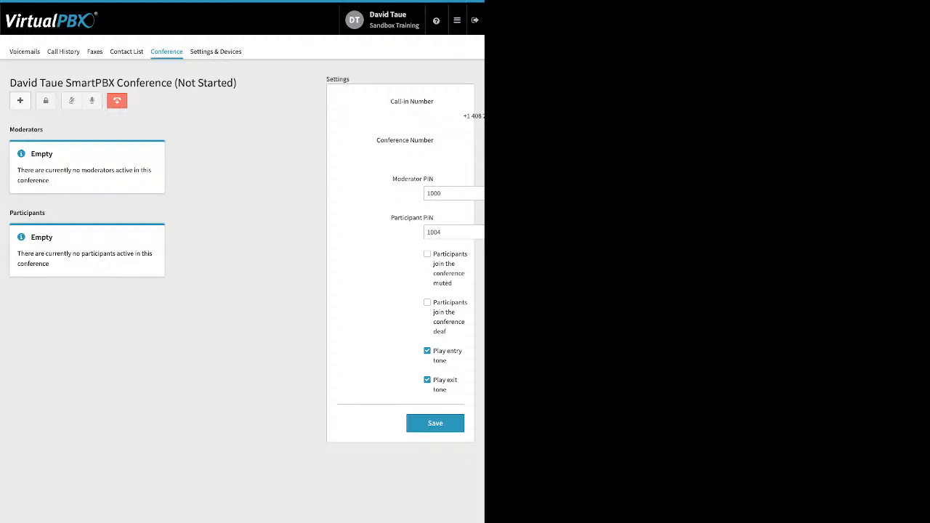
left_click_drag(392, 179, 434, 179)
left_click_drag(391, 218, 435, 217)
left_click(427, 254)
left_click_drag(434, 254, 453, 284)
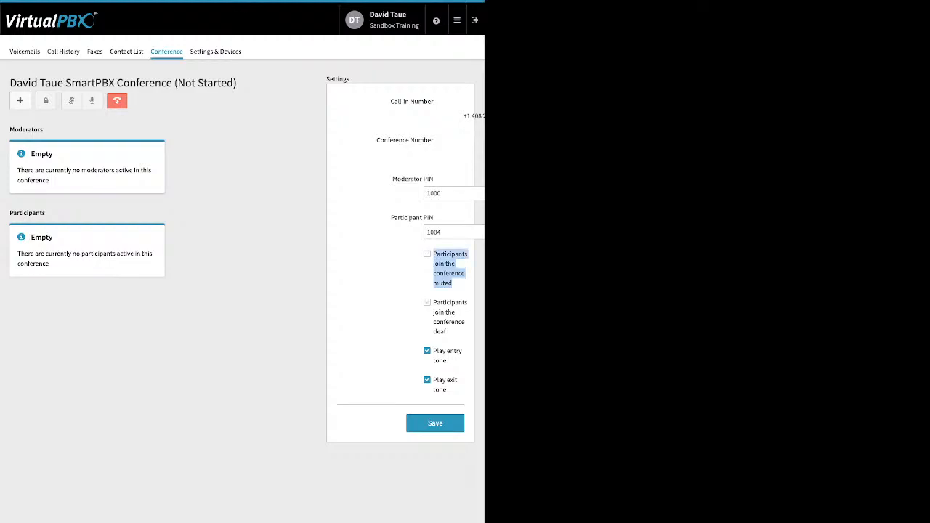
triple_click(449, 312)
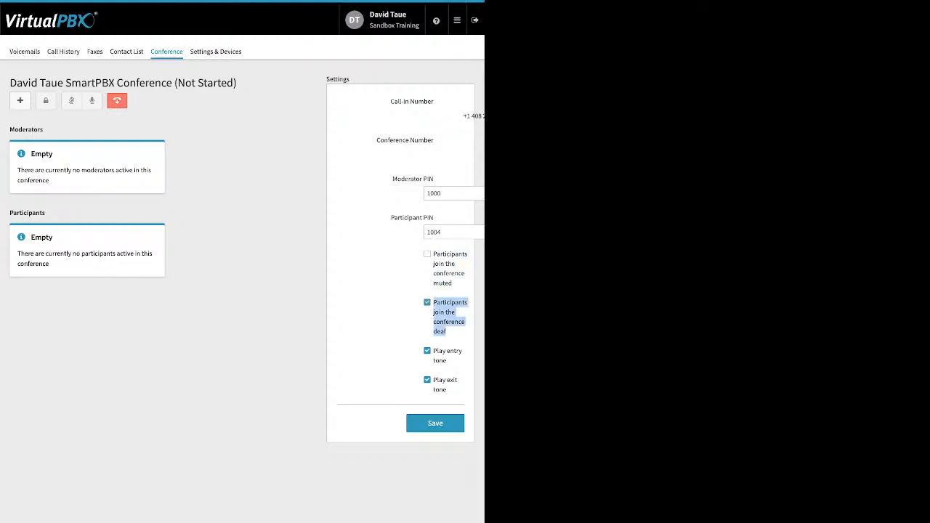
left_click(427, 302)
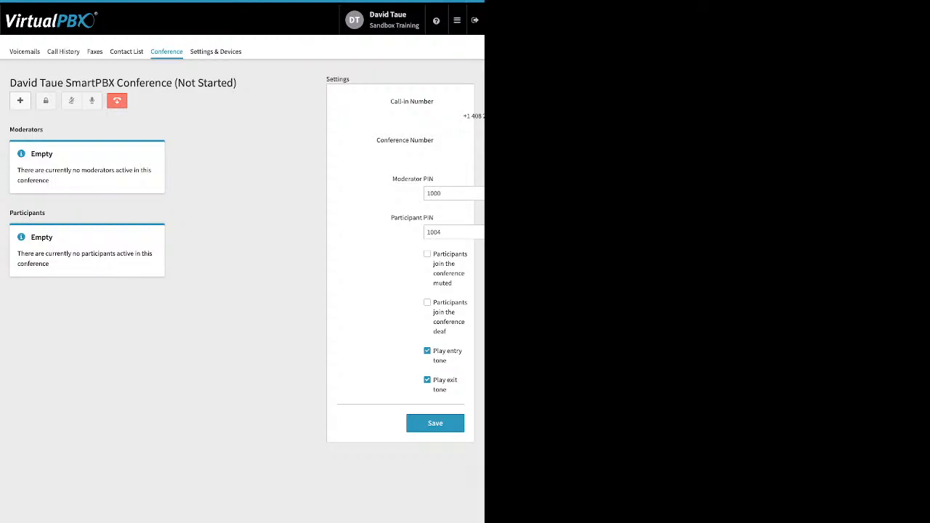
left_click_drag(448, 390, 437, 351)
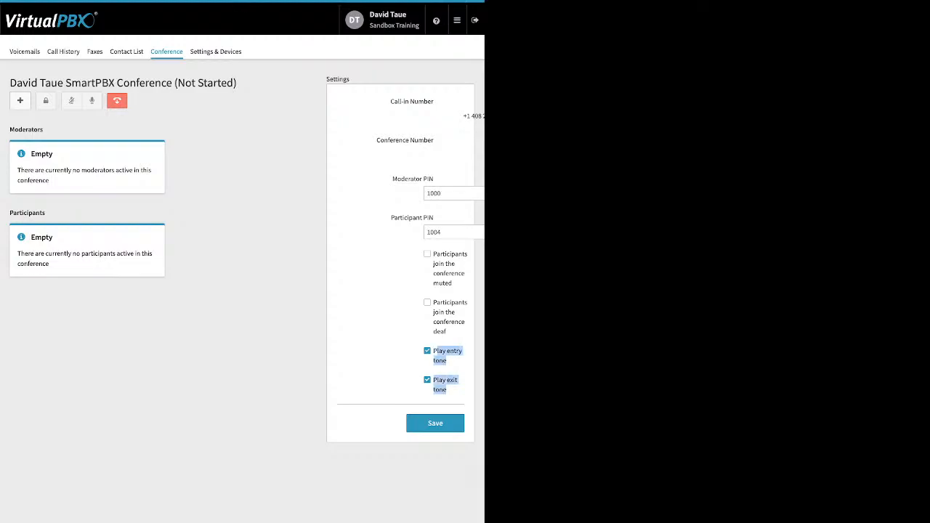
left_click(396, 356)
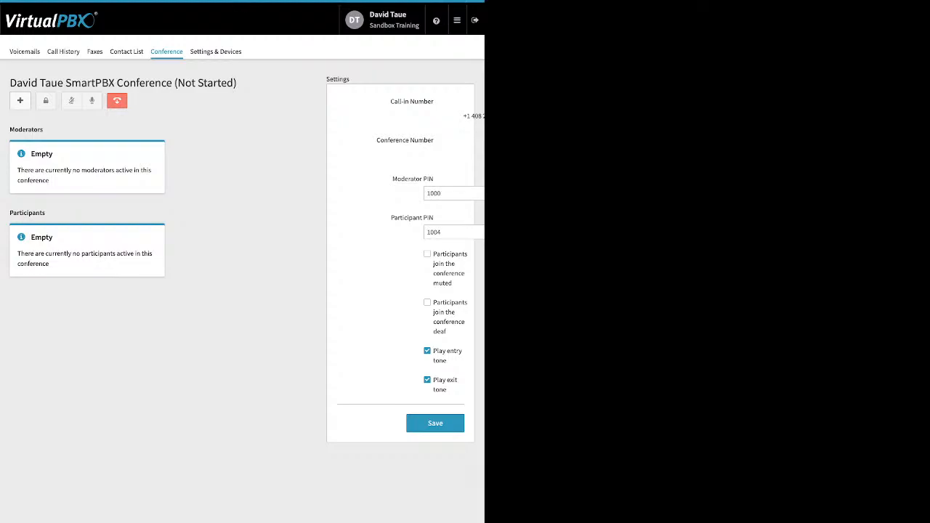
Step: Open Settings & Devices and enable Call Forward to show the forwarding number options
left_click(215, 51)
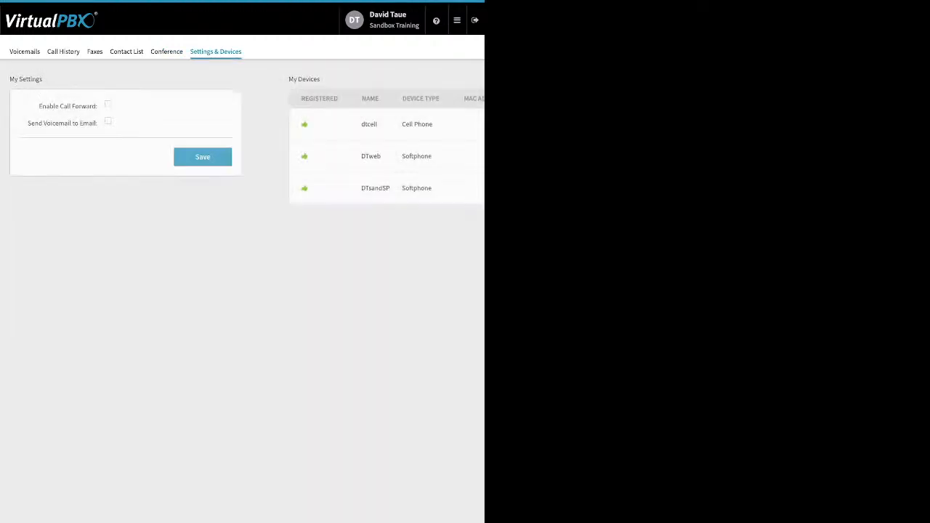
left_click(107, 104)
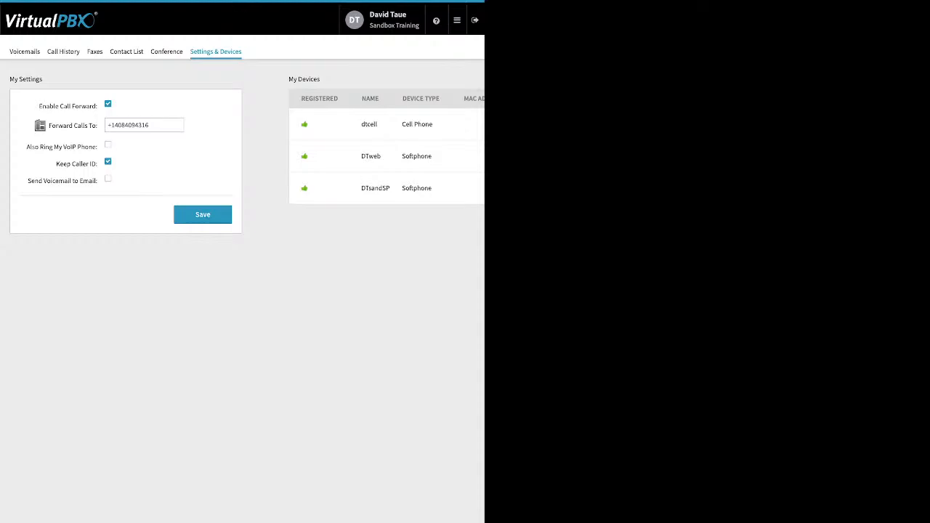
triple_click(148, 125)
Step: Return to the portal Dashboard
left_click(457, 20)
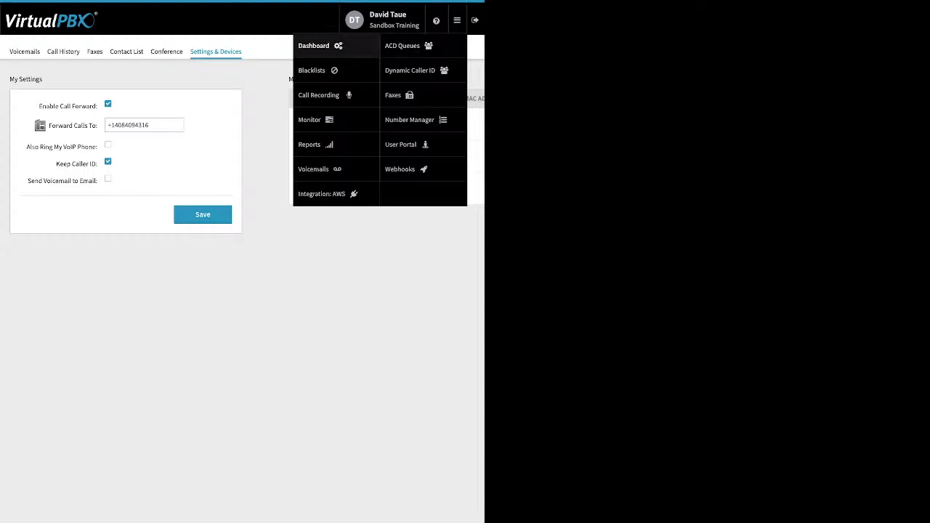
left_click(320, 46)
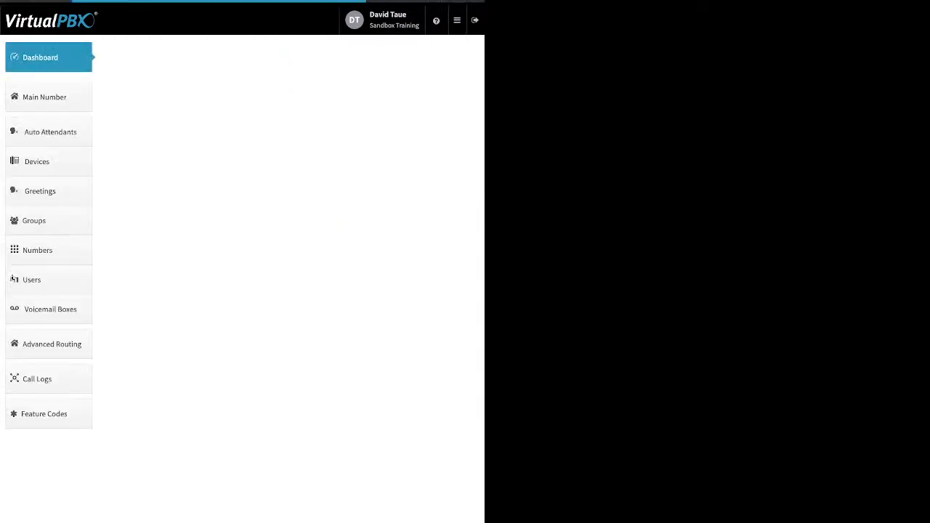